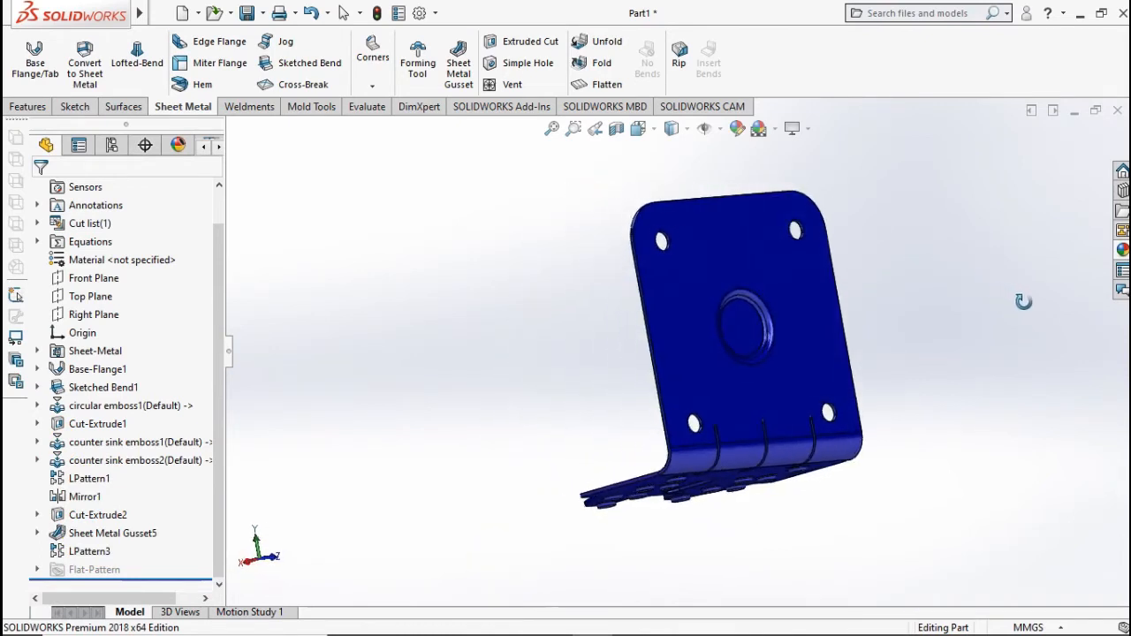
# Step: Examine the finished sheet metal bracket from several angles in its folded and flattened states
pyautogui.moveTo(840, 465); pyautogui.dragTo(1016, 535, button='middle')
pyautogui.hotkey('ctrl', '7')
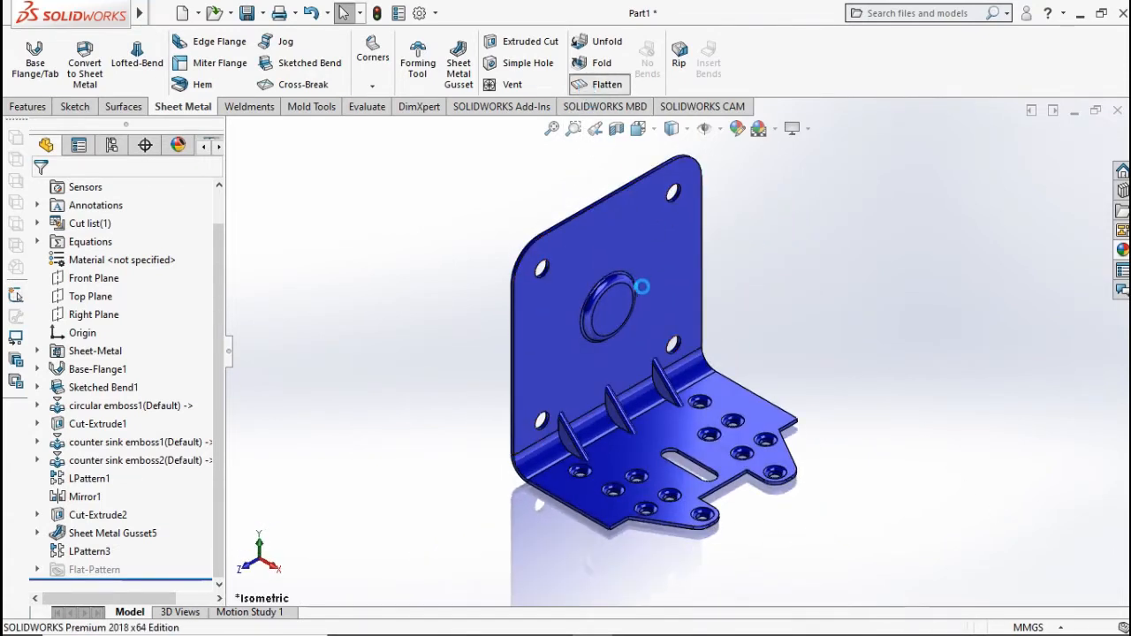
pyautogui.moveTo(655, 401); pyautogui.dragTo(568, 261, button='middle')
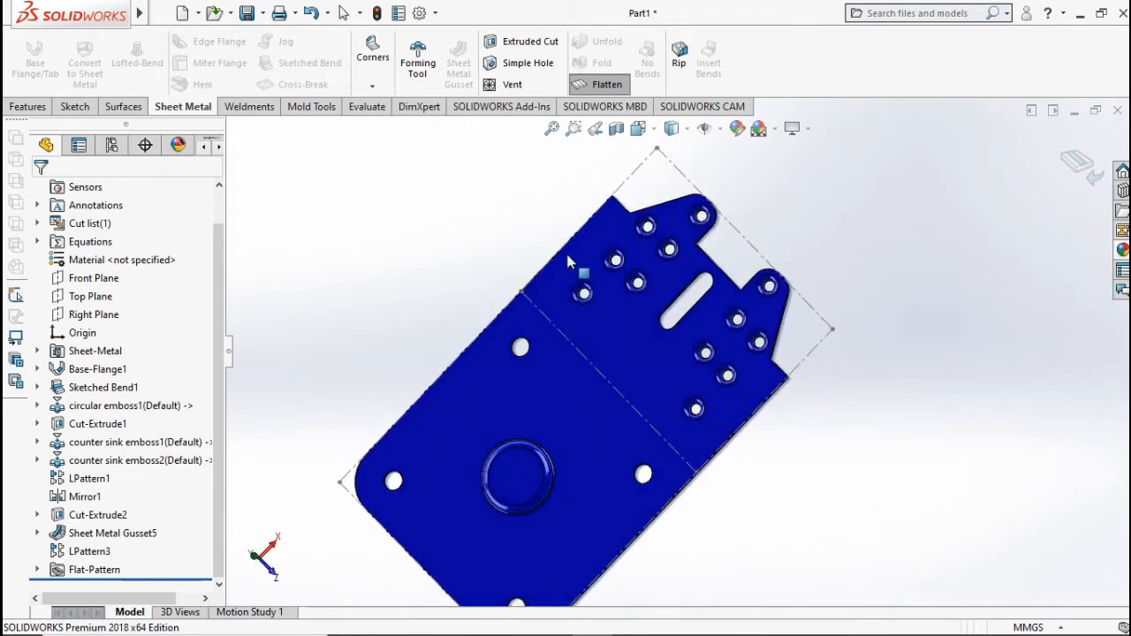
pyautogui.hotkey('ctrl', '7')
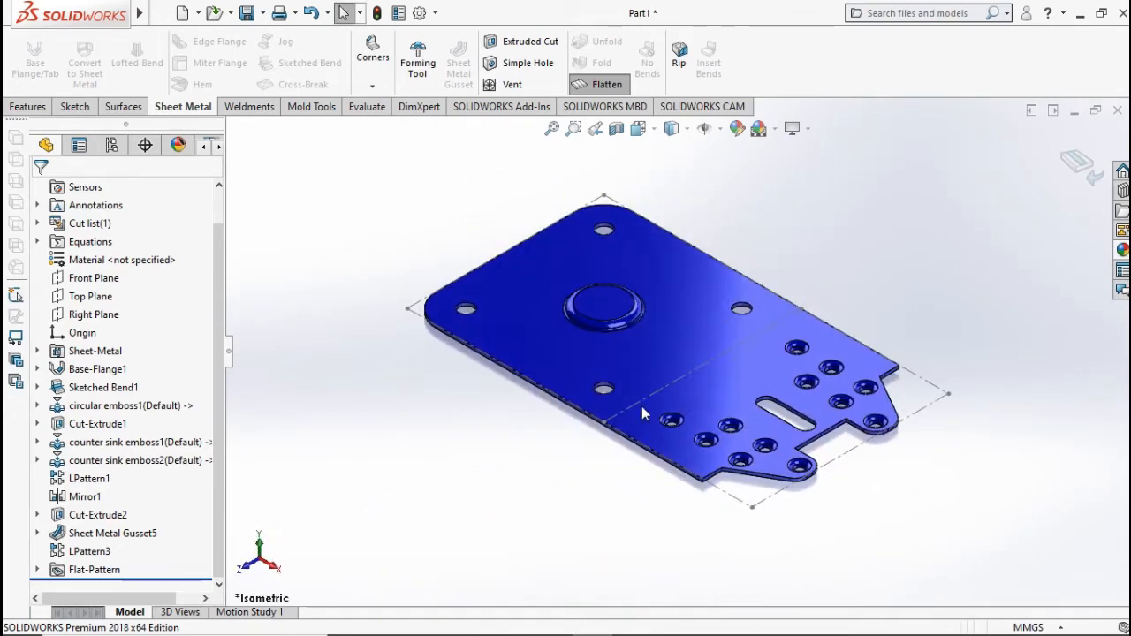
pyautogui.click(610, 83)
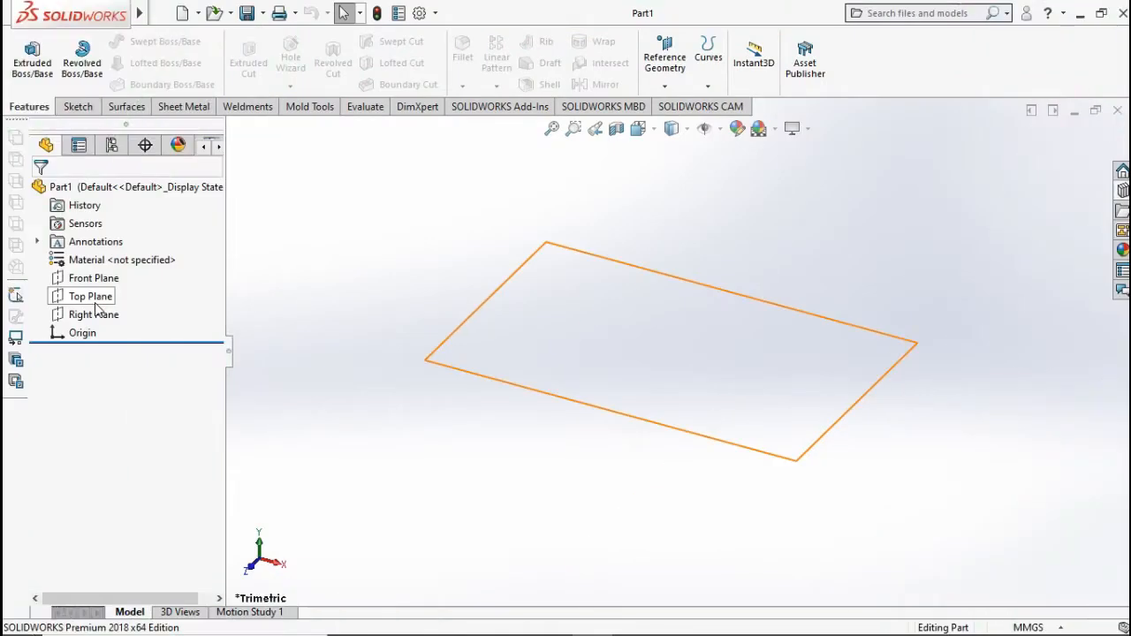
# Step: Start a sketch on the Top Plane and draw a vertical centerline about 87 mm long upward from the origin
pyautogui.click(88, 296)
pyautogui.click(100, 276)
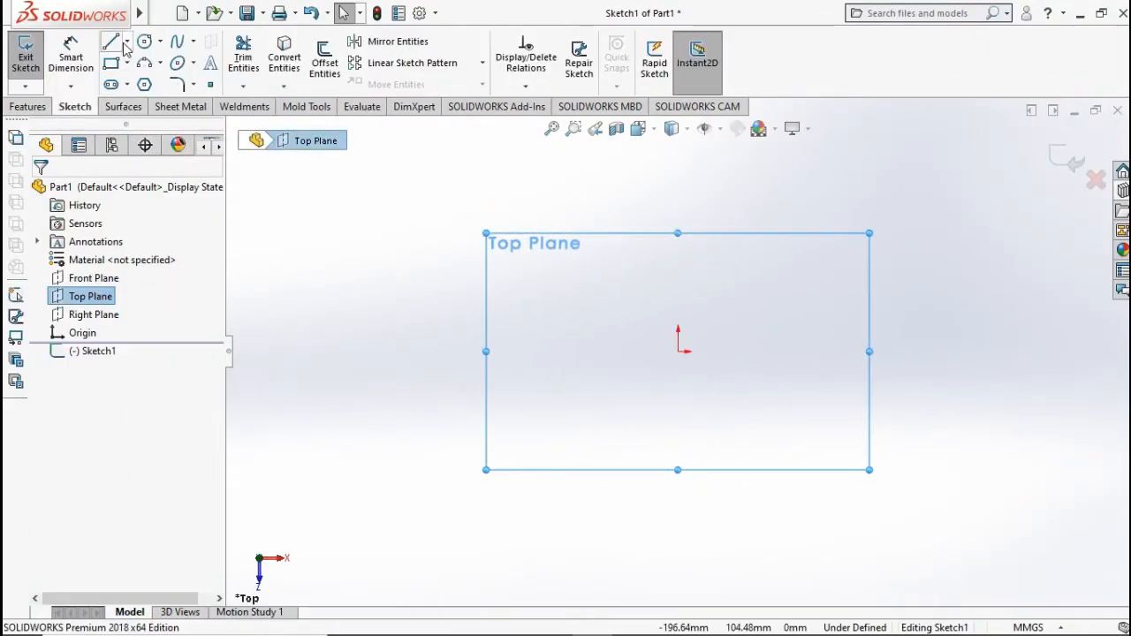
pyautogui.click(127, 42)
pyautogui.click(142, 83)
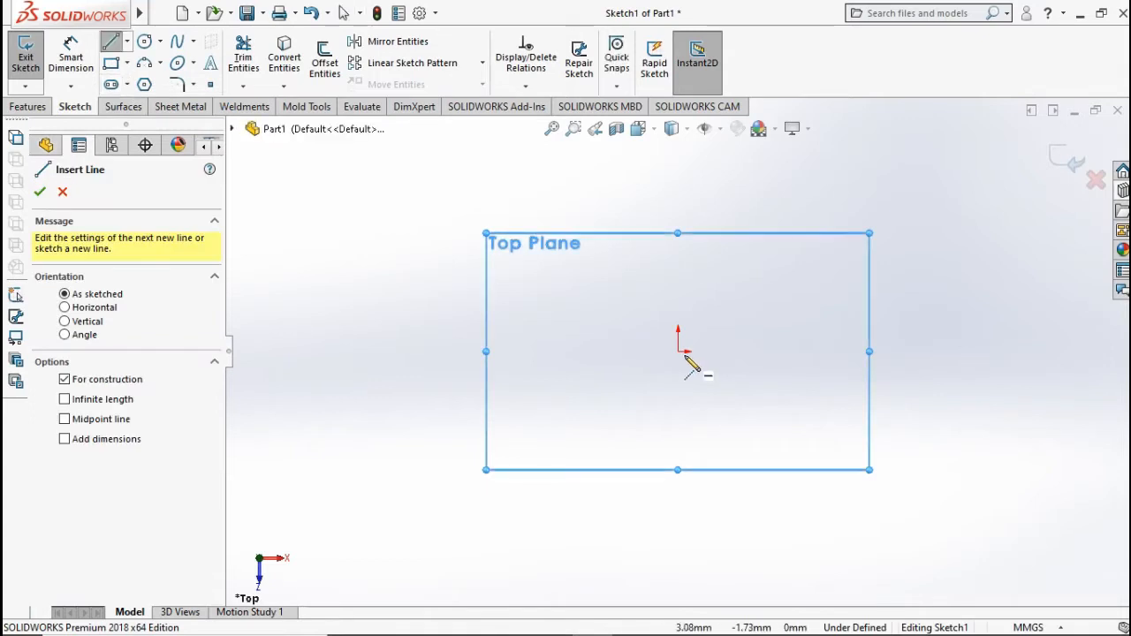
pyautogui.moveTo(677, 352); pyautogui.dragTo(678, 164)
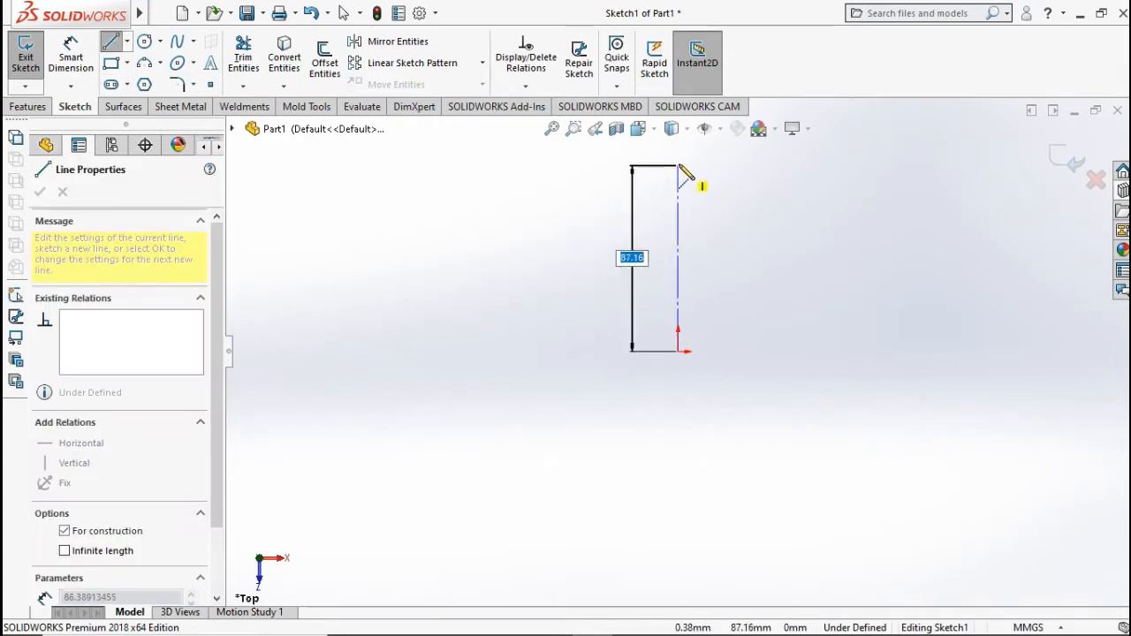
pyautogui.doubleClick(712, 256)
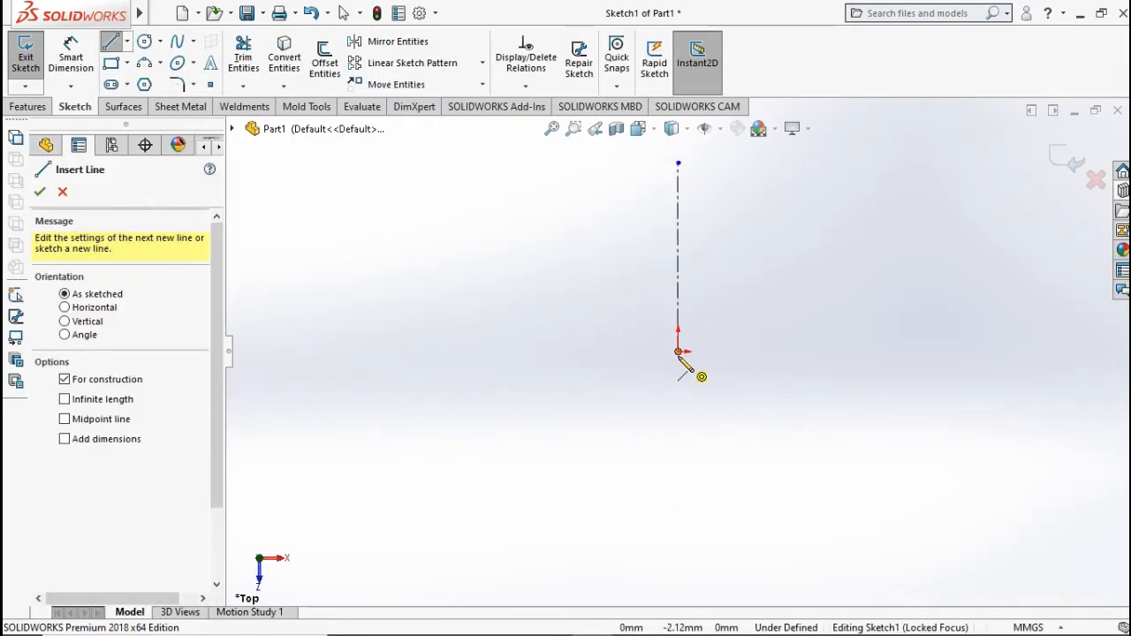
# Step: Draw a second centerline about 99 mm long from the origin toward positive X and constrain it horizontal
pyautogui.moveTo(680, 352); pyautogui.dragTo(891, 358)
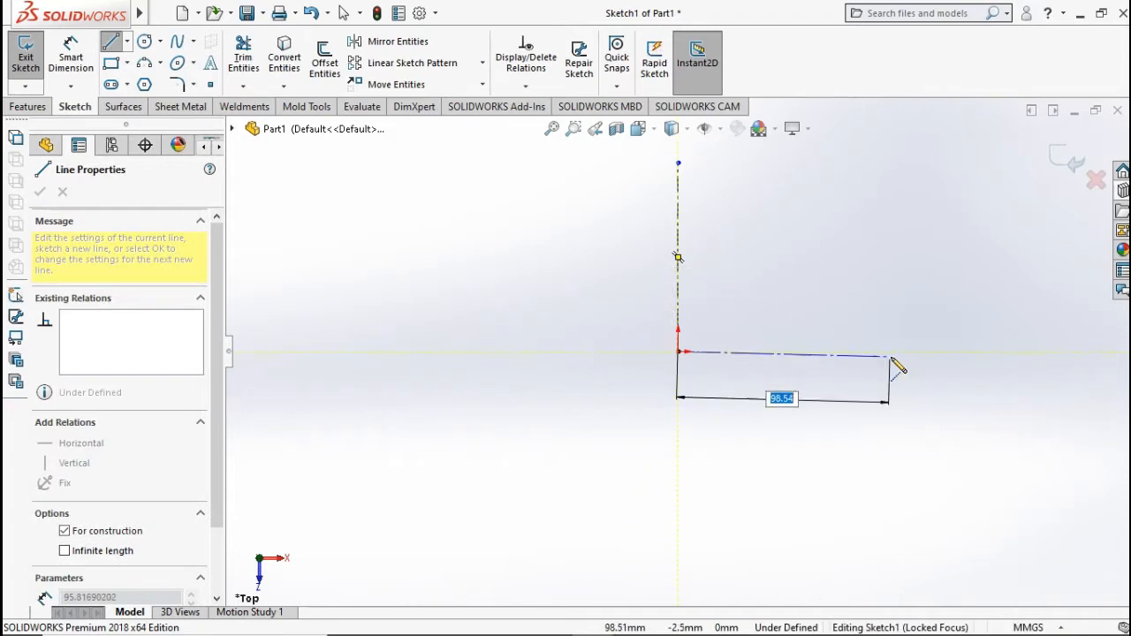
pyautogui.click(891, 357)
pyautogui.doubleClick(881, 327)
pyautogui.press('Escape')
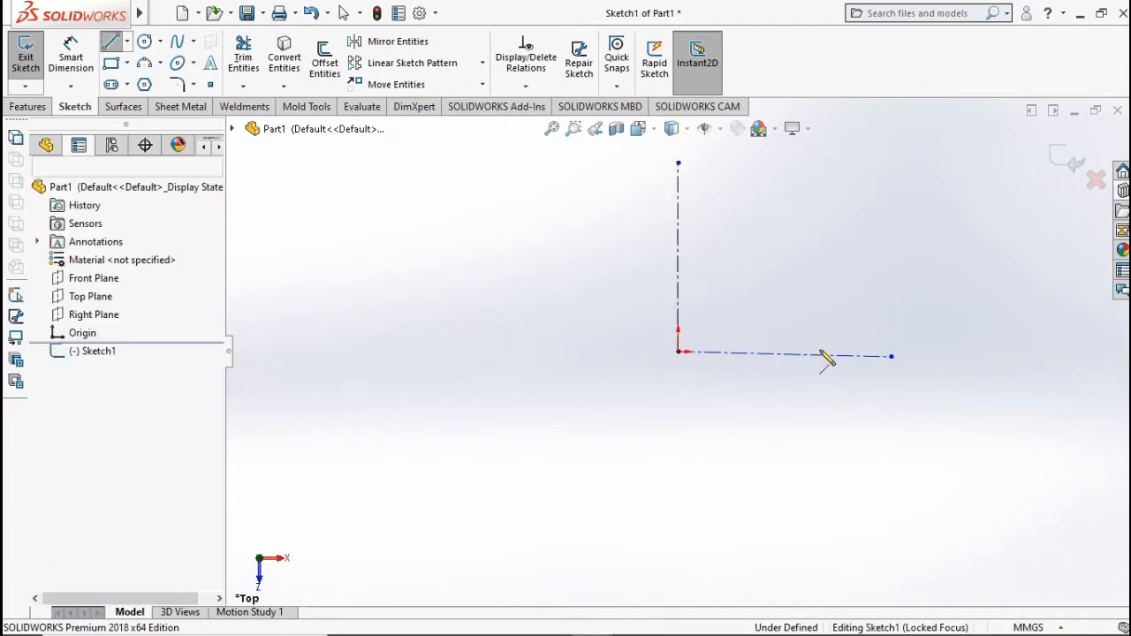
pyautogui.press('Escape')
pyautogui.click(826, 355)
pyautogui.rightClick(820, 353)
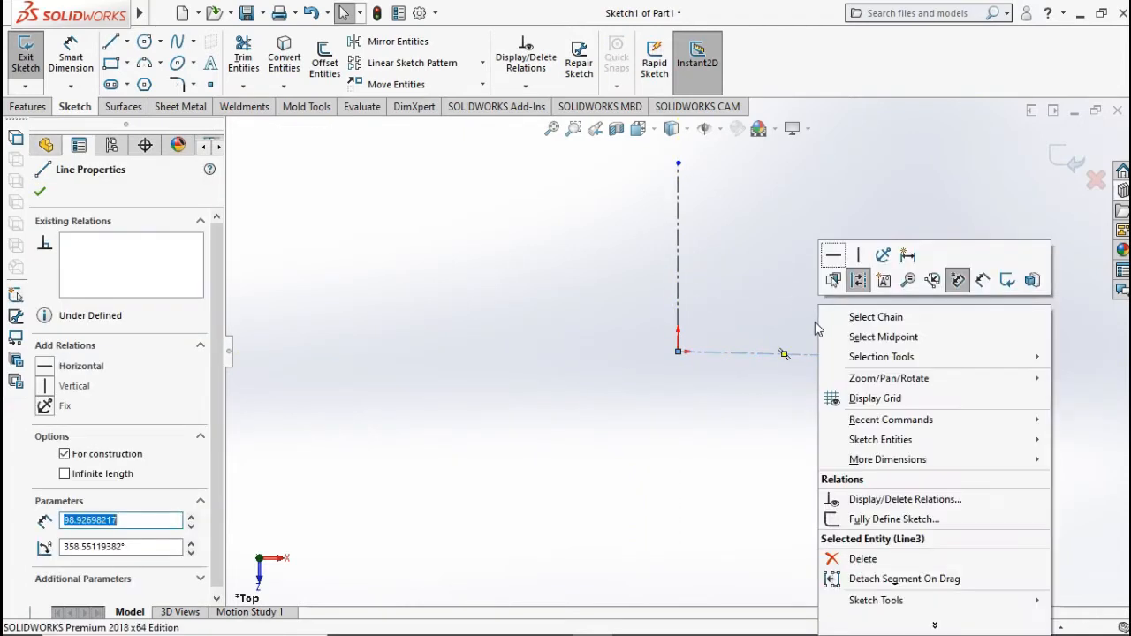
pyautogui.click(835, 258)
pyautogui.click(649, 247)
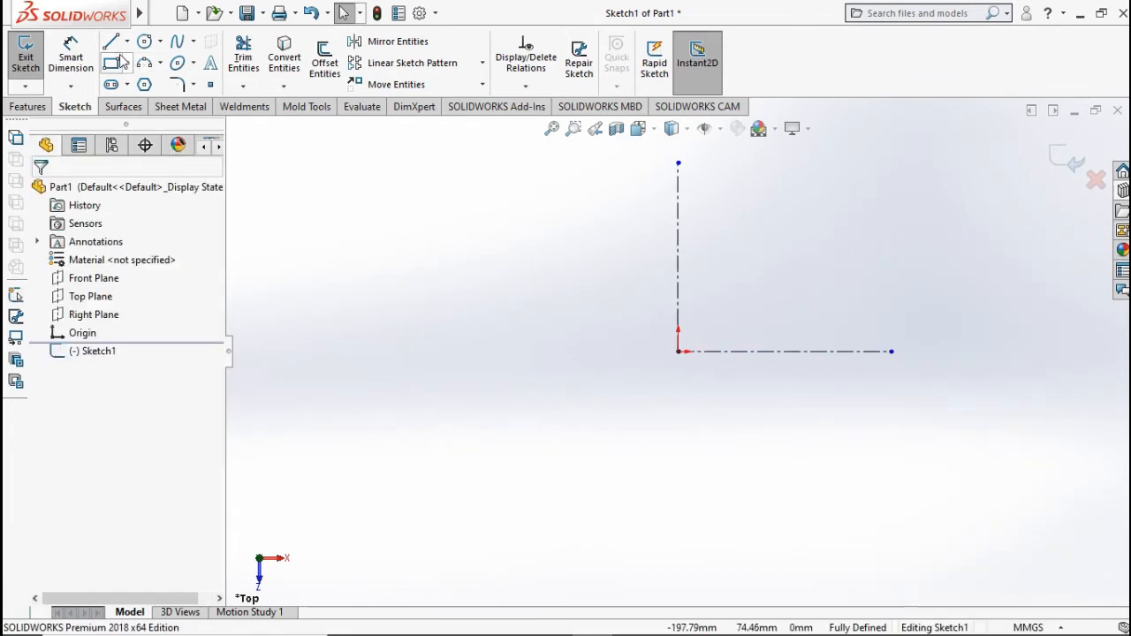
# Step: Sketch a three-sided rectangular profile around the origin, about 112 mm wide and open toward positive X
pyautogui.moveTo(784, 227)
pyautogui.mouseDown()
pyautogui.moveTo(545, 228)
pyautogui.moveTo(545, 432)
pyautogui.mouseUp()
pyautogui.moveTo(544, 431); pyautogui.dragTo(791, 432)
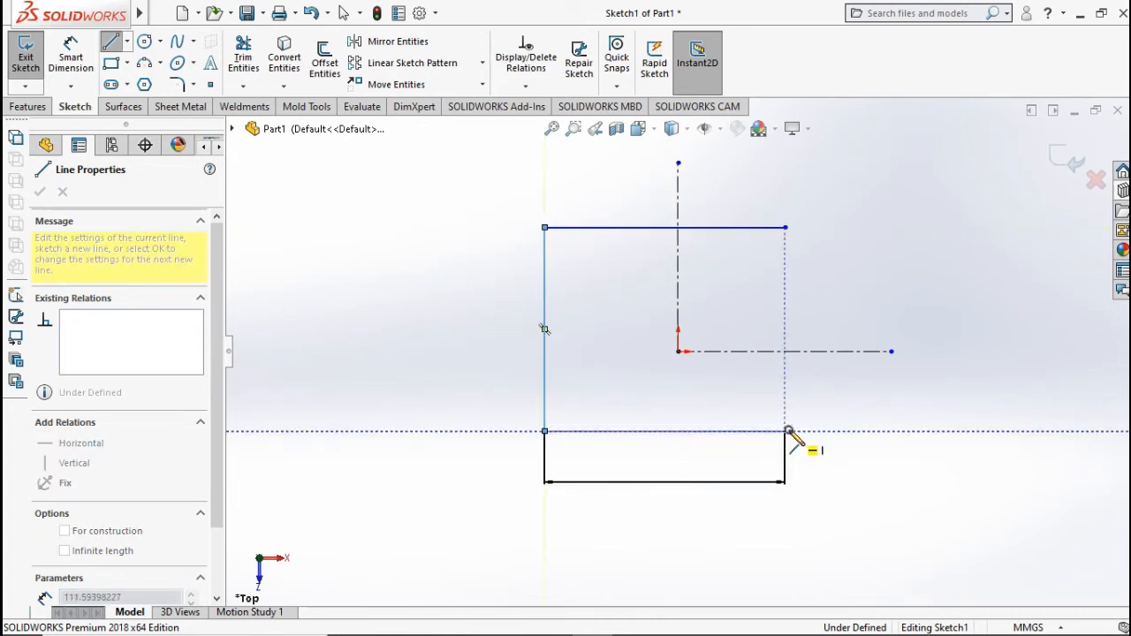
pyautogui.press('Escape')
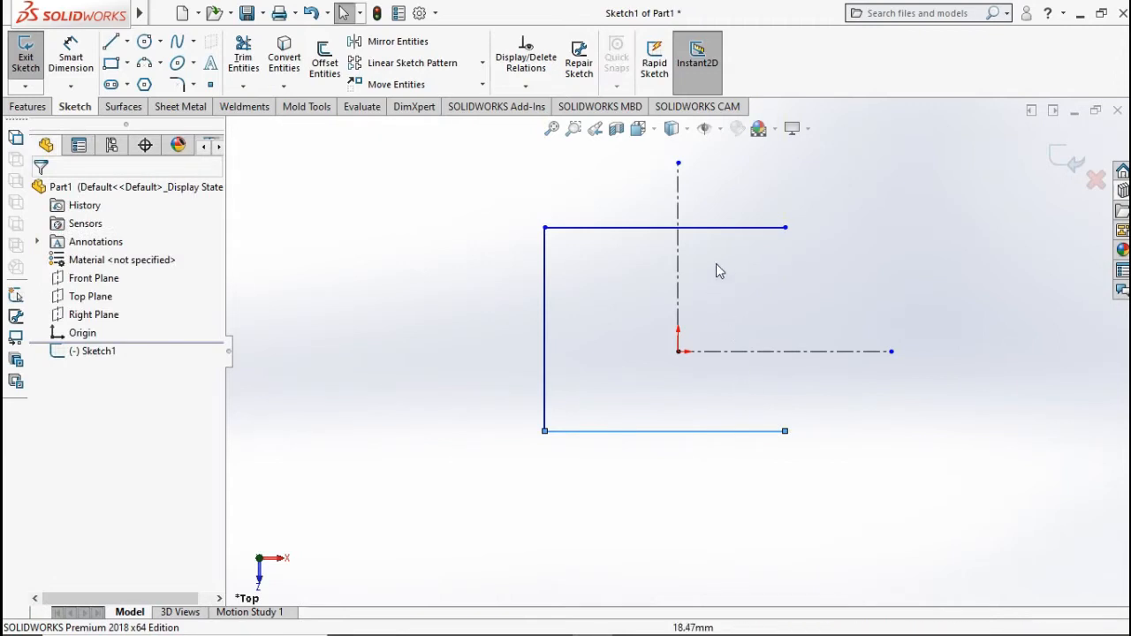
# Step: Make the profile's upper and lower lines symmetric about the horizontal centerline
pyautogui.keyDown('ctrl'); pyautogui.click(717, 228); pyautogui.keyUp('ctrl')
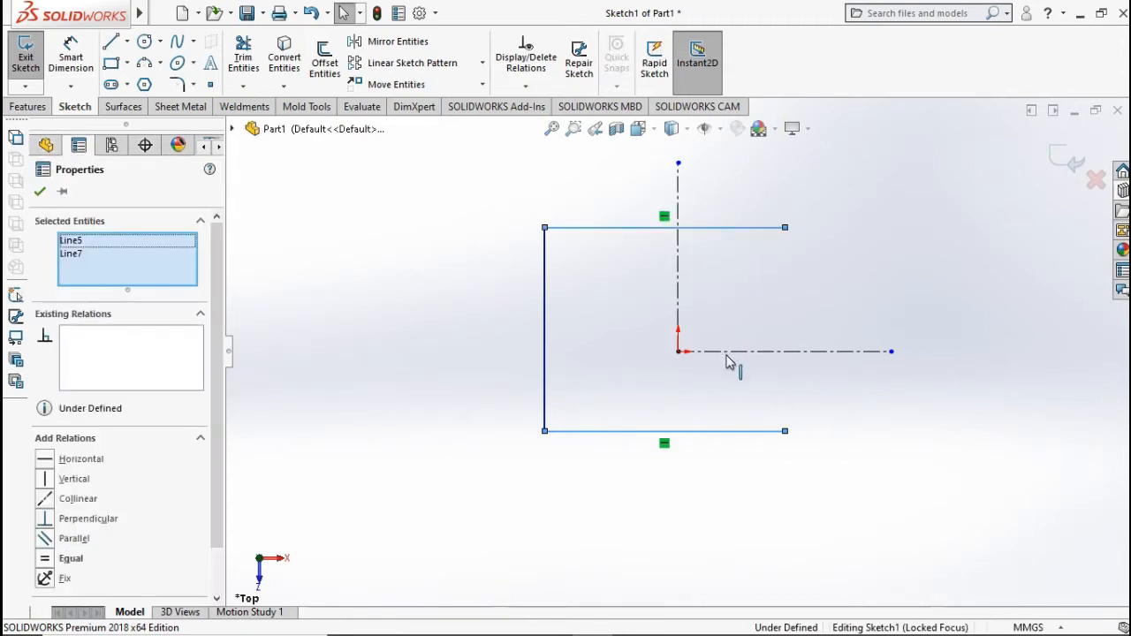
pyautogui.keyDown('ctrl'); pyautogui.click(725, 352); pyautogui.keyUp('ctrl')
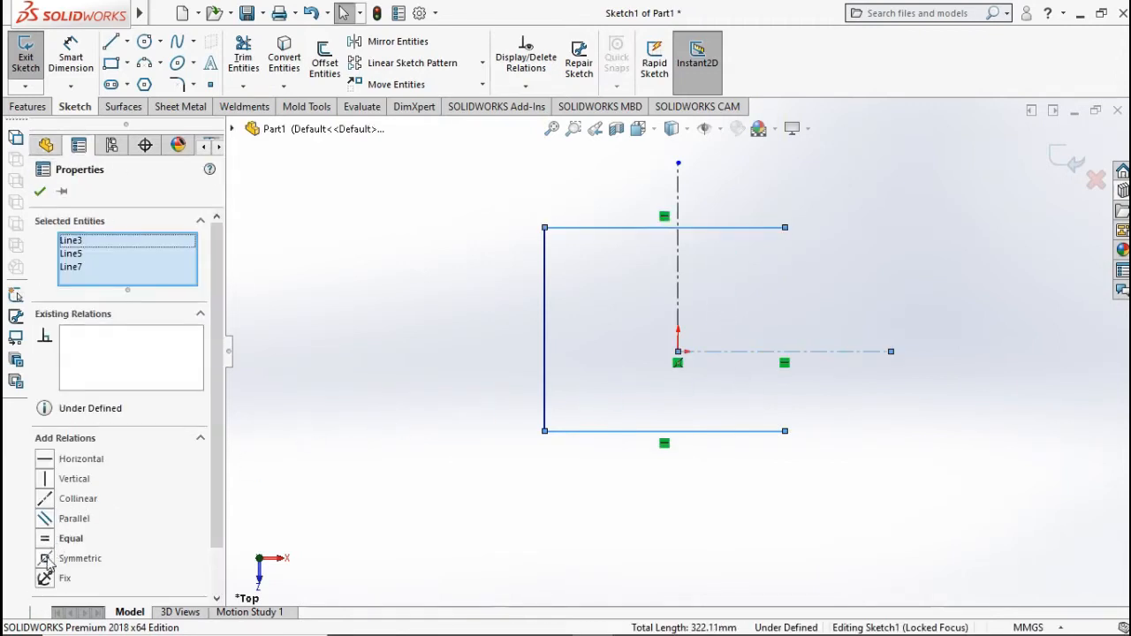
pyautogui.click(45, 559)
pyautogui.click(49, 145)
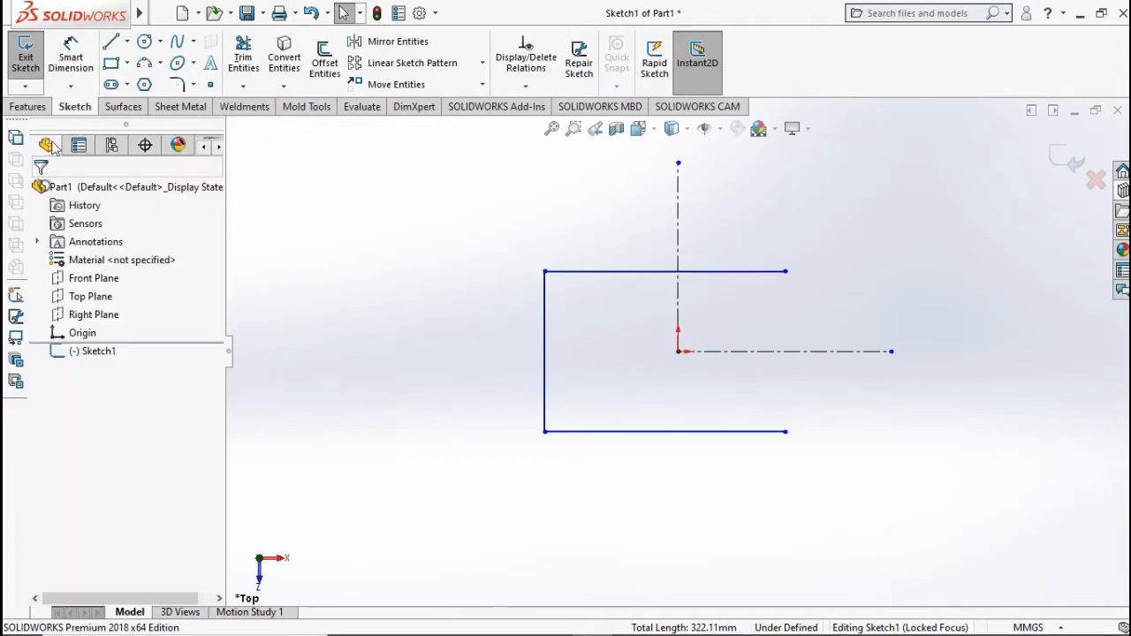
# Step: Dimension the profile's vertical line to a length of 200 mm
pyautogui.click(74, 55)
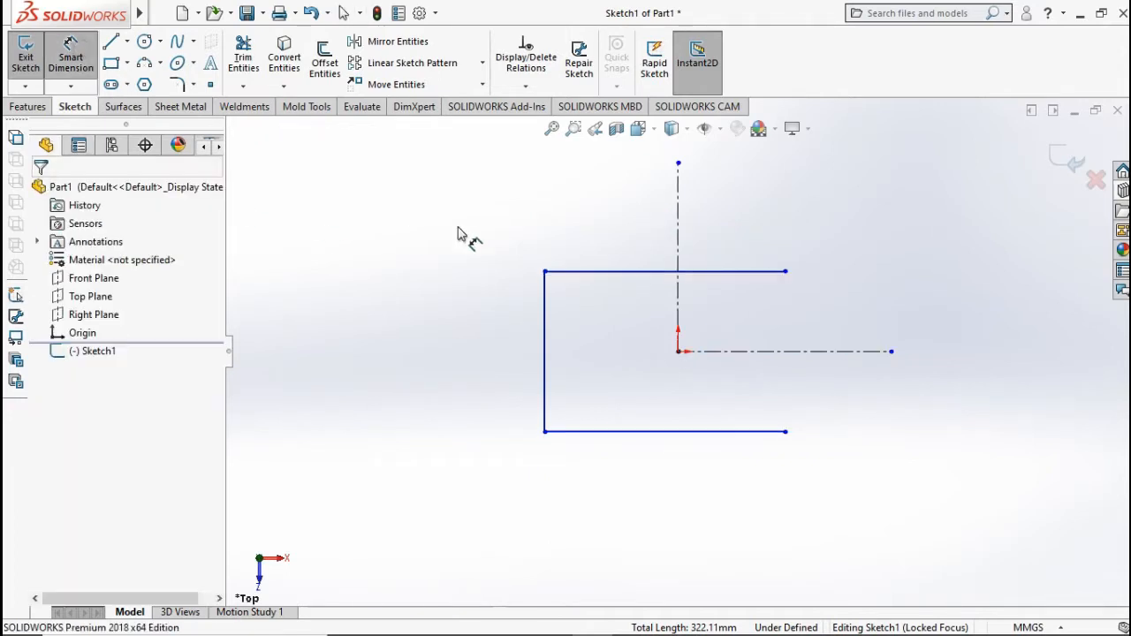
pyautogui.click(544, 322)
pyautogui.click(425, 341)
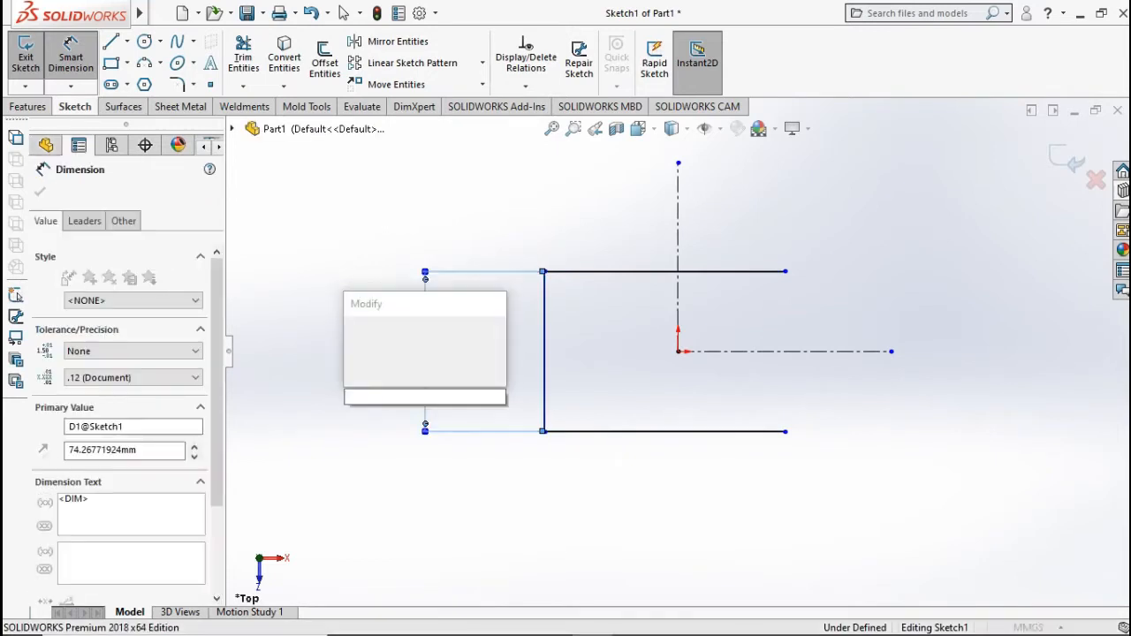
pyautogui.write('200')
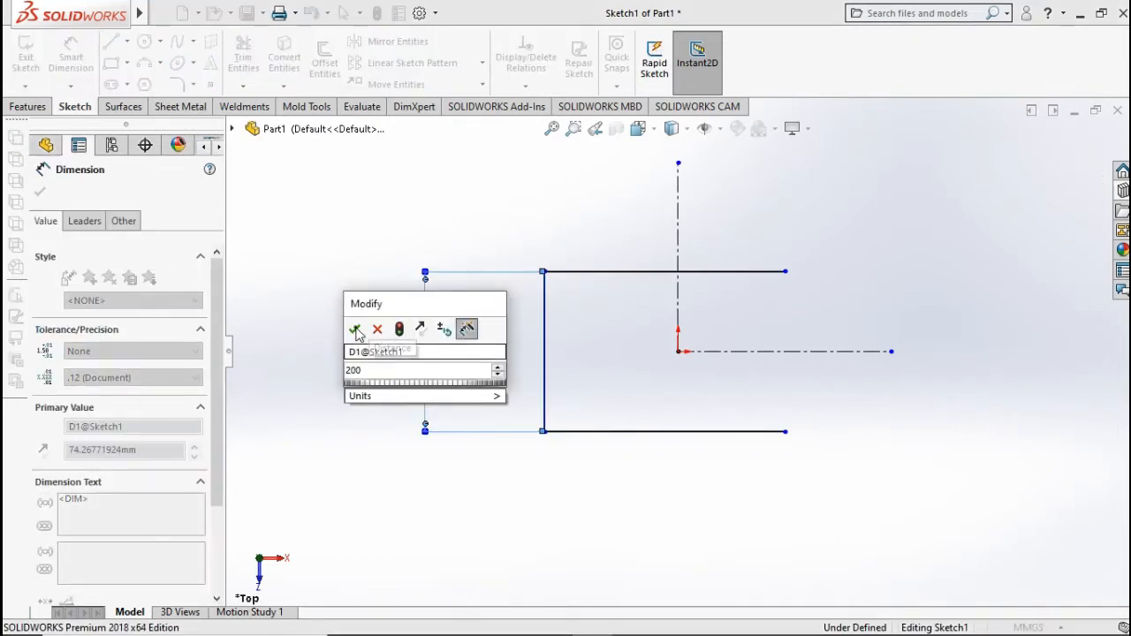
pyautogui.press('Return')
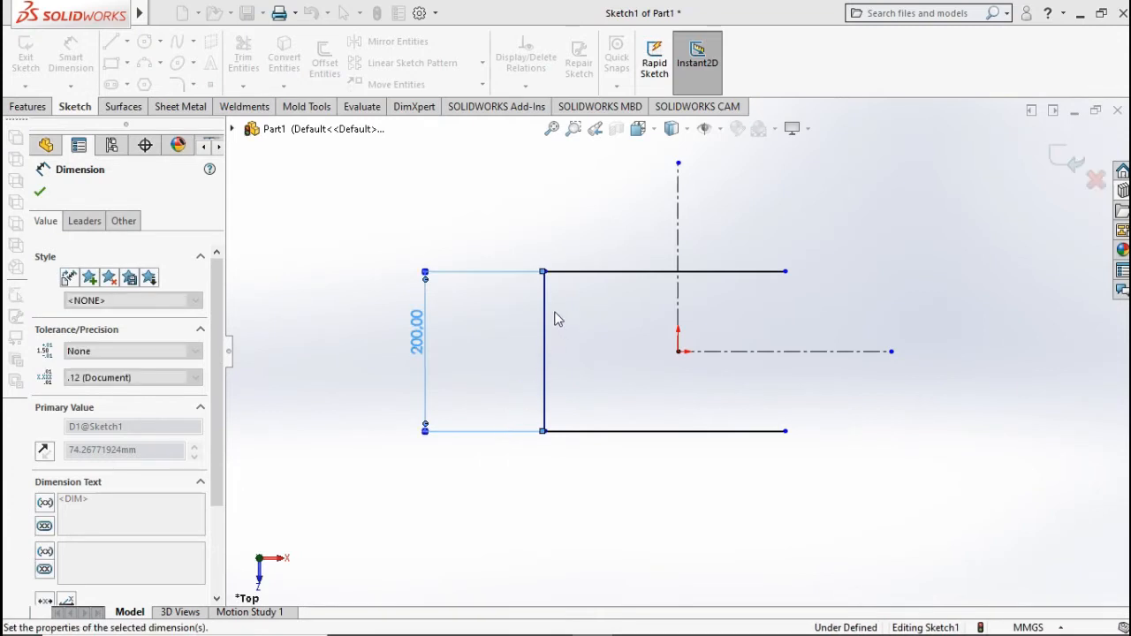
# Step: Set the distance between the profile's vertical line and the vertical centerline to 200 mm
pyautogui.click(678, 236)
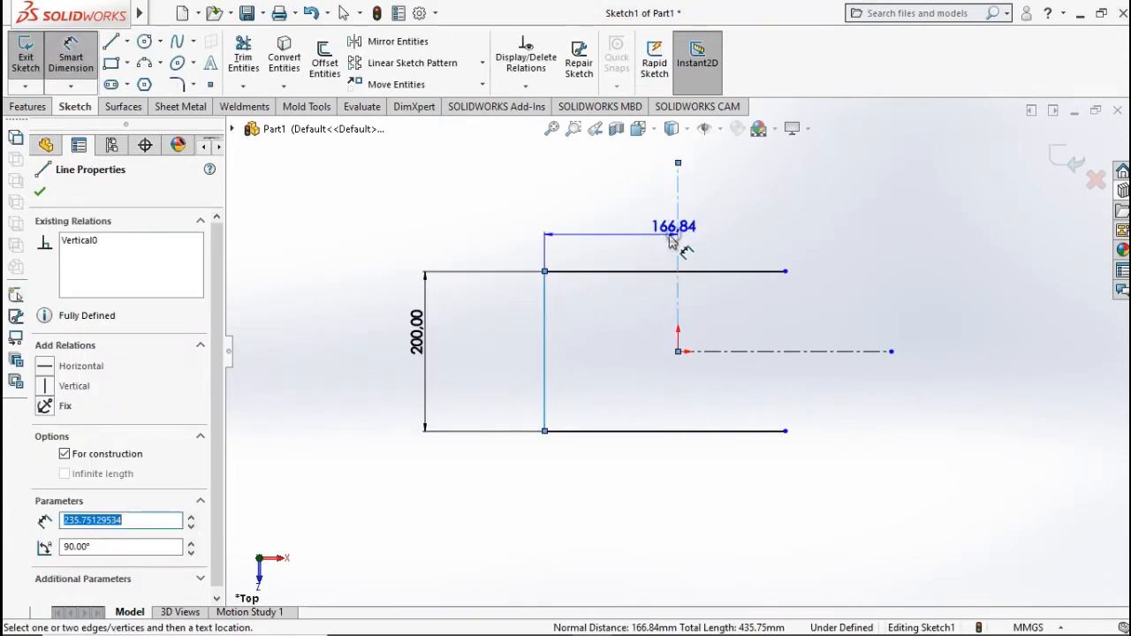
pyautogui.click(625, 232)
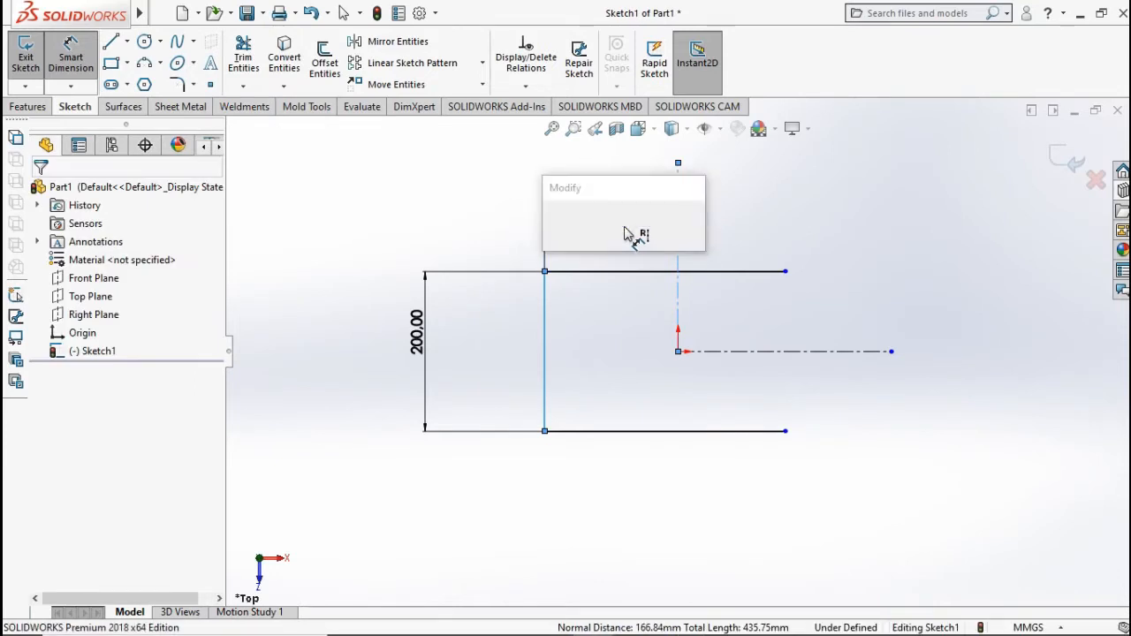
pyautogui.write('200')
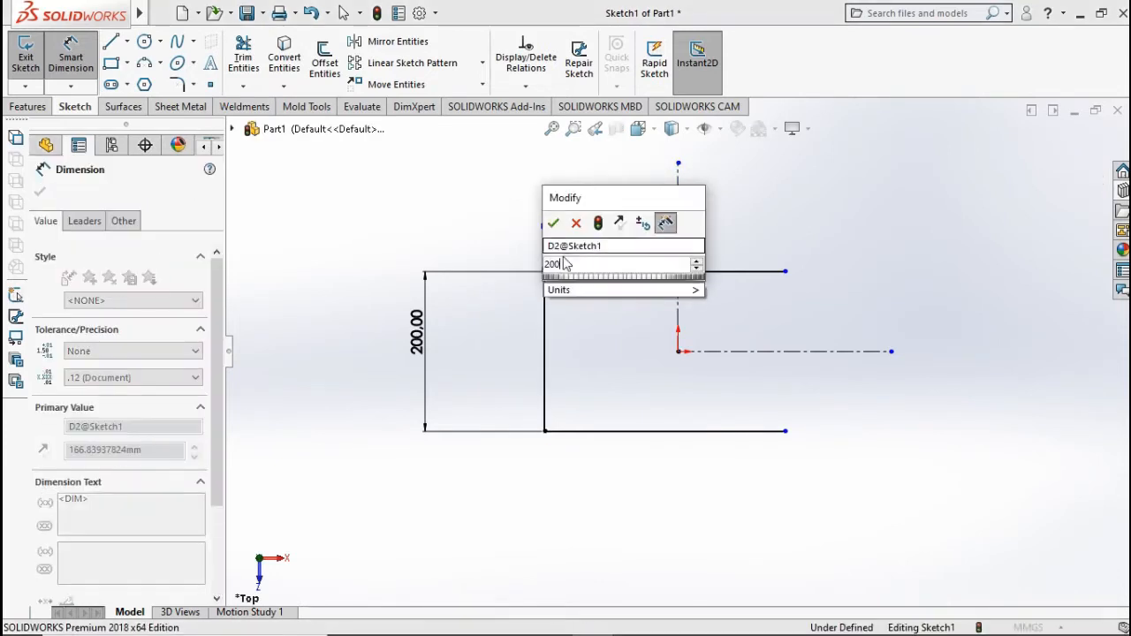
pyautogui.click(553, 222)
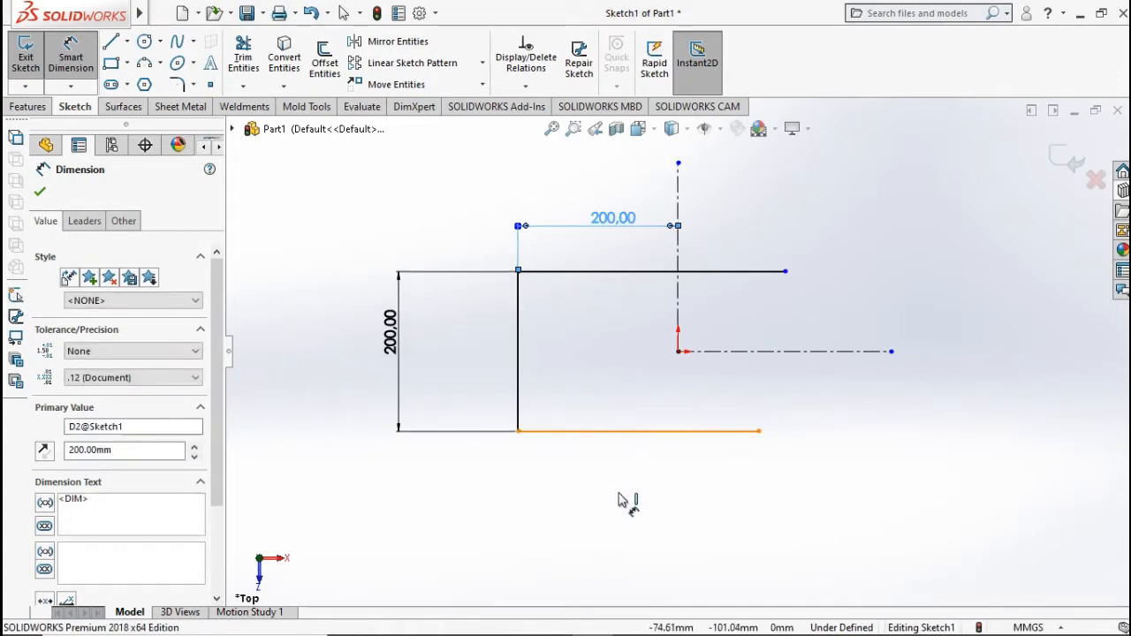
# Step: Dimension the profile's lower horizontal line to a length of 300 mm
pyautogui.press('Escape')
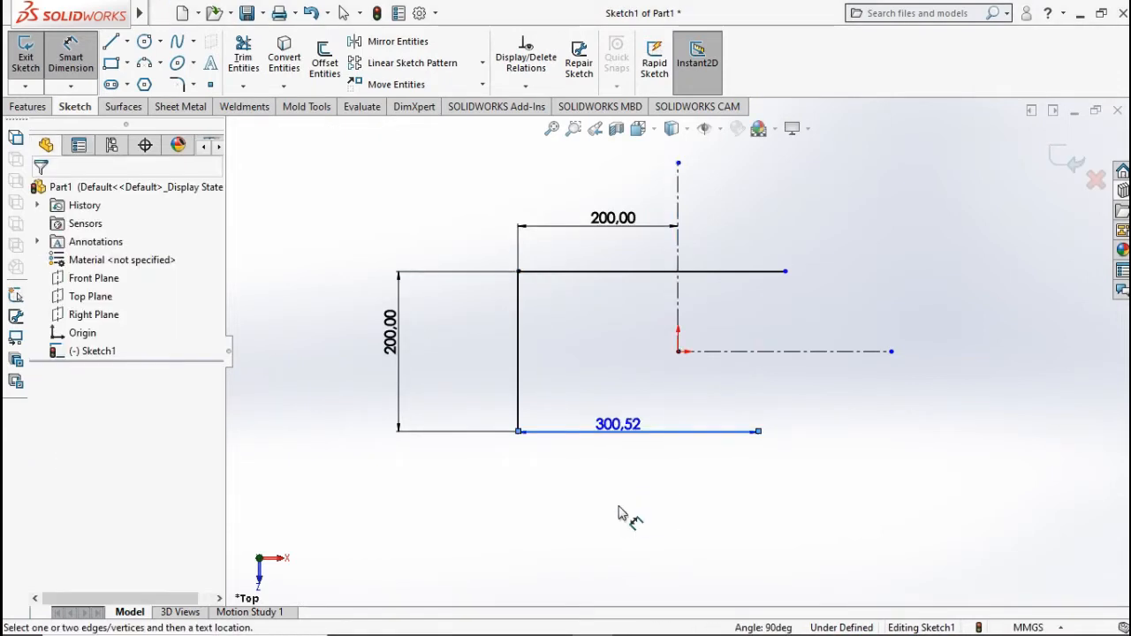
pyautogui.click(629, 503)
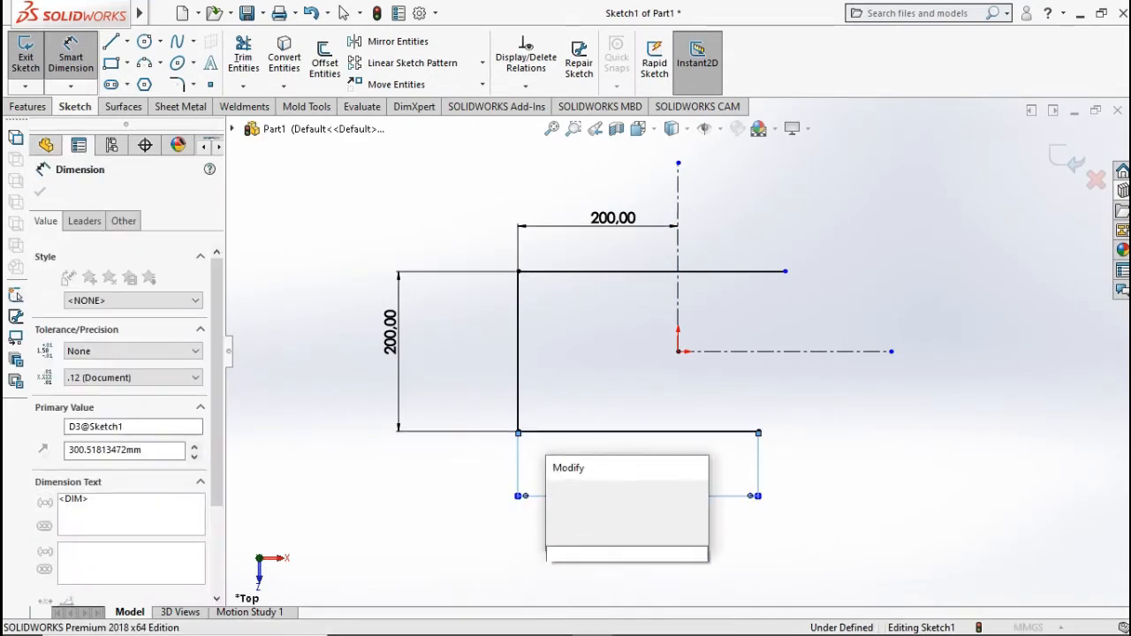
pyautogui.write('300')
pyautogui.click(556, 494)
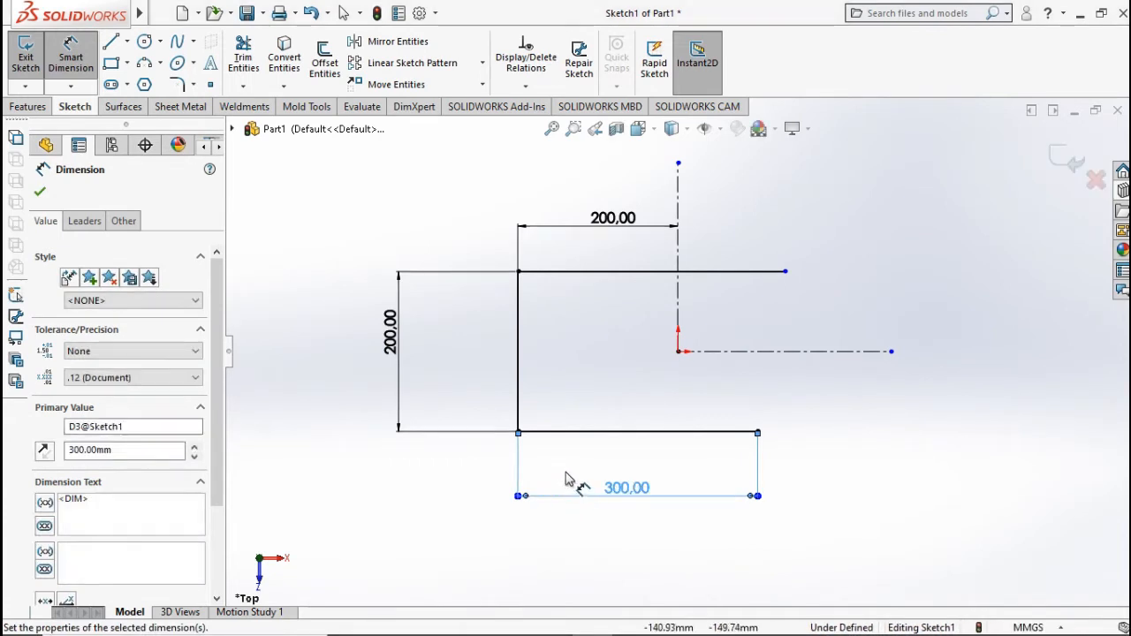
pyautogui.press('Escape')
pyautogui.press('Escape')
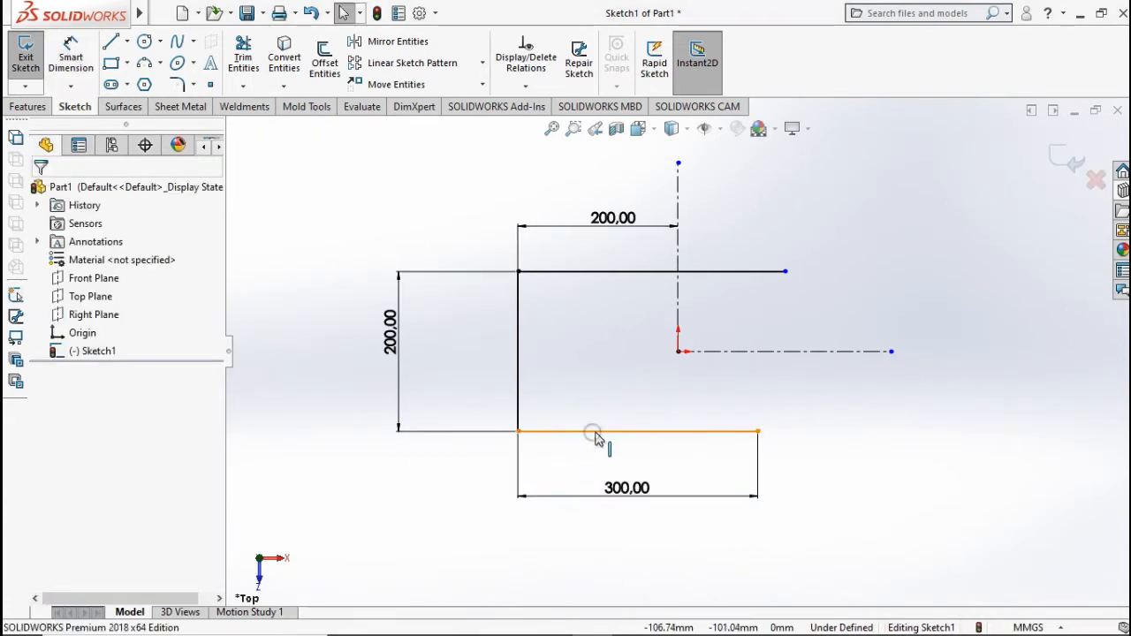
# Step: Make the upper and lower horizontal lines of the profile equal in length
pyautogui.click(596, 433)
pyautogui.keyDown('ctrl'); pyautogui.click(619, 271); pyautogui.keyUp('ctrl')
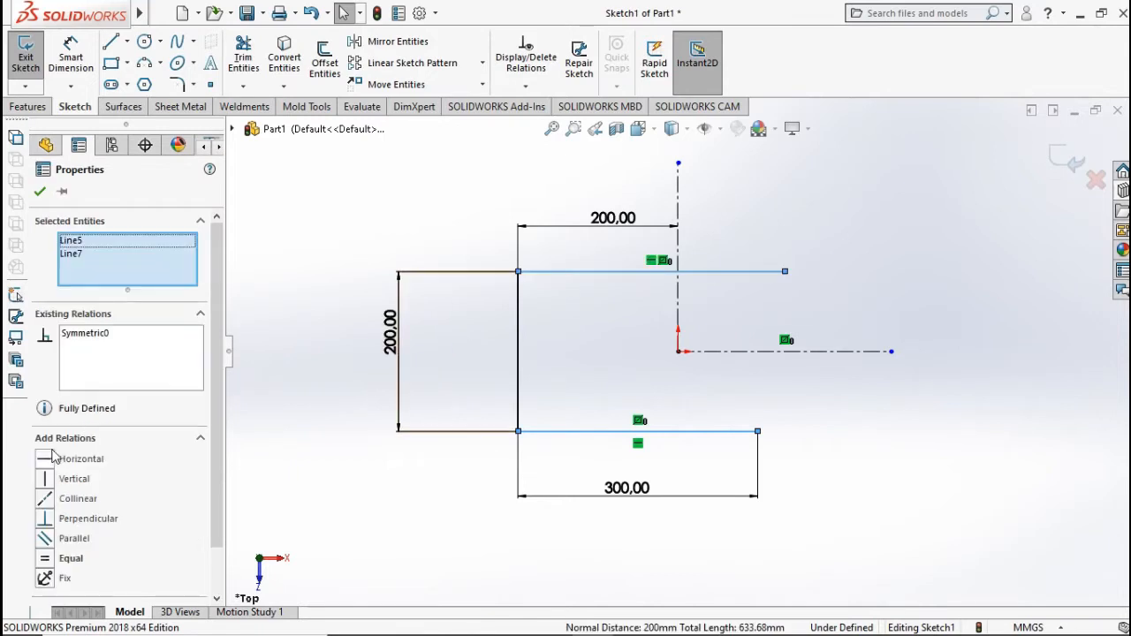
pyautogui.click(55, 558)
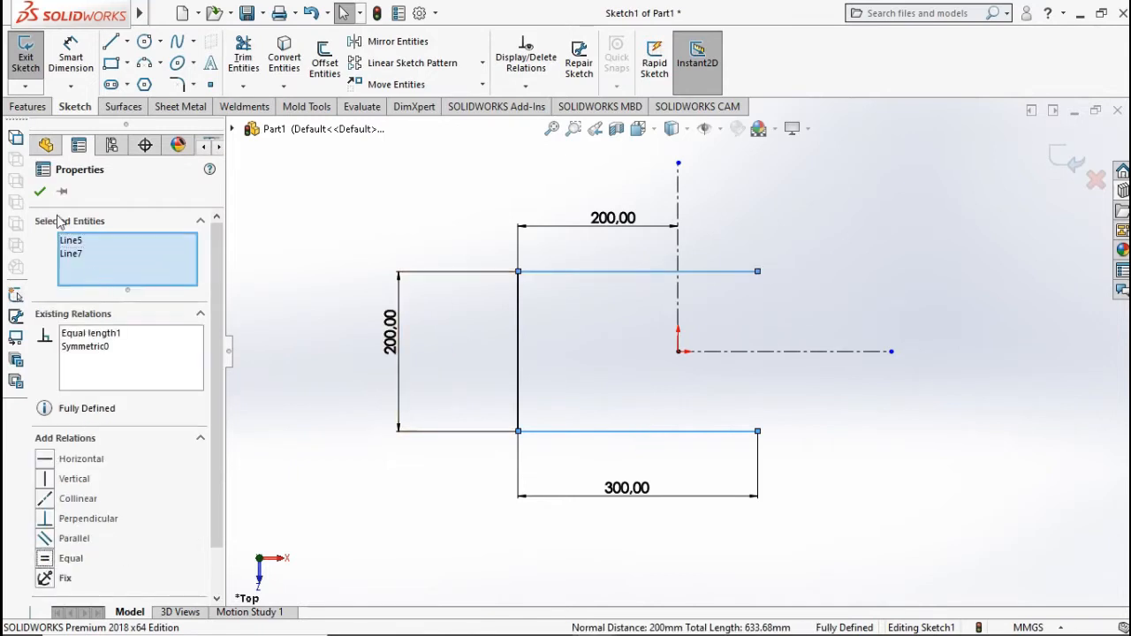
pyautogui.click(40, 194)
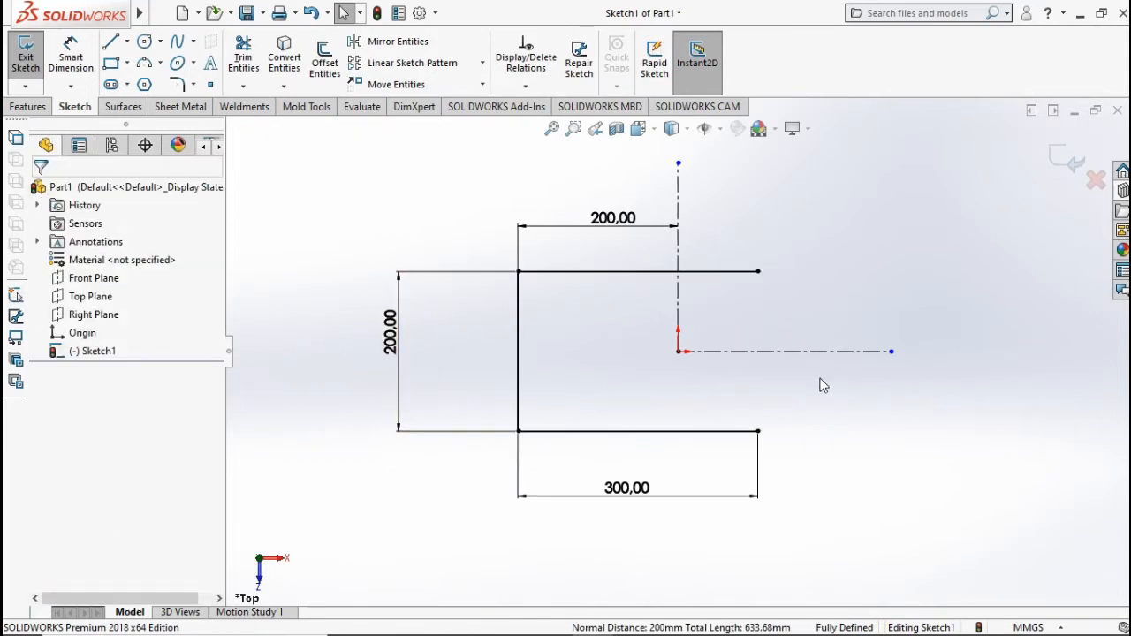
# Step: Fillet the two corners at the ends of the profile's 200 mm vertical line with a 30 mm radius, accepting removal of the conflicting relation
pyautogui.click(178, 86)
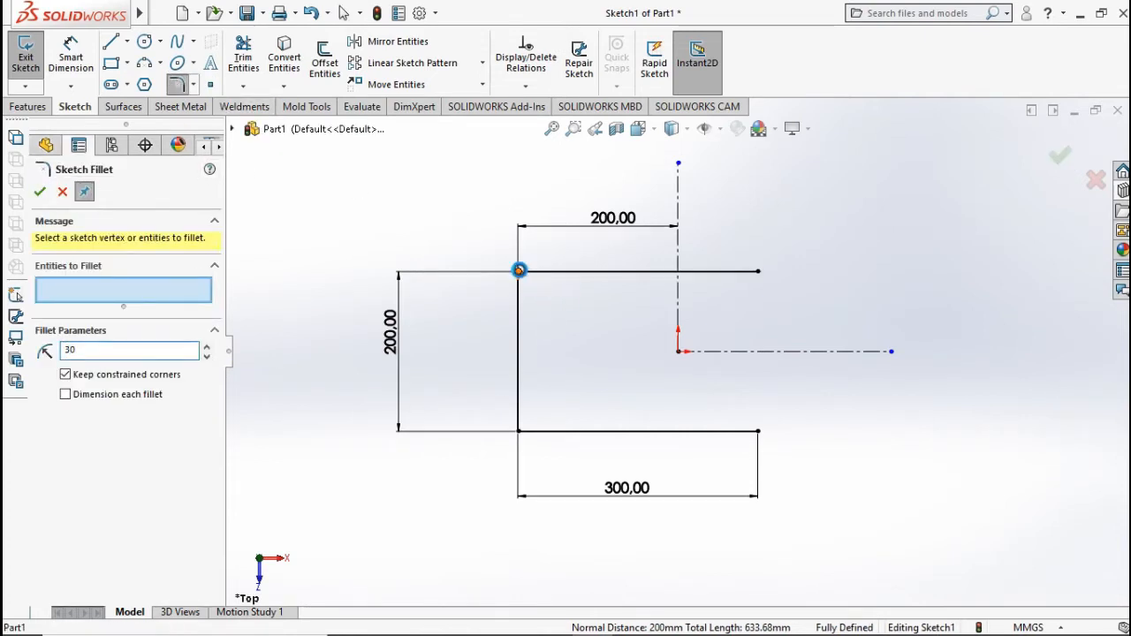
pyautogui.click(519, 269)
pyautogui.click(594, 337)
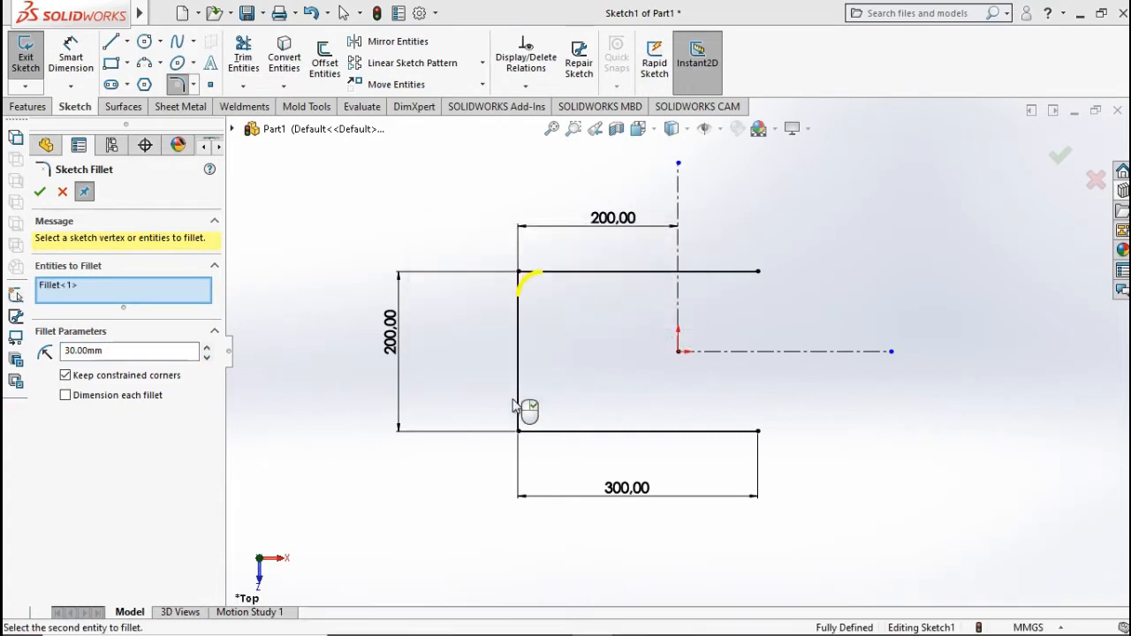
pyautogui.click(519, 432)
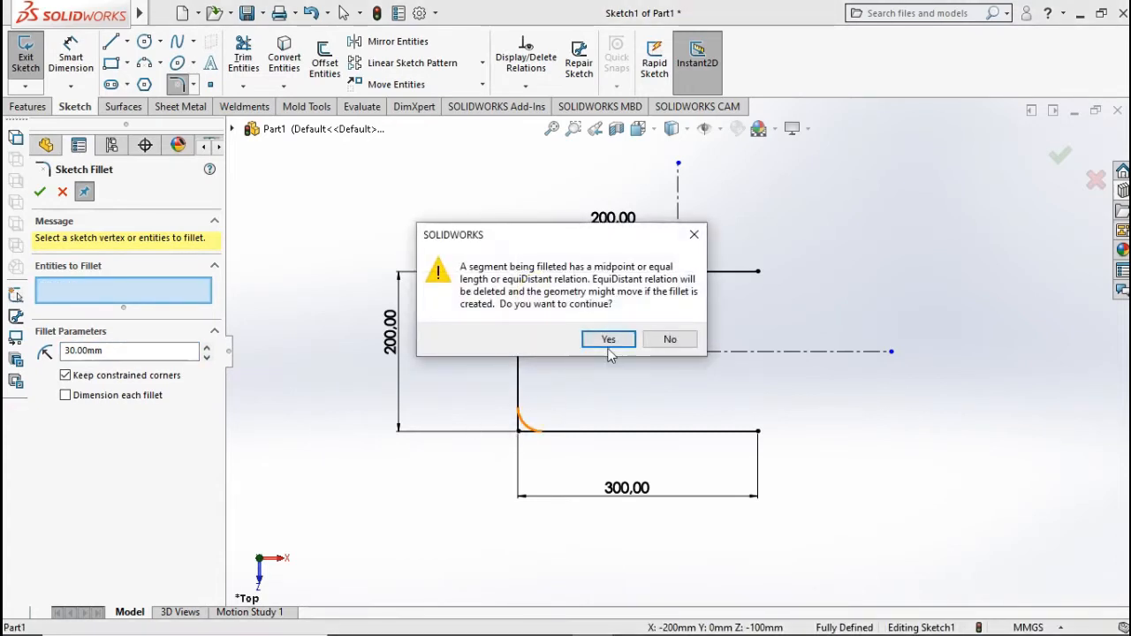
pyautogui.click(608, 339)
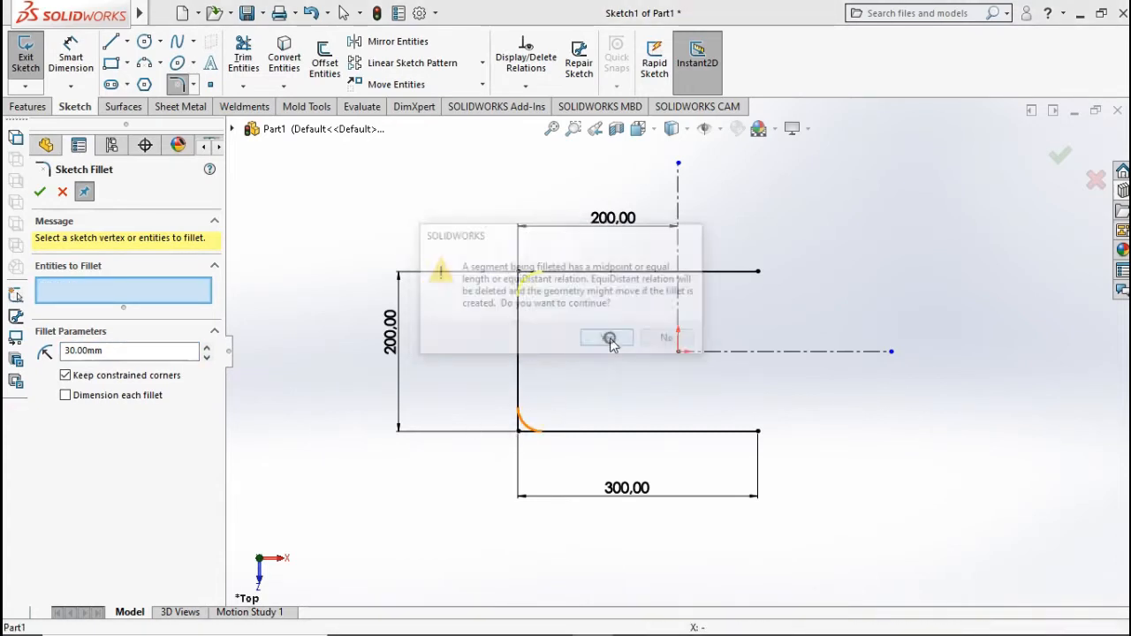
pyautogui.click(40, 193)
# Step: Sketch a line chain from the lower line's open end to the horizontal centerline: vertical about 35 mm, inclined about 42 mm, vertical, horizontal about 19 mm, vertical
pyautogui.scroll(-5, 783, 379)
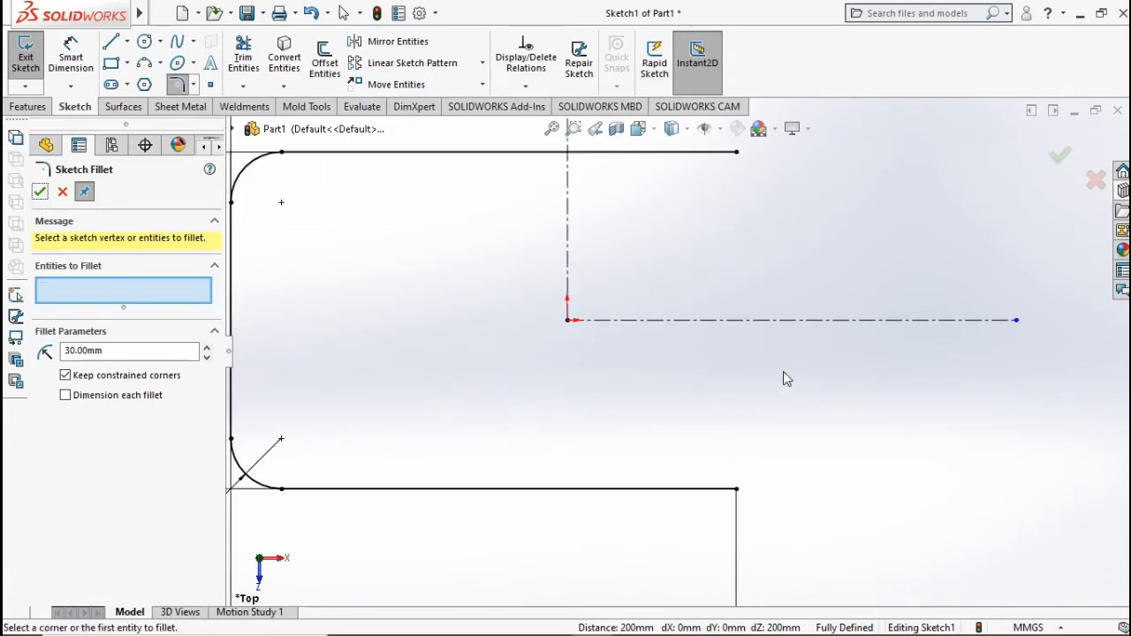
pyautogui.click(111, 42)
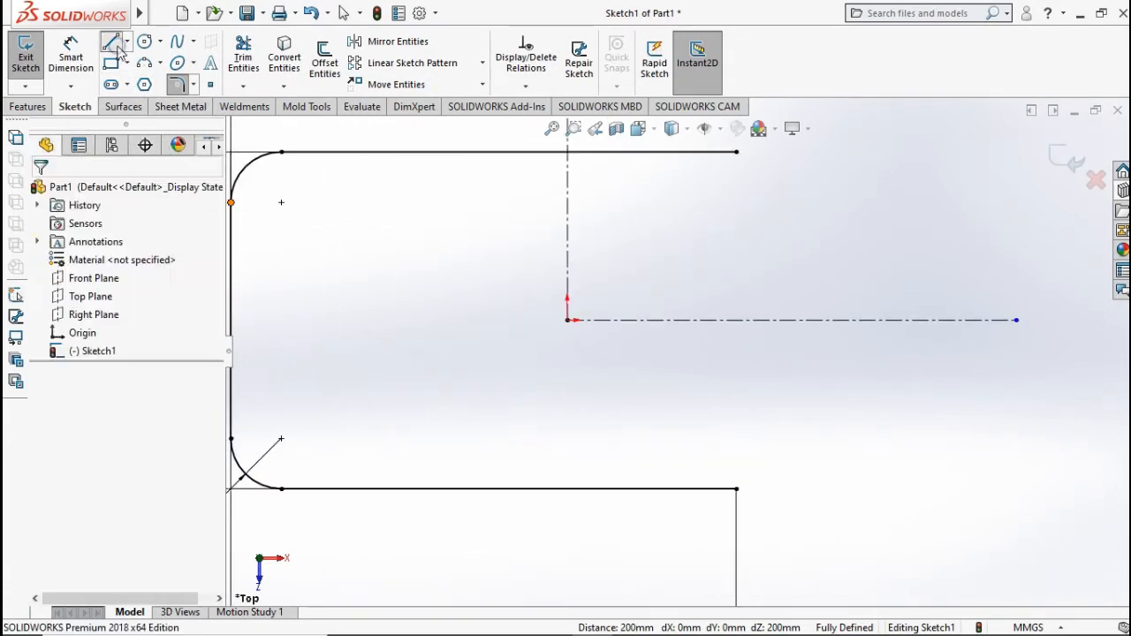
pyautogui.scroll(-1, 600, 363)
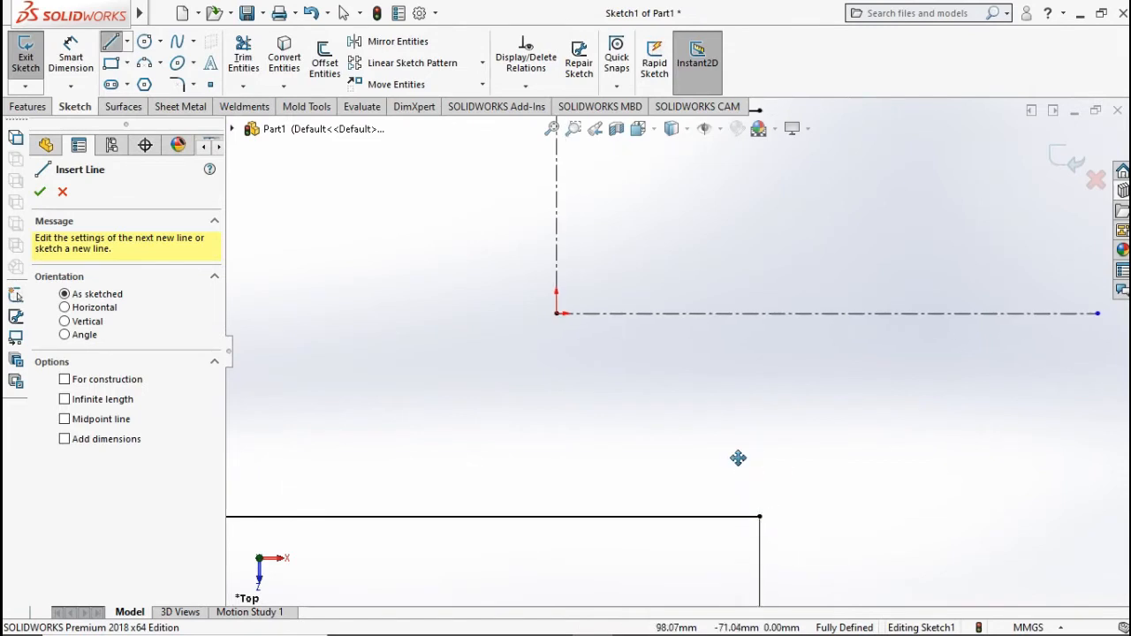
pyautogui.keyDown('ctrl'); pyautogui.moveTo(737, 457); pyautogui.dragTo(646, 507, button='middle'); pyautogui.keyUp('ctrl')
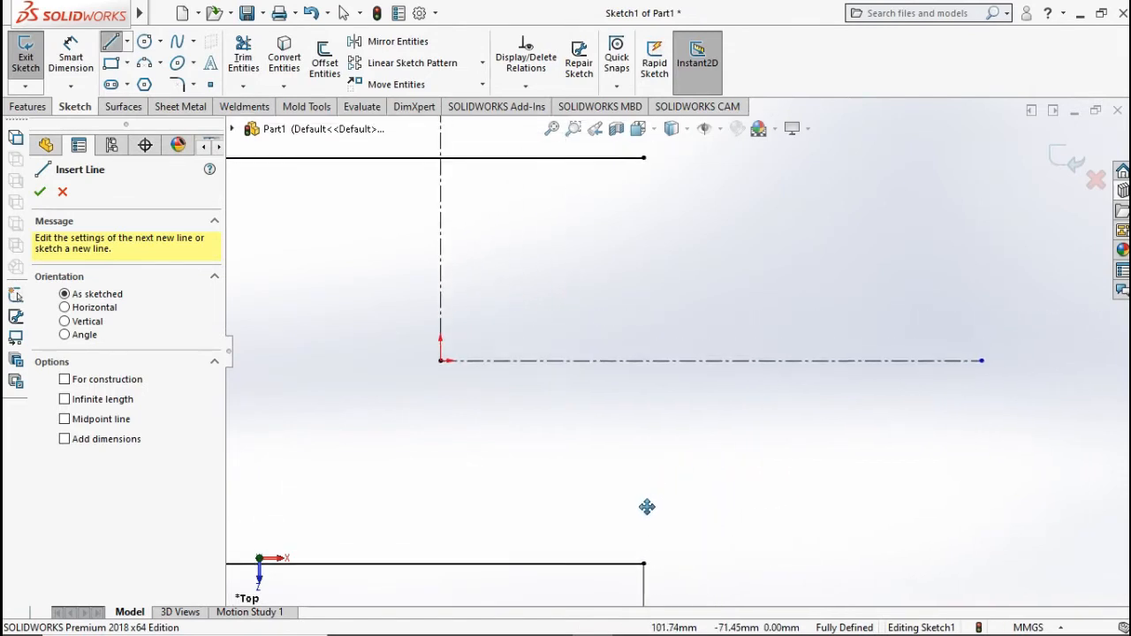
pyautogui.click(645, 565)
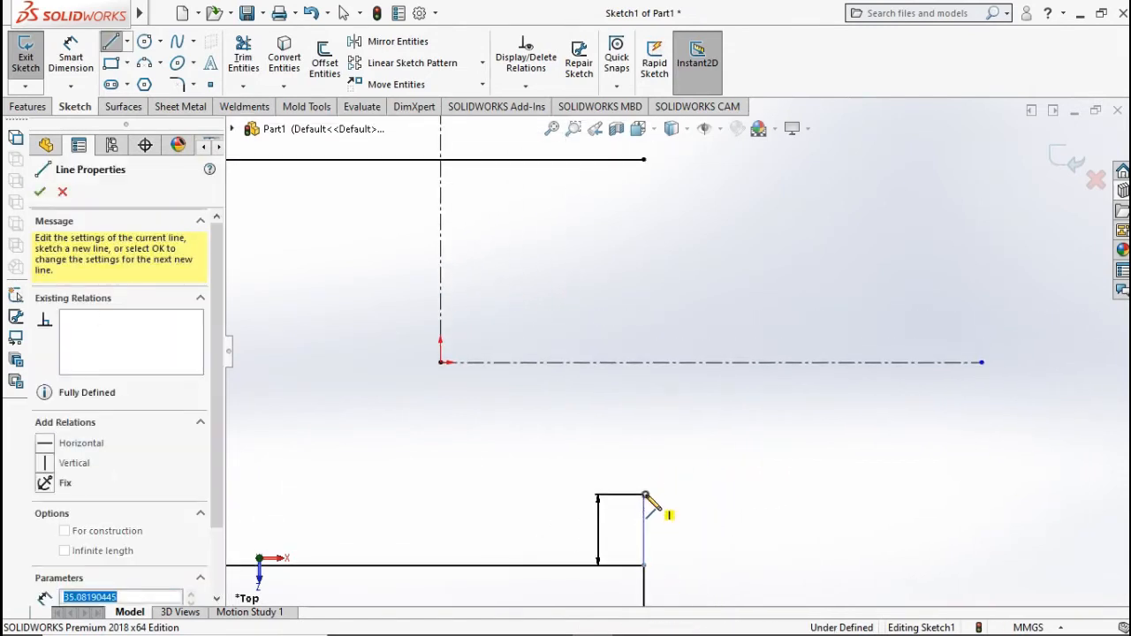
pyautogui.click(644, 494)
pyautogui.click(722, 461)
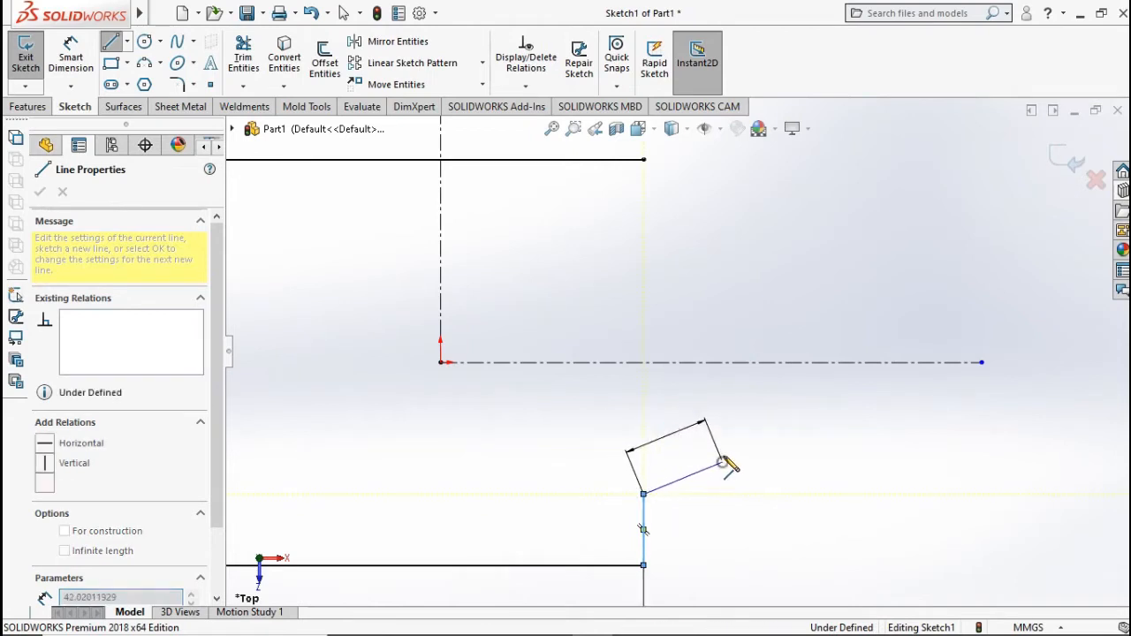
pyautogui.click(723, 403)
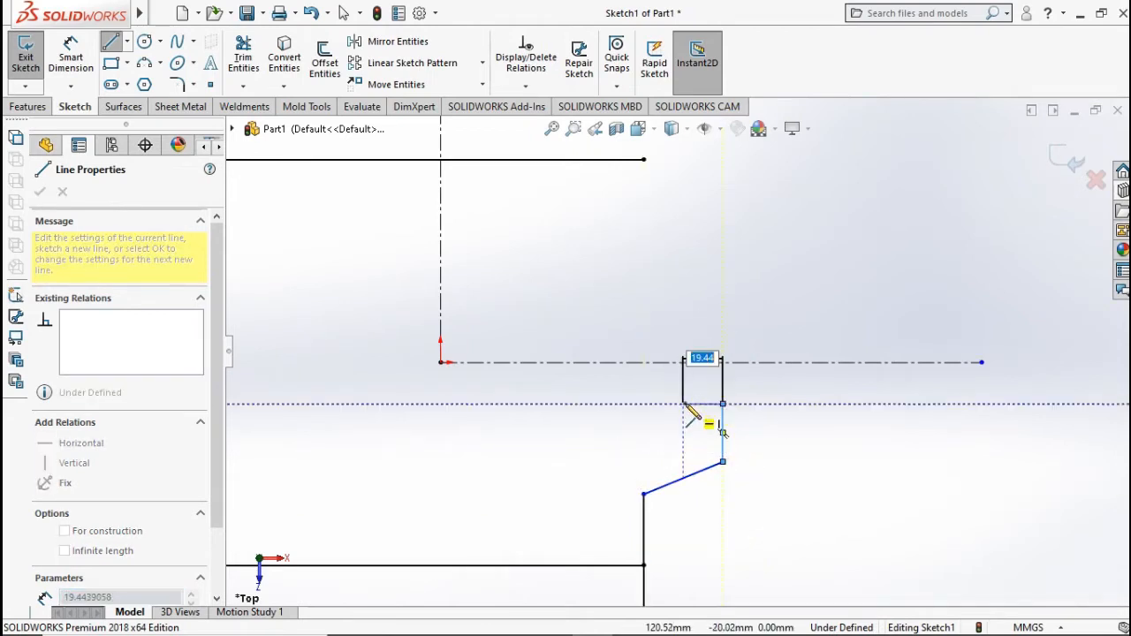
pyautogui.click(683, 404)
pyautogui.click(683, 362)
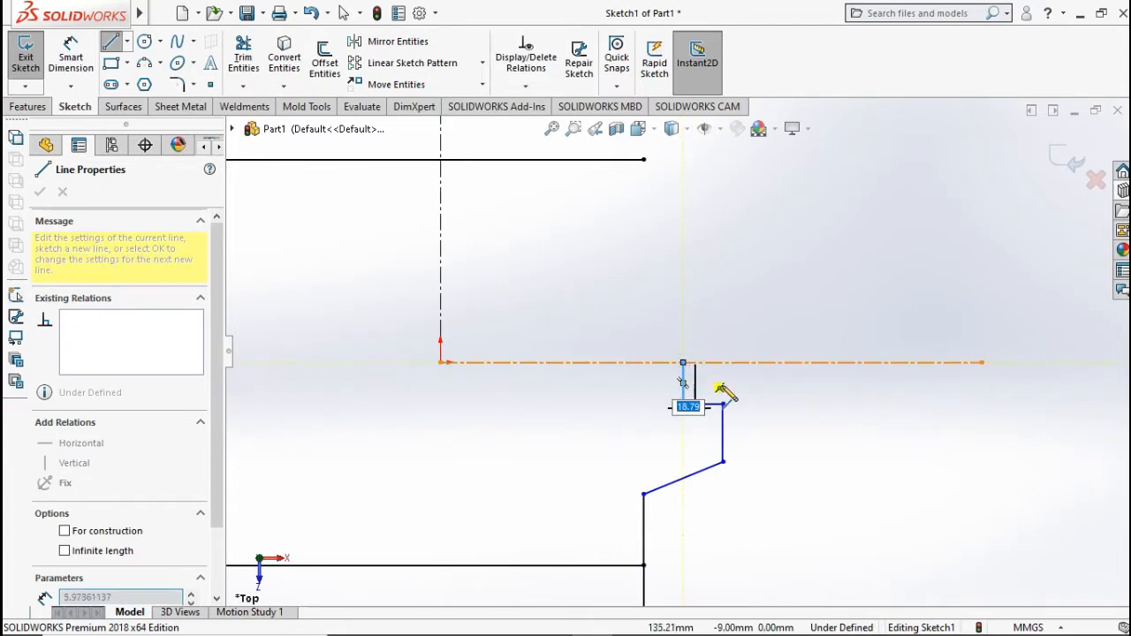
pyautogui.press('Escape')
# Step: Dimension the short vertical line rising from the lower horizontal line's open end to a length of 20 mm
pyautogui.click(73, 53)
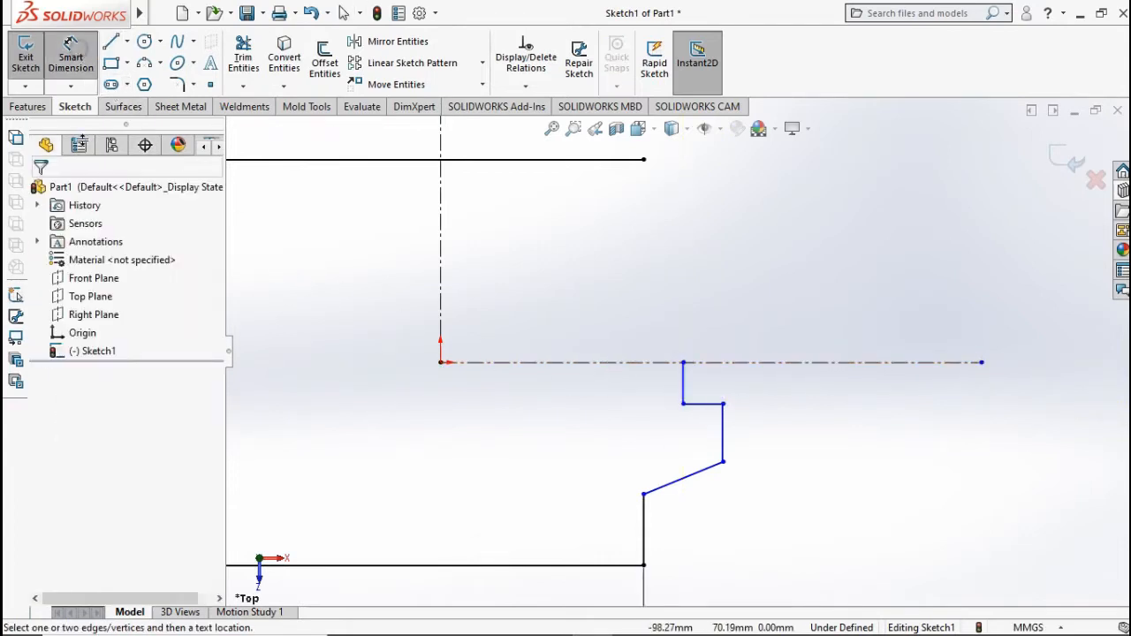
pyautogui.click(645, 532)
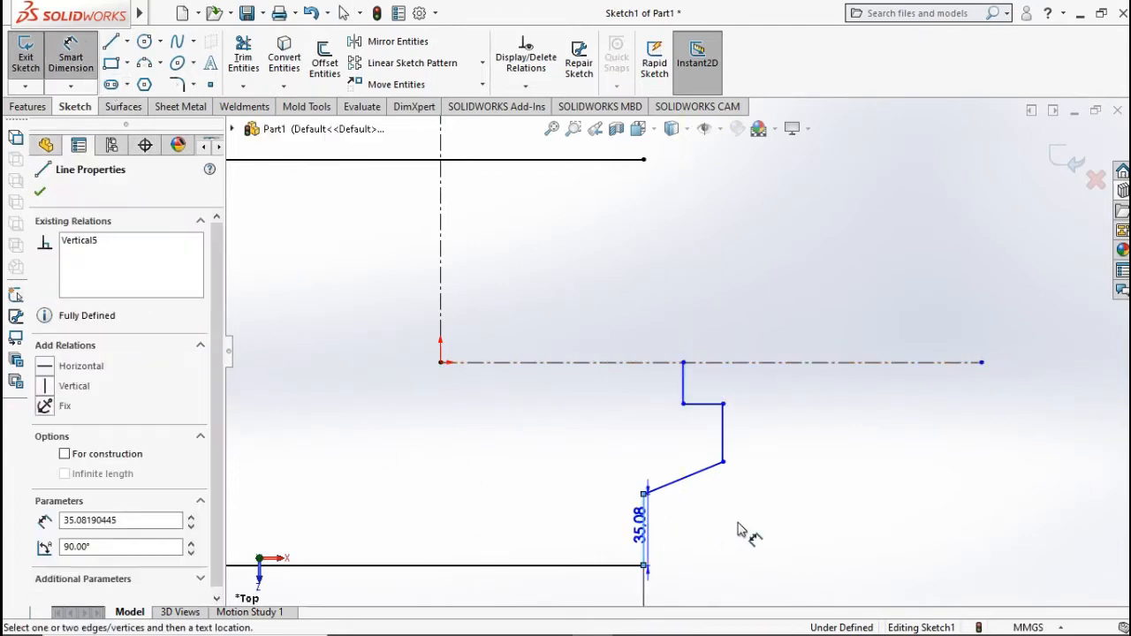
pyautogui.click(793, 537)
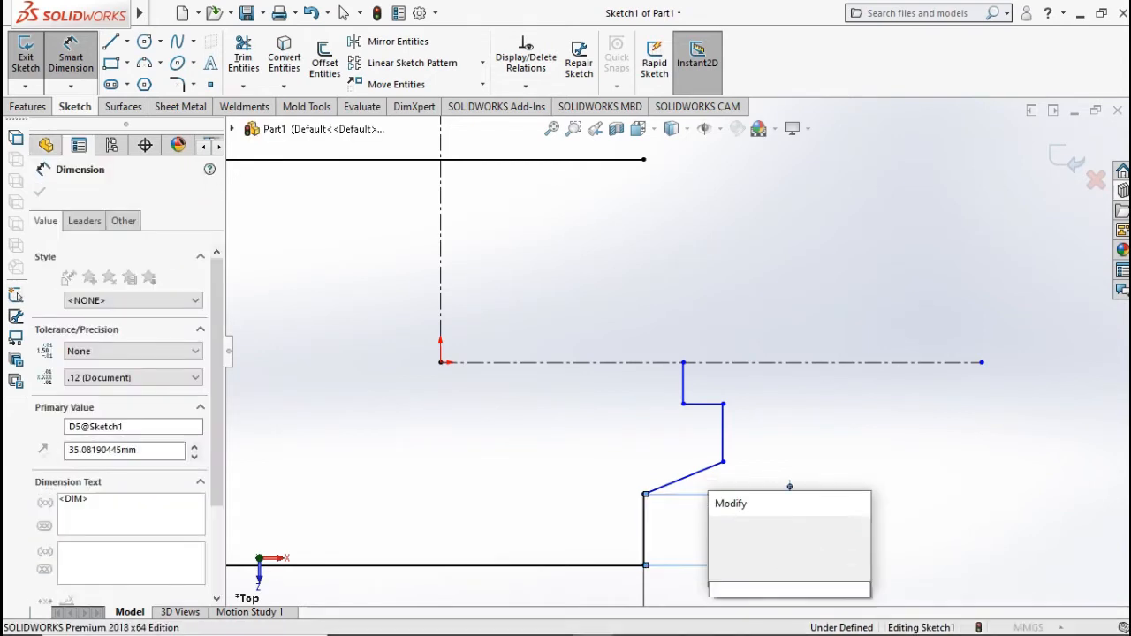
pyautogui.write('20')
pyautogui.click(719, 529)
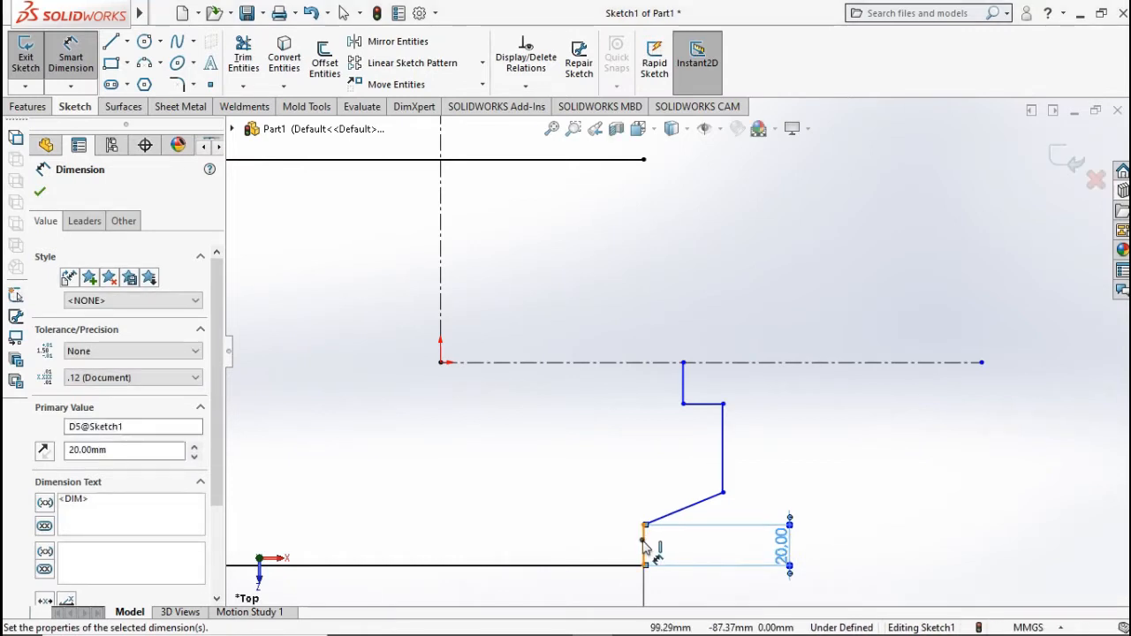
# Step: Set the angle between the 20 mm vertical line and the adjoining inclined line to 120 degrees
pyautogui.click(645, 540)
pyautogui.click(684, 512)
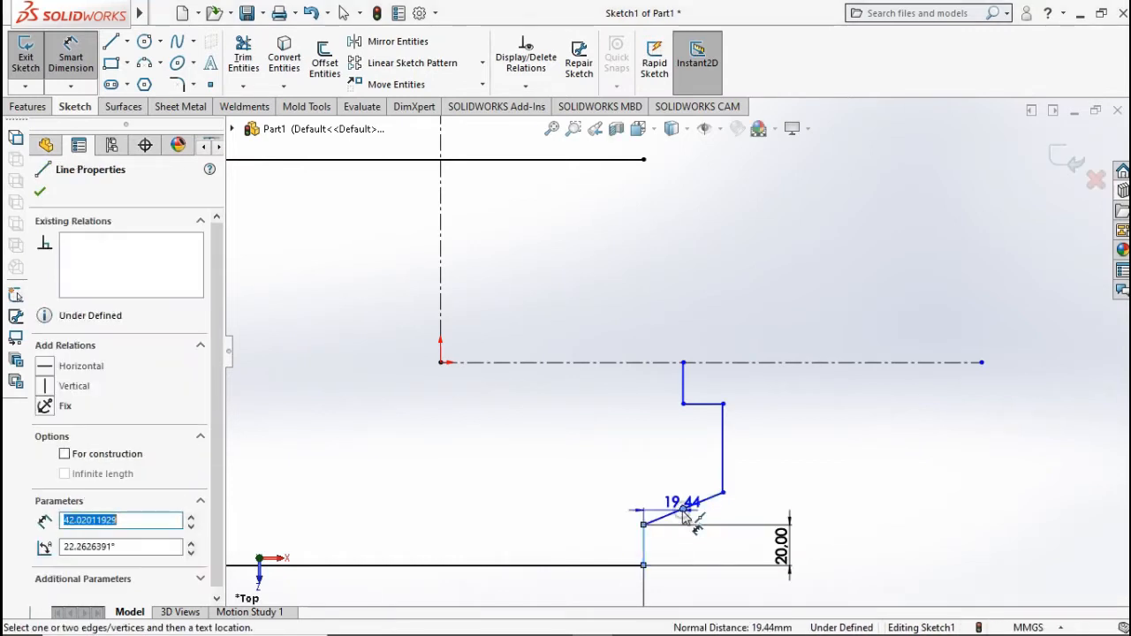
pyautogui.press('Escape')
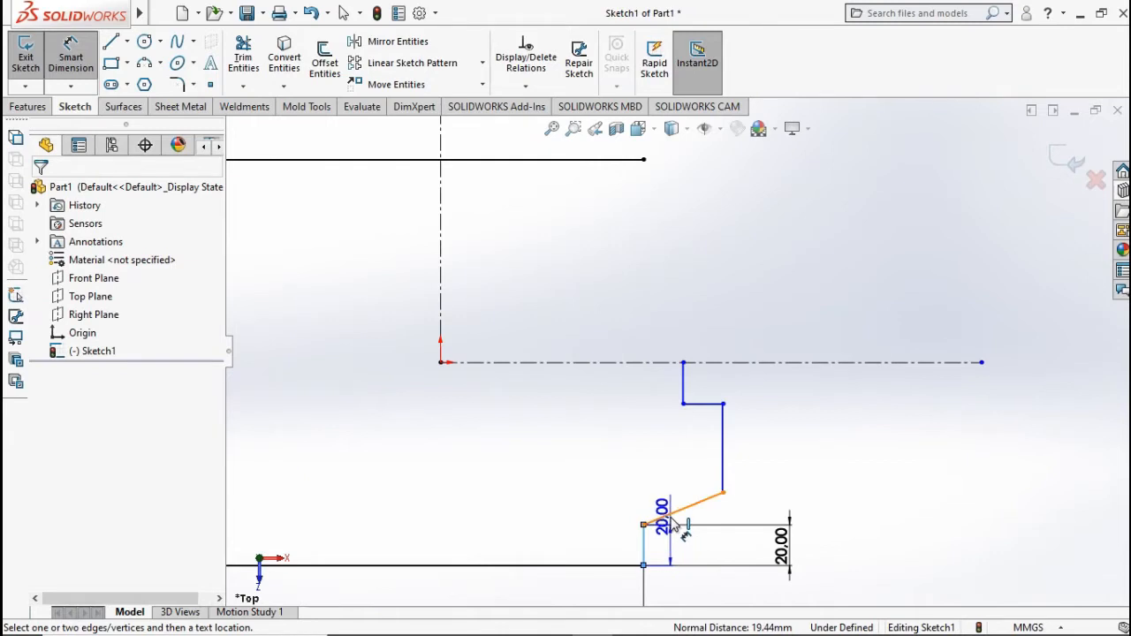
pyautogui.click(673, 519)
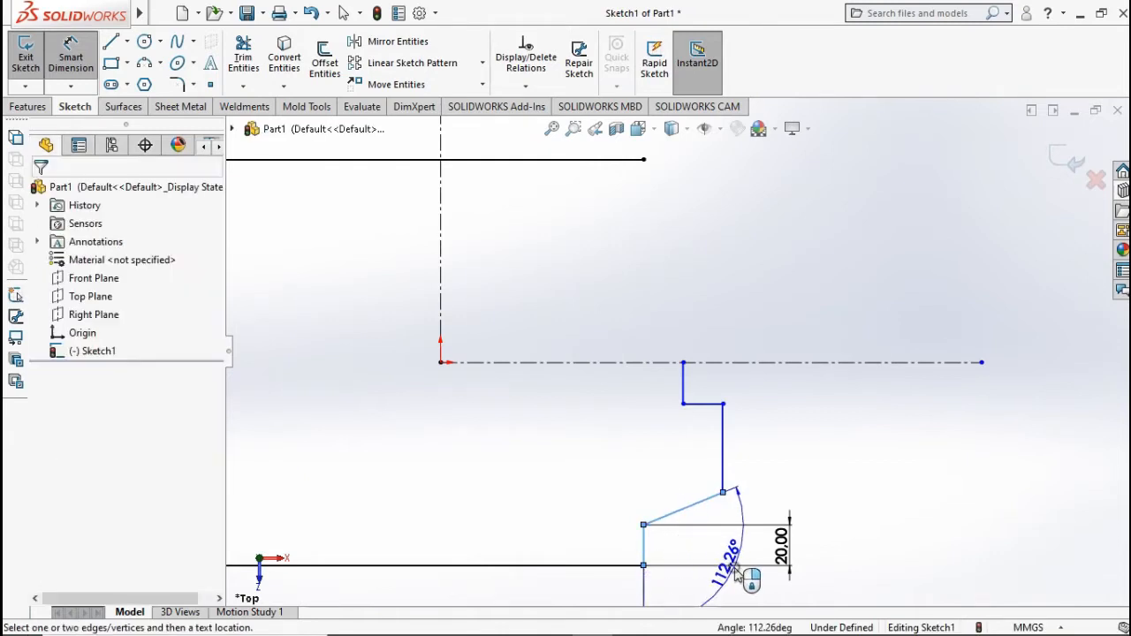
pyautogui.click(737, 574)
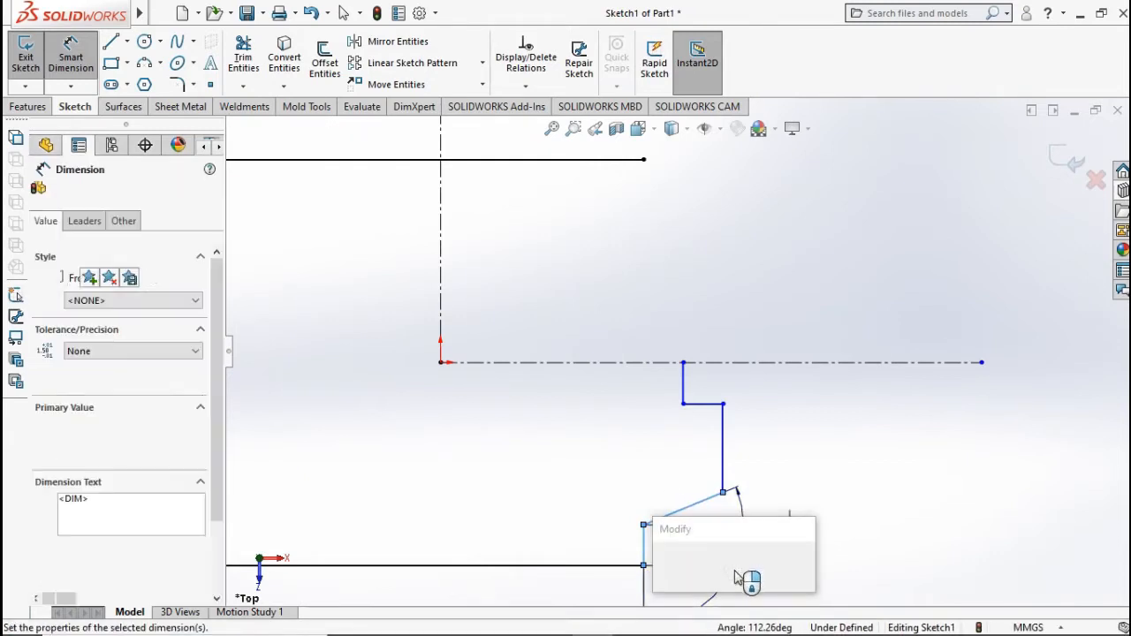
pyautogui.write('120')
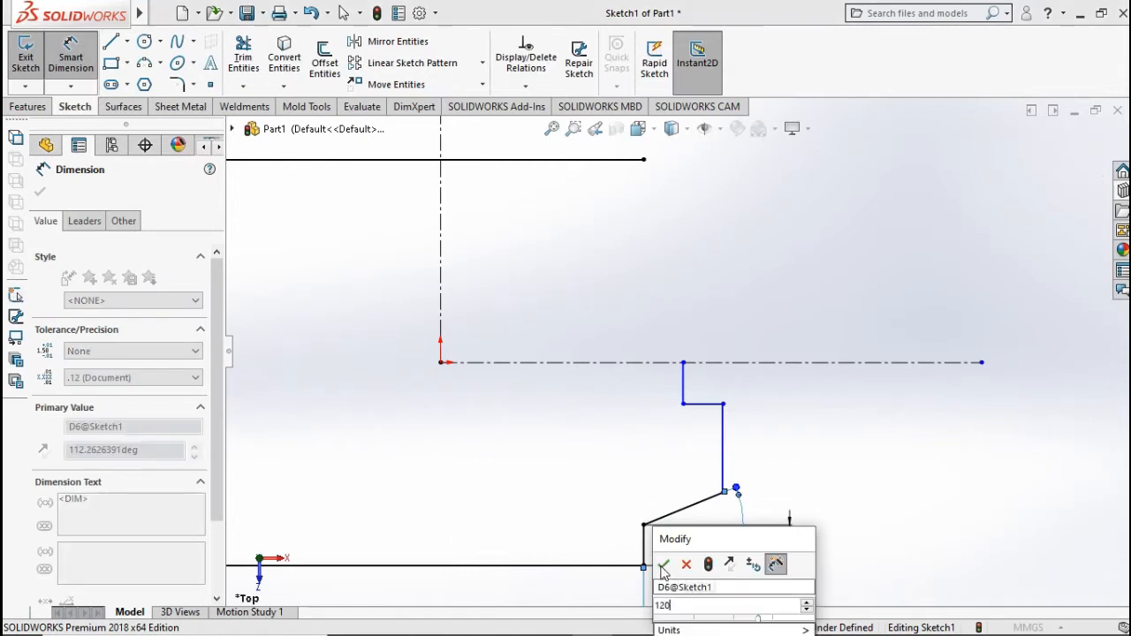
pyautogui.click(664, 566)
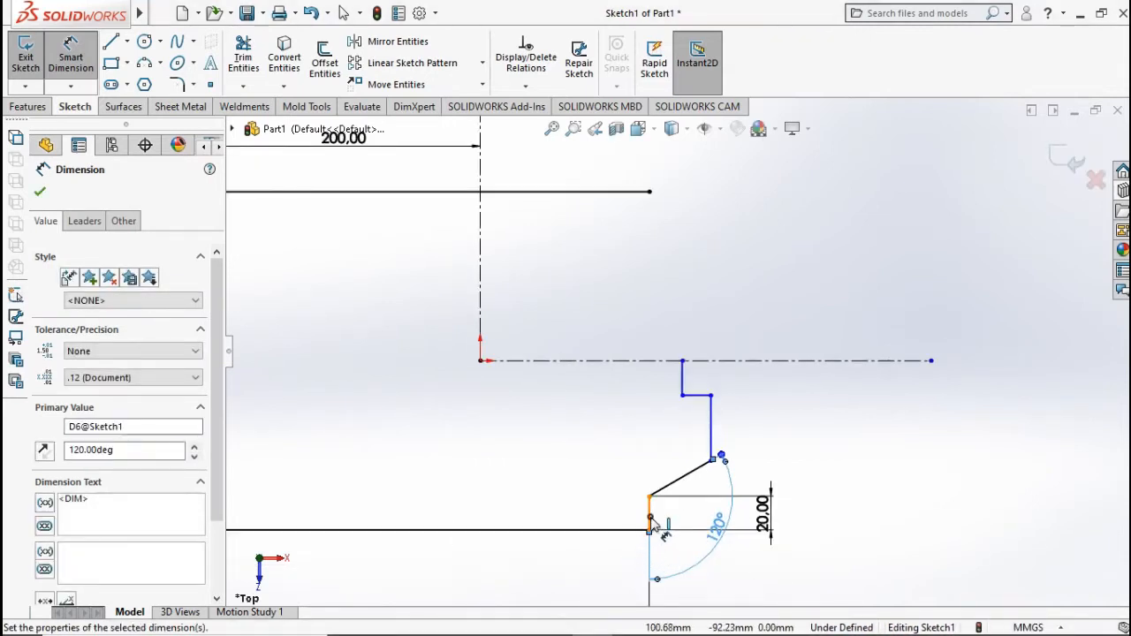
# Step: Set the horizontal distance between the 20 mm vertical line and the outermost vertical line to 50 mm
pyautogui.click(711, 437)
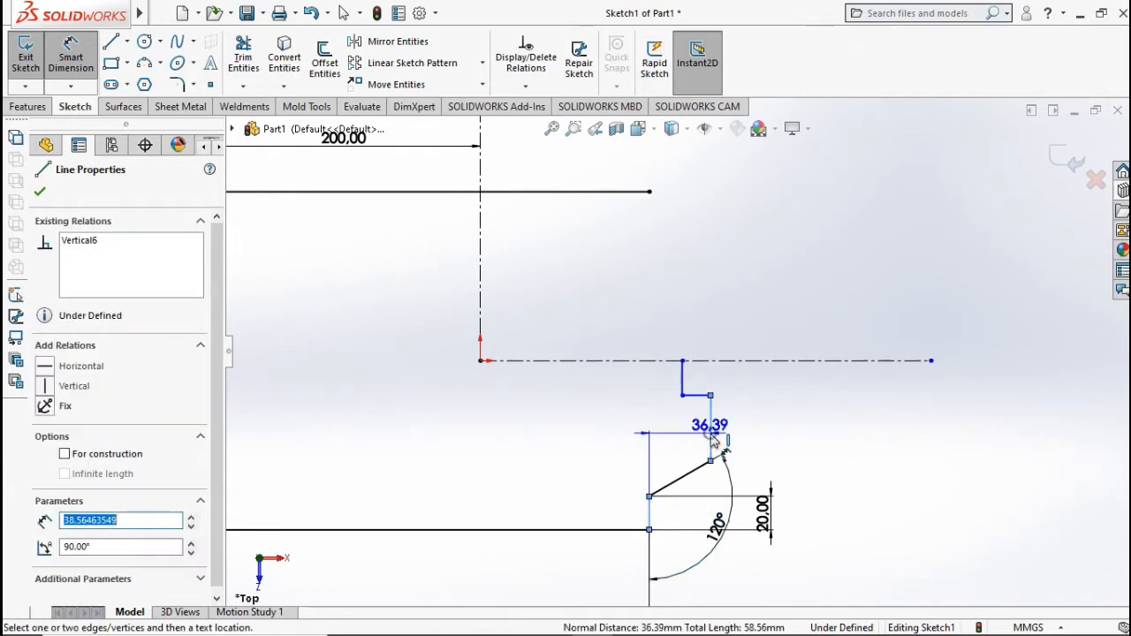
pyautogui.click(680, 605)
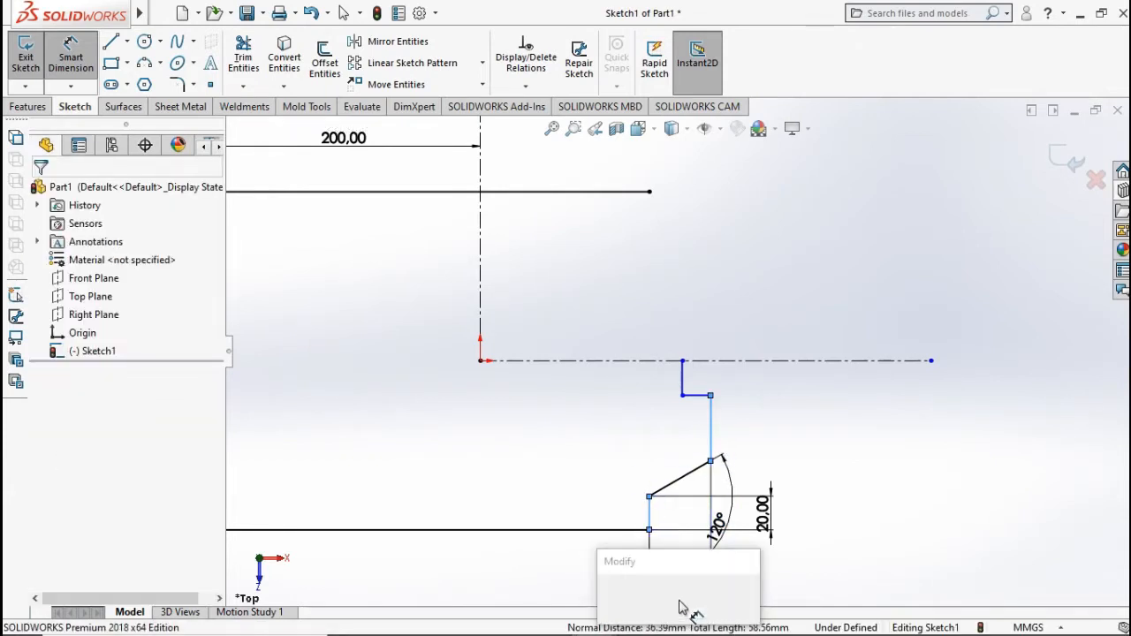
pyautogui.click(609, 597)
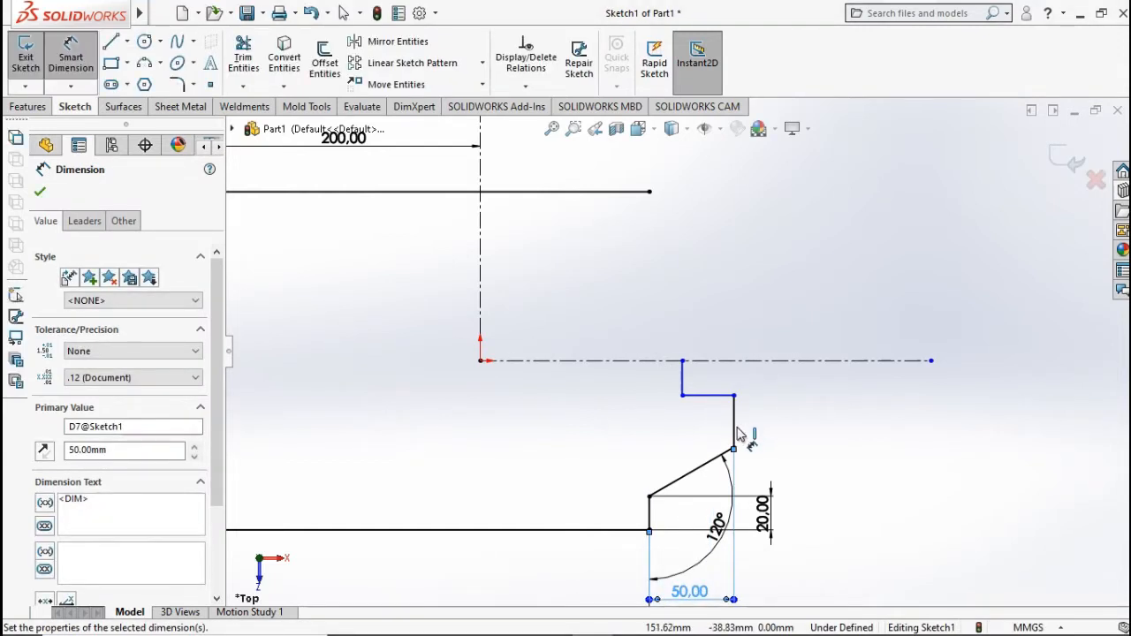
# Step: Dimension the outermost vertical line above the inclined segment to a length of 25 mm
pyautogui.click(735, 424)
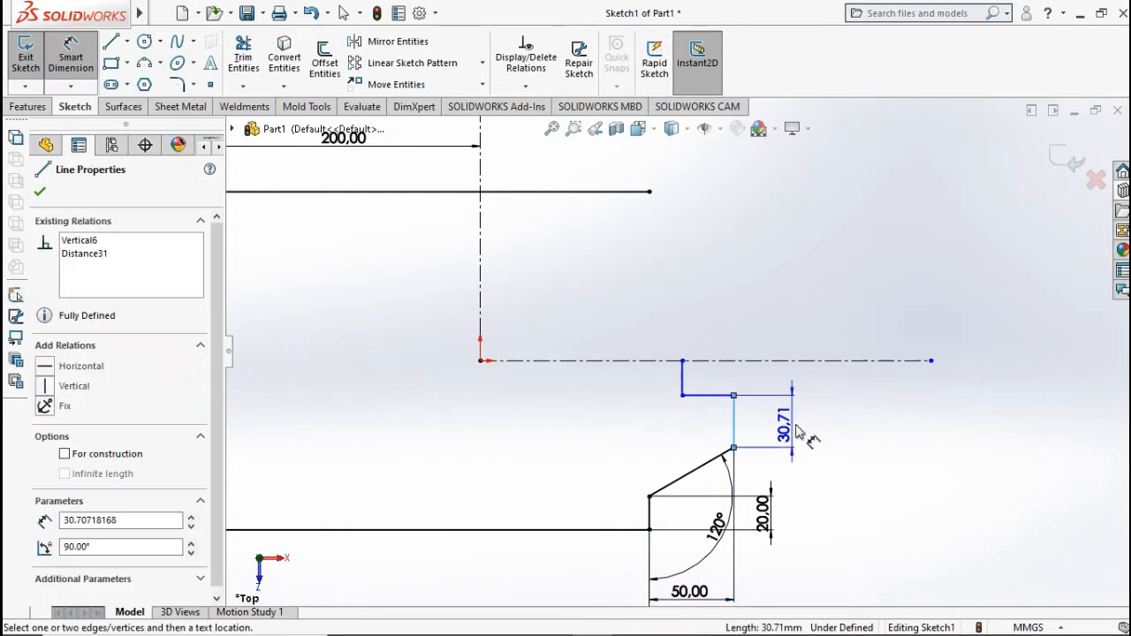
pyautogui.click(798, 430)
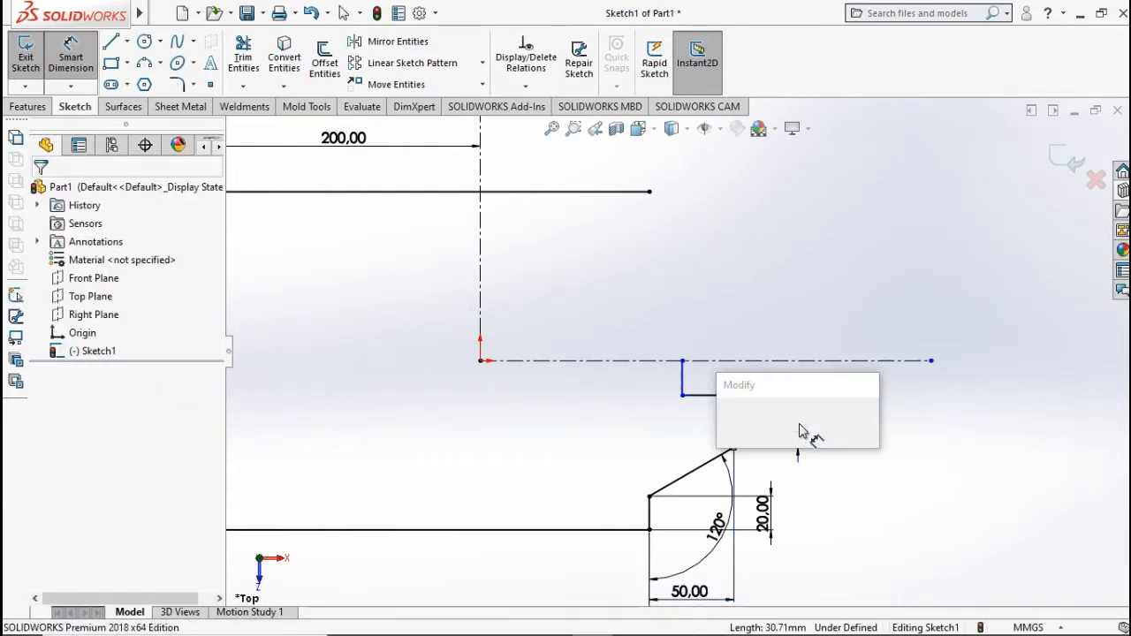
pyautogui.write('25')
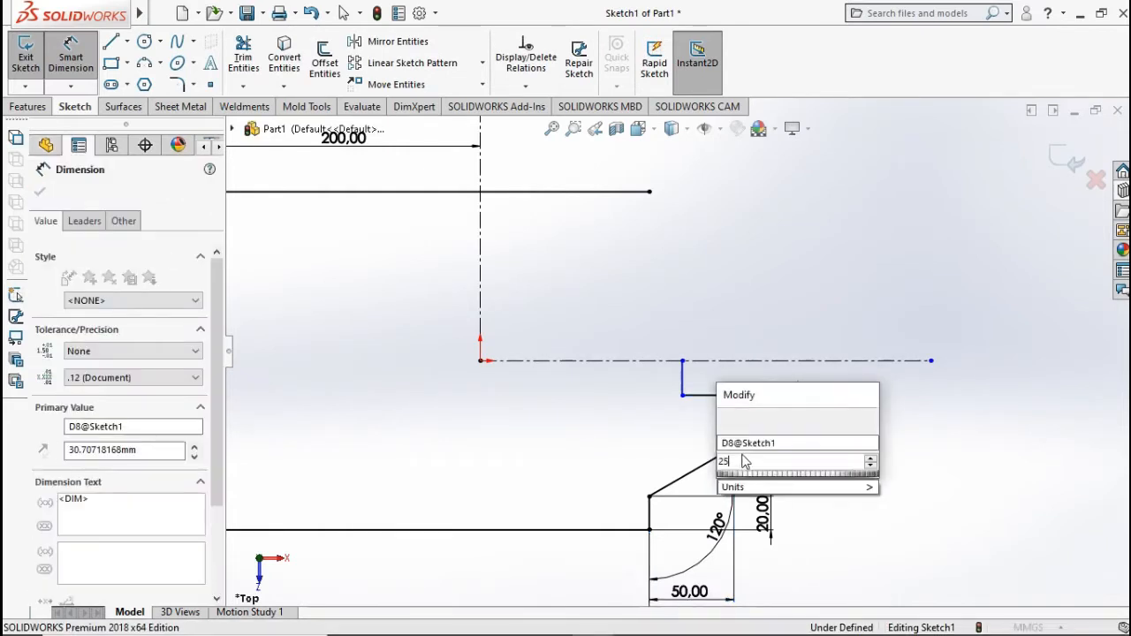
pyautogui.click(728, 421)
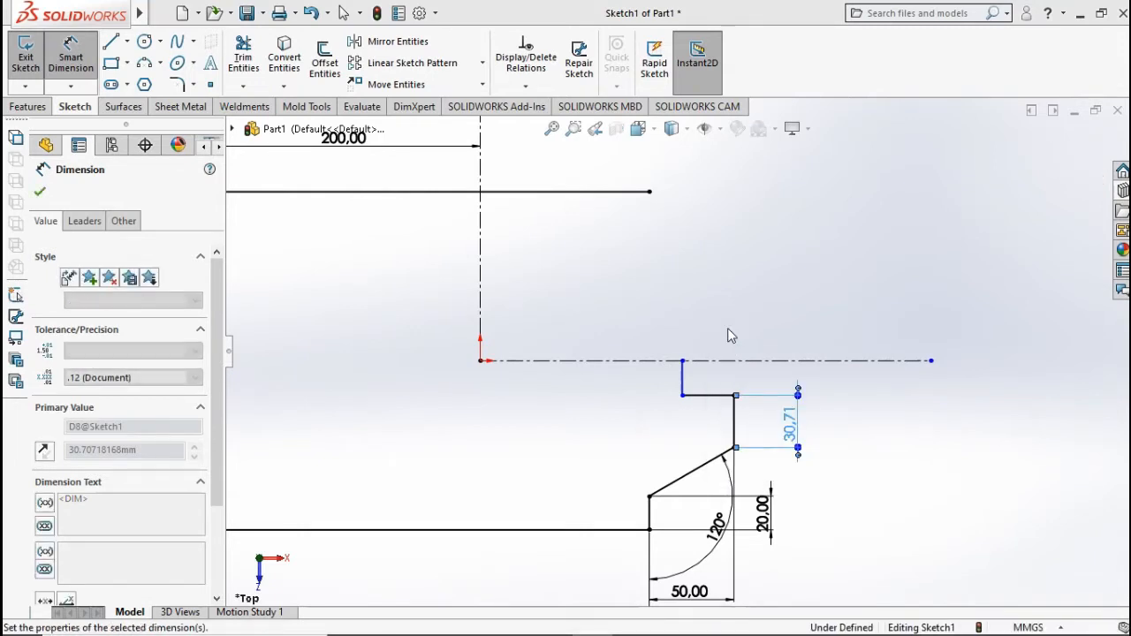
# Step: Dimension the short horizontal step line below the horizontal centerline to a length of 30 mm
pyautogui.scroll(-2, 728, 328)
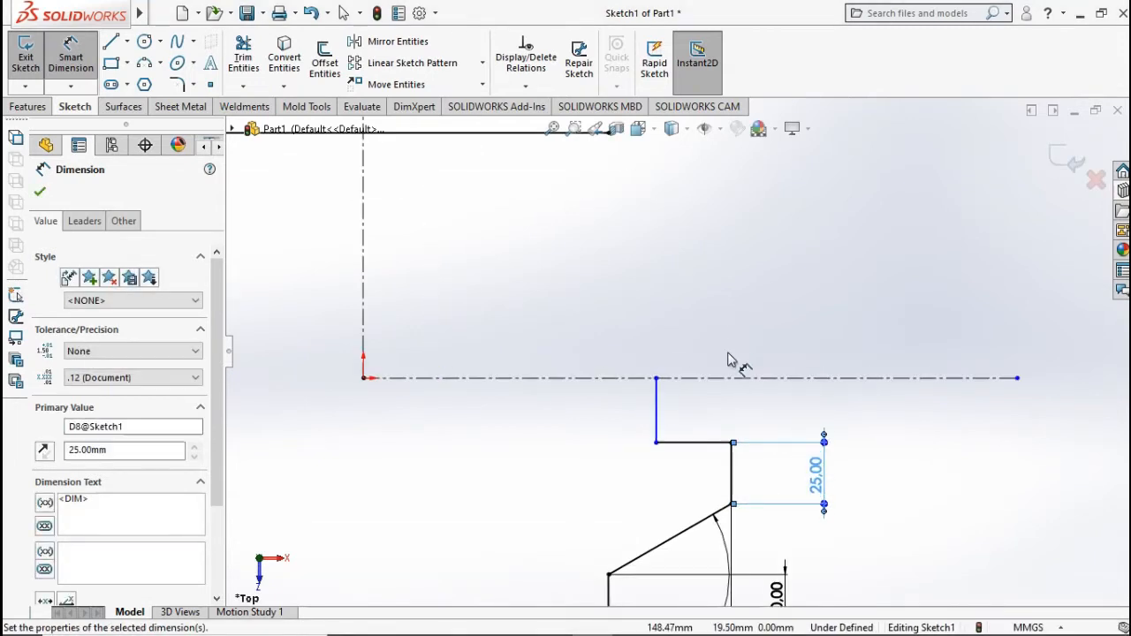
pyautogui.click(694, 424)
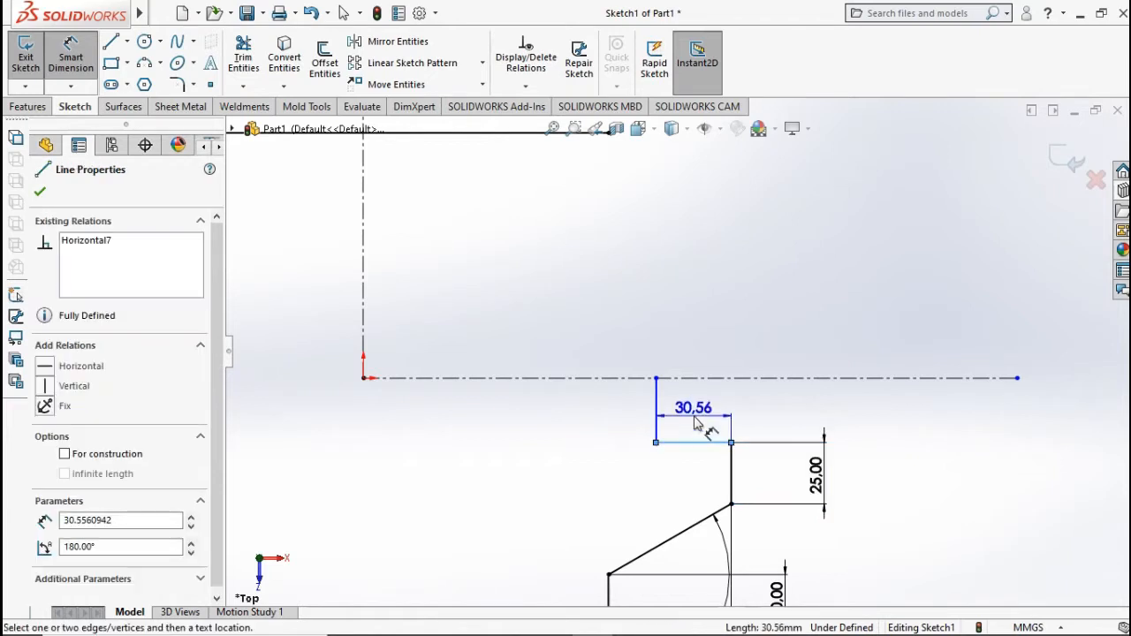
pyautogui.click(708, 415)
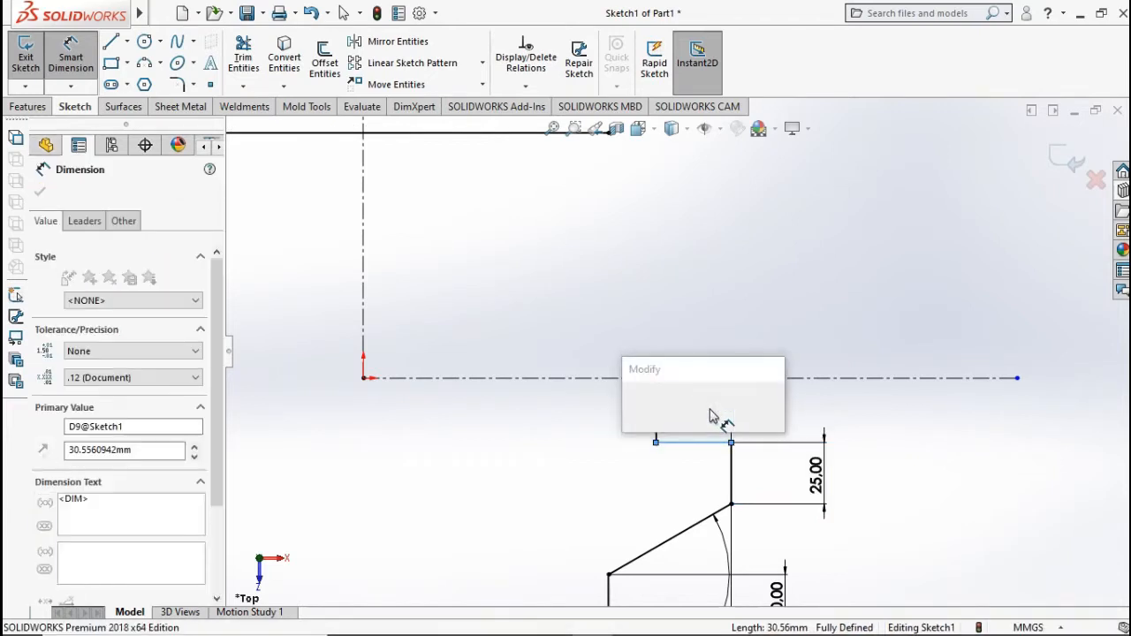
pyautogui.write('30')
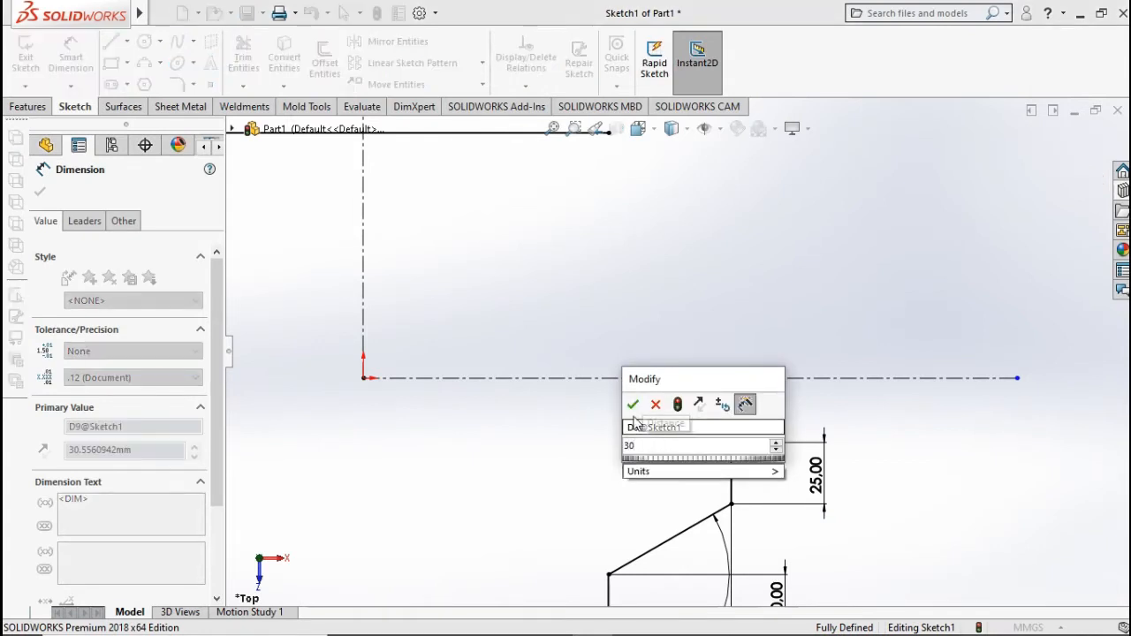
pyautogui.click(632, 404)
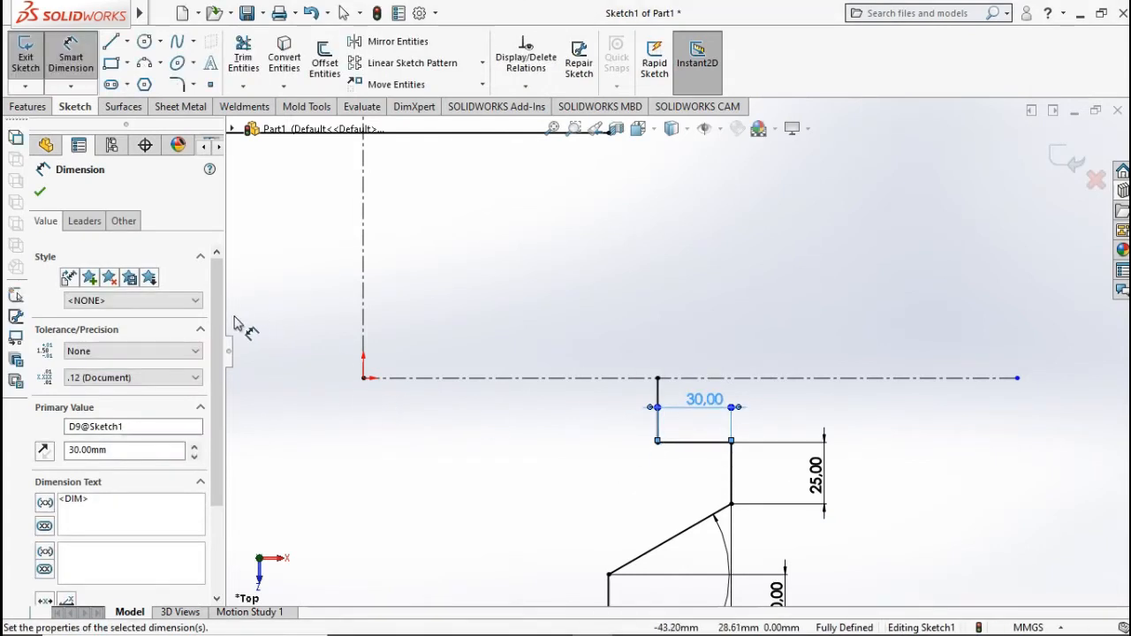
# Step: Fillet both ends of the outermost 25 mm vertical line in the sketch with a radius of 25/2 mm
pyautogui.click(177, 85)
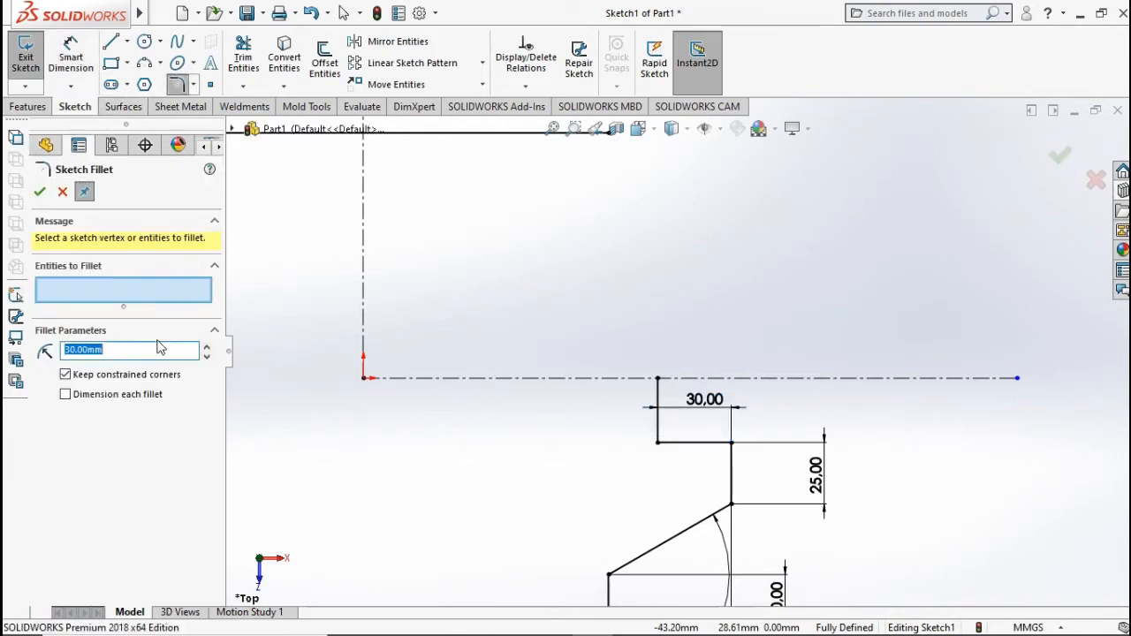
pyautogui.click(323, 420)
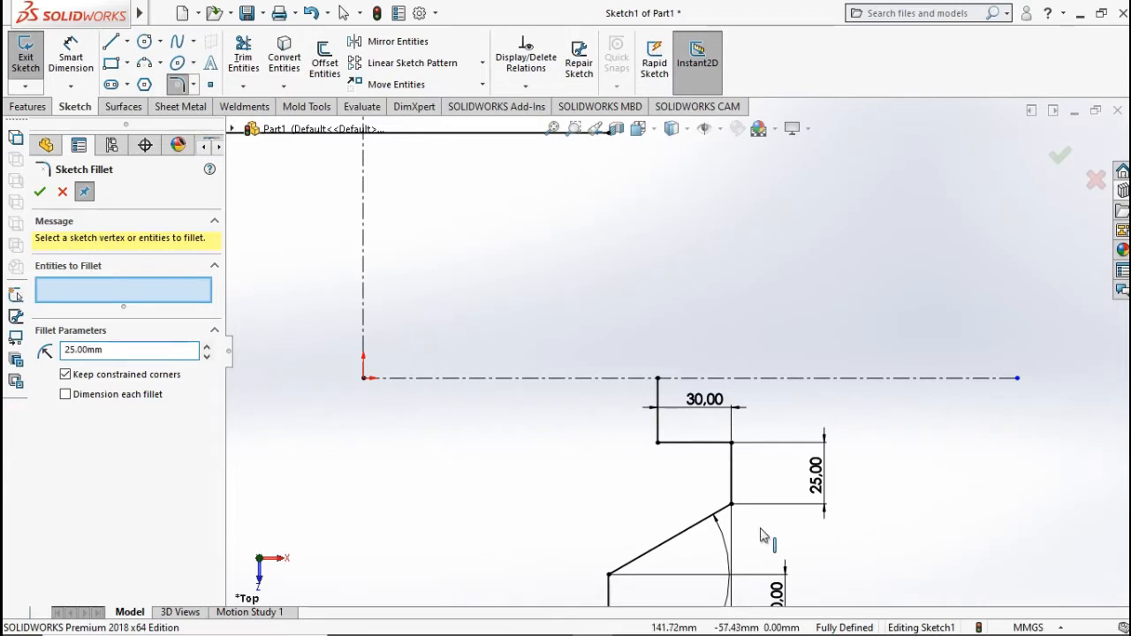
pyautogui.click(736, 513)
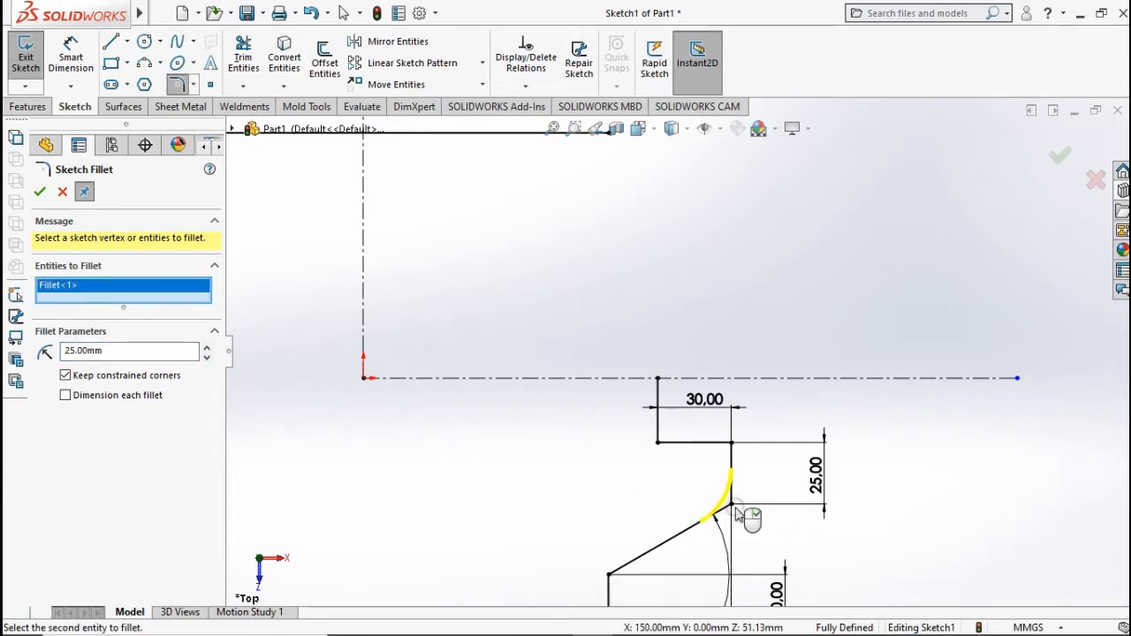
pyautogui.click(731, 443)
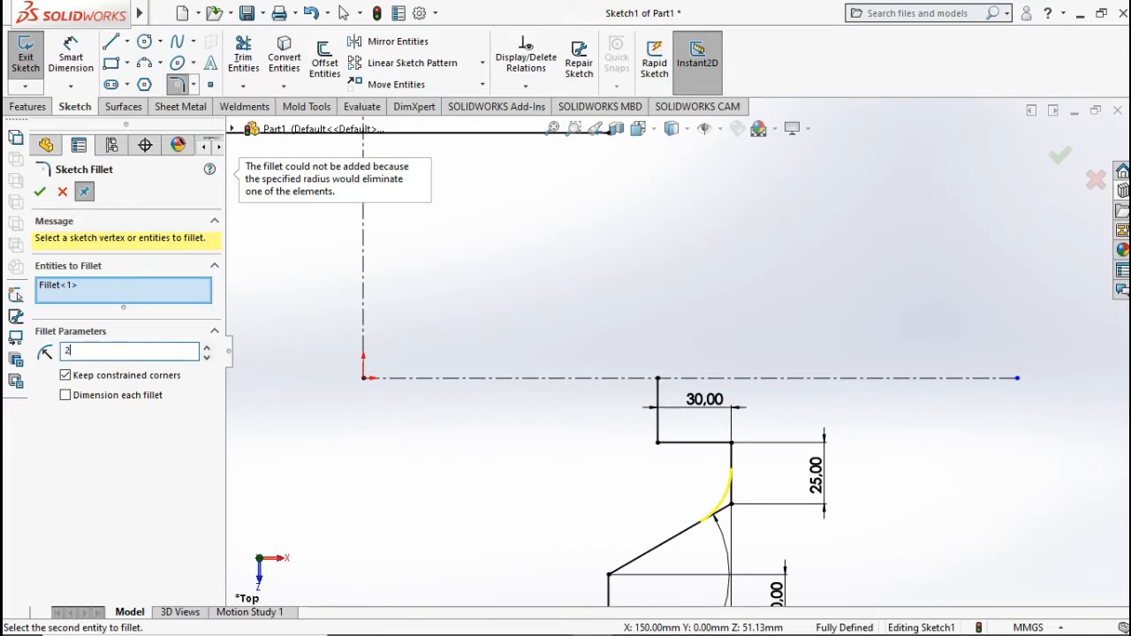
pyautogui.press('Return')
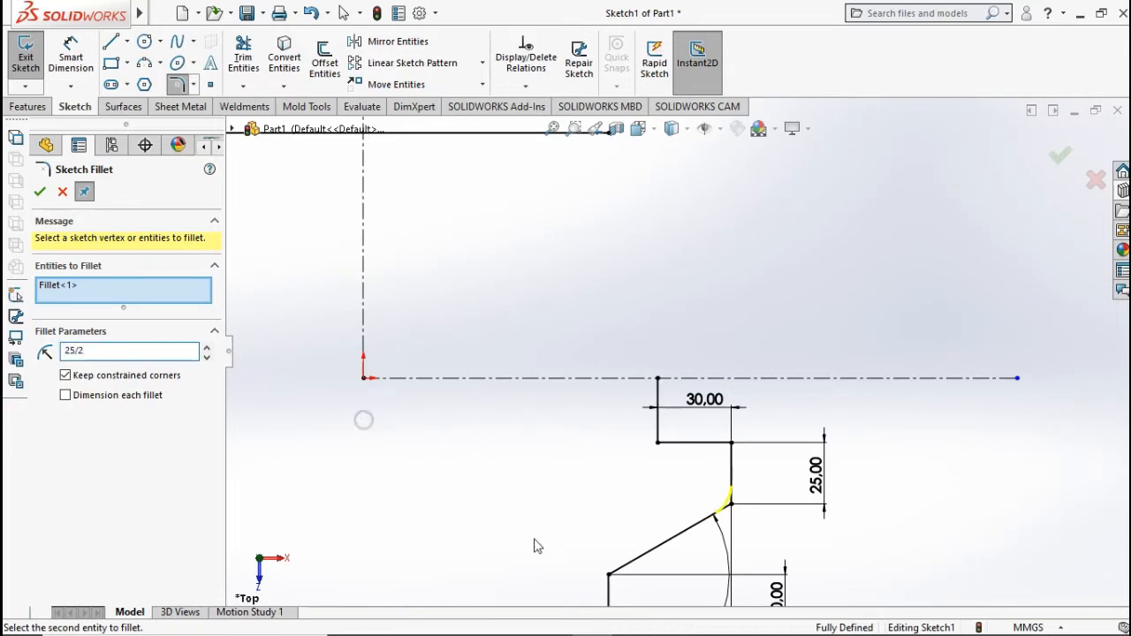
pyautogui.click(732, 446)
pyautogui.click(40, 192)
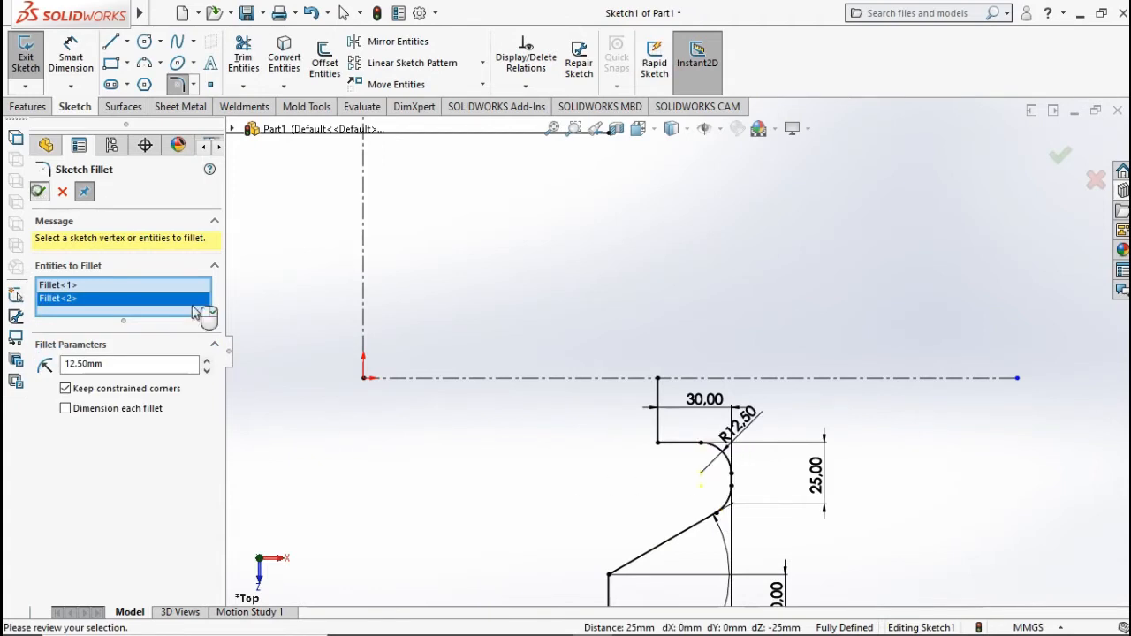
pyautogui.scroll(-2, 645, 520)
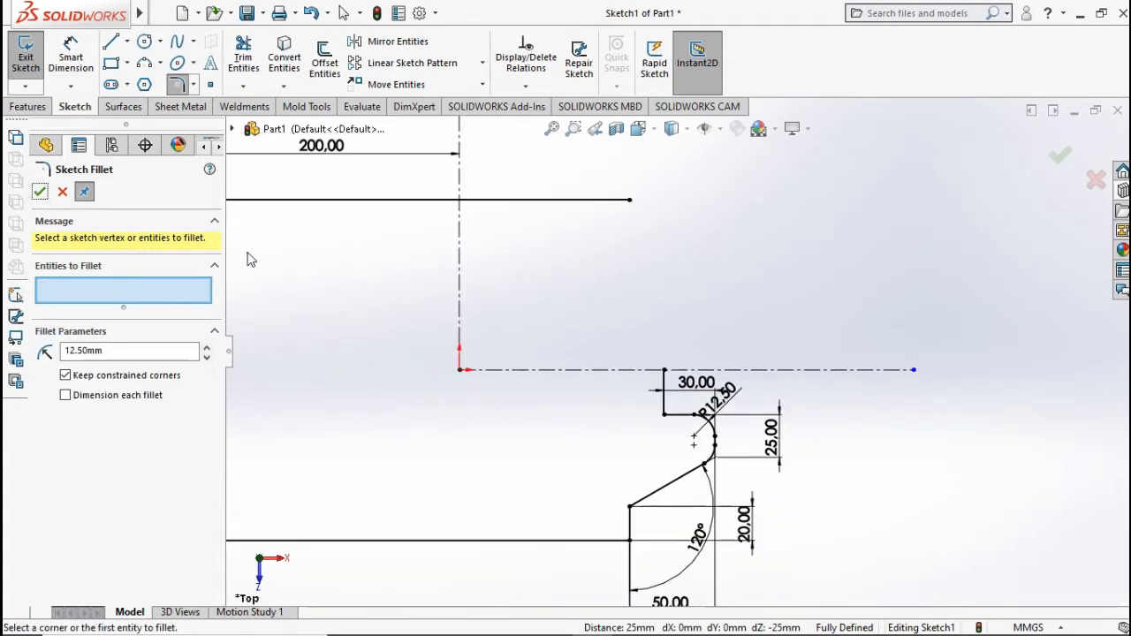
pyautogui.click(37, 192)
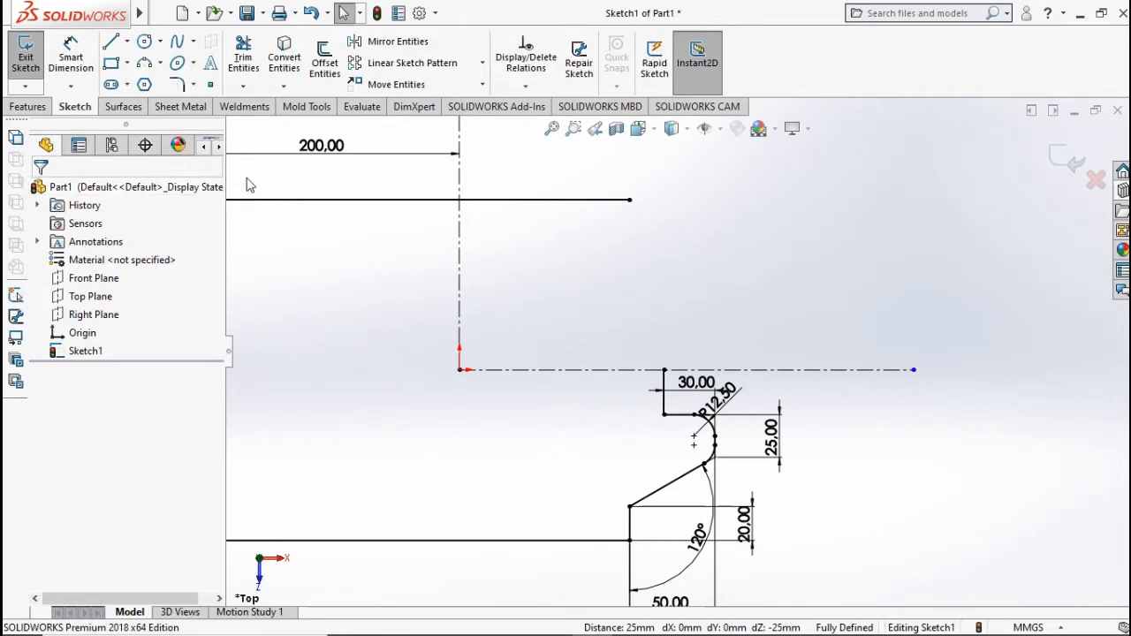
# Step: Mirror the stepped right-end profile, including its fillets and the 20 mm vertical line, about the horizontal centerline
pyautogui.click(378, 41)
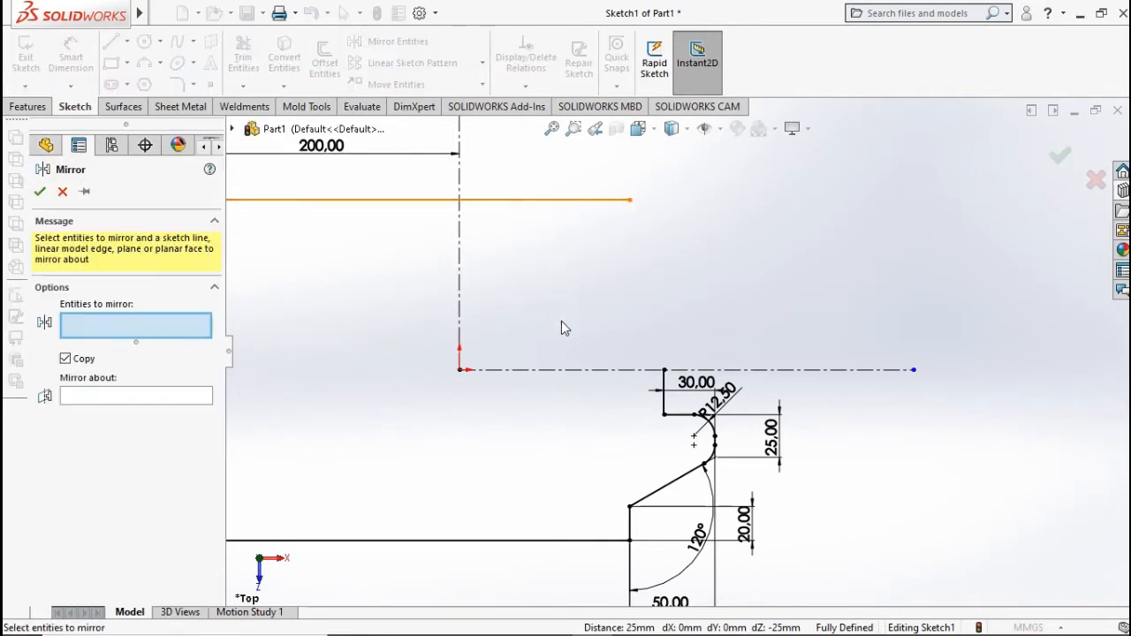
pyautogui.moveTo(570, 326); pyautogui.dragTo(733, 529)
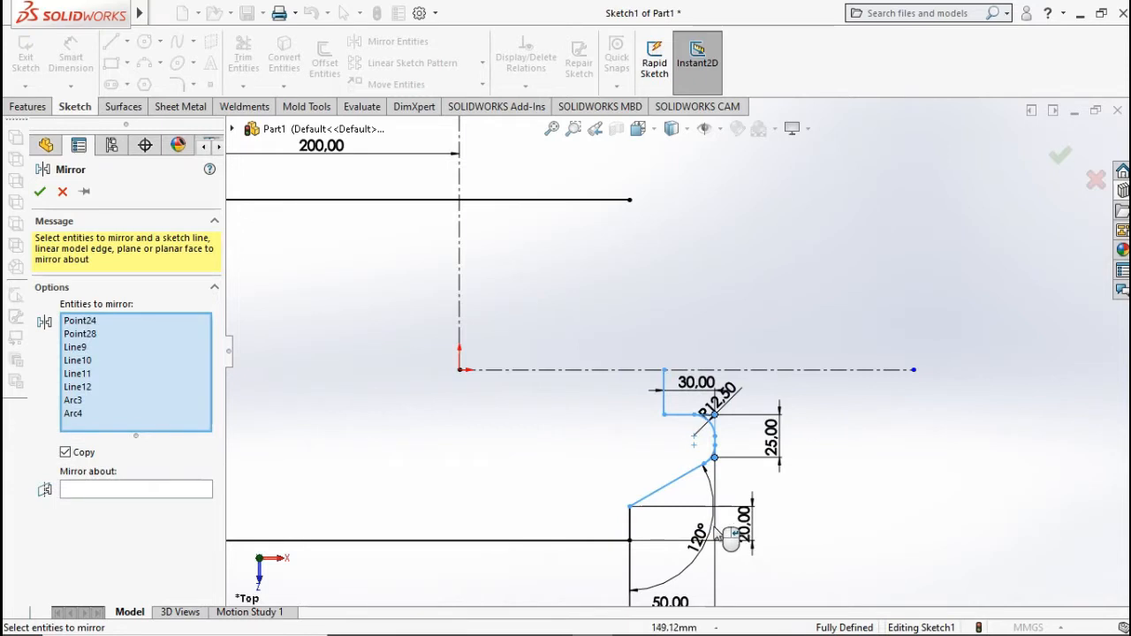
pyautogui.click(626, 525)
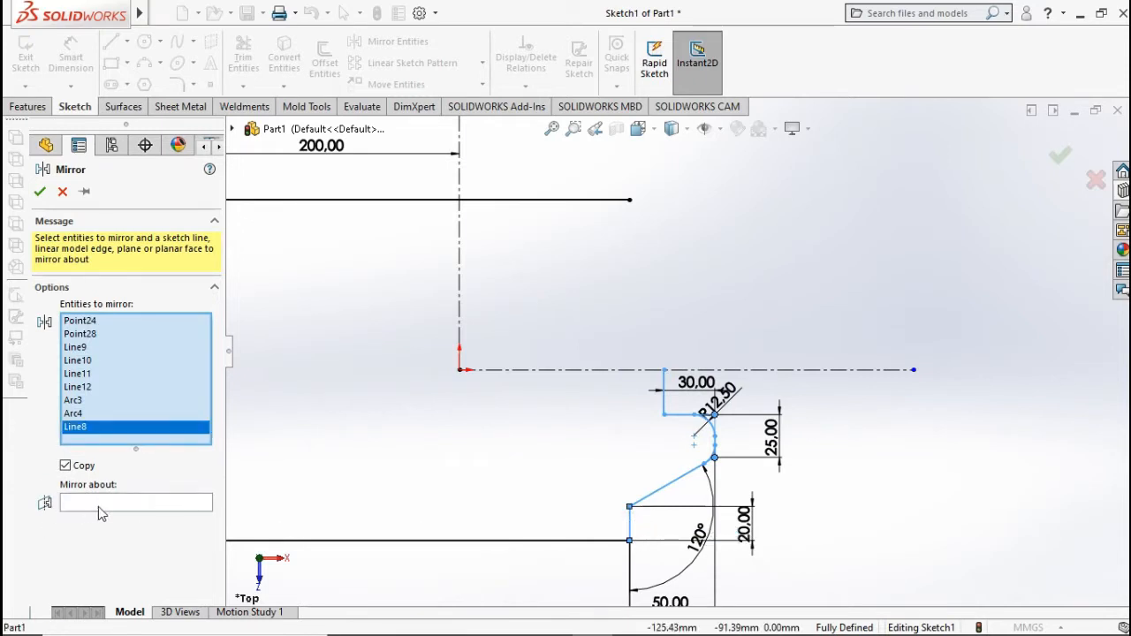
pyautogui.click(124, 503)
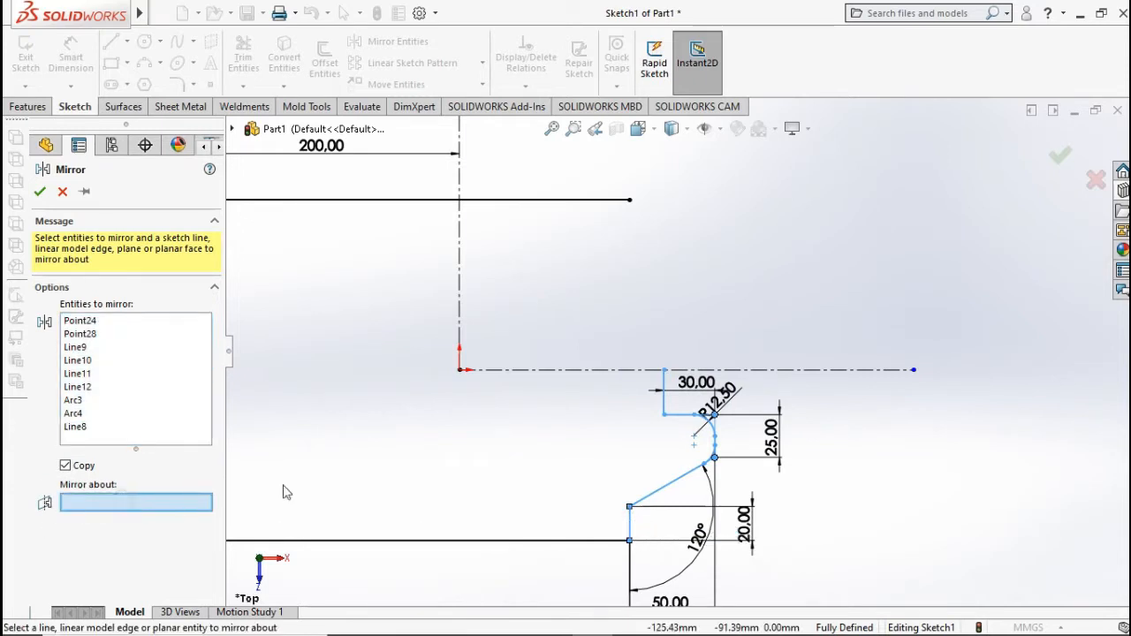
pyautogui.click(547, 371)
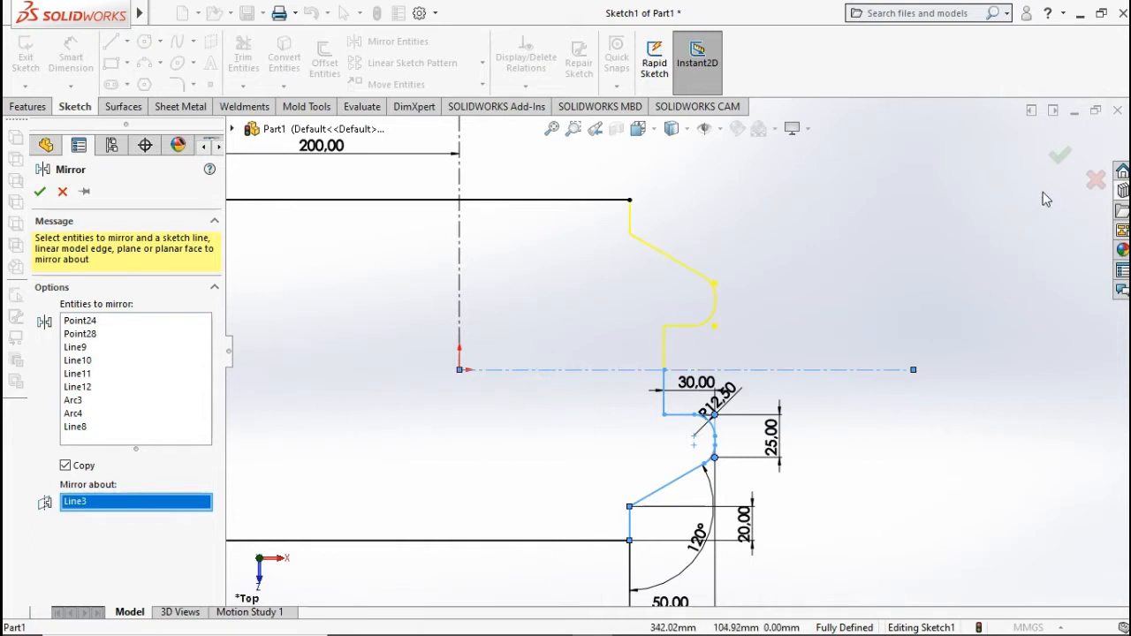
pyautogui.click(1059, 155)
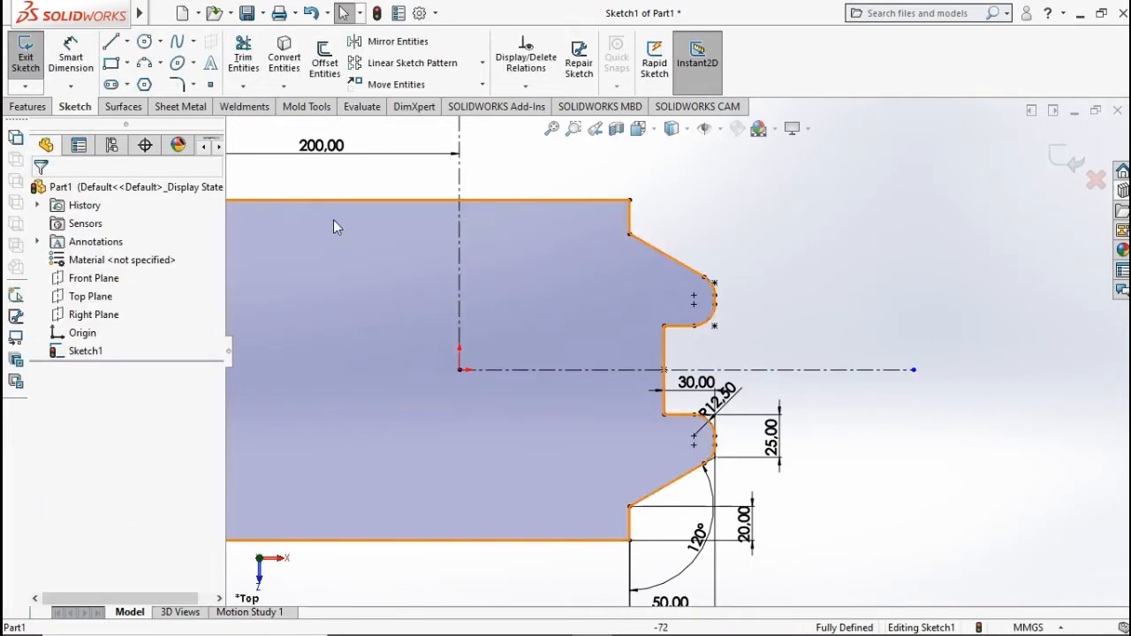
# Step: Fillet the two corners where the long horizontal edges meet the stepped end with a 0.5 mm radius, and exit the sketch
pyautogui.click(175, 84)
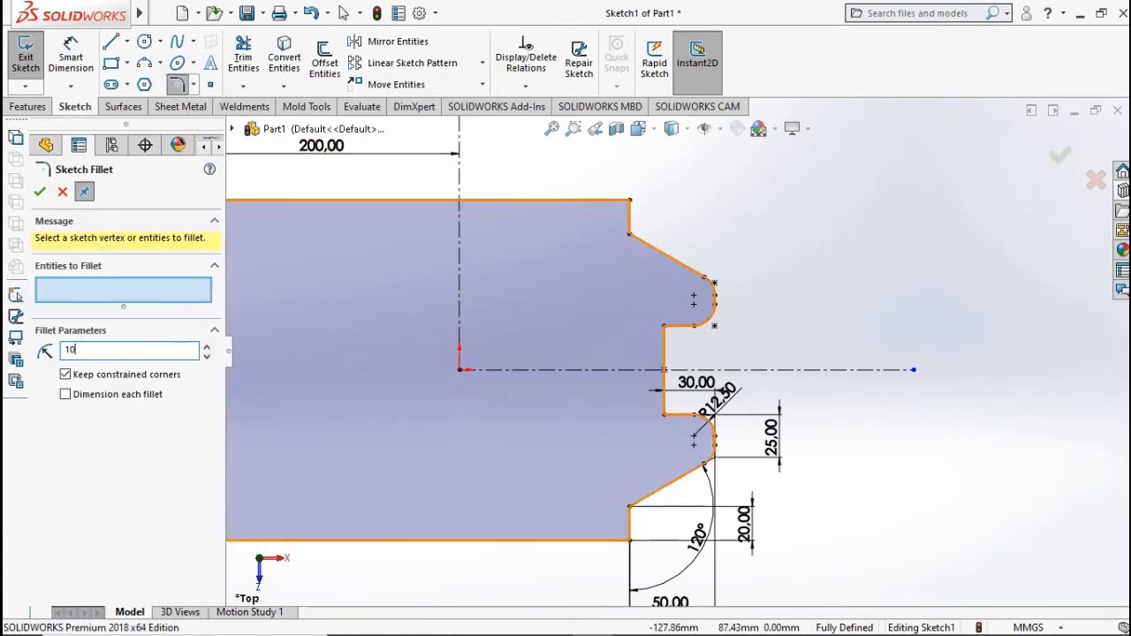
pyautogui.click(628, 200)
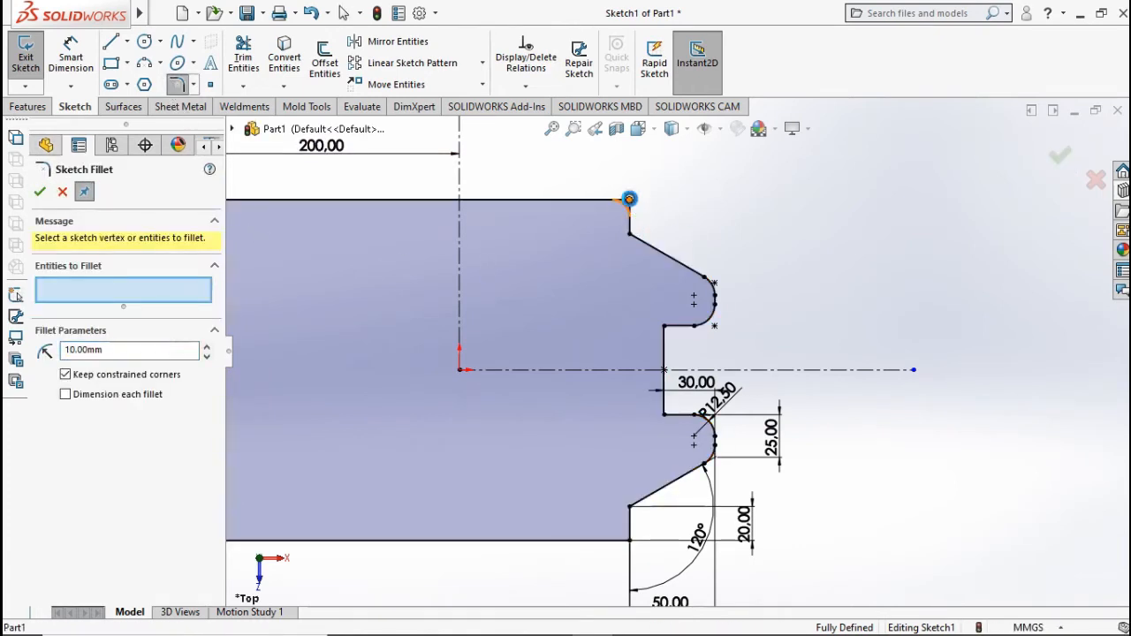
pyautogui.click(608, 338)
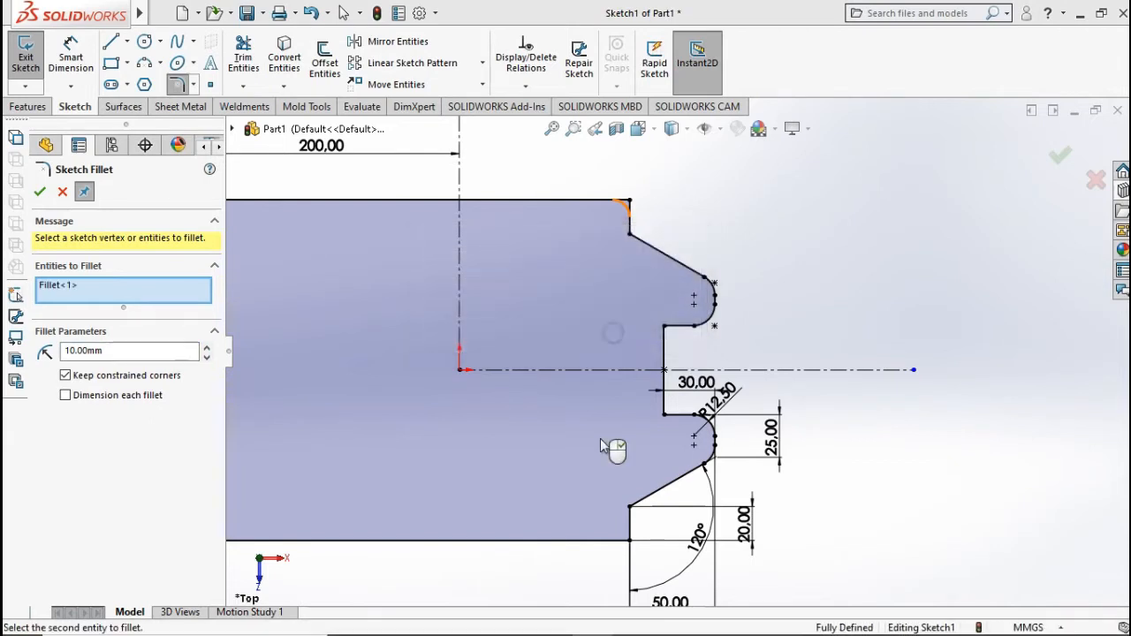
pyautogui.click(630, 538)
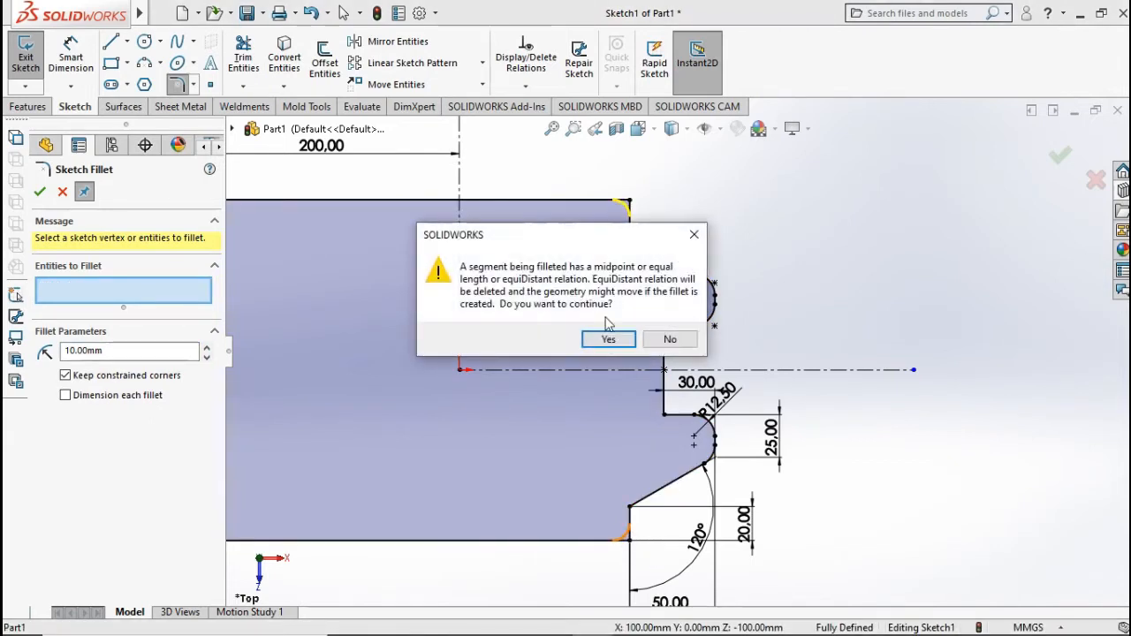
pyautogui.click(606, 340)
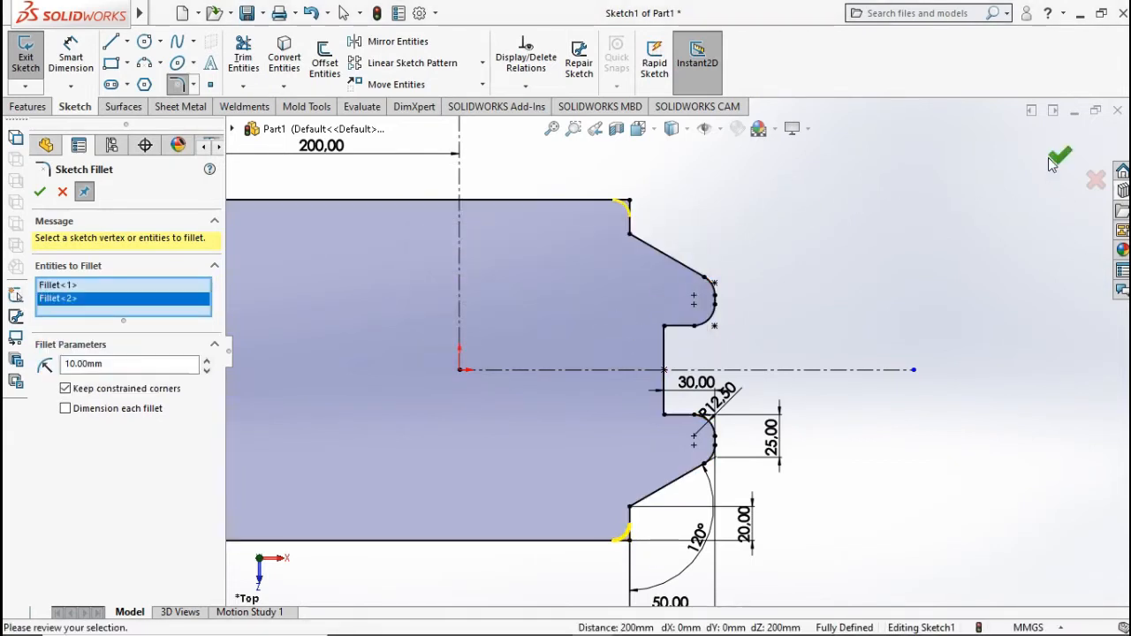
pyautogui.click(125, 363)
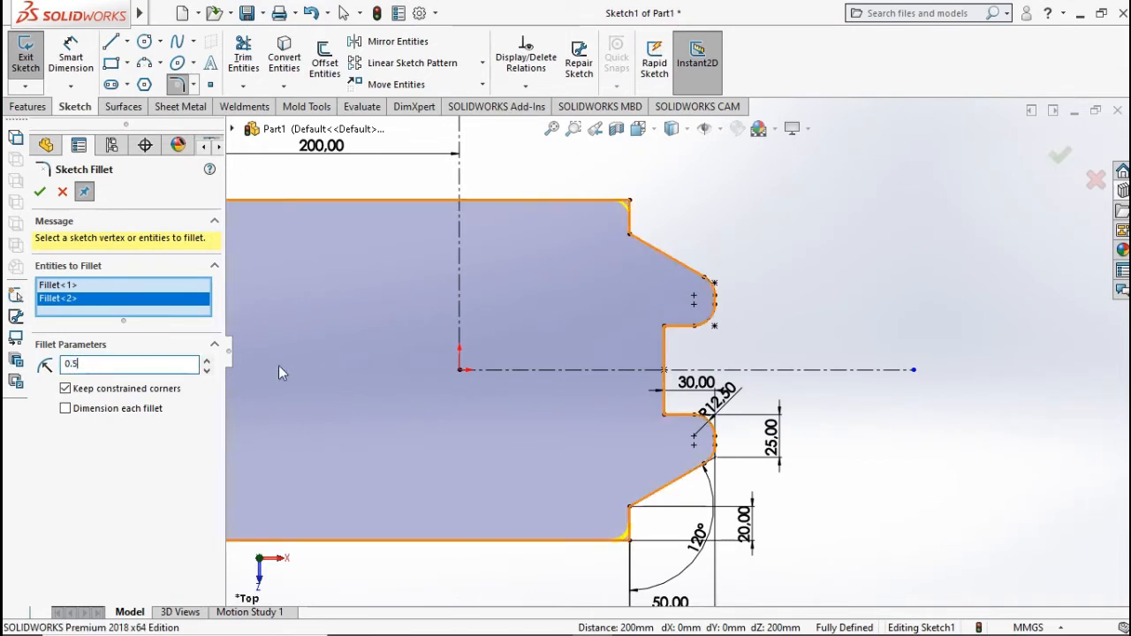
pyautogui.press('Return')
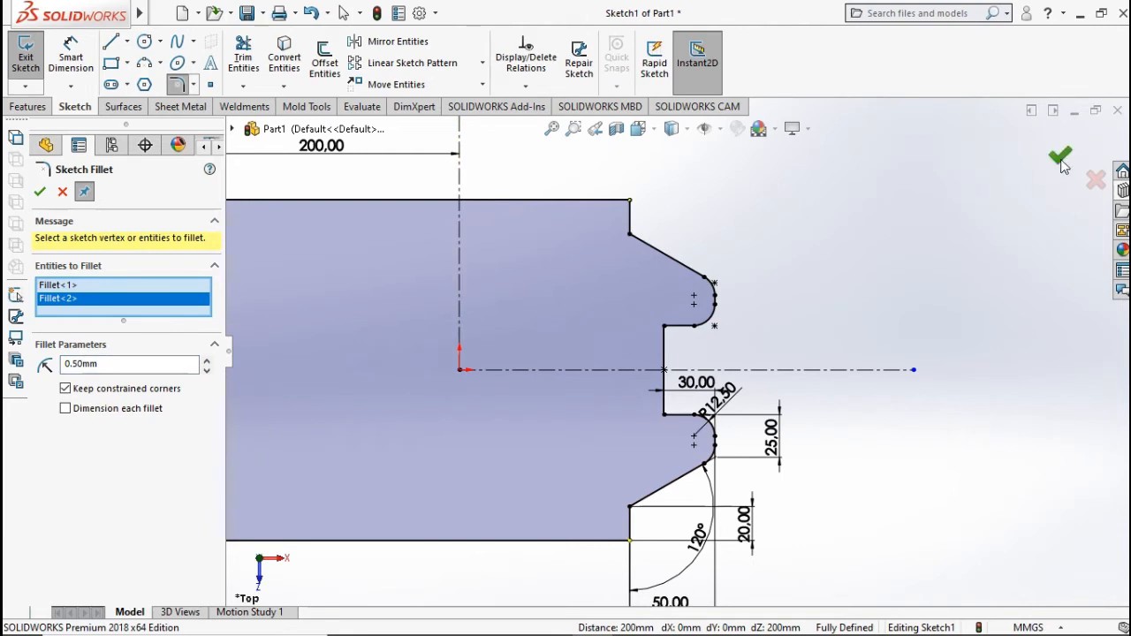
pyautogui.click(1061, 159)
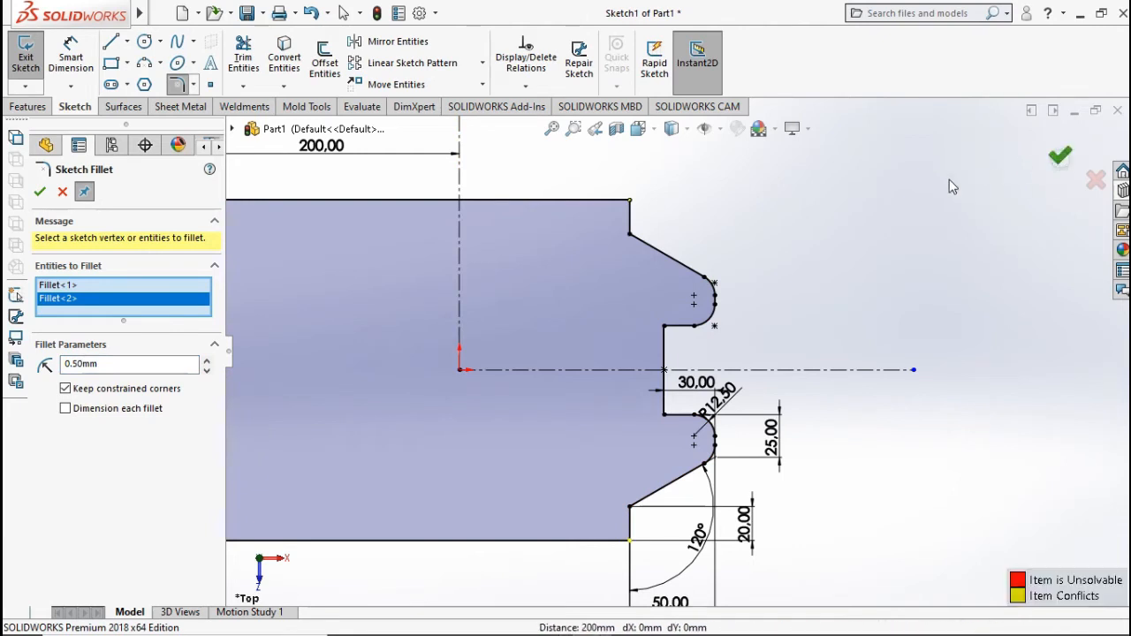
pyautogui.click(1061, 161)
pyautogui.press('f')
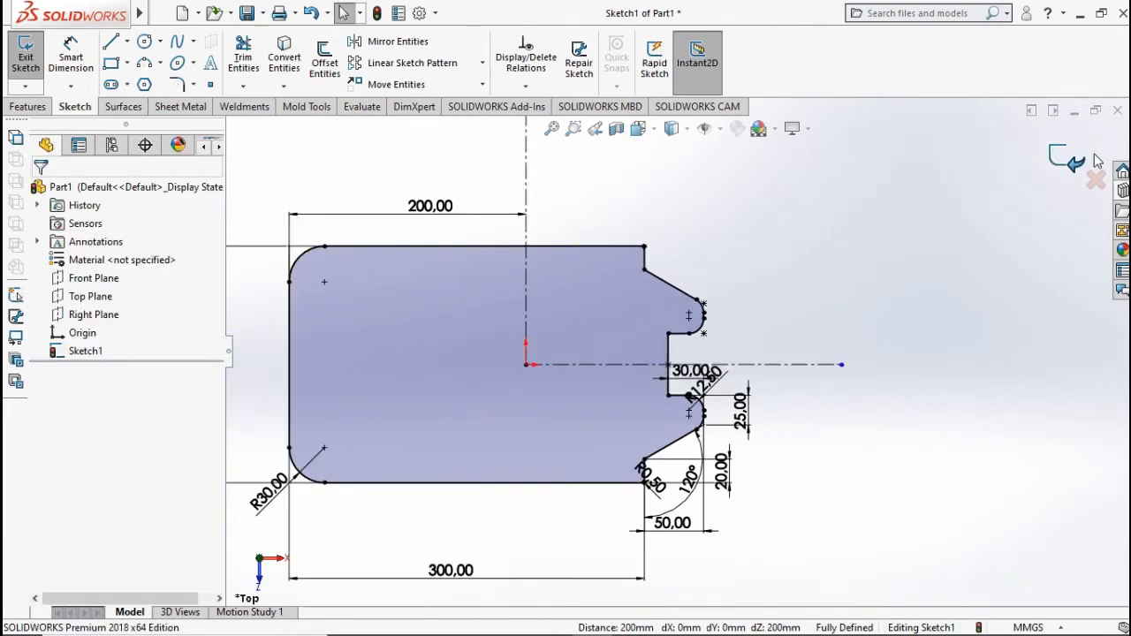
pyautogui.click(1066, 158)
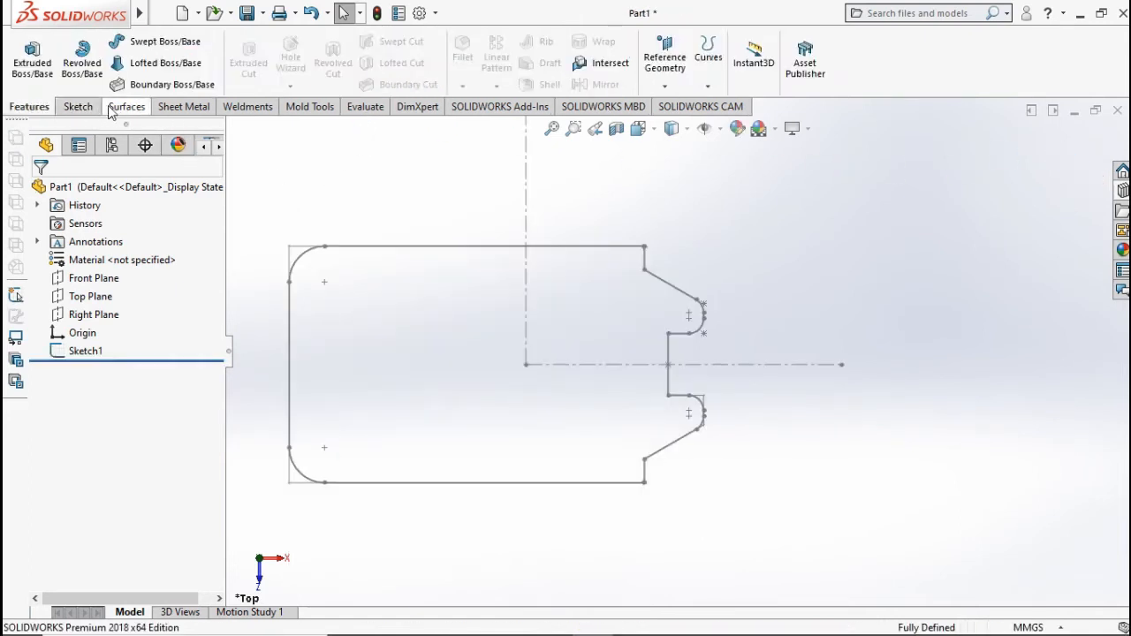
# Step: Create a 3 mm thick Base Flange from the profile sketch with a K-Factor of 0.5 and obround auto relief at ratio 0.5
pyautogui.click(183, 106)
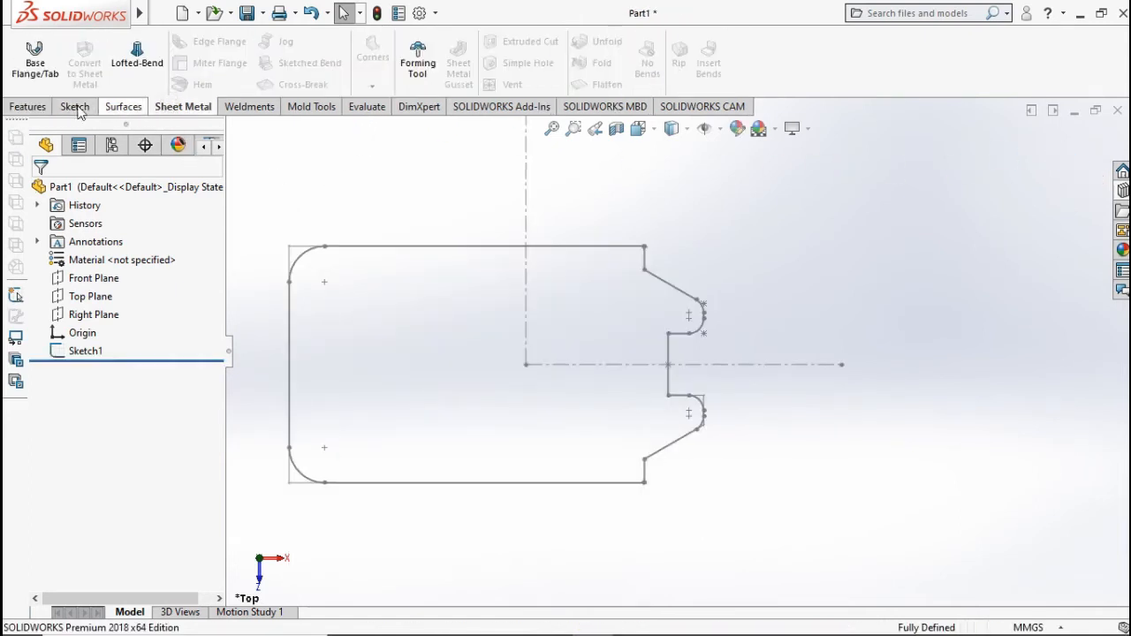
pyautogui.click(31, 79)
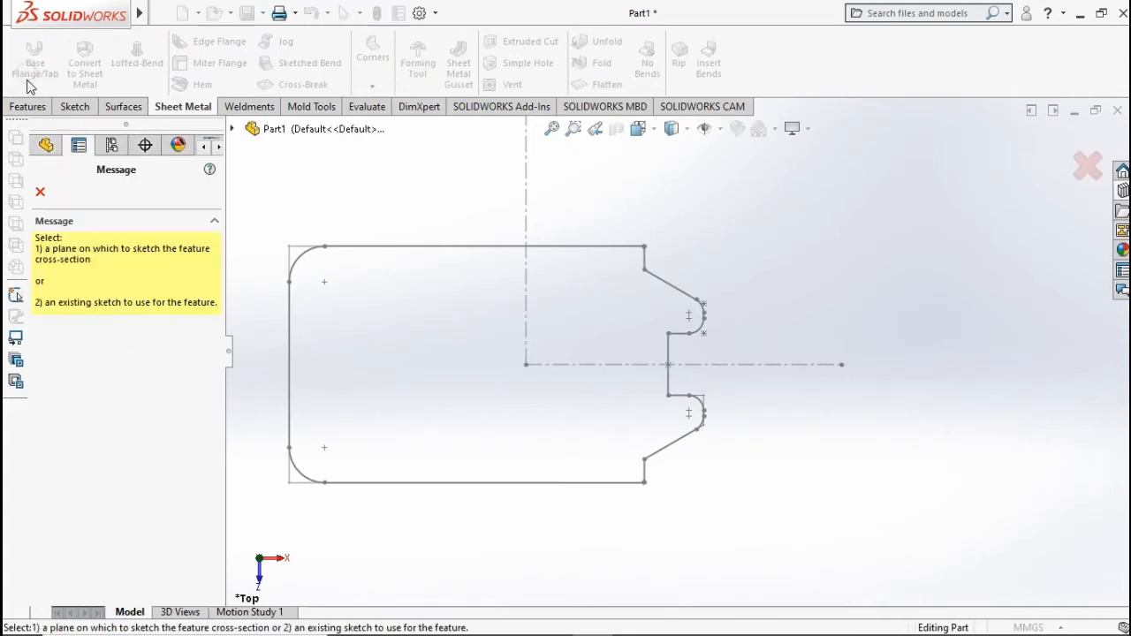
pyautogui.click(380, 250)
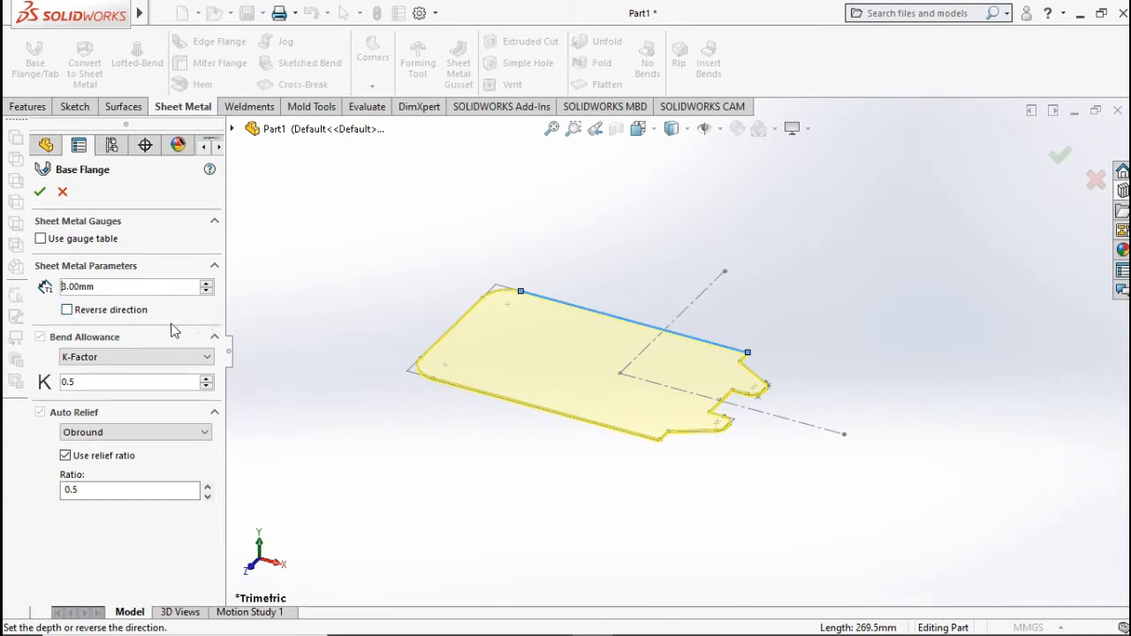
pyautogui.click(139, 362)
pyautogui.click(139, 359)
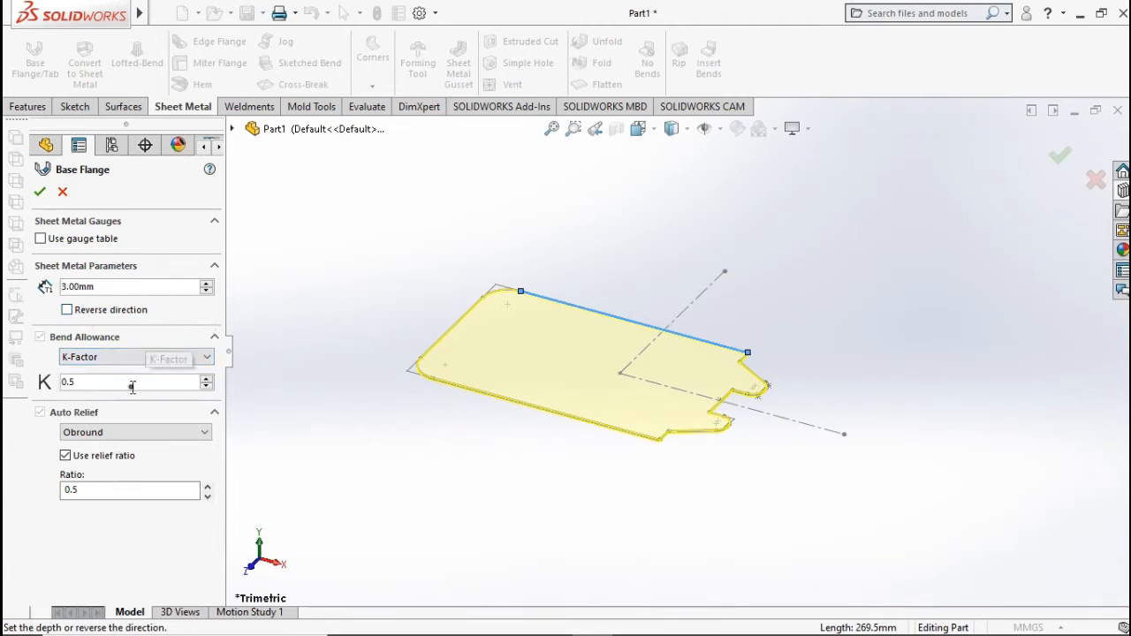
pyautogui.click(40, 194)
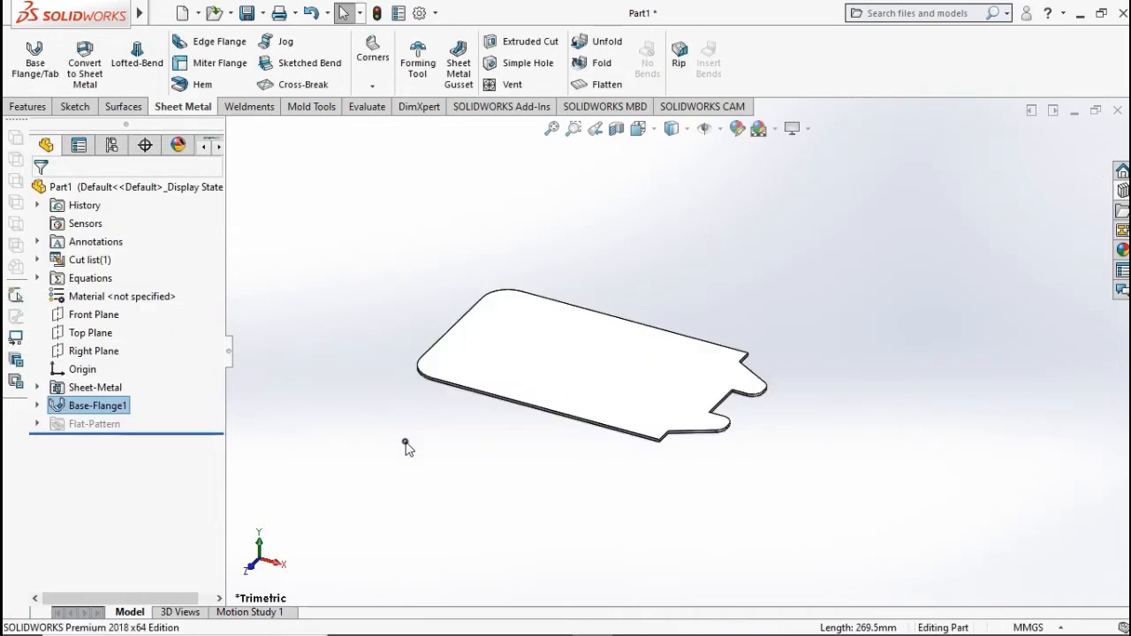
# Step: Start a sketch on the flange's top face and draw a vertical centerline through the origin between the two long edges
pyautogui.click(553, 371)
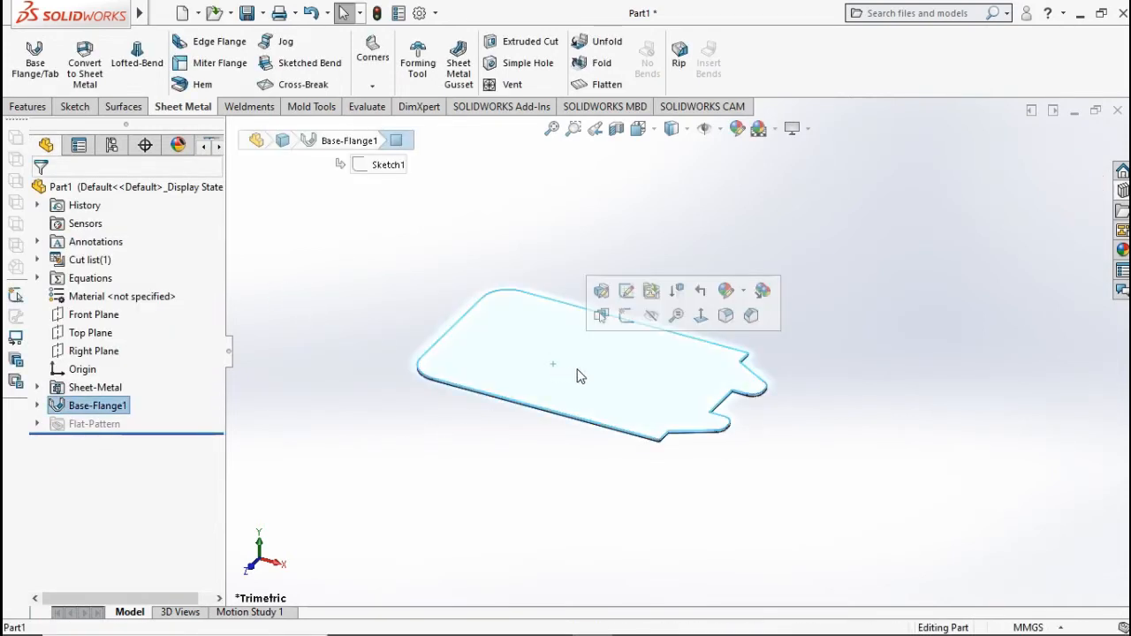
pyautogui.click(625, 314)
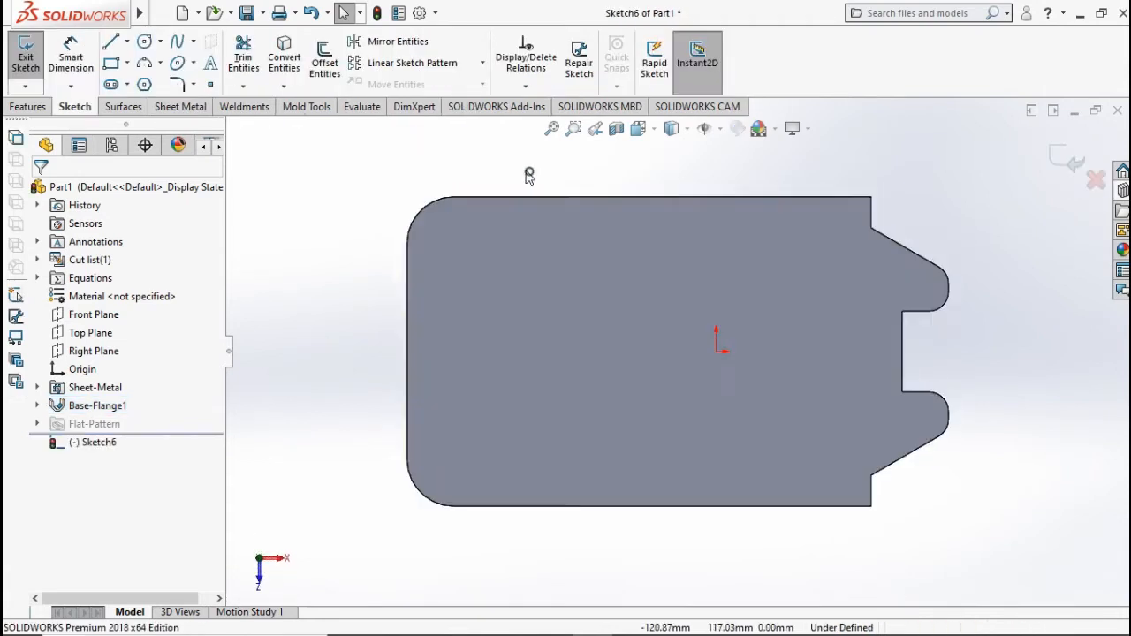
pyautogui.click(126, 41)
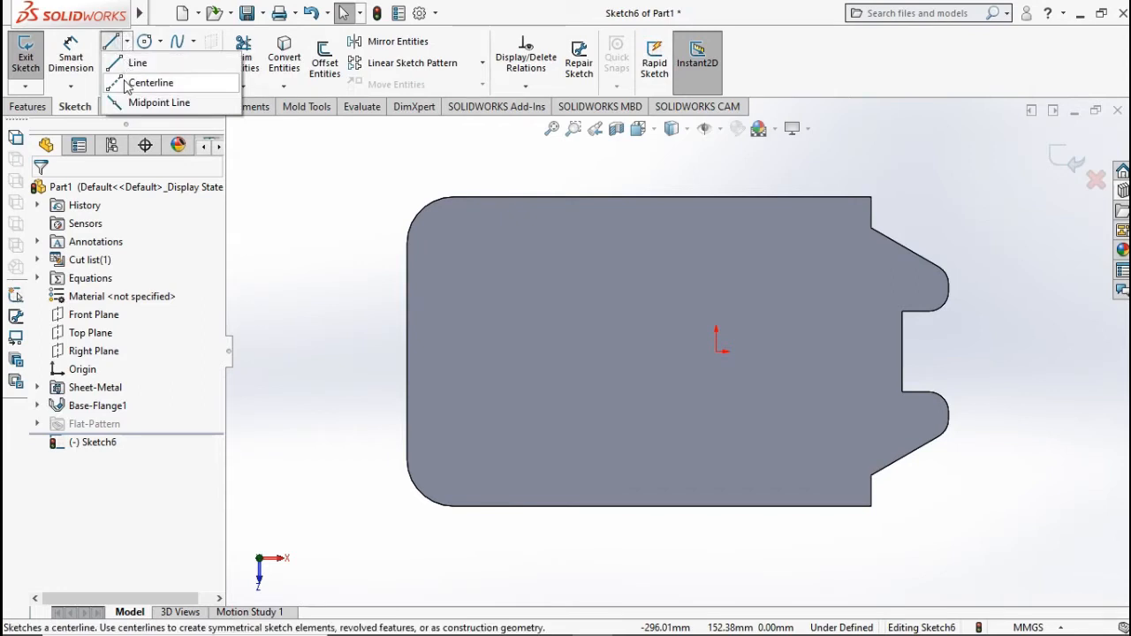
pyautogui.click(126, 84)
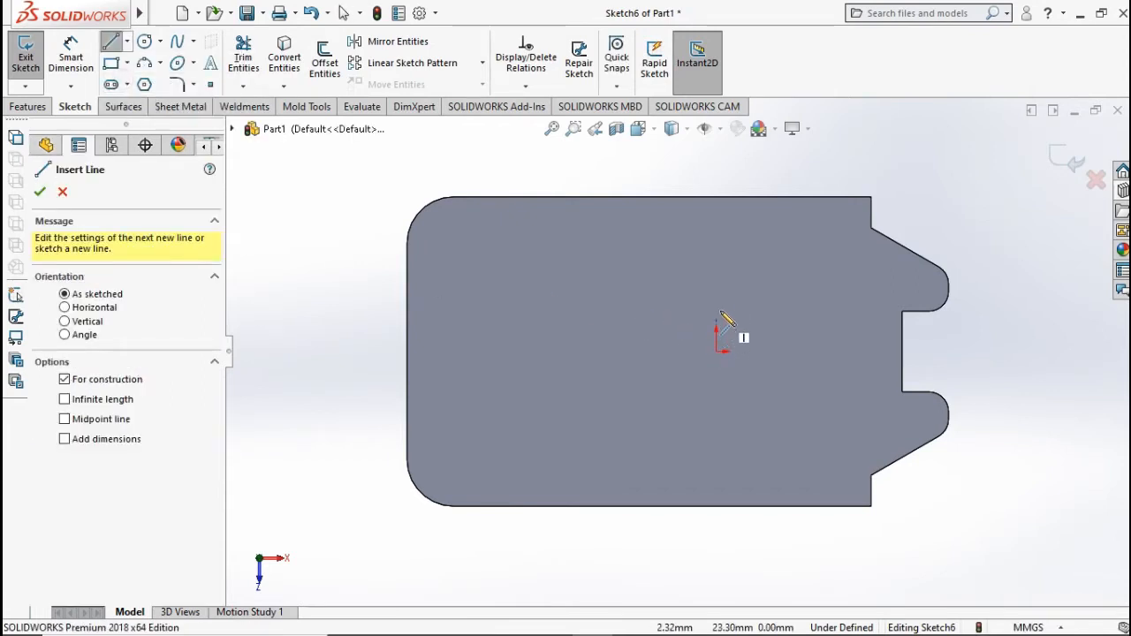
pyautogui.click(717, 197)
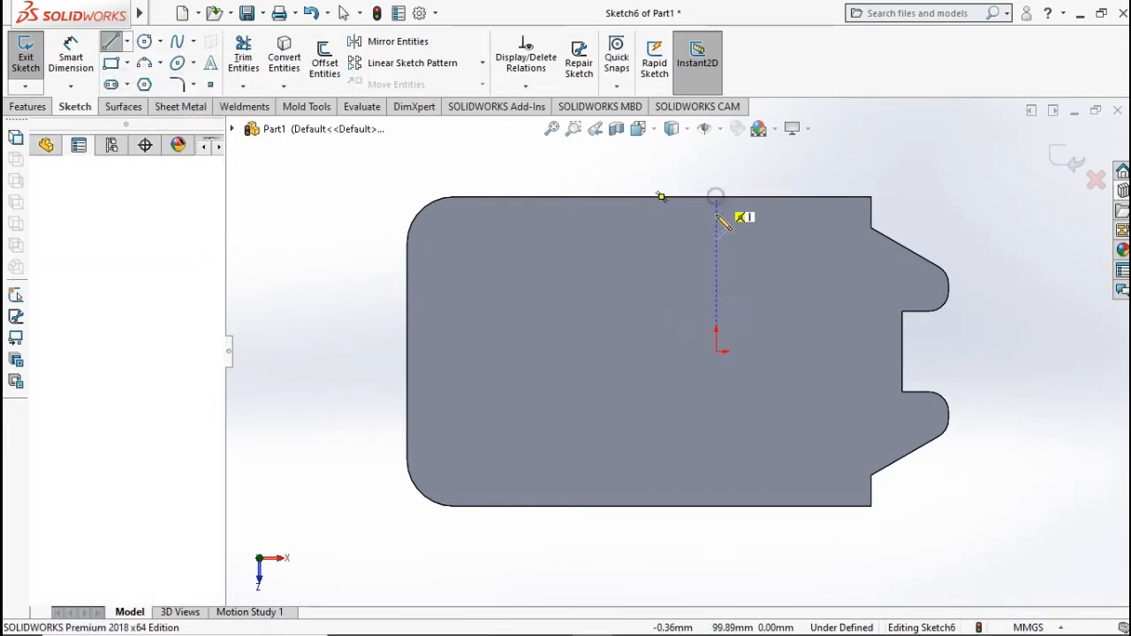
pyautogui.click(715, 505)
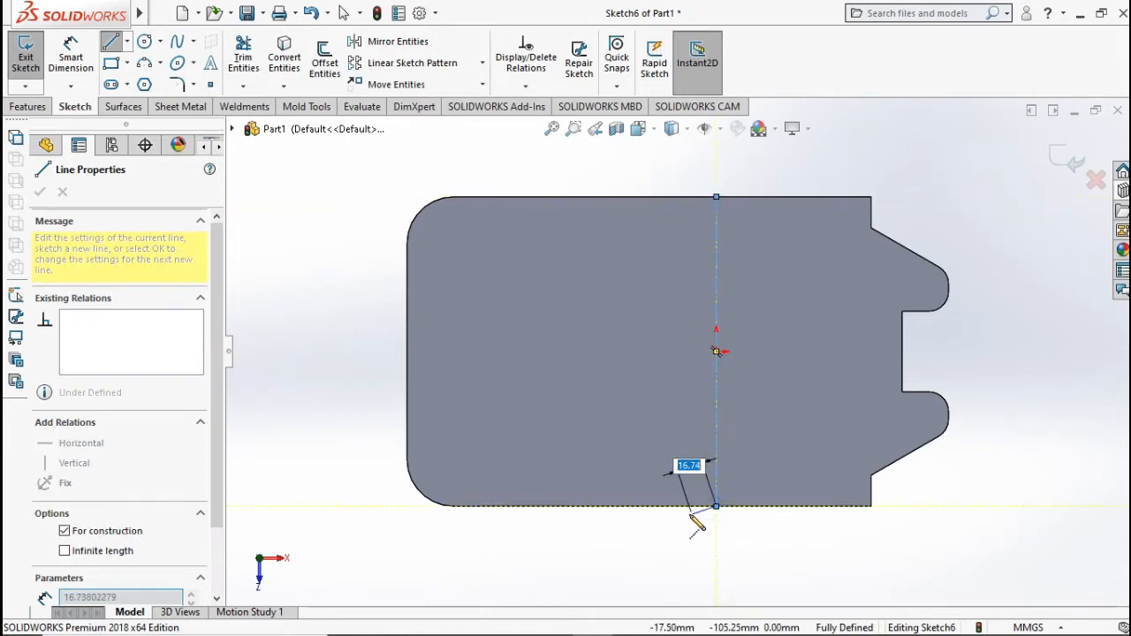
# Step: Convert the vertical centerline through the origin into a solid sketch line and exit the sketch
pyautogui.doubleClick(682, 524)
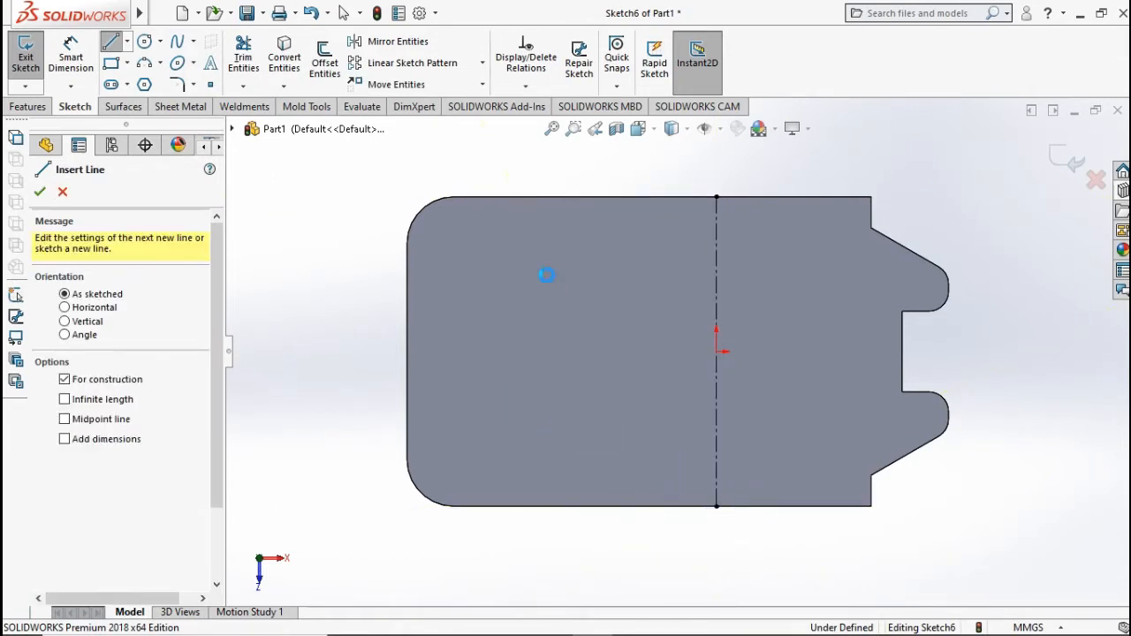
pyautogui.press('Escape')
pyautogui.click(713, 255)
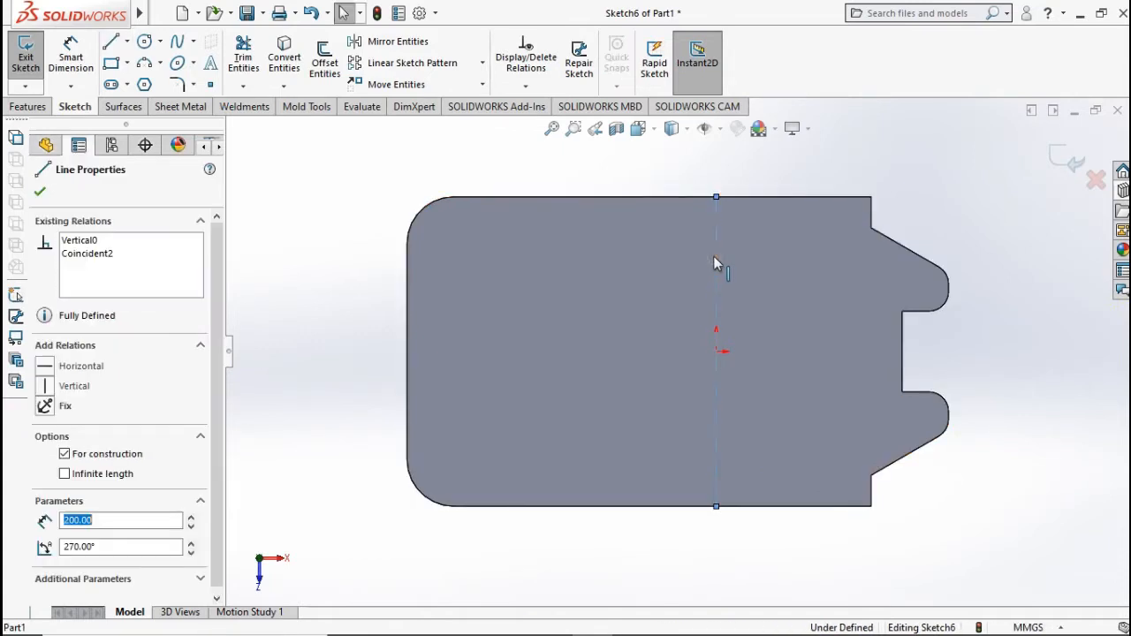
pyautogui.rightClick(713, 255)
pyautogui.click(749, 221)
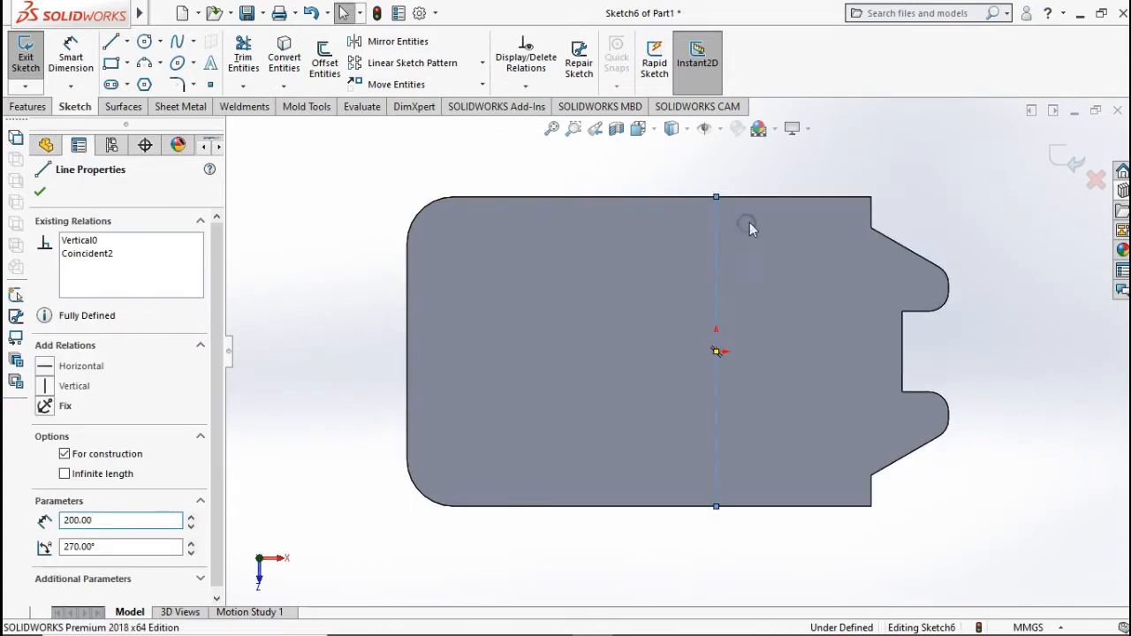
pyautogui.click(761, 172)
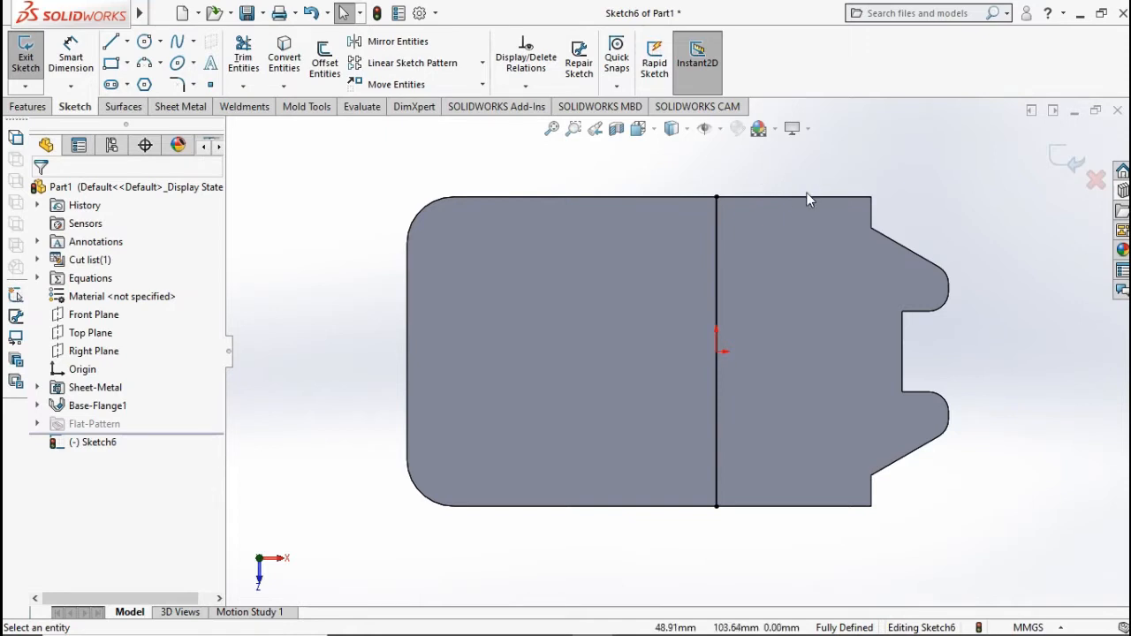
pyautogui.click(1065, 167)
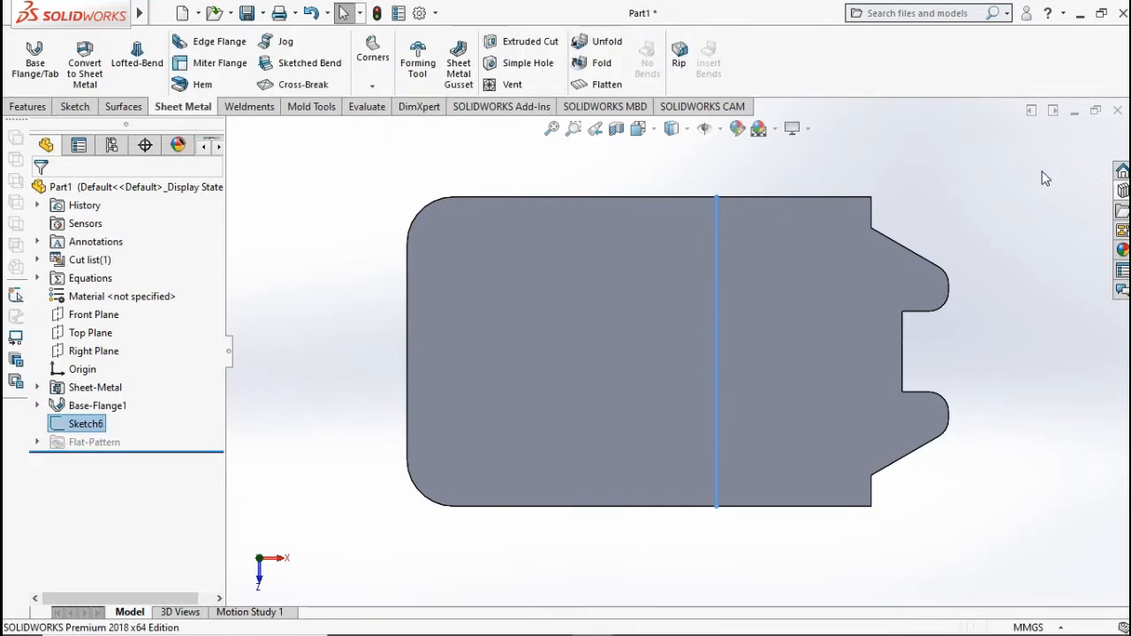
# Step: Create a 90-degree Sketched Bend along the line with the stepped-end side fixed, bend centerline position and the default 15 mm radius
pyautogui.hotkey('ctrl', '7')
pyautogui.click(964, 245)
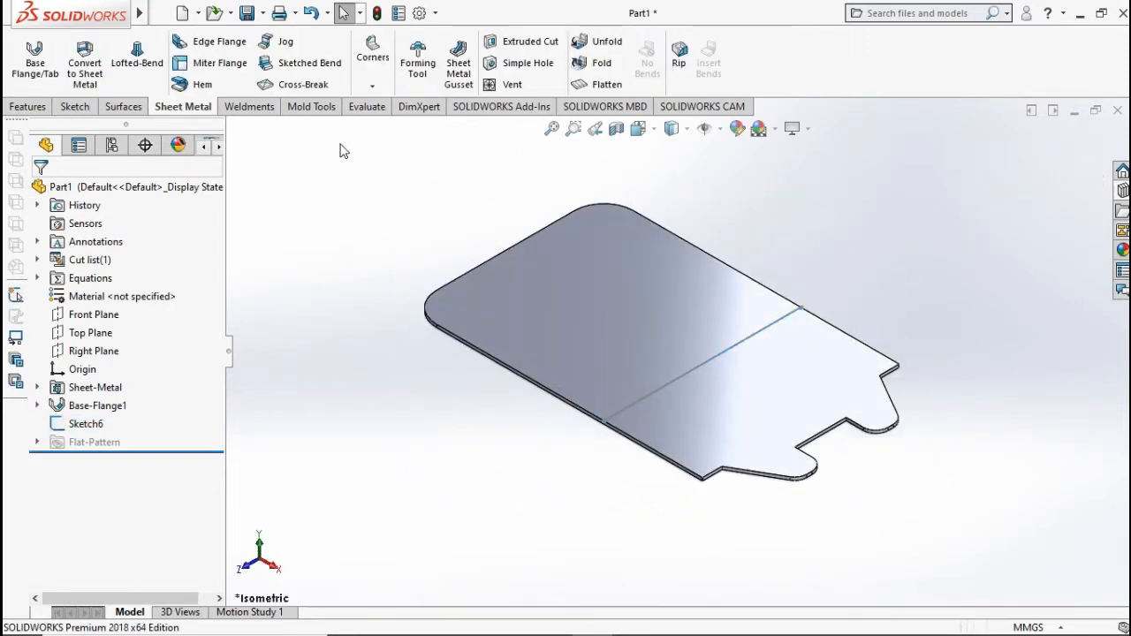
pyautogui.click(304, 63)
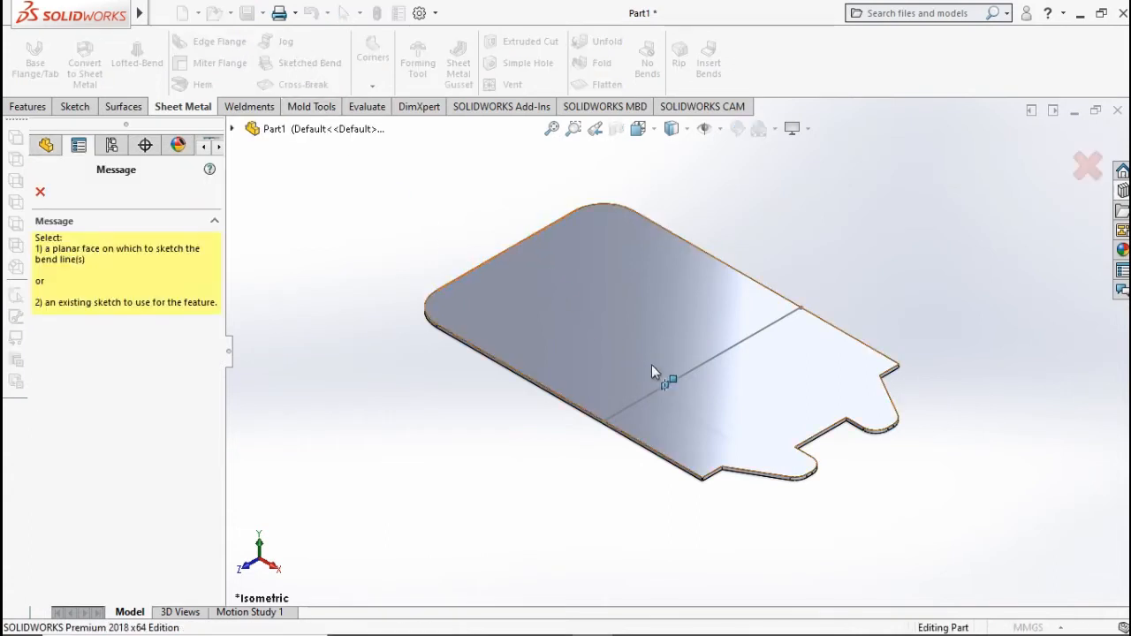
pyautogui.click(671, 384)
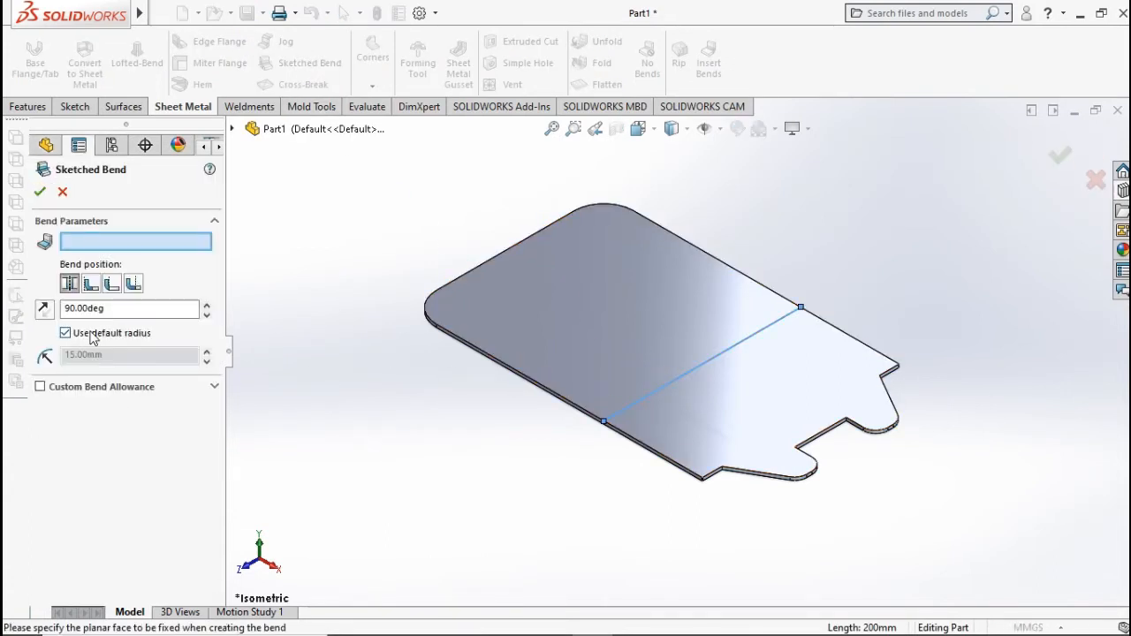
pyautogui.click(569, 301)
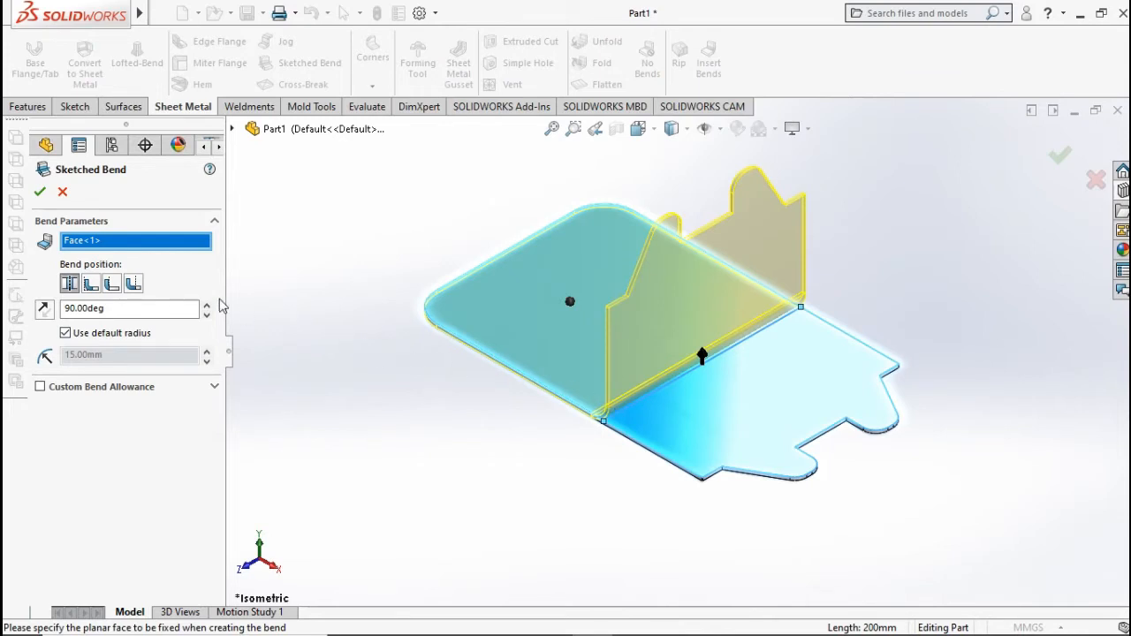
pyautogui.rightClick(180, 243)
pyautogui.click(234, 251)
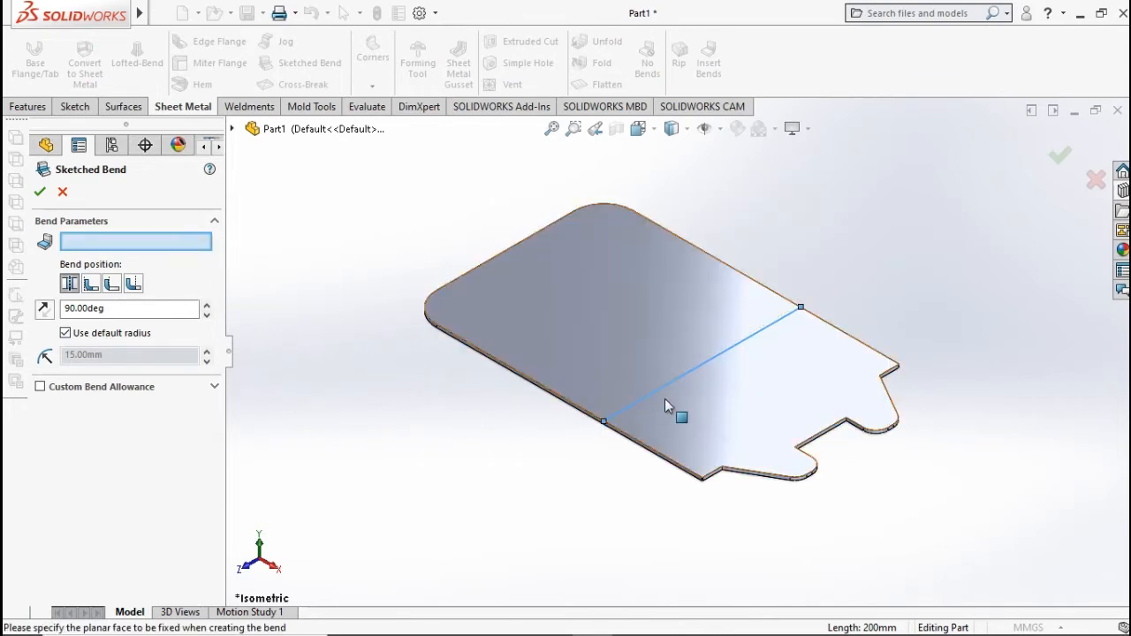
pyautogui.click(706, 408)
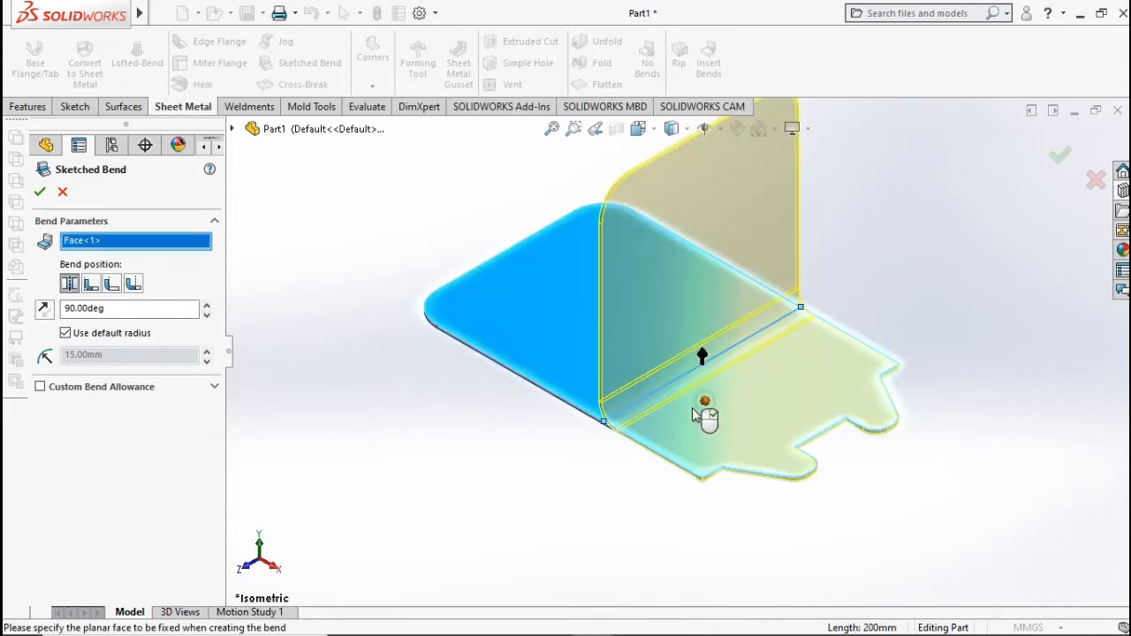
pyautogui.click(41, 193)
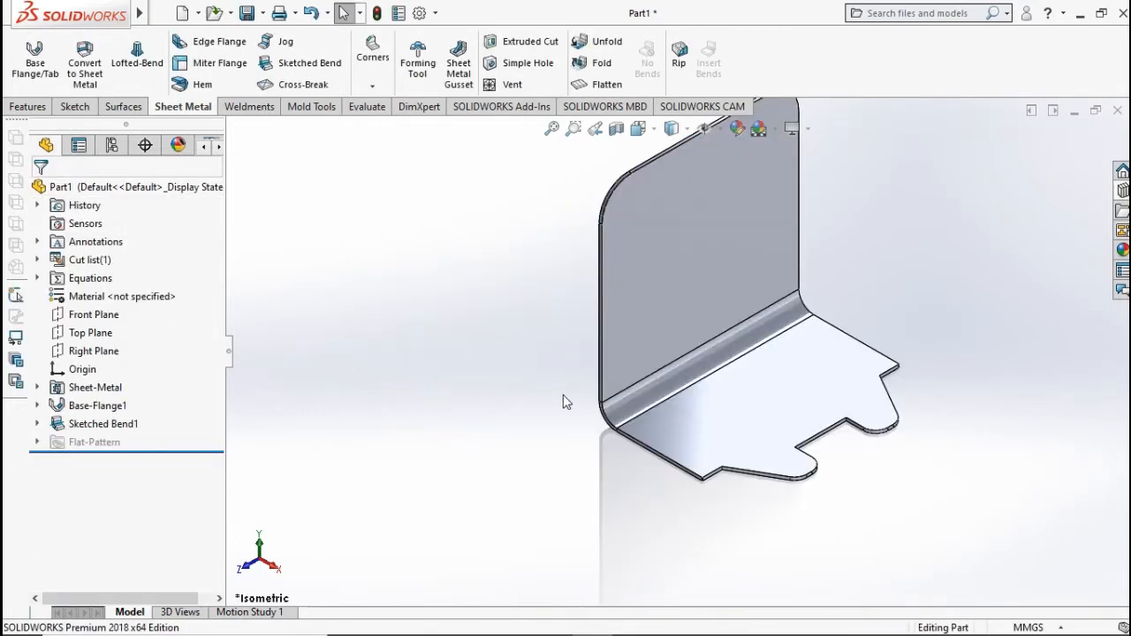
# Step: Place the circular emboss forming tool from the Design Library's embosses folder on the inner face of the upright wall
pyautogui.moveTo(566, 402); pyautogui.dragTo(435, 463, button='middle')
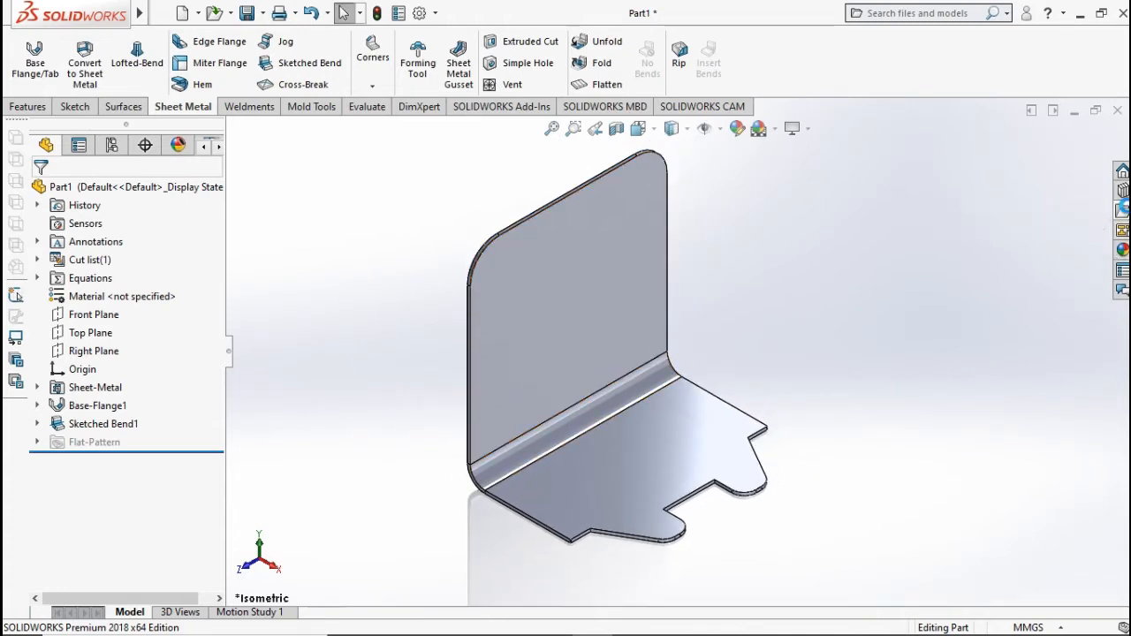
pyautogui.click(1122, 209)
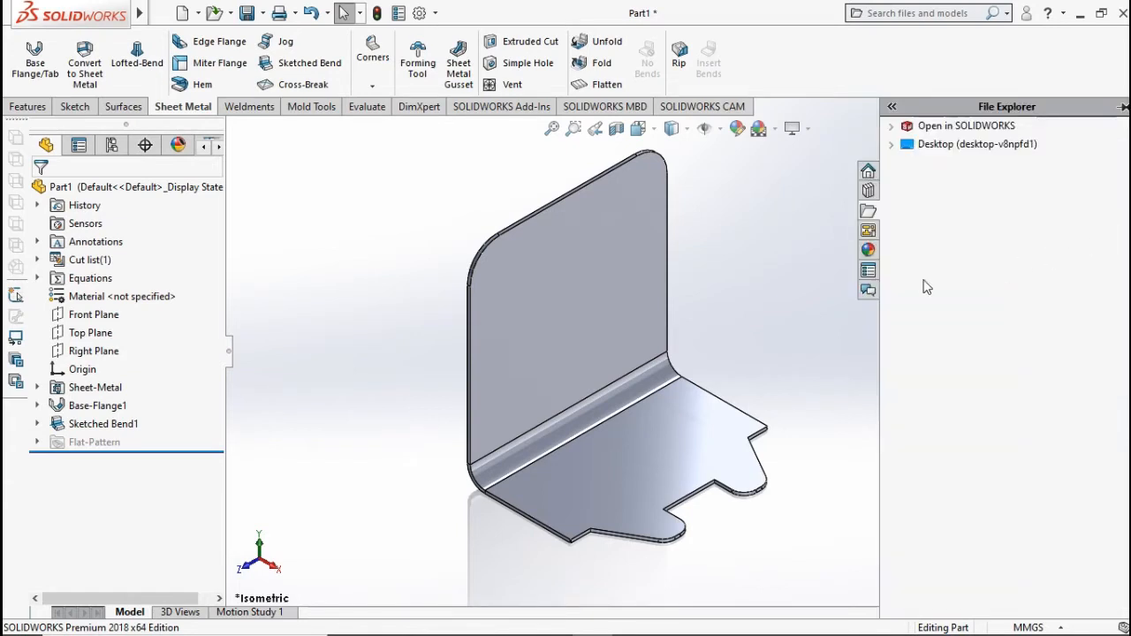
pyautogui.click(866, 192)
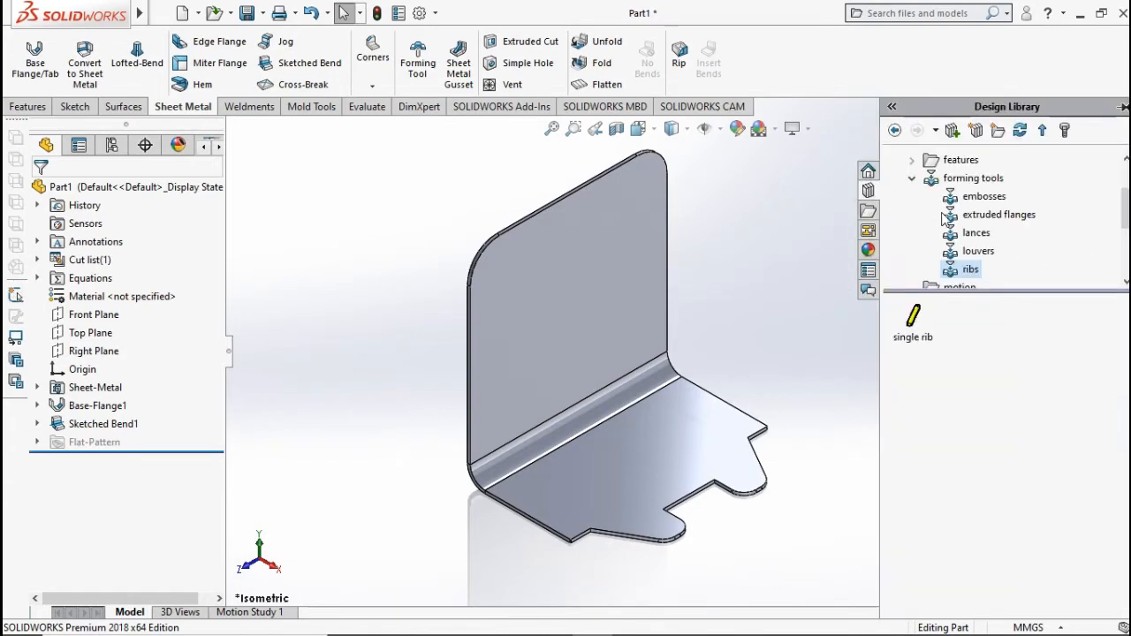
pyautogui.click(979, 196)
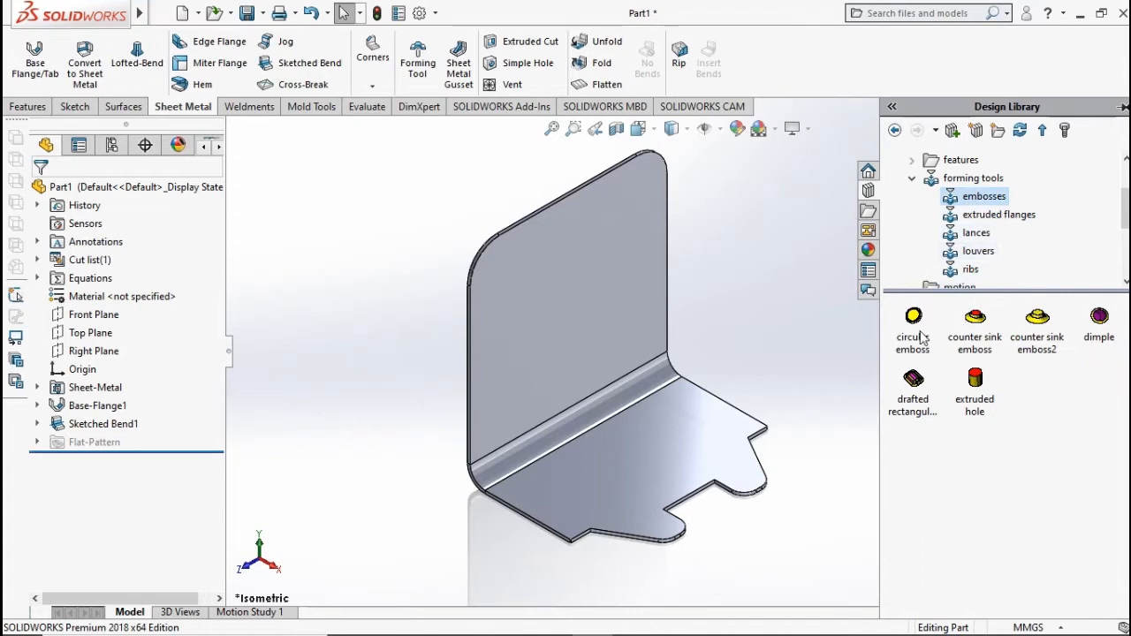
pyautogui.moveTo(915, 318); pyautogui.dragTo(578, 314)
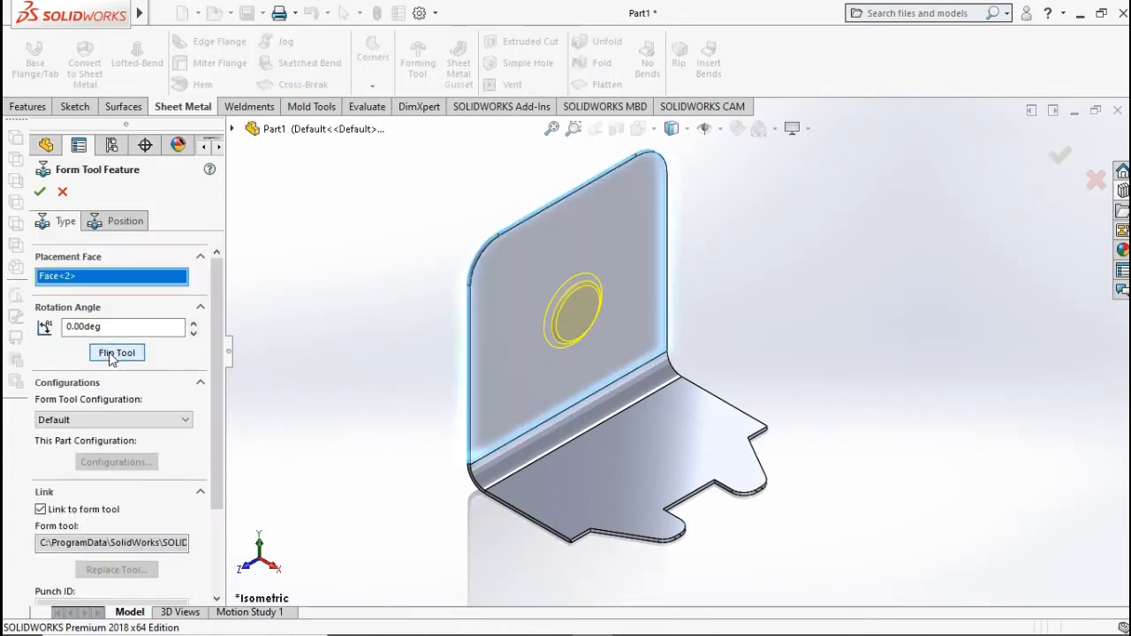
# Step: Dimension the emboss's center point 100 mm from the upright wall's right vertical edge
pyautogui.click(122, 222)
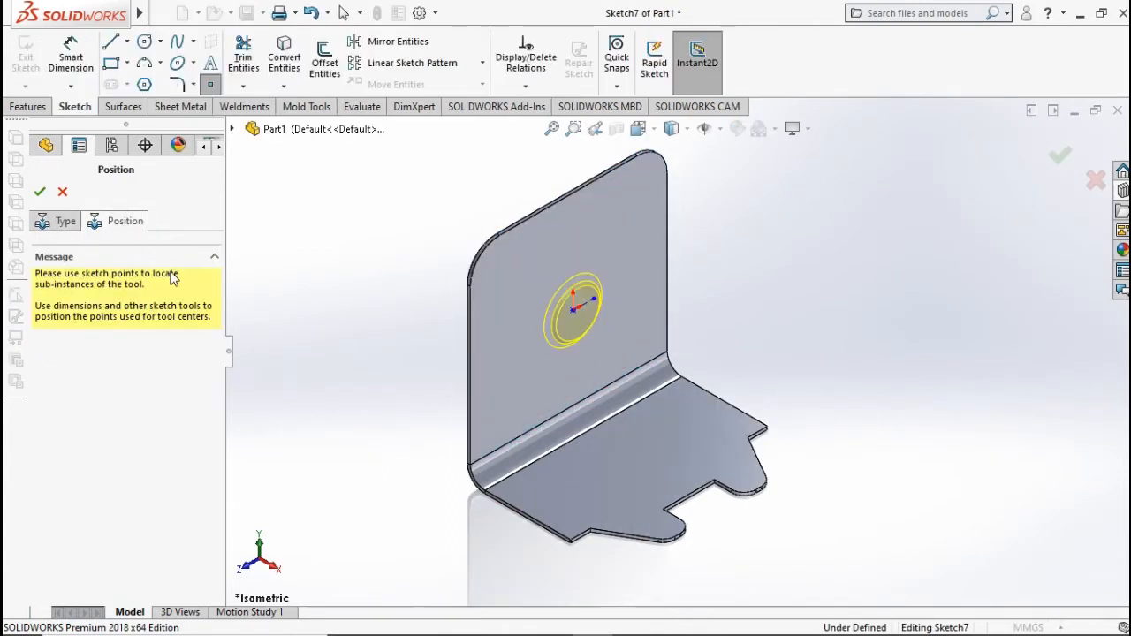
pyautogui.hotkey('ctrl', '8')
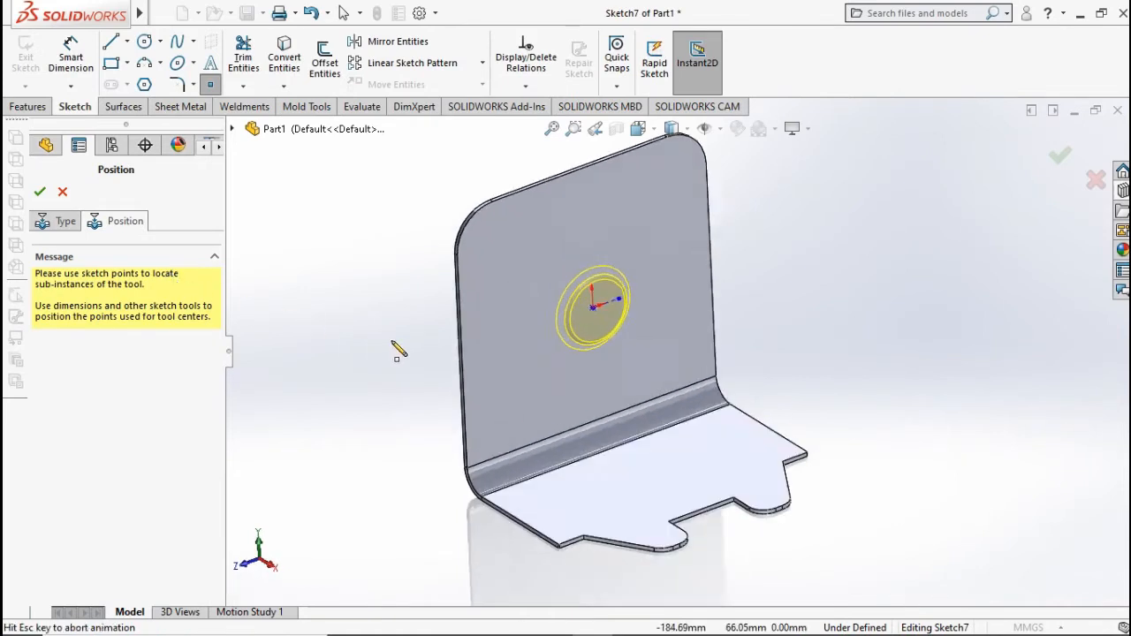
pyautogui.keyDown('ctrl'); pyautogui.moveTo(575, 363); pyautogui.dragTo(489, 438, button='middle'); pyautogui.keyUp('ctrl')
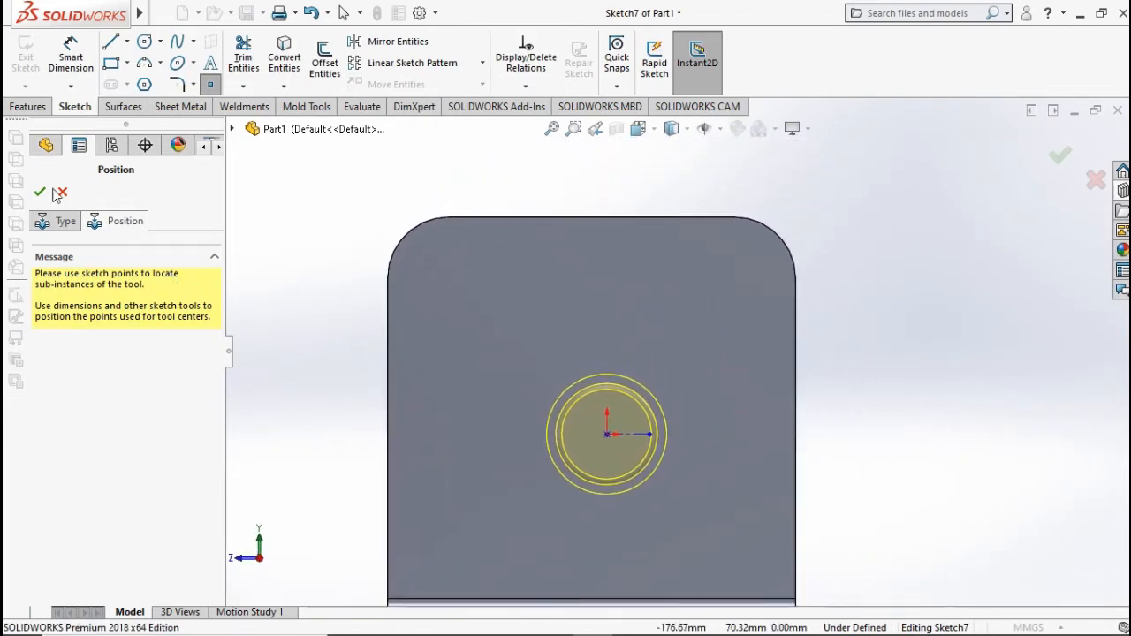
pyautogui.click(70, 55)
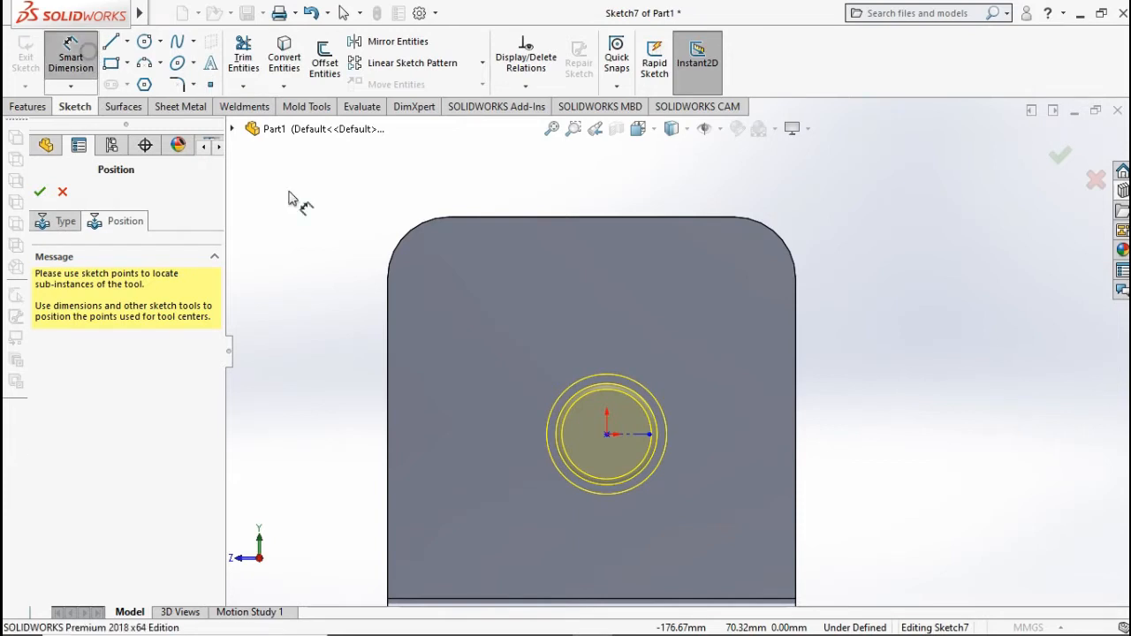
pyautogui.click(606, 434)
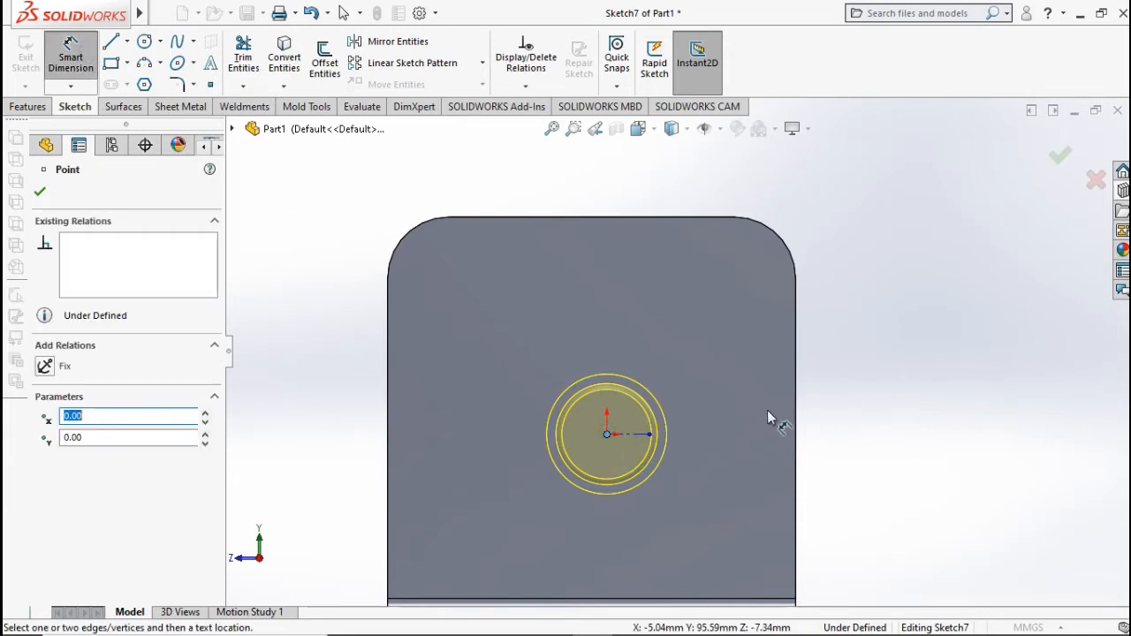
pyautogui.click(798, 410)
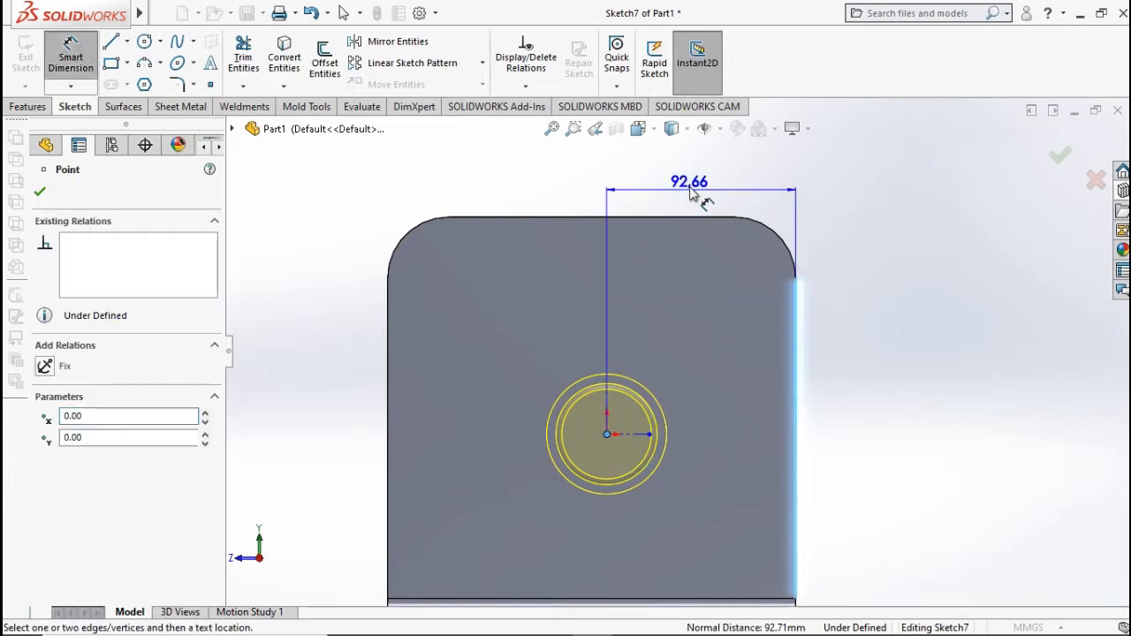
pyautogui.click(694, 195)
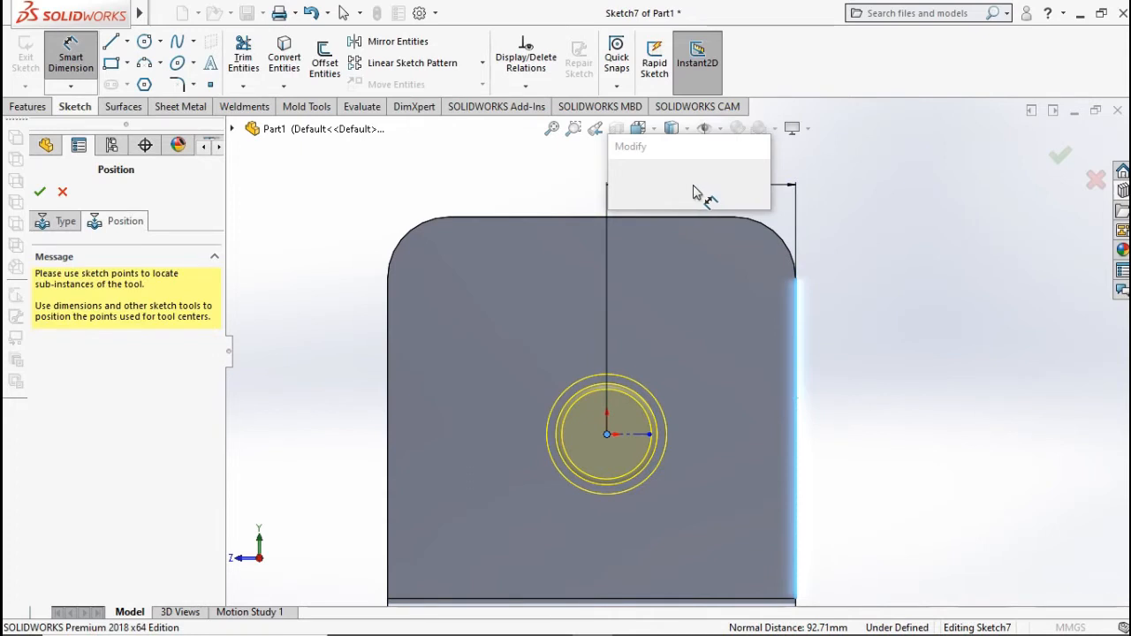
pyautogui.write('10')
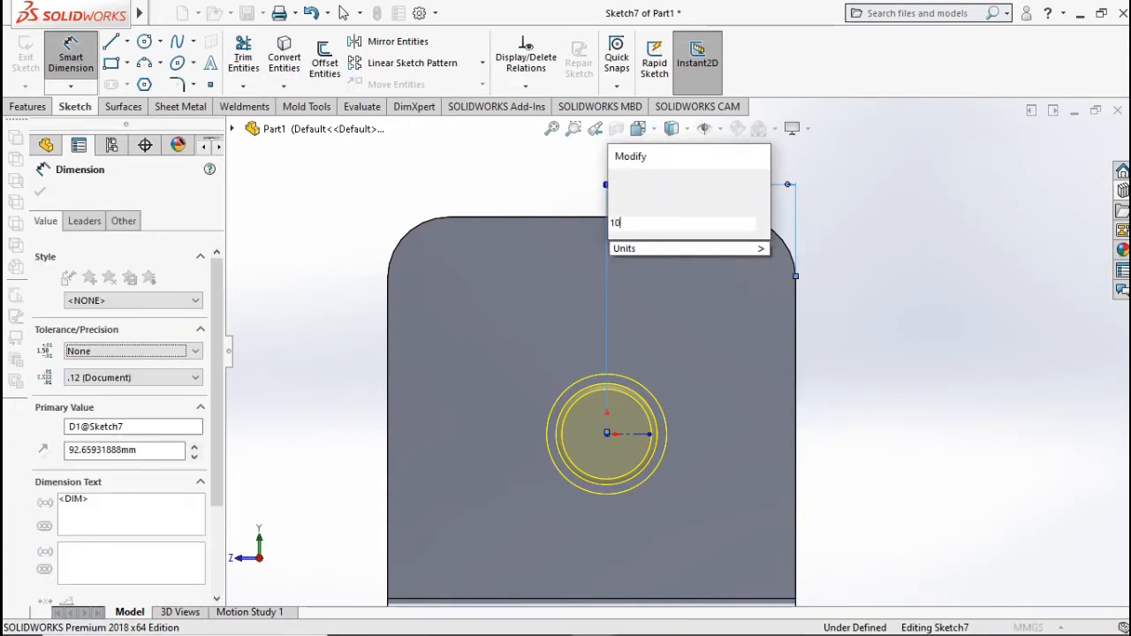
pyautogui.write('0')
pyautogui.press('Escape')
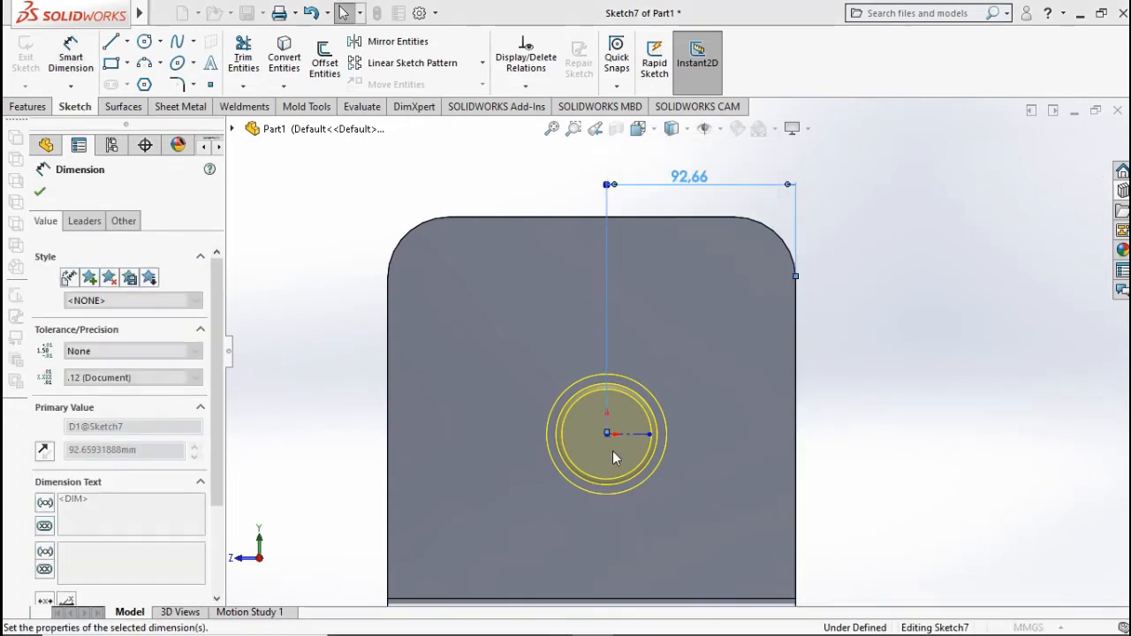
# Step: Dimension the emboss's center point 100 mm below the upright wall's top edge
pyautogui.scroll(5, 580, 441)
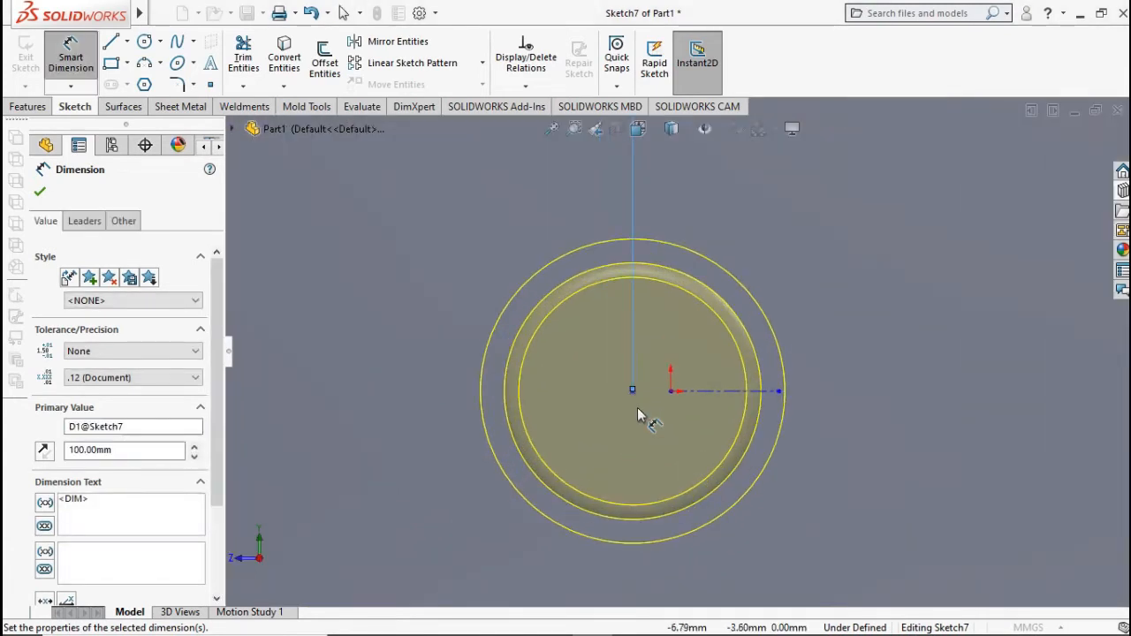
pyautogui.scroll(6, 637, 410)
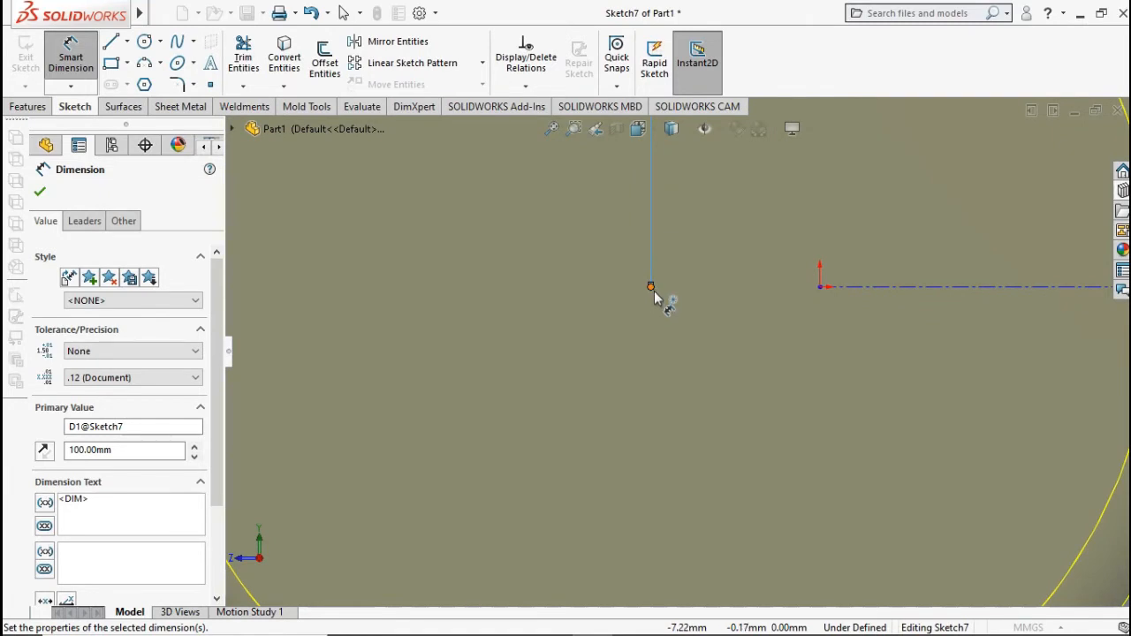
pyautogui.click(651, 288)
pyautogui.scroll(-8, 634, 383)
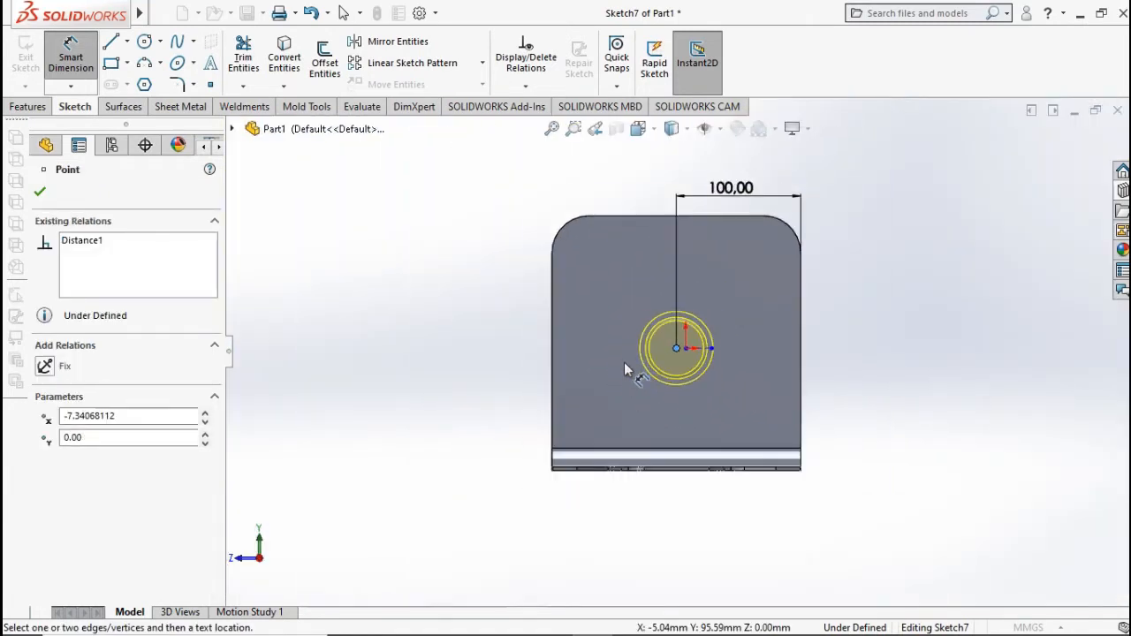
pyautogui.scroll(3, 631, 307)
pyautogui.click(658, 164)
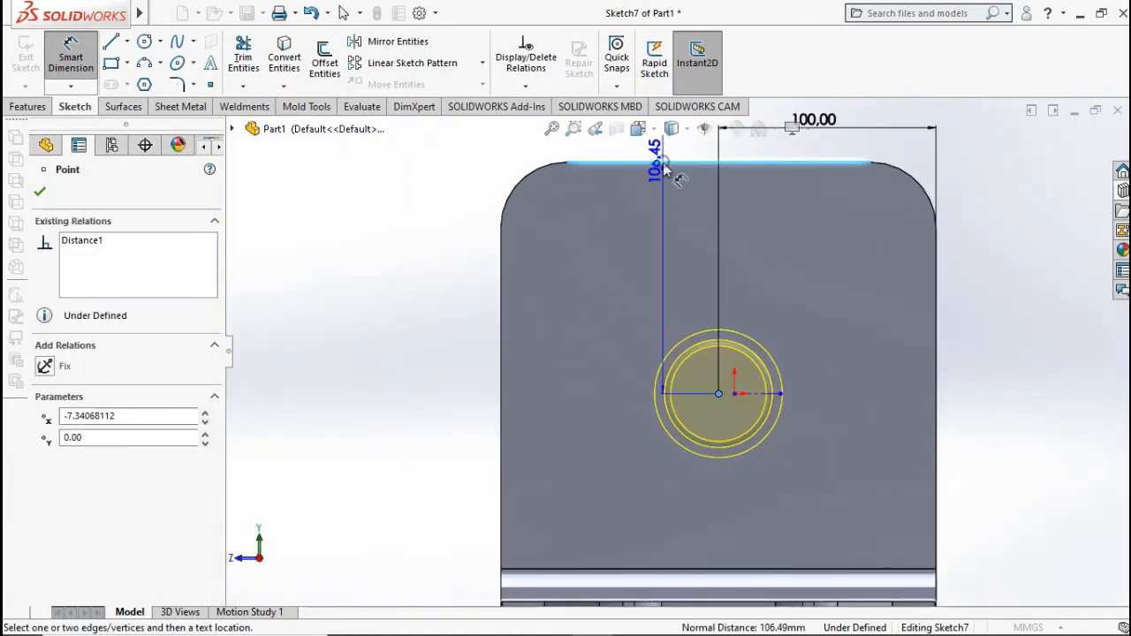
pyautogui.click(444, 281)
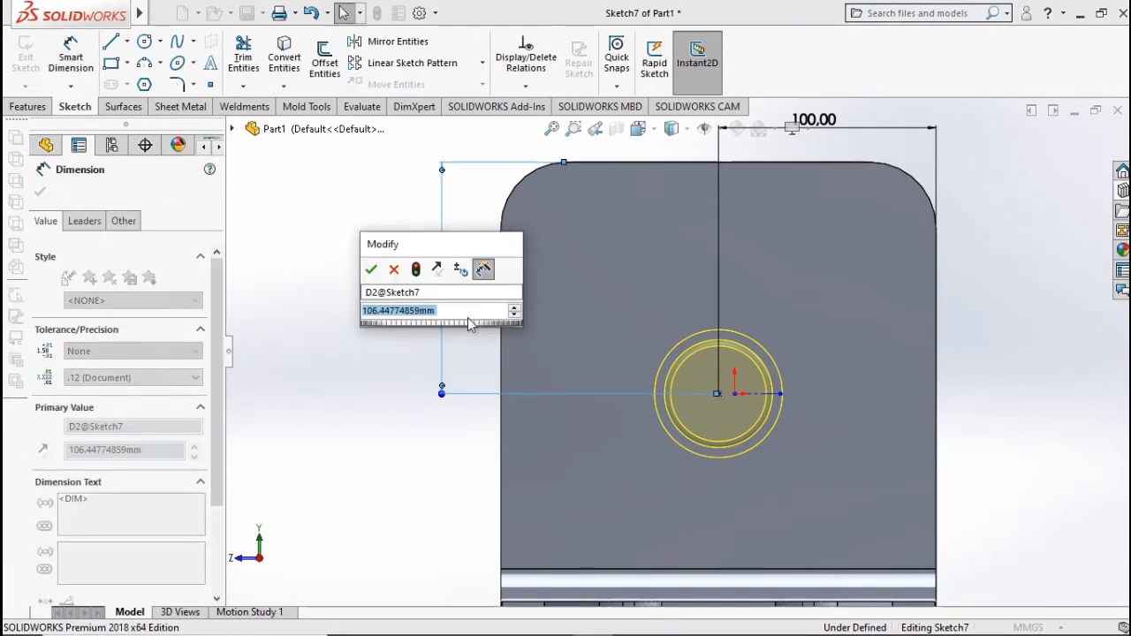
pyautogui.write('100')
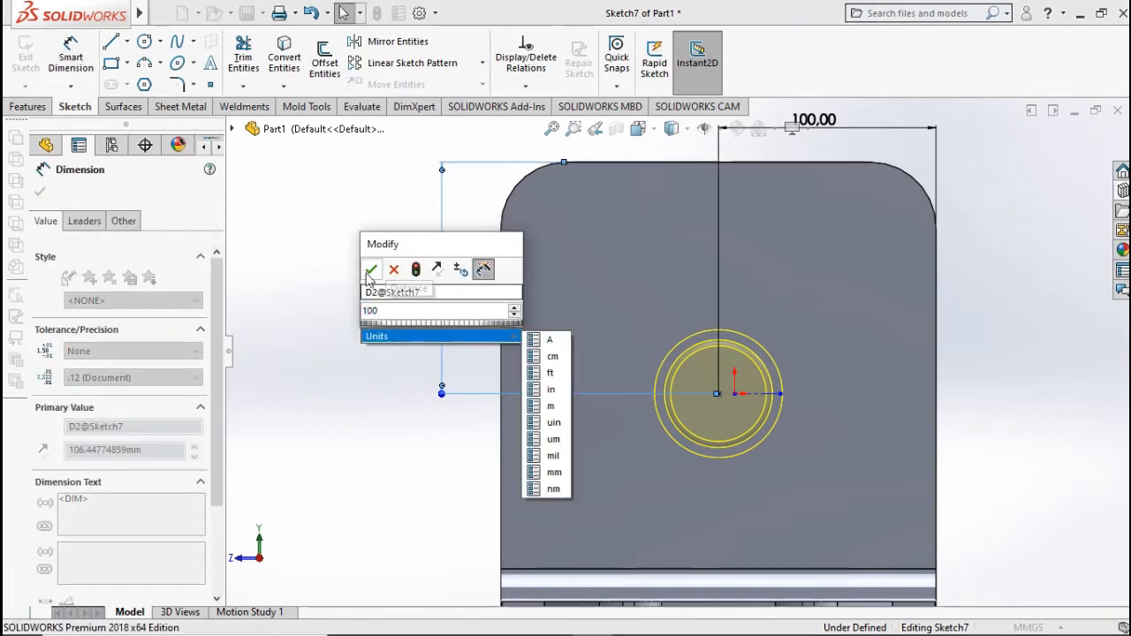
pyautogui.press('Return')
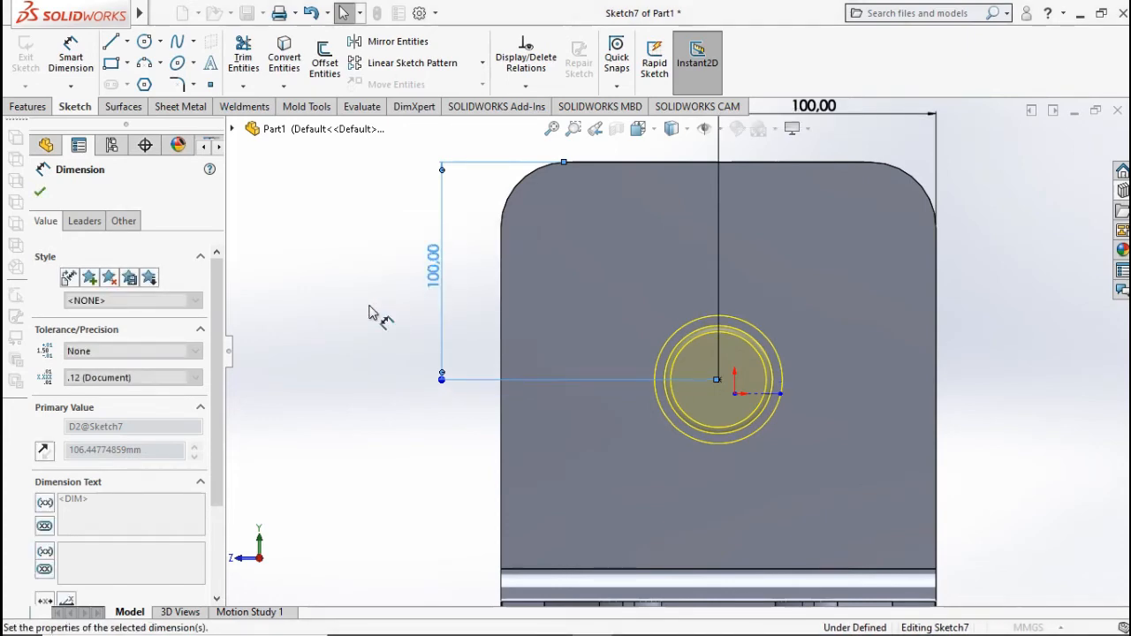
pyautogui.click(370, 309)
pyautogui.hotkey('ctrl', '7')
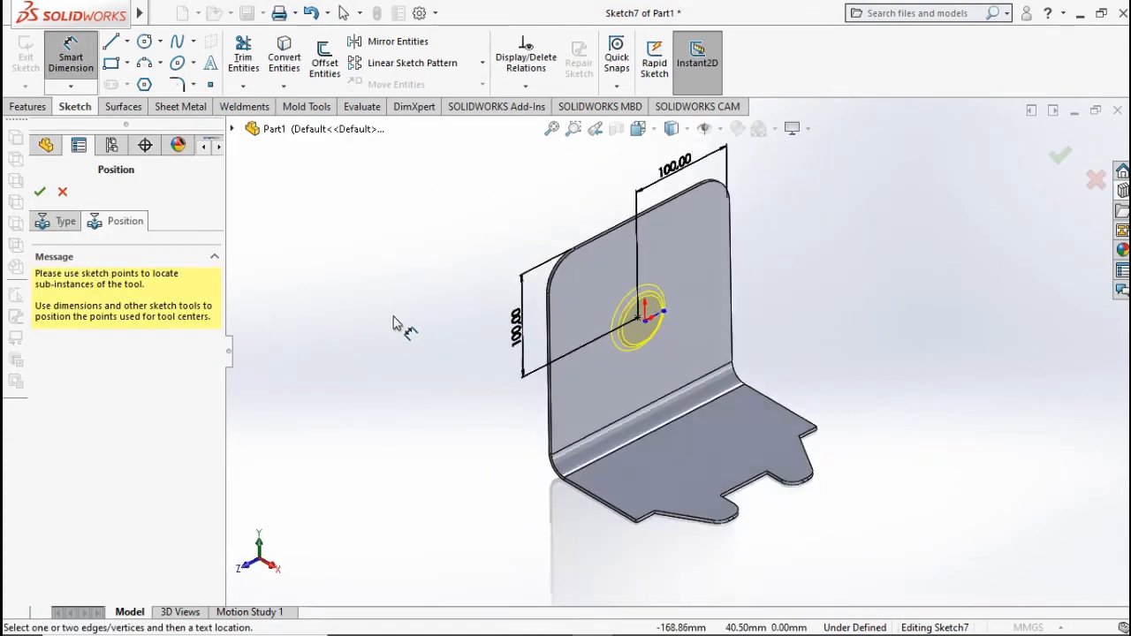
pyautogui.scroll(-2, 610, 318)
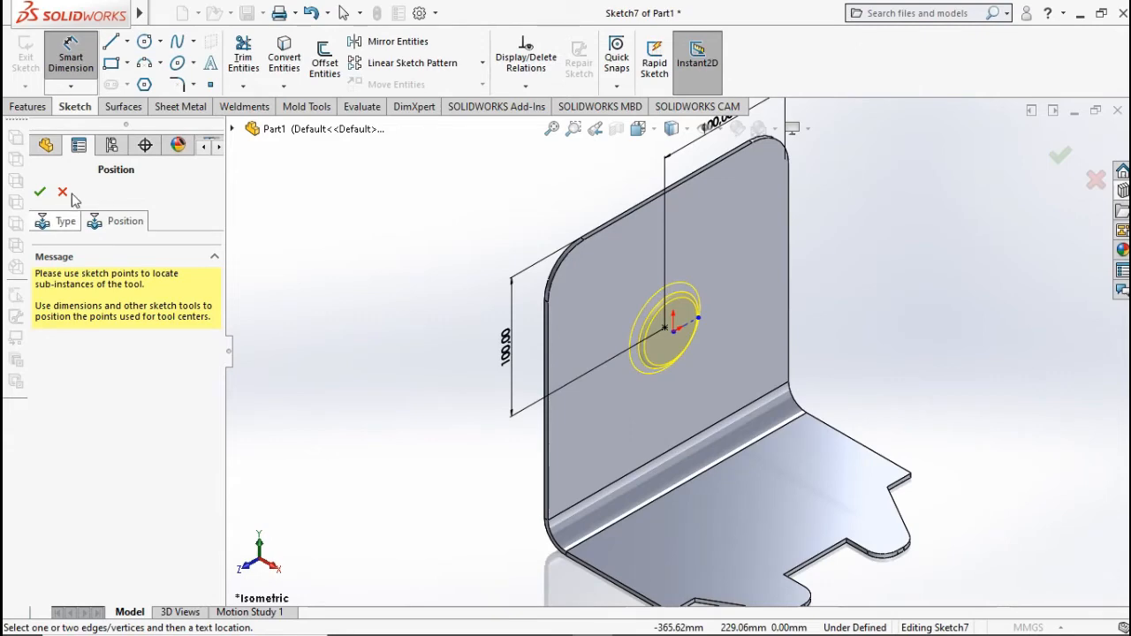
# Step: Accept the circular emboss's position and start a new sketch on the inner face of the upright wall
pyautogui.click(39, 193)
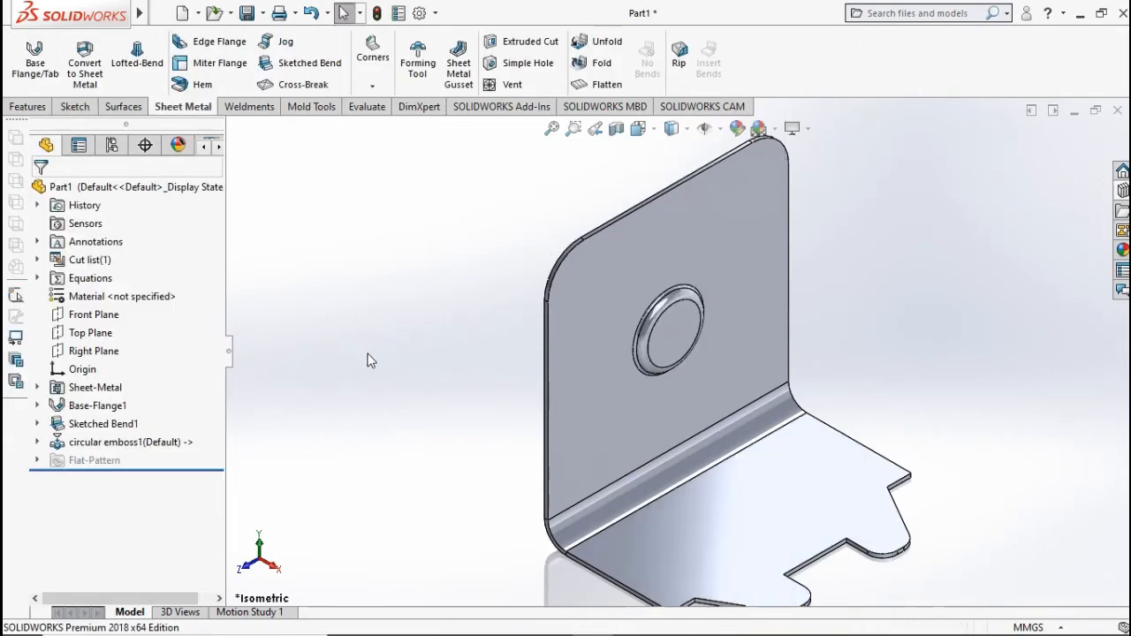
pyautogui.moveTo(459, 377)
pyautogui.mouseDown(button='middle')
pyautogui.moveTo(556, 312)
pyautogui.moveTo(639, 346)
pyautogui.moveTo(625, 364)
pyautogui.moveTo(522, 331)
pyautogui.moveTo(542, 321)
pyautogui.moveTo(404, 348)
pyautogui.moveTo(409, 336)
pyautogui.moveTo(619, 309)
pyautogui.mouseUp(button='middle')
pyautogui.click(637, 295)
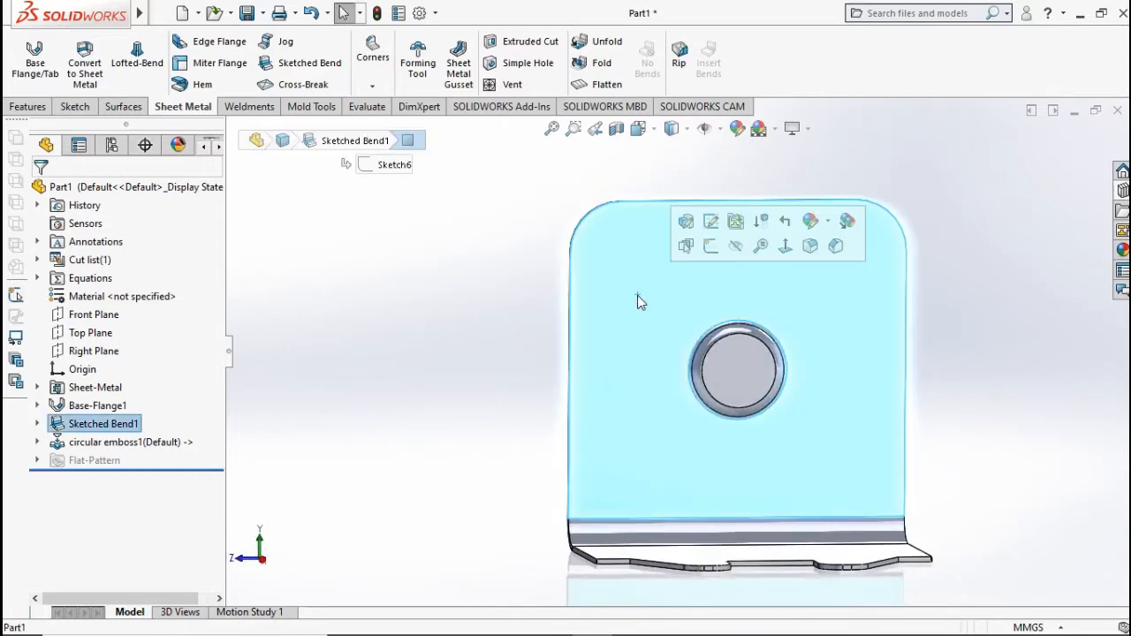
pyautogui.click(753, 235)
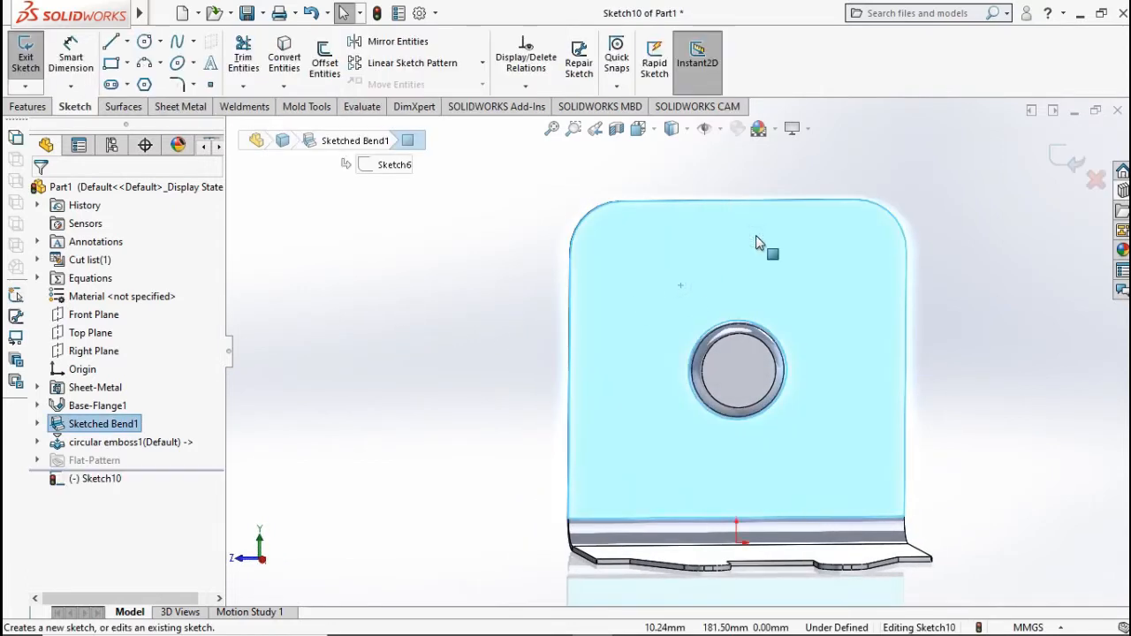
pyautogui.click(344, 327)
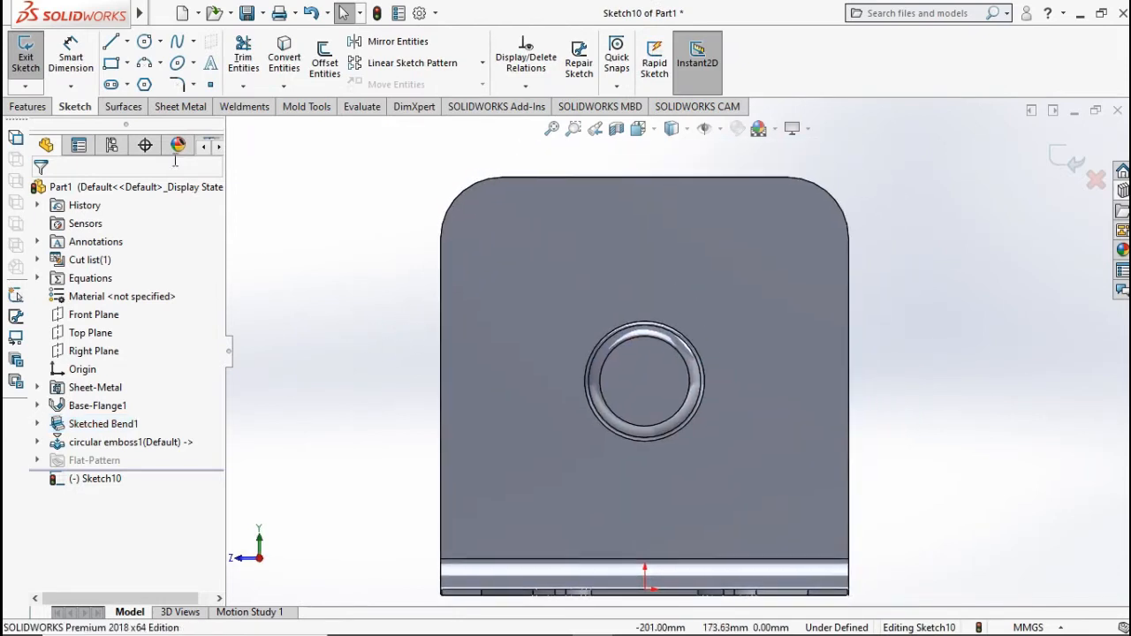
# Step: Sketch a 15 mm diameter circle centered on the arc center of the upright wall's upper-left rounded corner
pyautogui.click(144, 41)
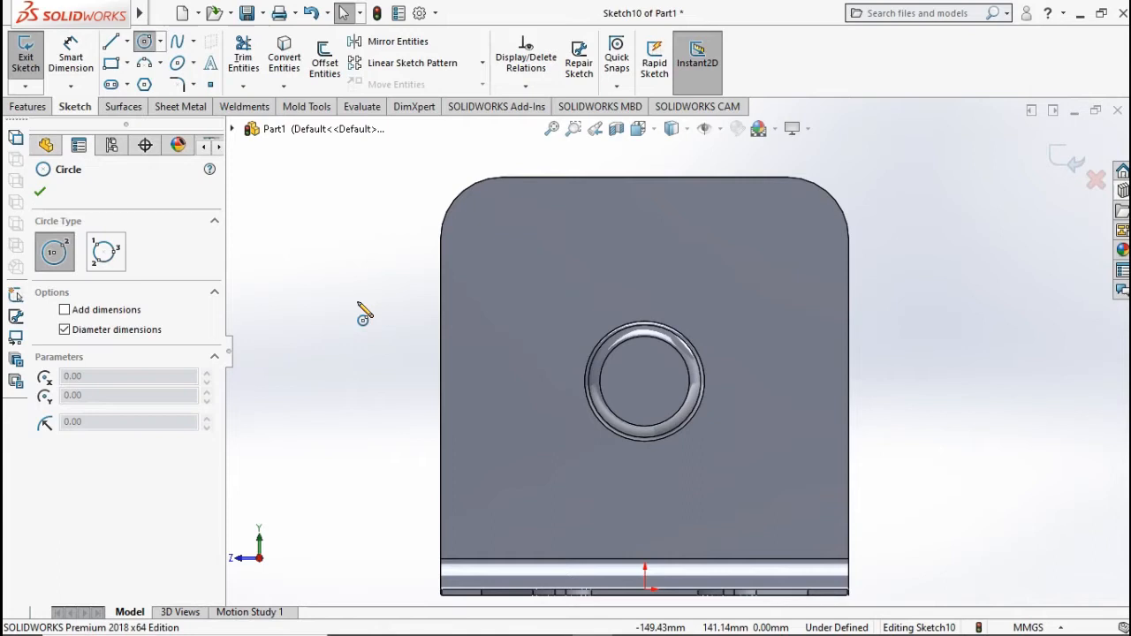
pyautogui.click(502, 238)
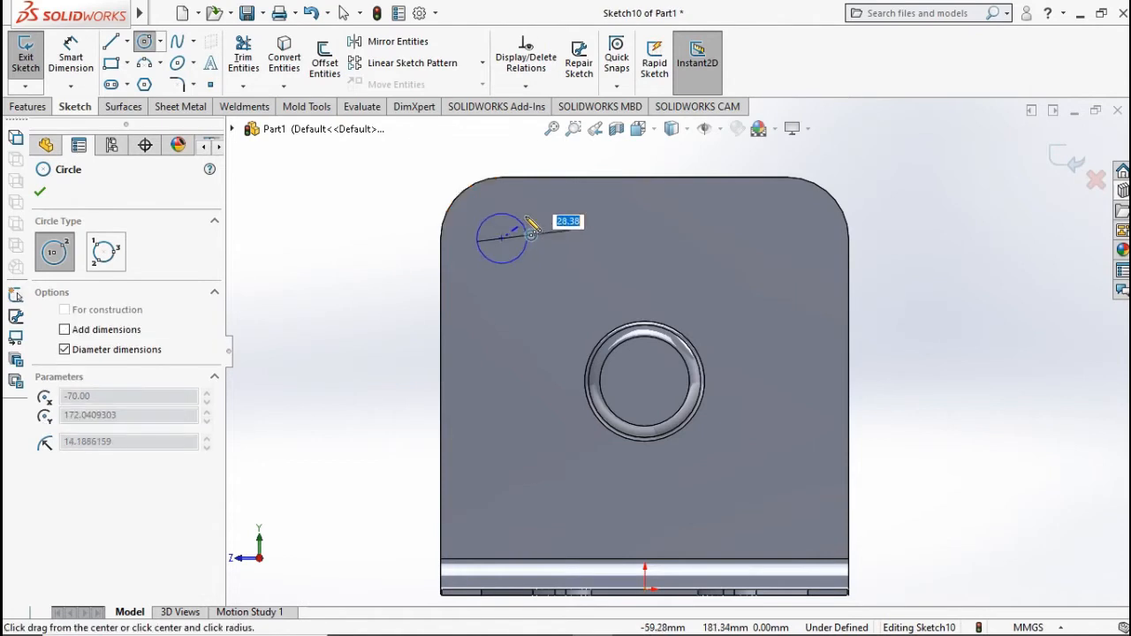
pyautogui.click(535, 234)
pyautogui.click(71, 55)
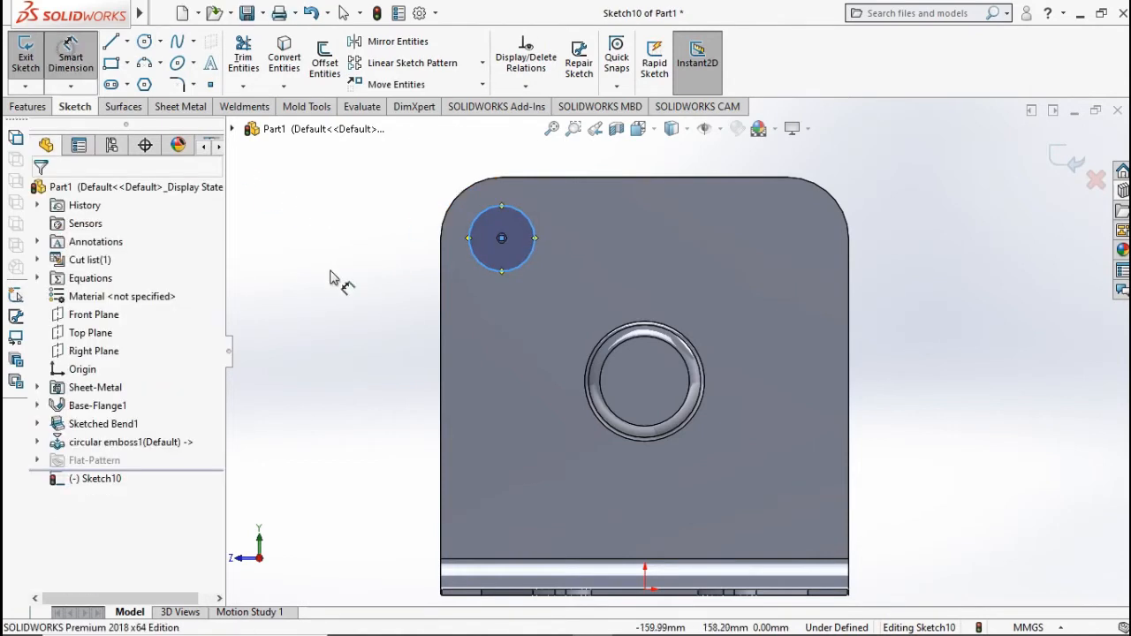
pyautogui.click(480, 269)
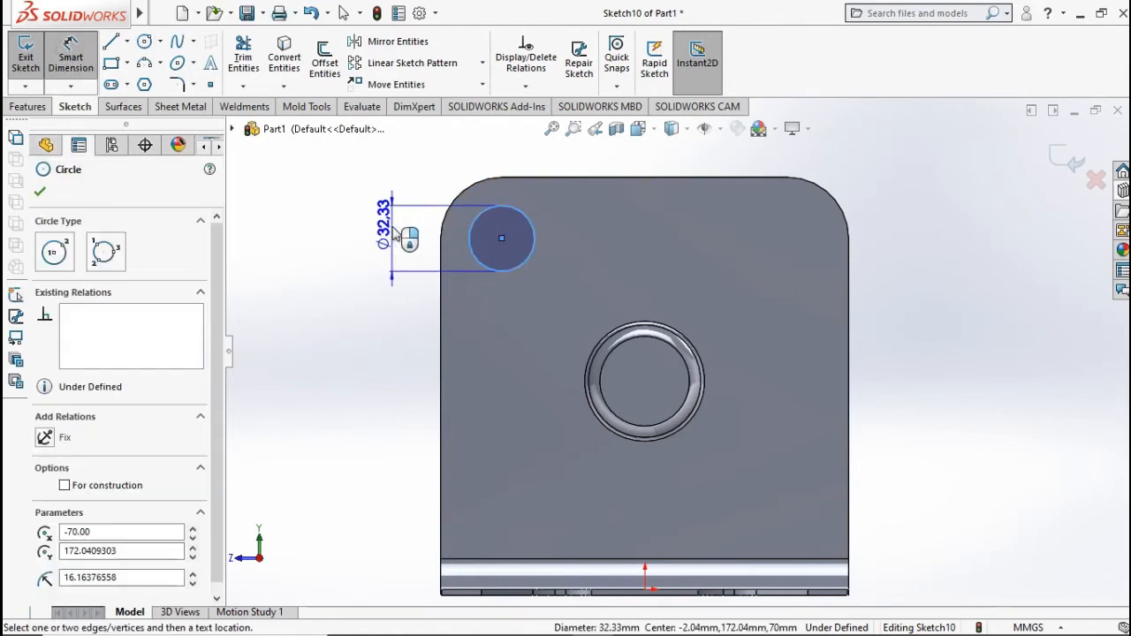
pyautogui.click(378, 247)
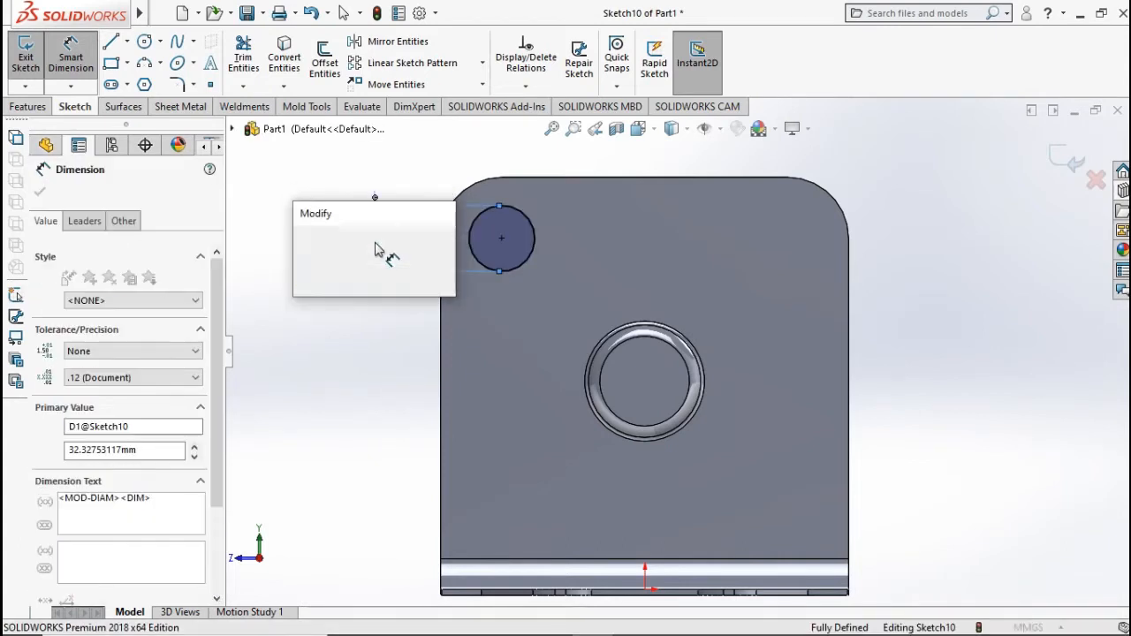
pyautogui.write('15')
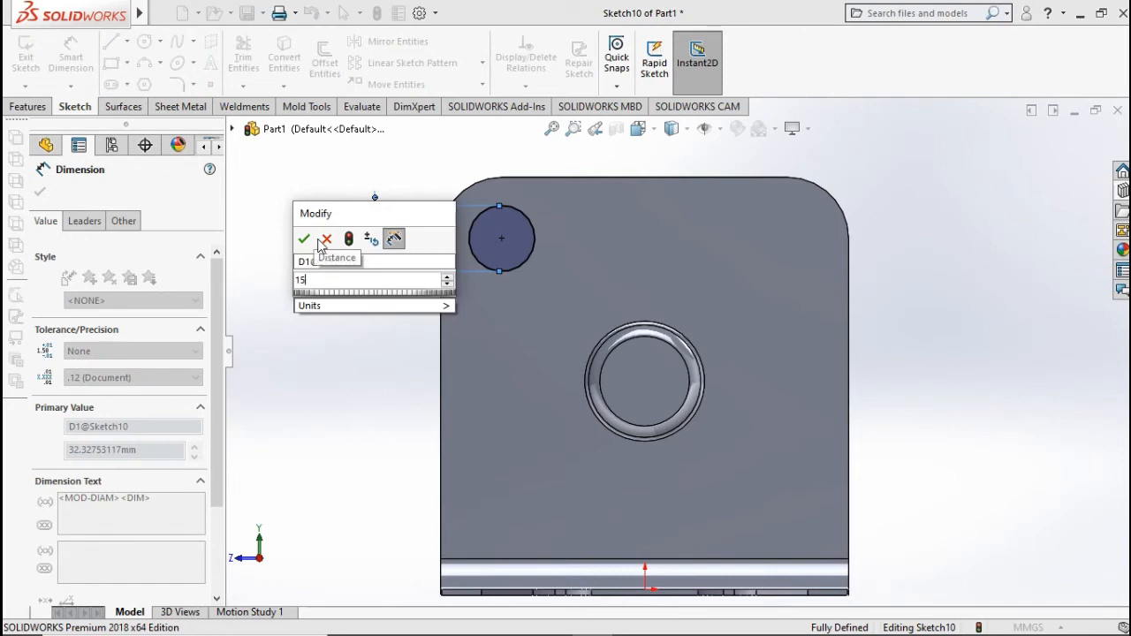
pyautogui.press('Escape')
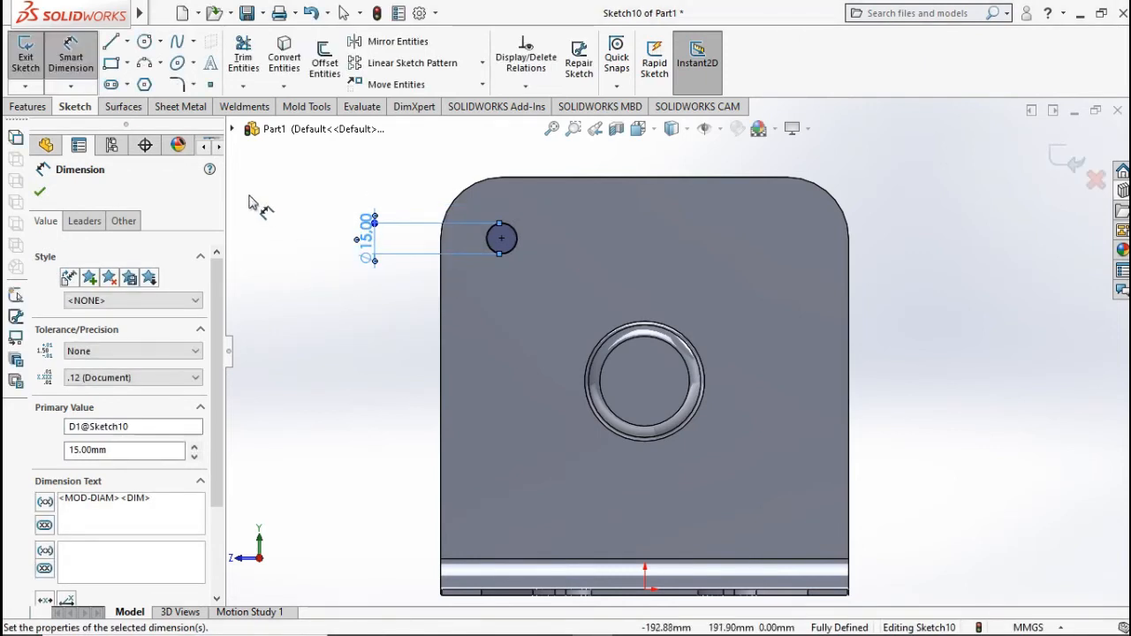
# Step: Draw two centerlines from the emboss center: a horizontal one about 125 mm long past the wall's left edge and a vertical one upward
pyautogui.click(127, 41)
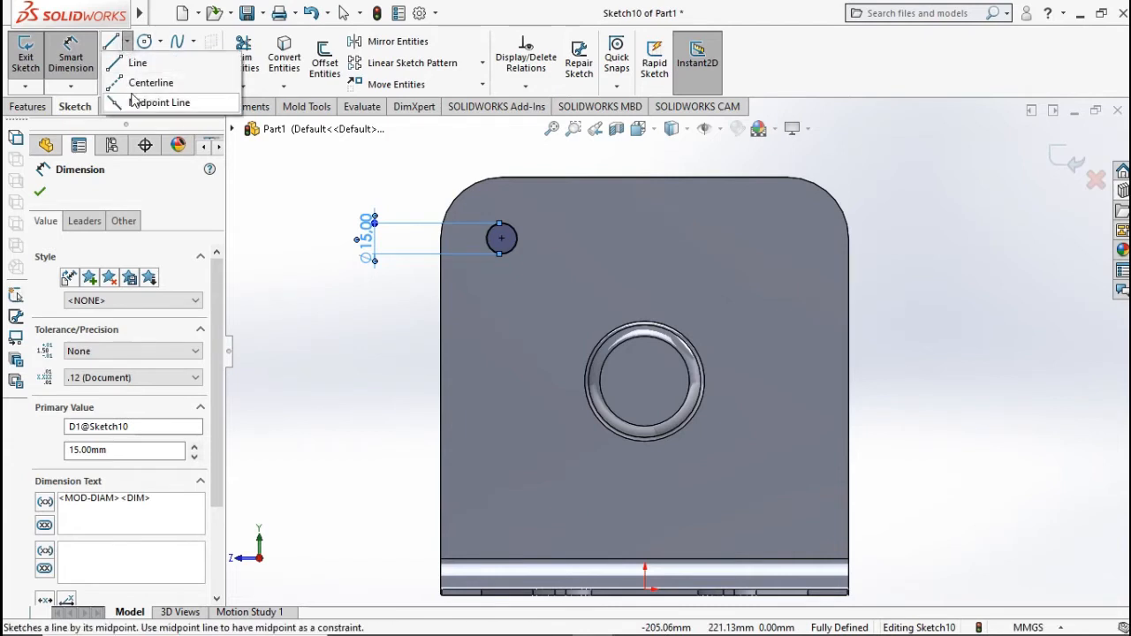
pyautogui.click(133, 83)
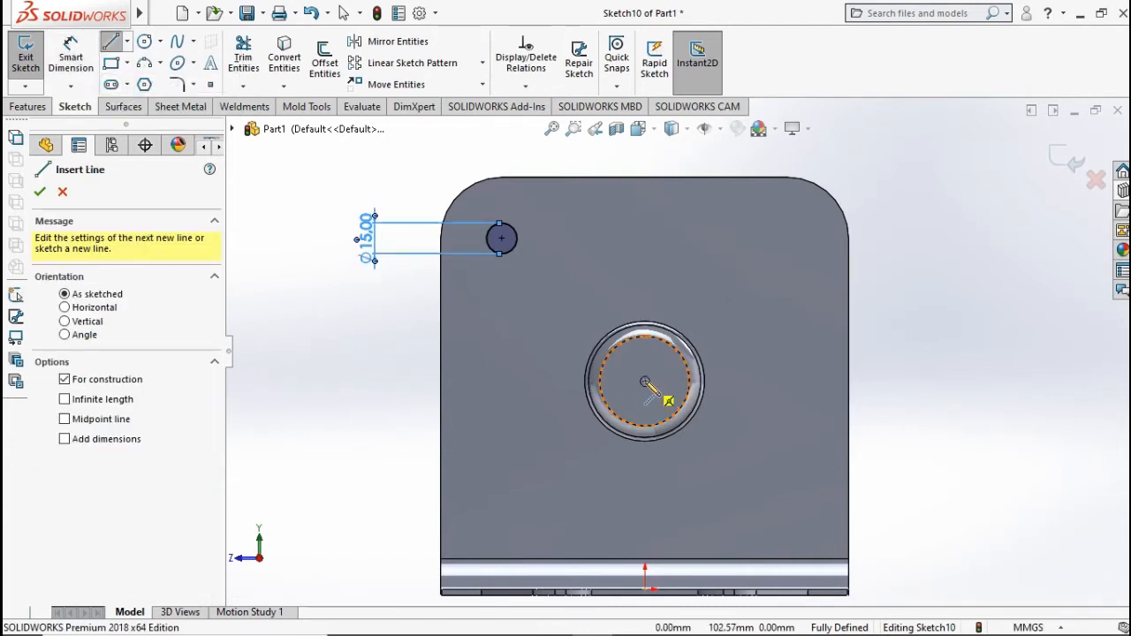
pyautogui.click(644, 381)
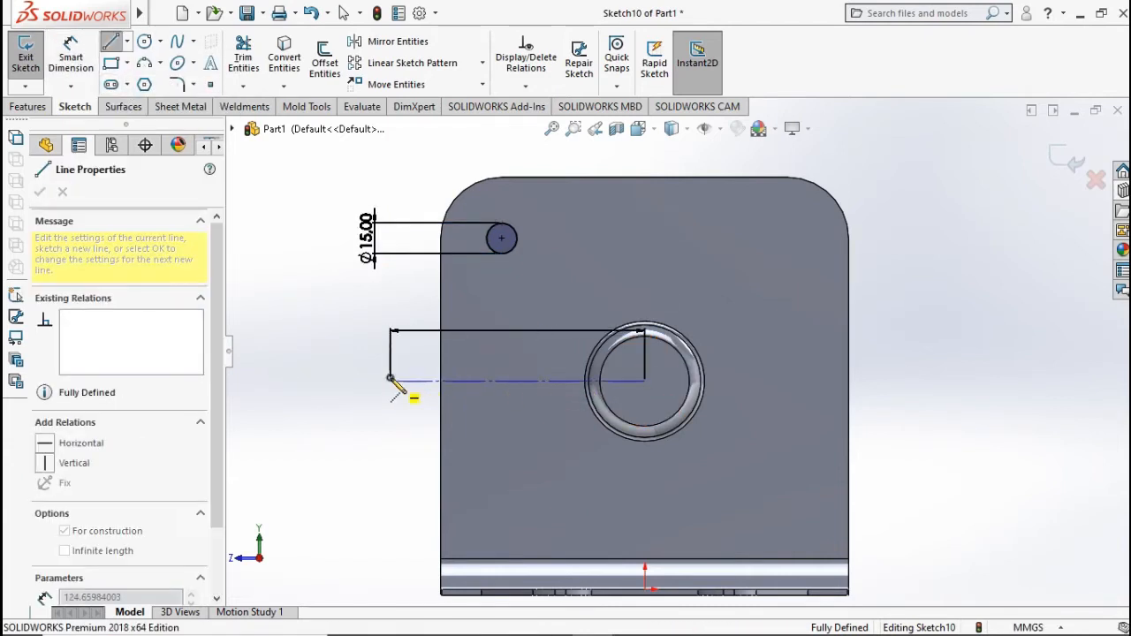
pyautogui.click(391, 381)
pyautogui.press('Escape')
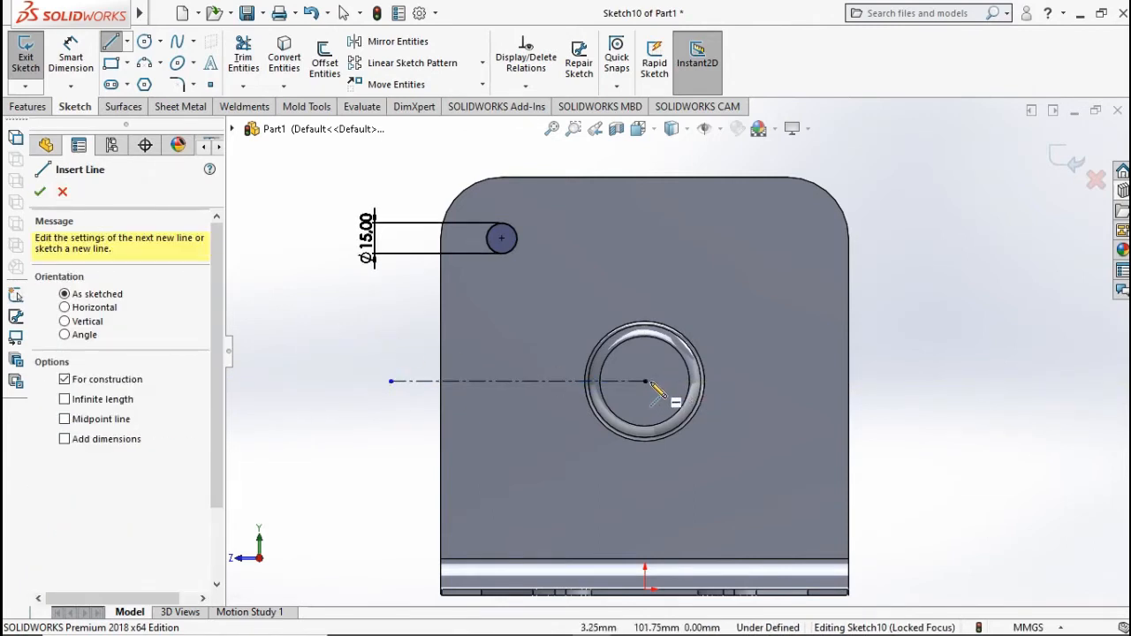
pyautogui.click(644, 380)
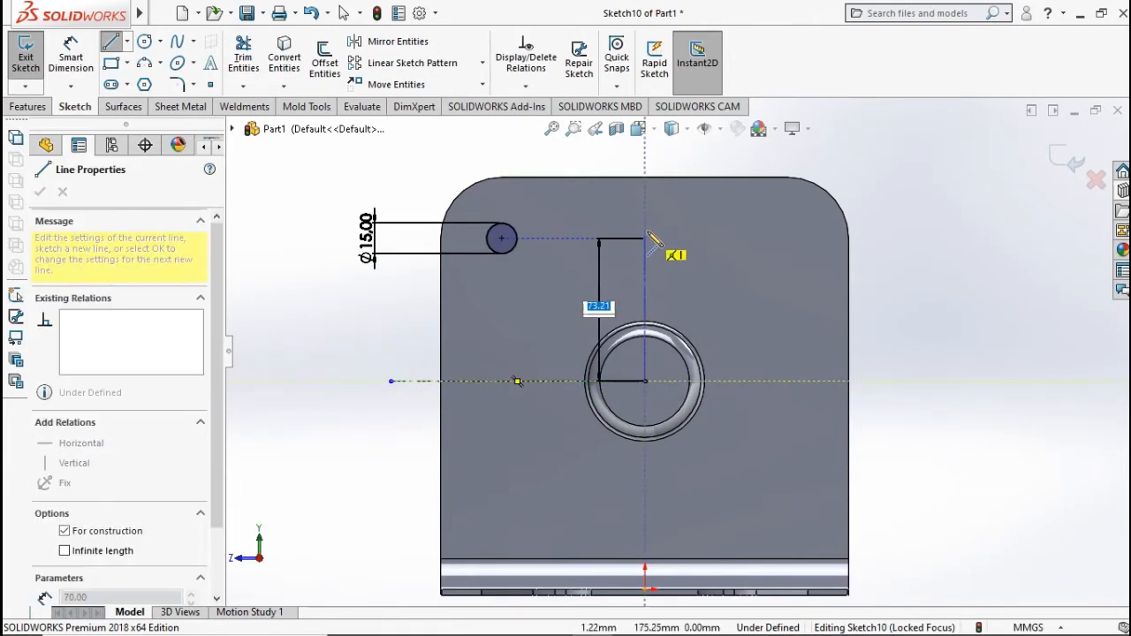
pyautogui.click(644, 223)
pyautogui.press('Escape')
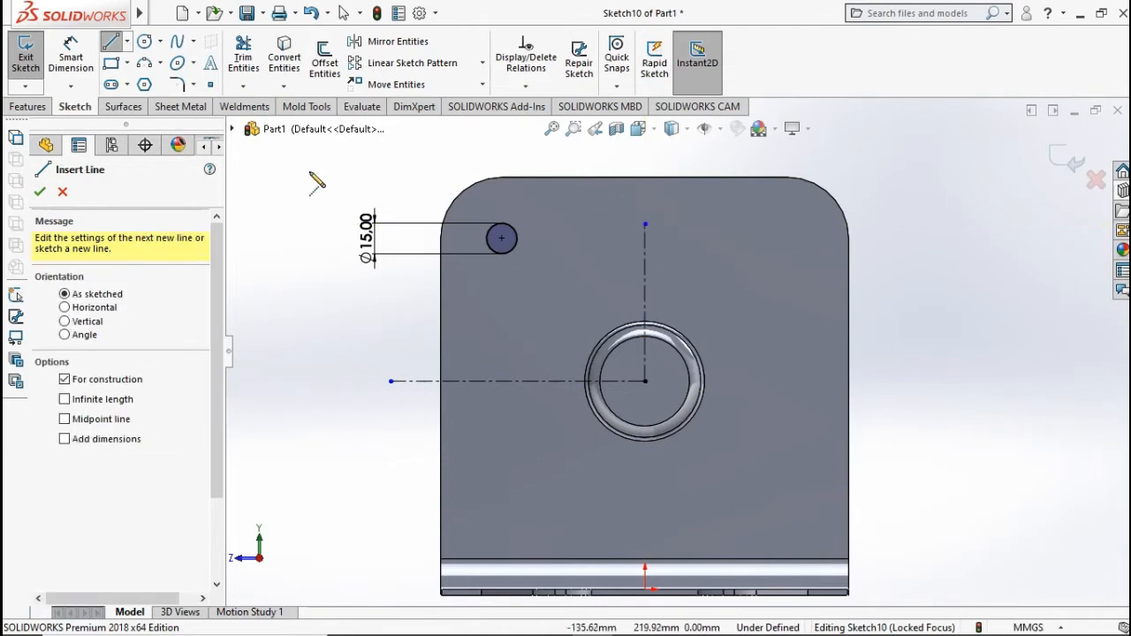
# Step: Mirror the 15 mm circle about the horizontal centerline, keeping the original
pyautogui.click(393, 42)
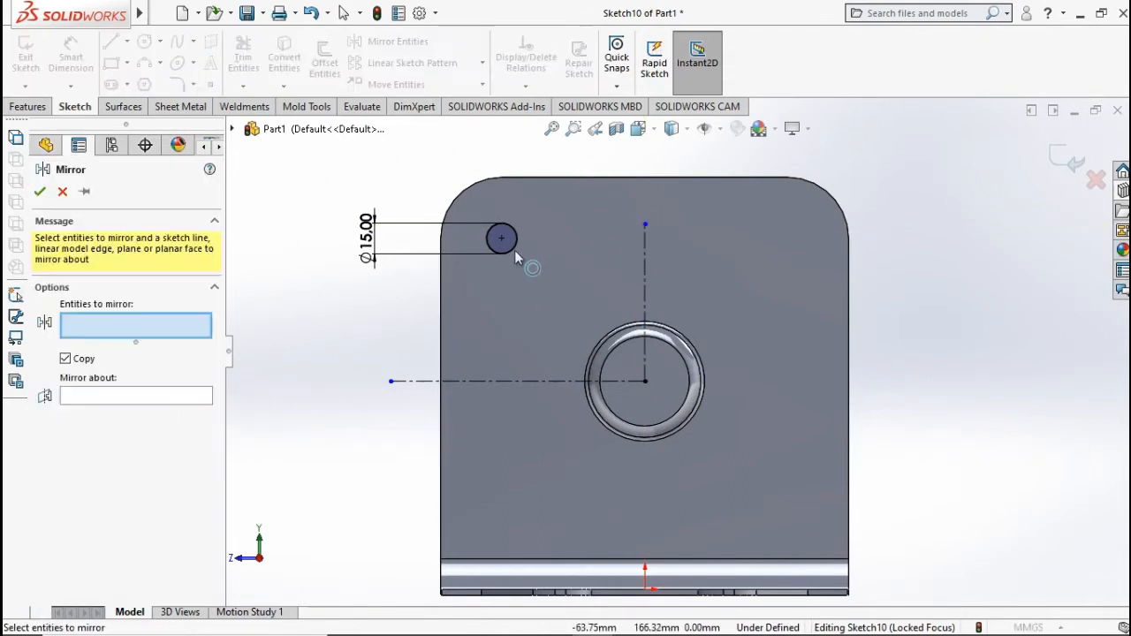
pyautogui.click(512, 246)
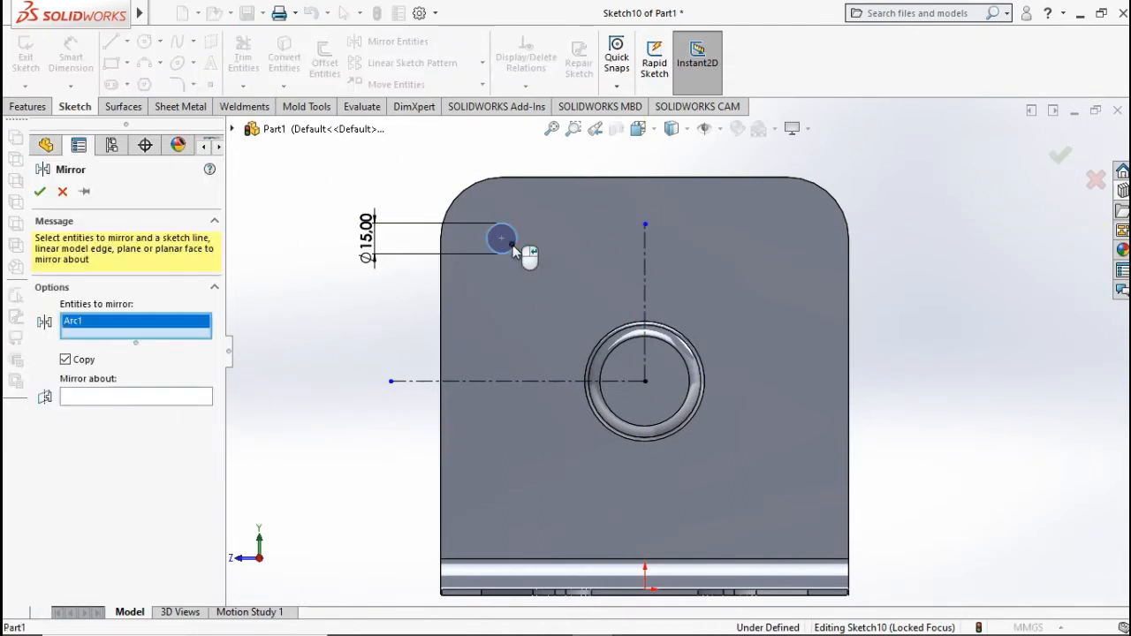
pyautogui.click(181, 399)
pyautogui.click(461, 381)
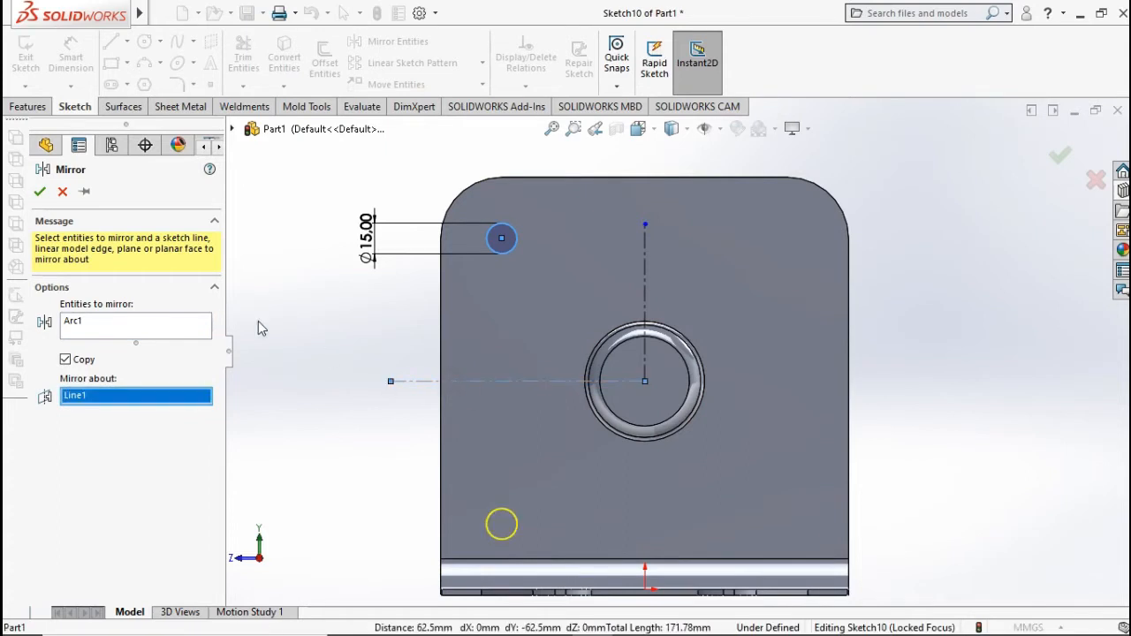
pyautogui.click(39, 192)
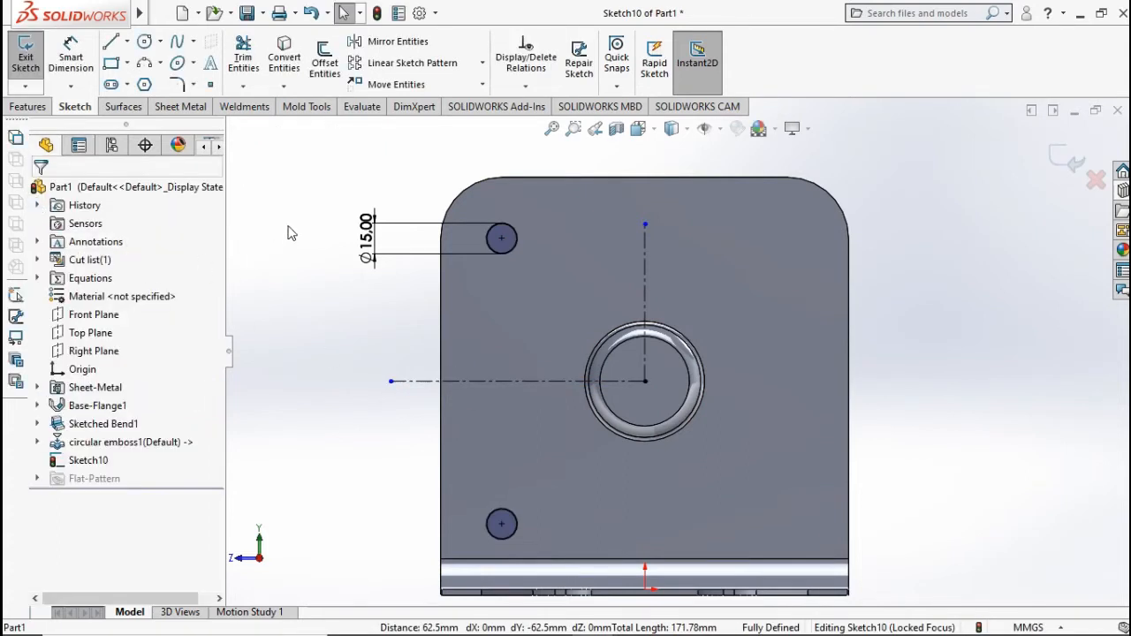
# Step: Mirror both left-hand circles about the vertical centerline to complete the four-hole layout
pyautogui.click(366, 42)
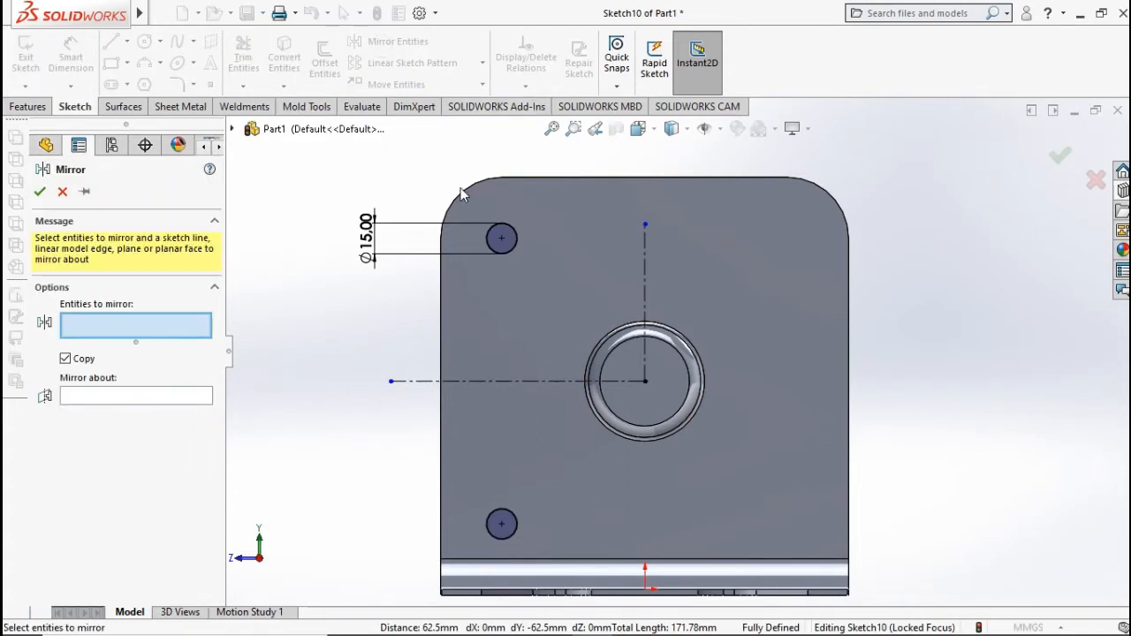
pyautogui.click(513, 252)
pyautogui.click(514, 527)
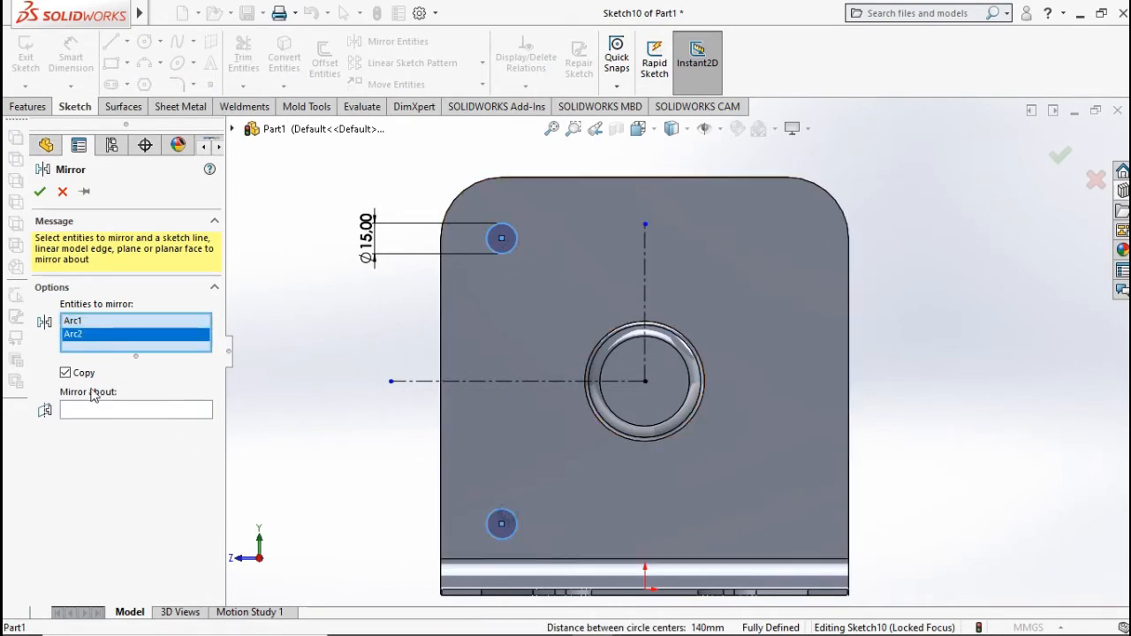
pyautogui.click(115, 409)
pyautogui.click(648, 279)
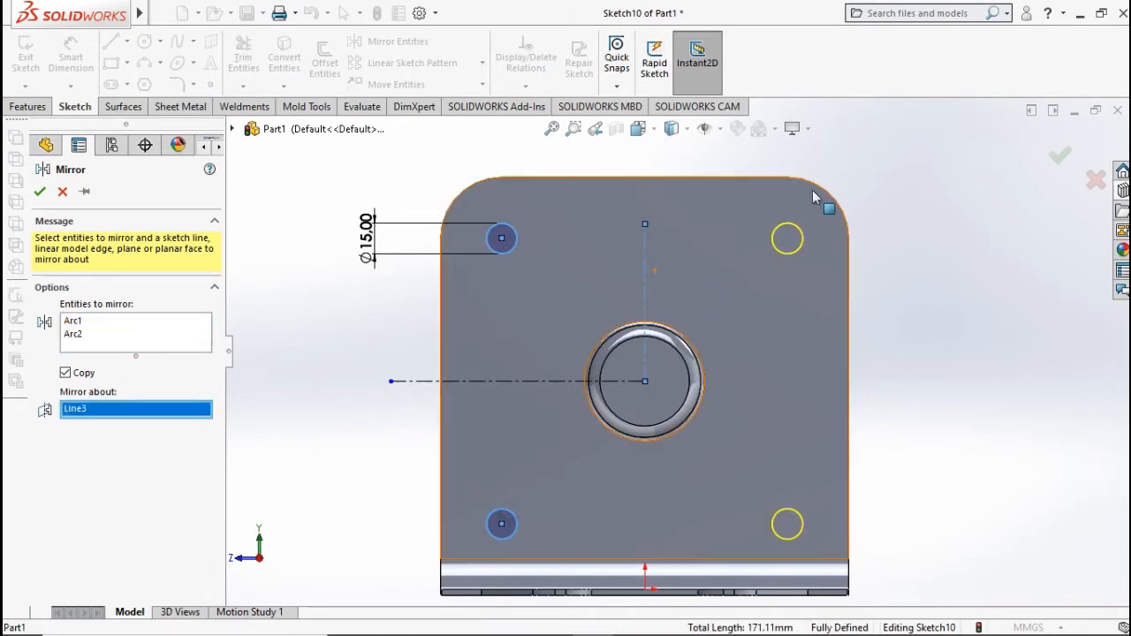
pyautogui.click(1057, 157)
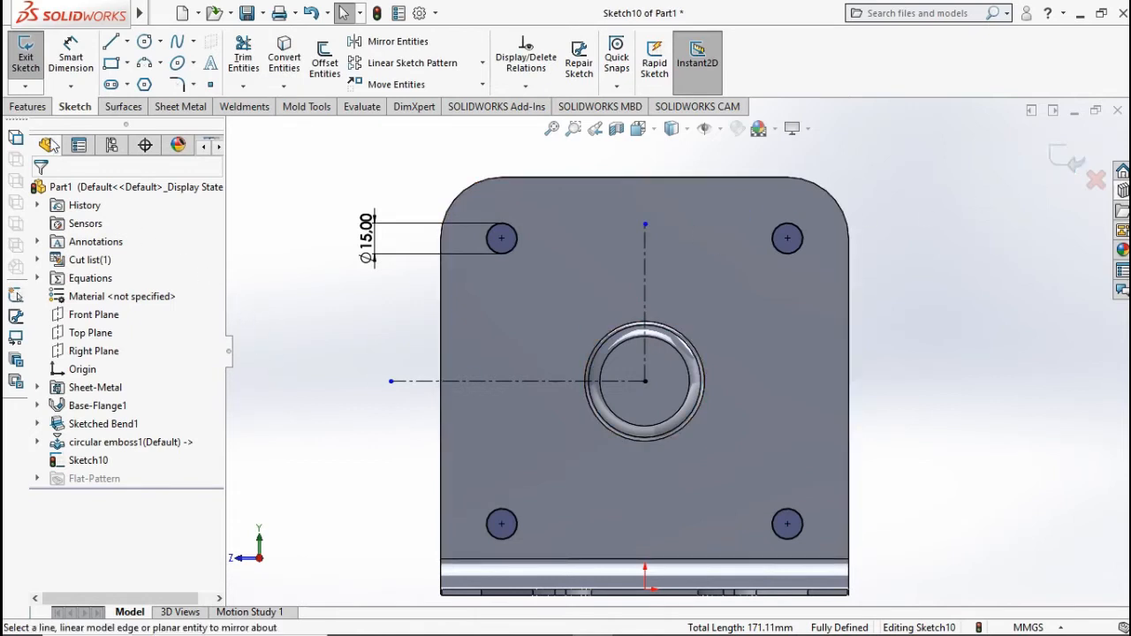
# Step: Cut the four circles through the upright wall with an Extruded Cut set to Through All
pyautogui.click(30, 108)
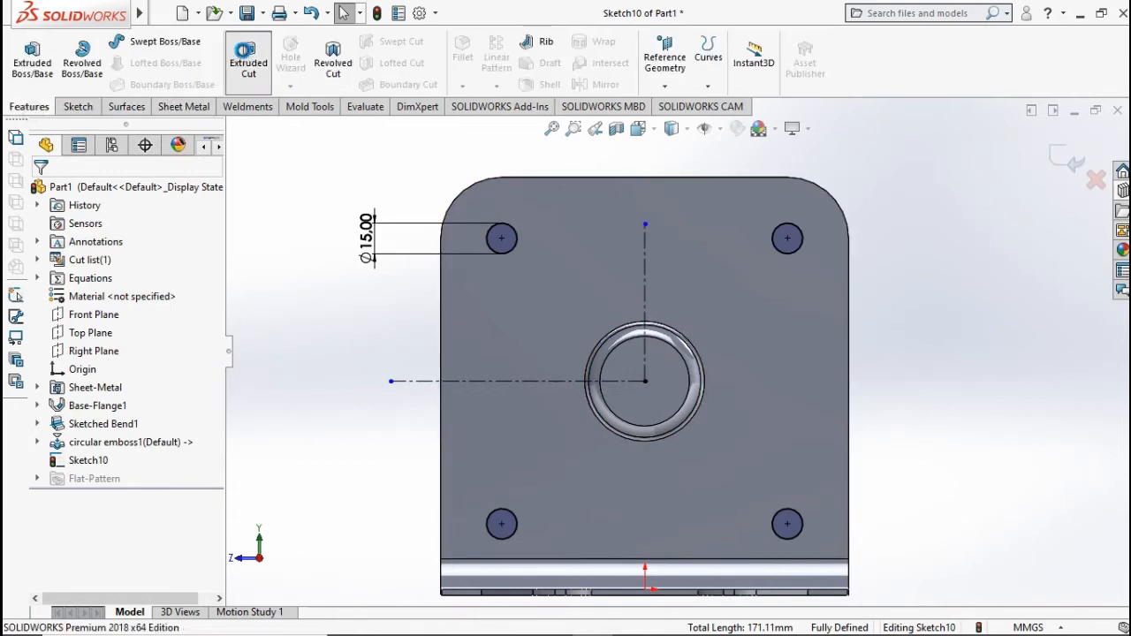
pyautogui.click(243, 49)
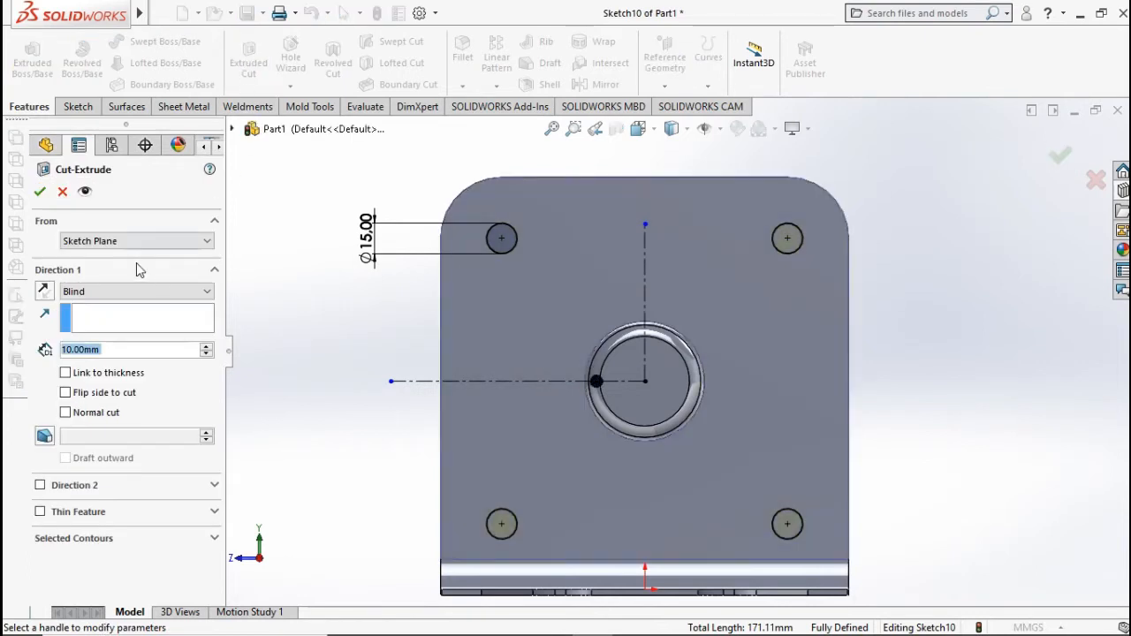
pyautogui.click(100, 293)
pyautogui.click(93, 313)
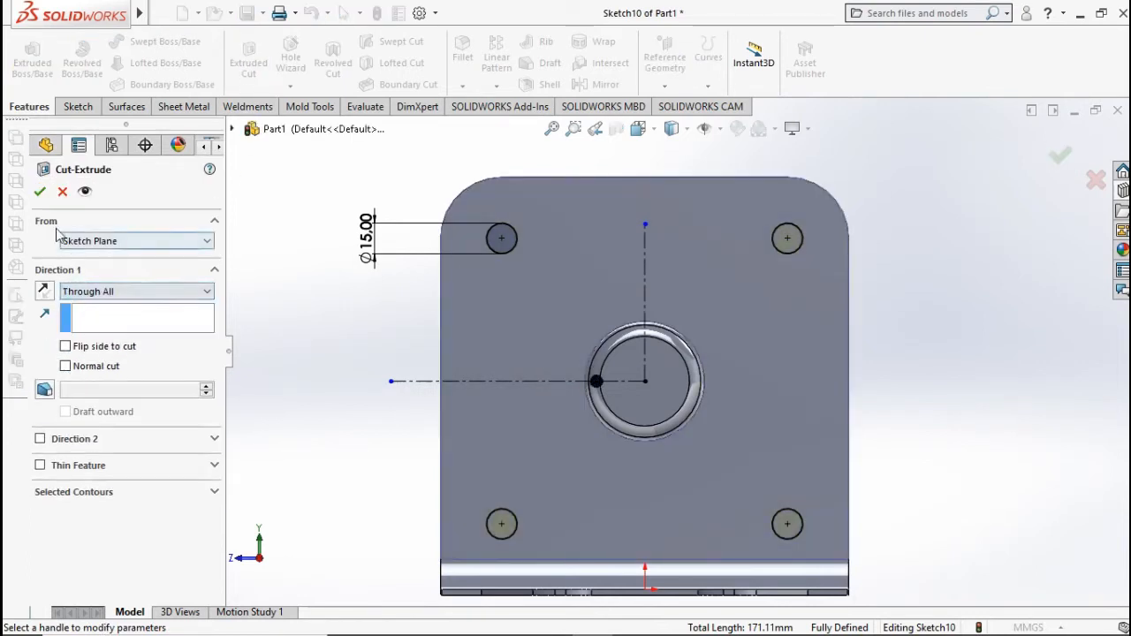
pyautogui.press('Return')
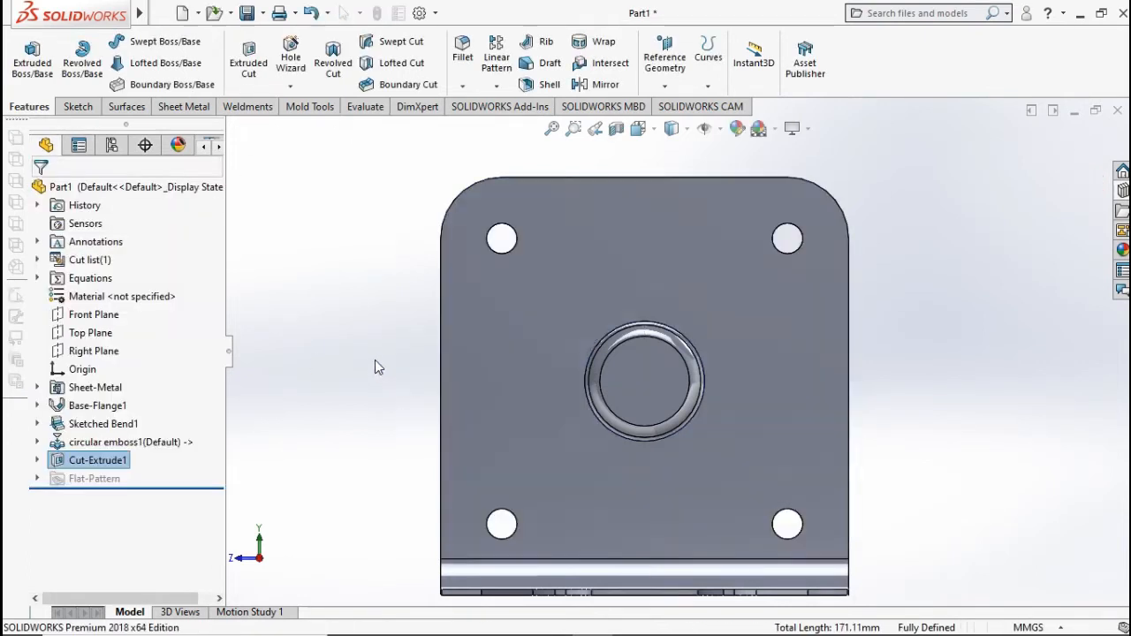
# Step: Place the counter sink emboss forming tool from the Design Library's embosses folder on the left rounded tab of the horizontal flange
pyautogui.moveTo(575, 353); pyautogui.dragTo(658, 491, button='middle')
pyautogui.click(657, 492)
pyautogui.click(831, 503)
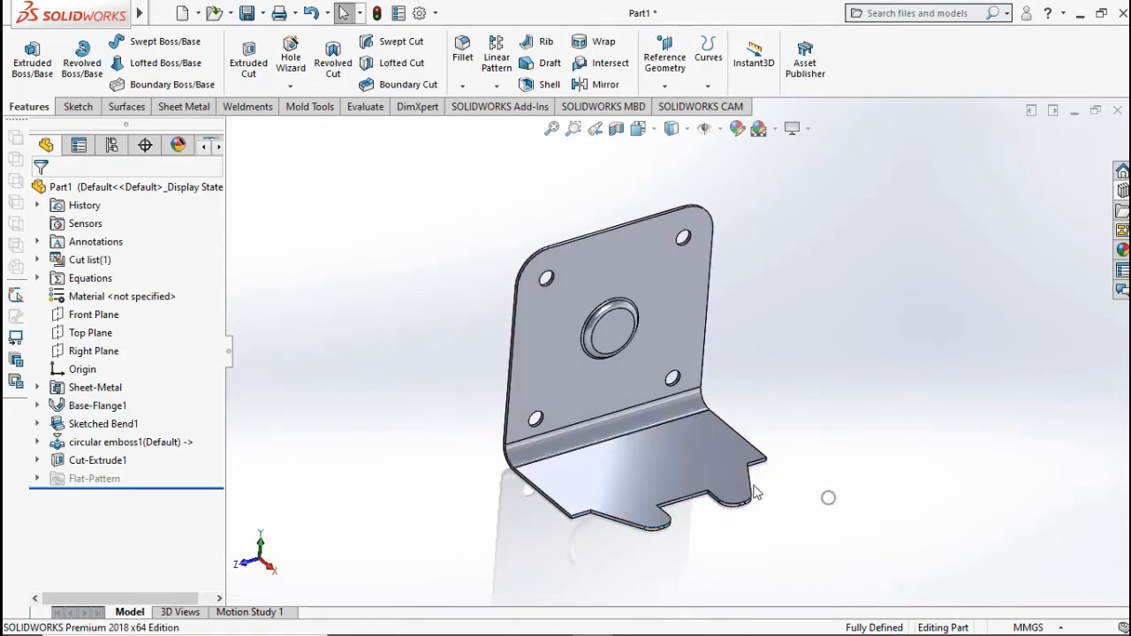
pyautogui.scroll(-2, 705, 501)
pyautogui.scroll(-2, 653, 491)
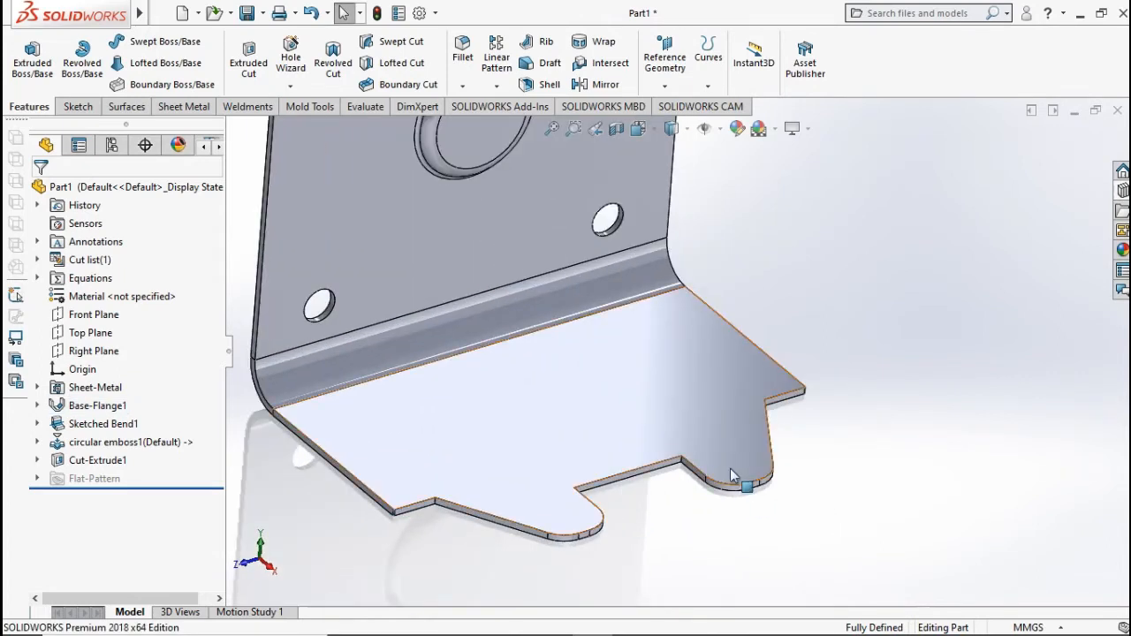
pyautogui.moveTo(734, 477); pyautogui.dragTo(601, 472, button='middle')
pyautogui.moveTo(838, 410)
pyautogui.mouseDown(button='middle')
pyautogui.moveTo(808, 395)
pyautogui.moveTo(820, 404)
pyautogui.mouseUp(button='middle')
pyautogui.click(1122, 191)
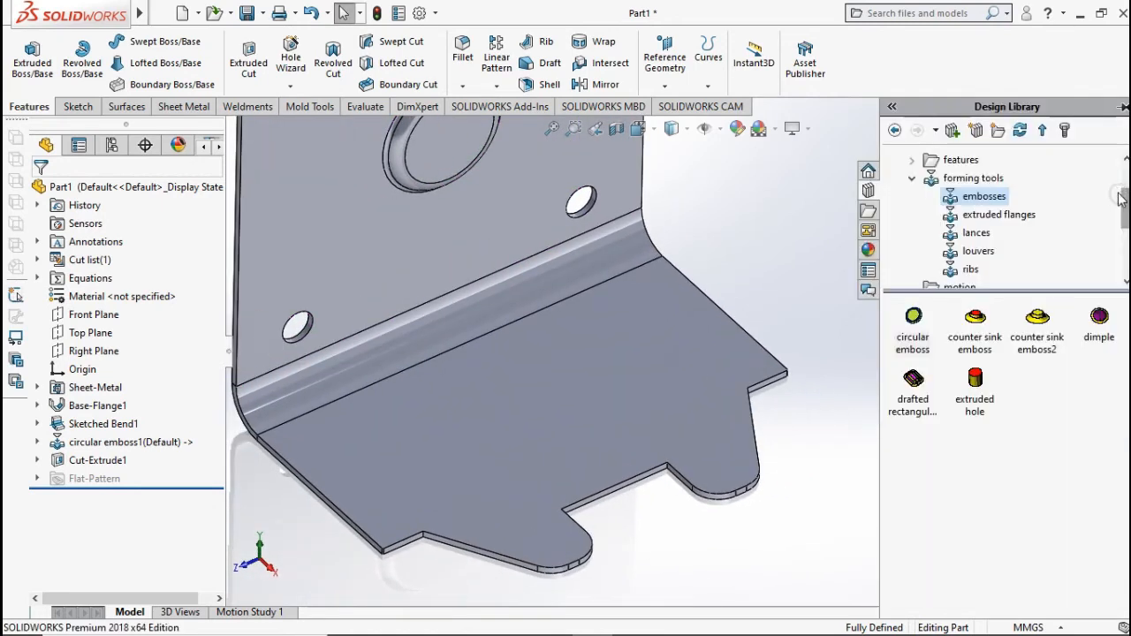
pyautogui.moveTo(978, 341); pyautogui.dragTo(548, 538)
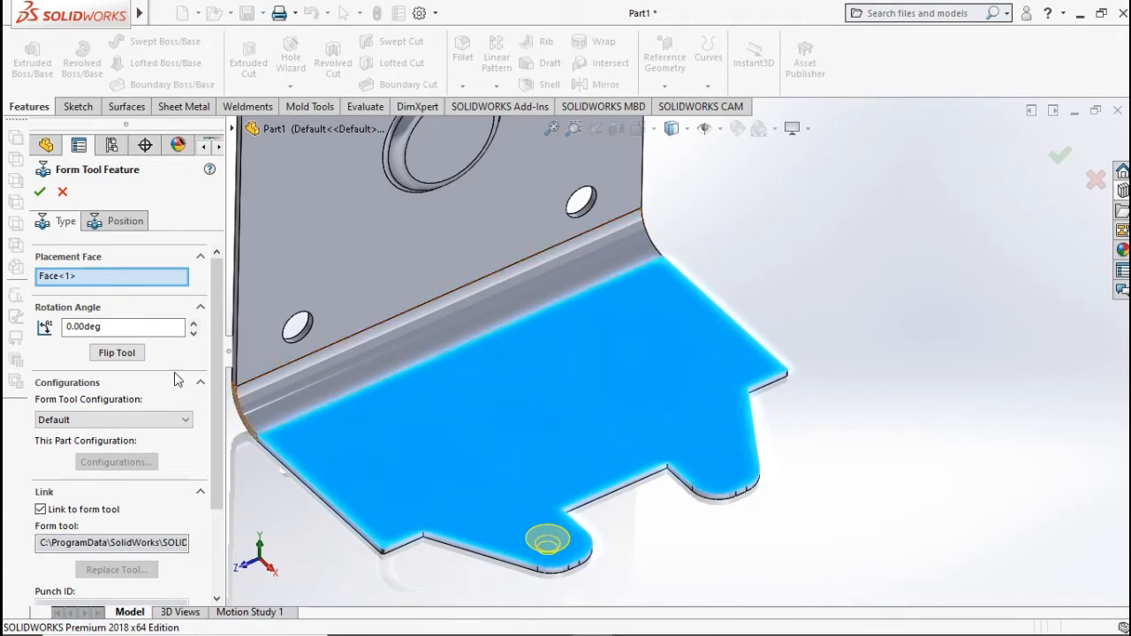
# Step: Dimension the counter sink emboss's center point 12.5 mm from the short straight edge at the tab's outer end
pyautogui.click(124, 221)
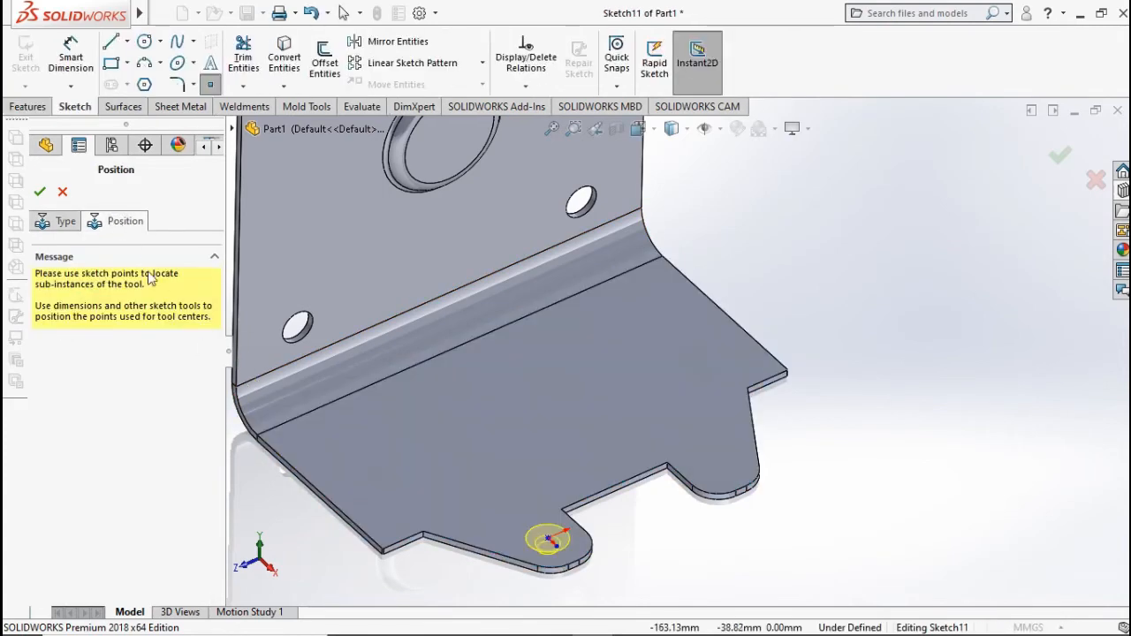
pyautogui.click(71, 55)
pyautogui.scroll(-5, 530, 534)
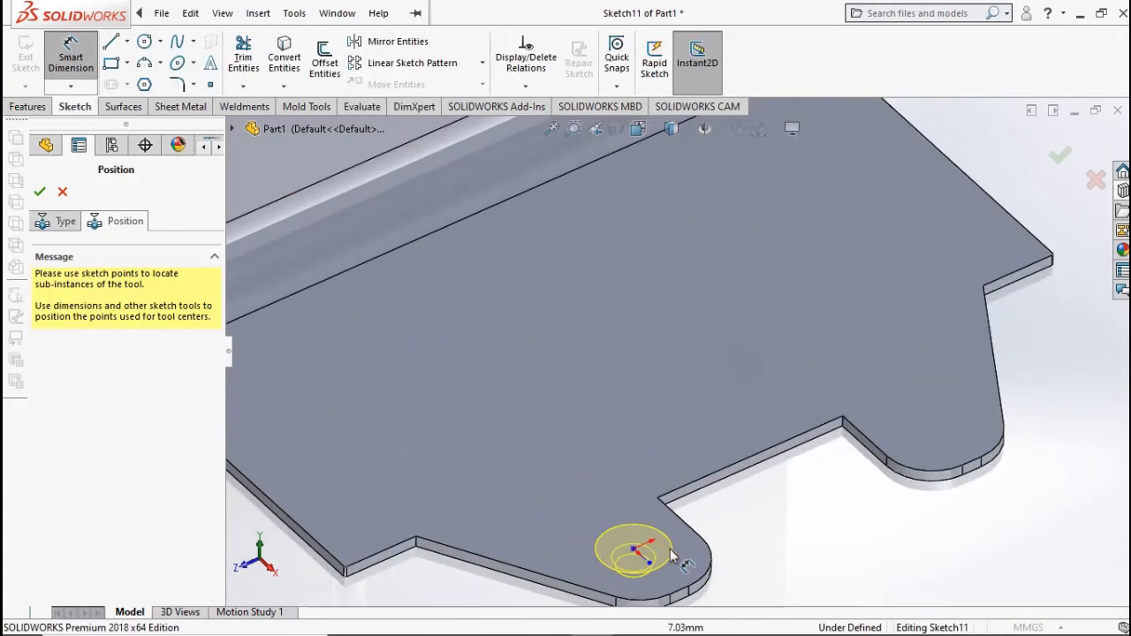
pyautogui.keyDown('ctrl'); pyautogui.moveTo(681, 530); pyautogui.dragTo(646, 473, button='middle'); pyautogui.keyUp('ctrl')
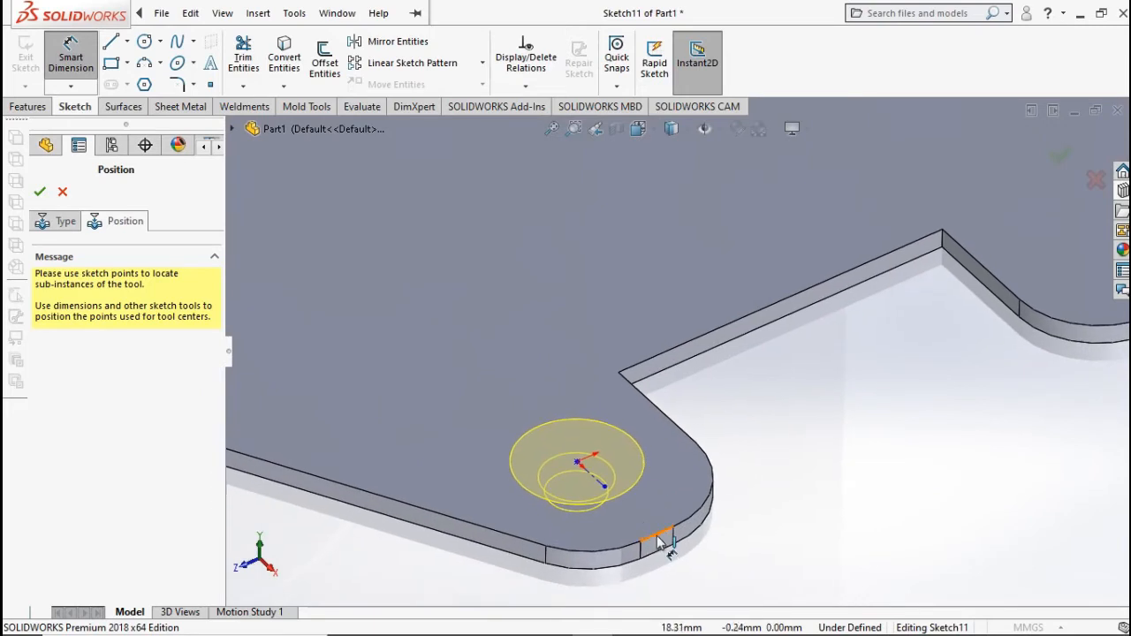
pyautogui.click(659, 539)
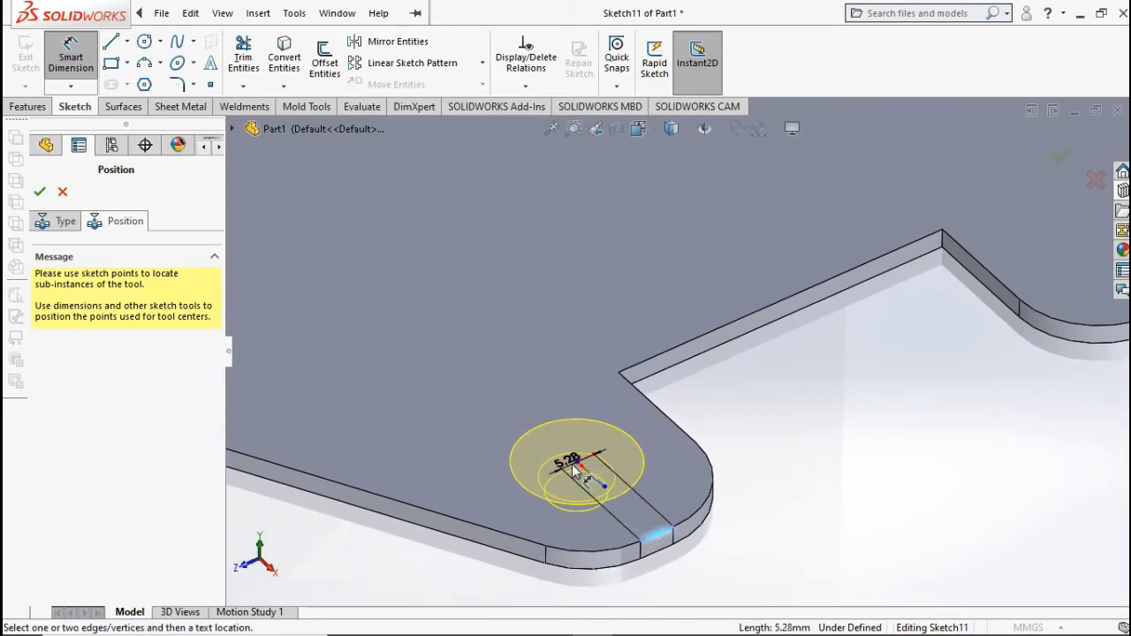
pyautogui.click(577, 464)
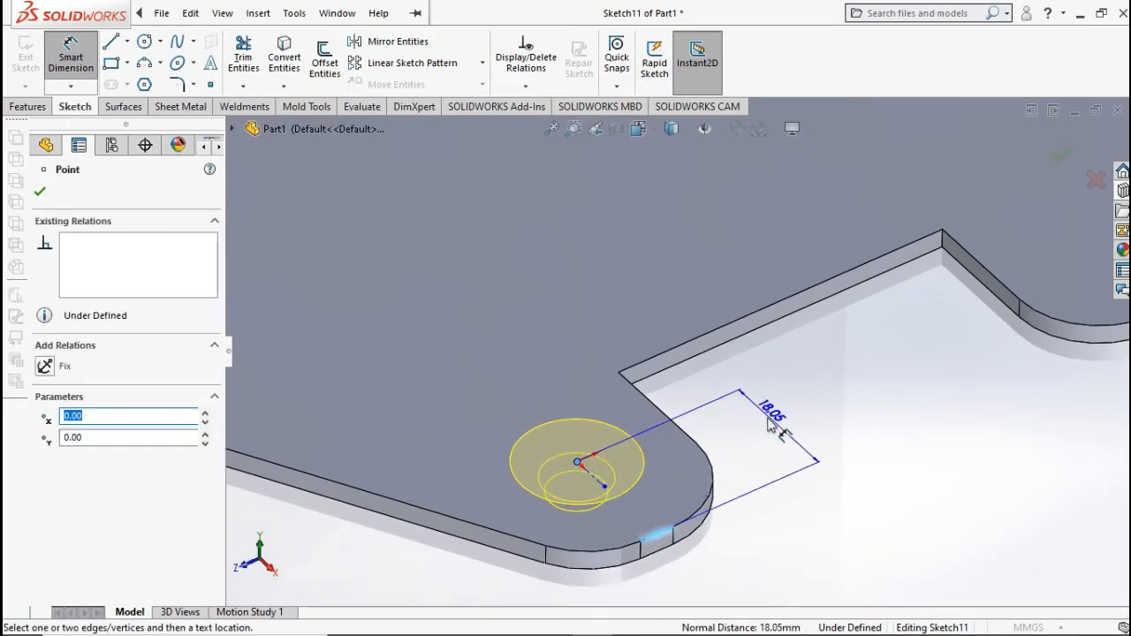
pyautogui.click(789, 436)
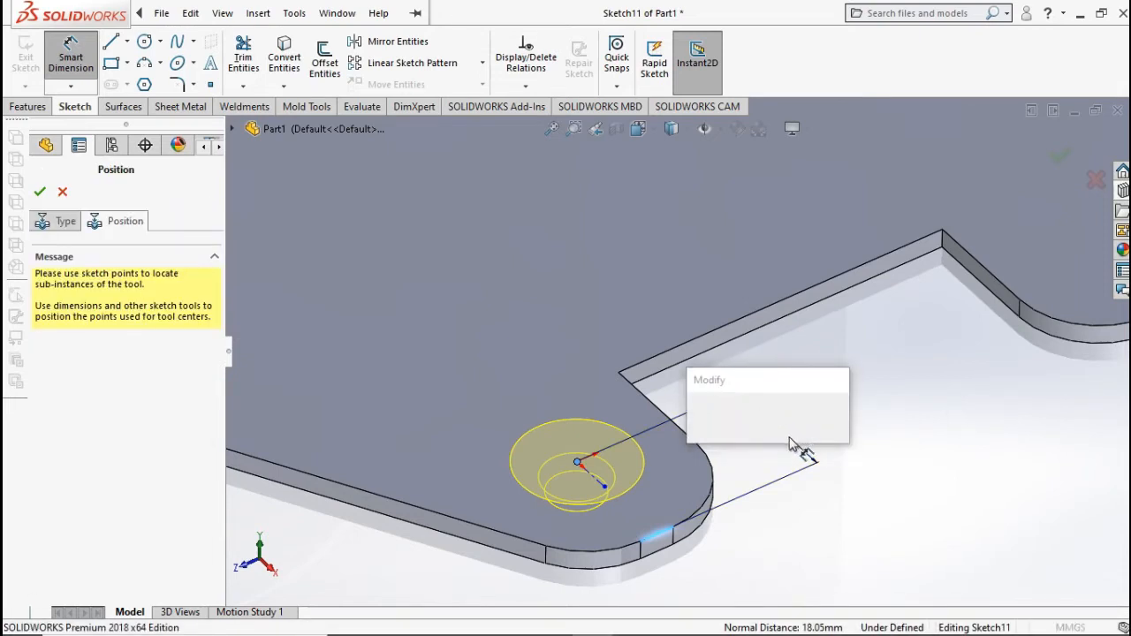
pyautogui.write('12.5')
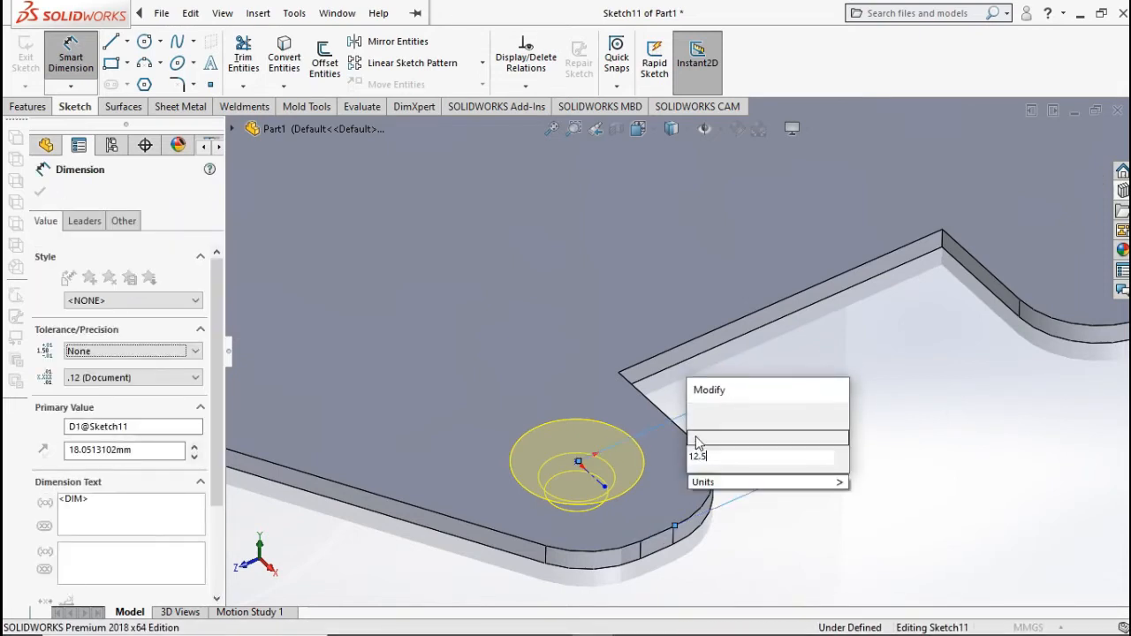
pyautogui.click(698, 409)
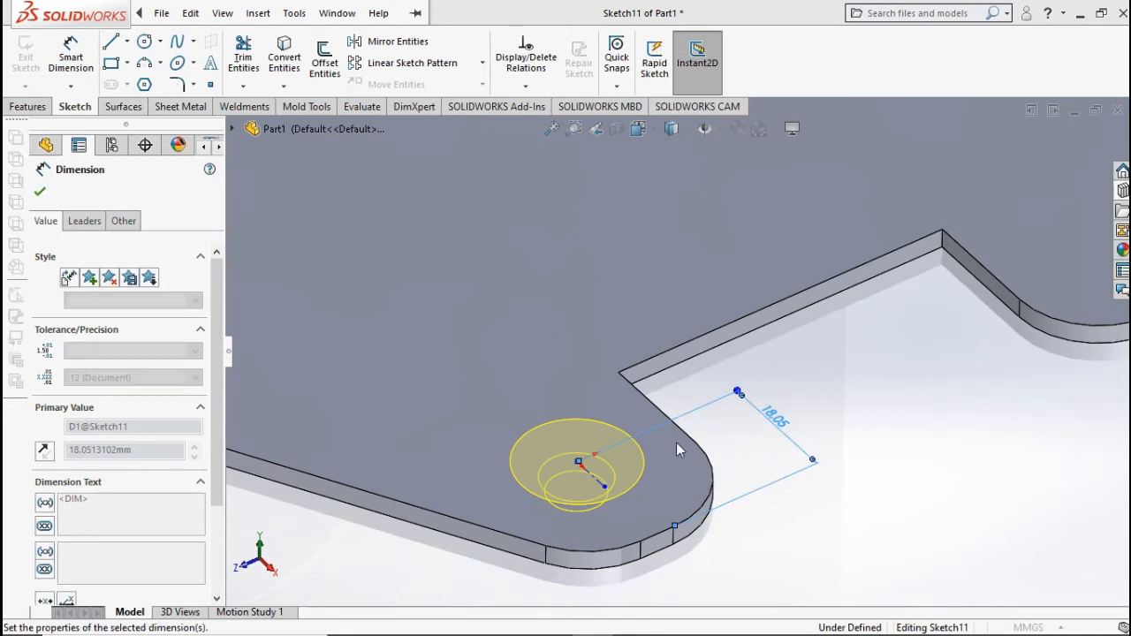
# Step: Dimension the emboss's center point 12.5 mm from the tab's straight side edge facing the central notch
pyautogui.scroll(-5, 614, 481)
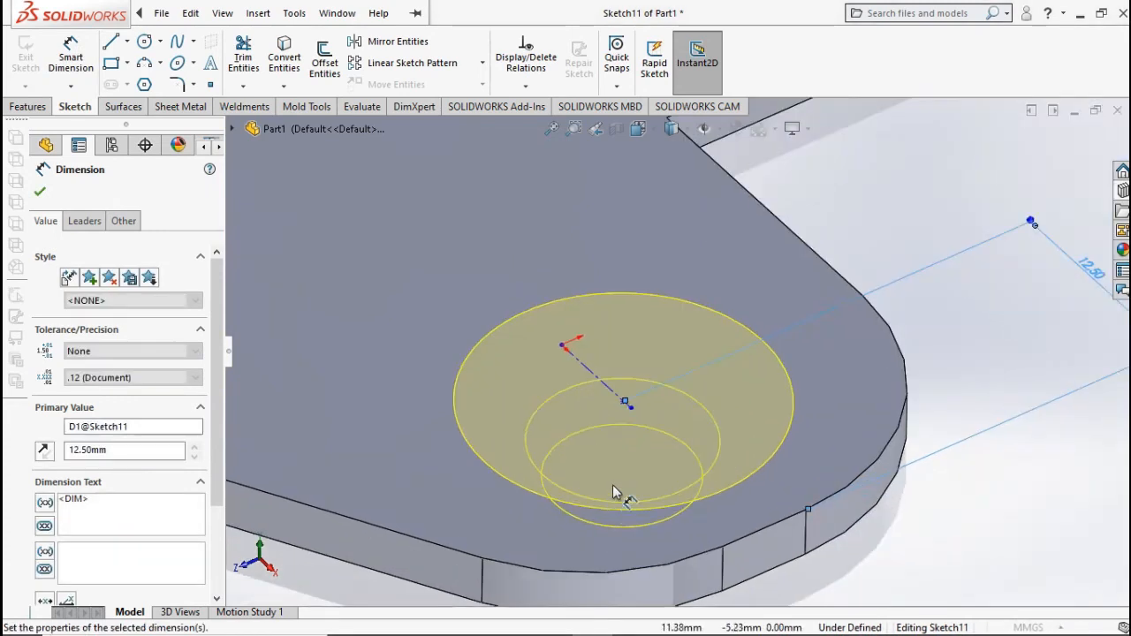
pyautogui.scroll(-3, 628, 450)
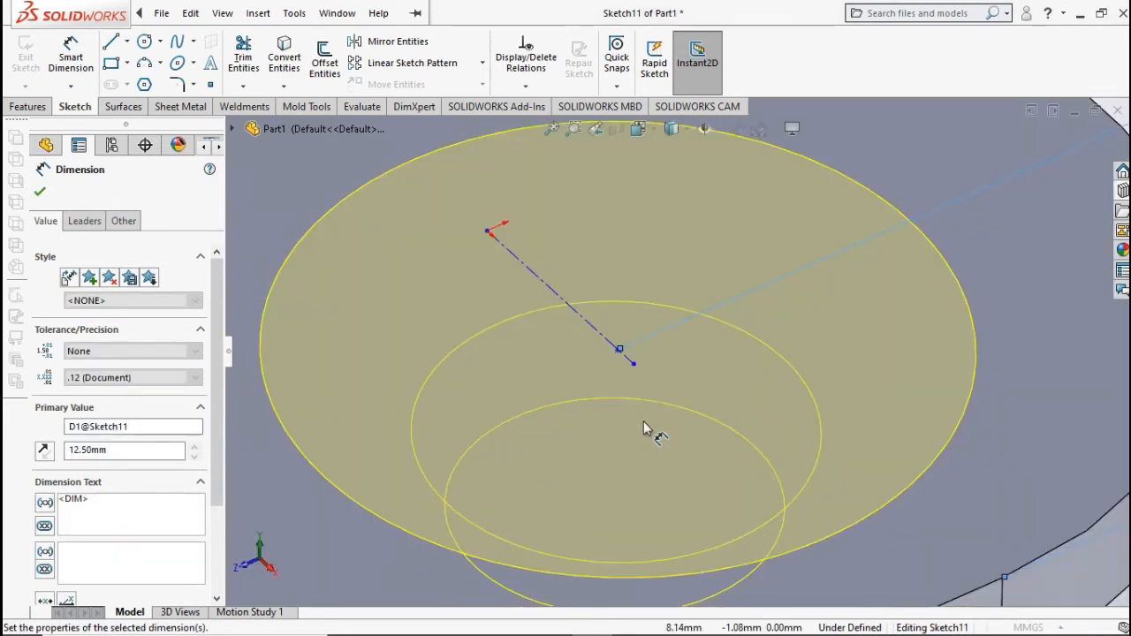
pyautogui.click(618, 351)
pyautogui.scroll(8, 742, 372)
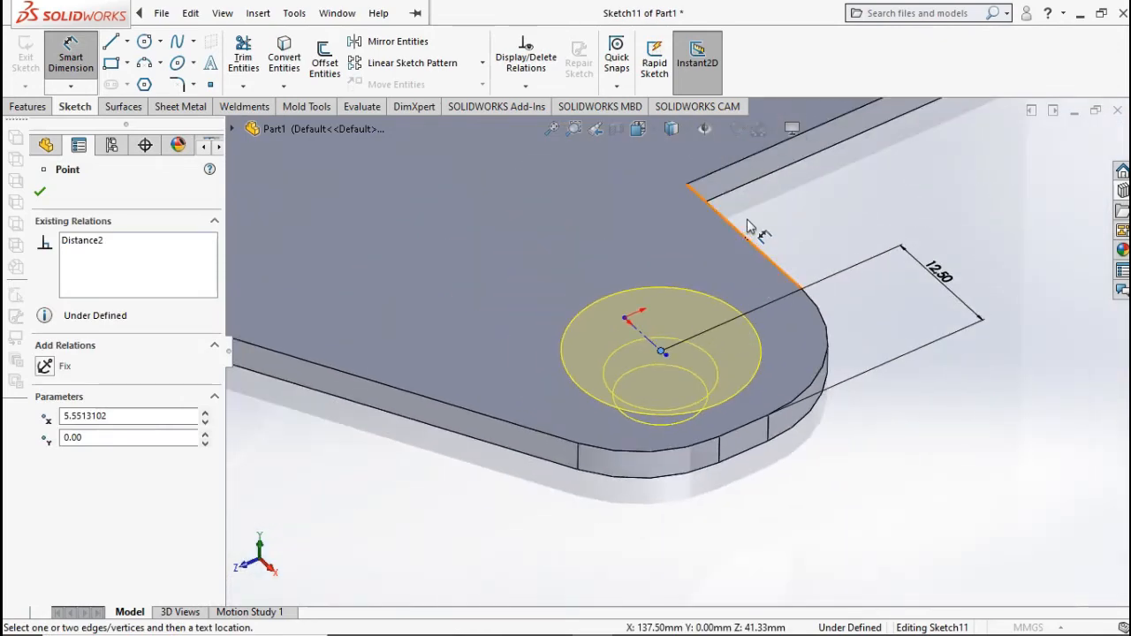
pyautogui.scroll(2, 746, 225)
pyautogui.click(725, 250)
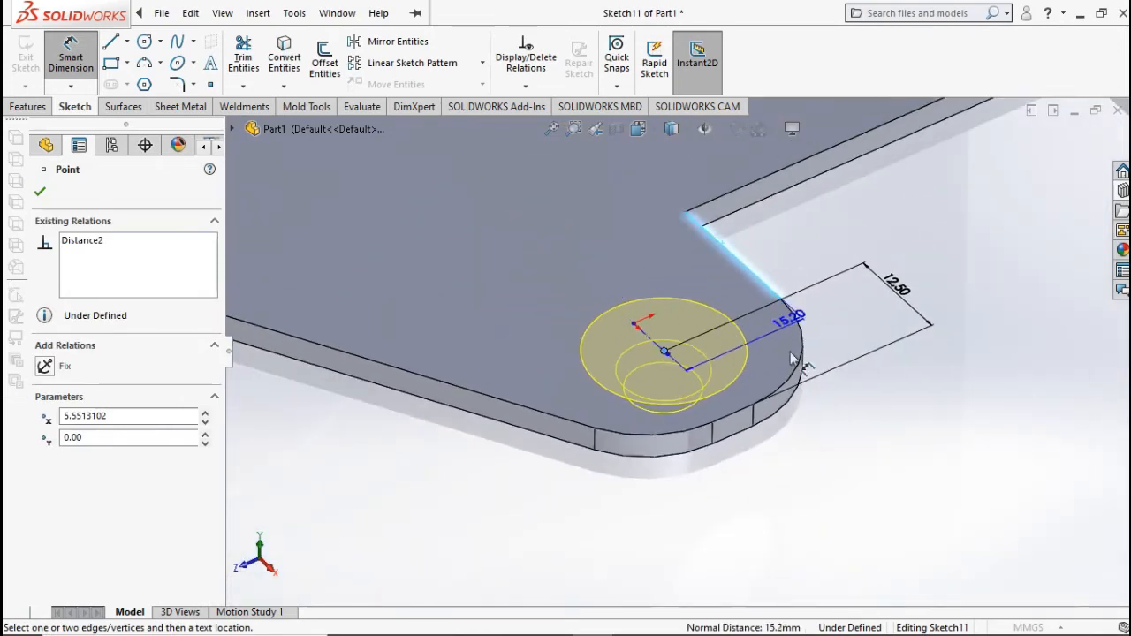
pyautogui.click(842, 457)
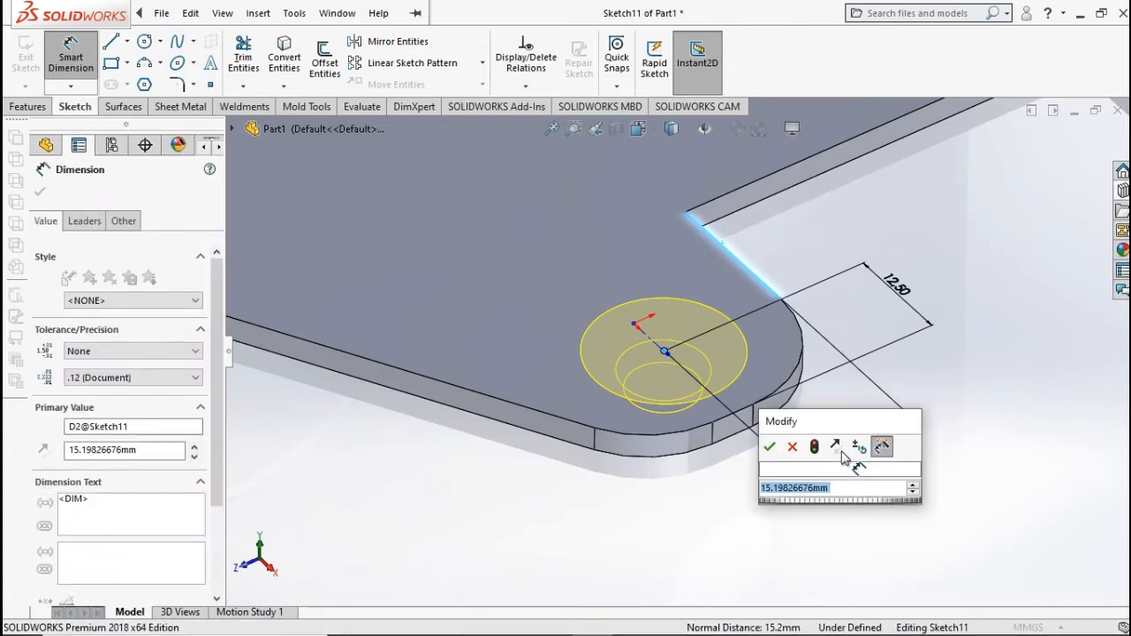
pyautogui.write('12.5')
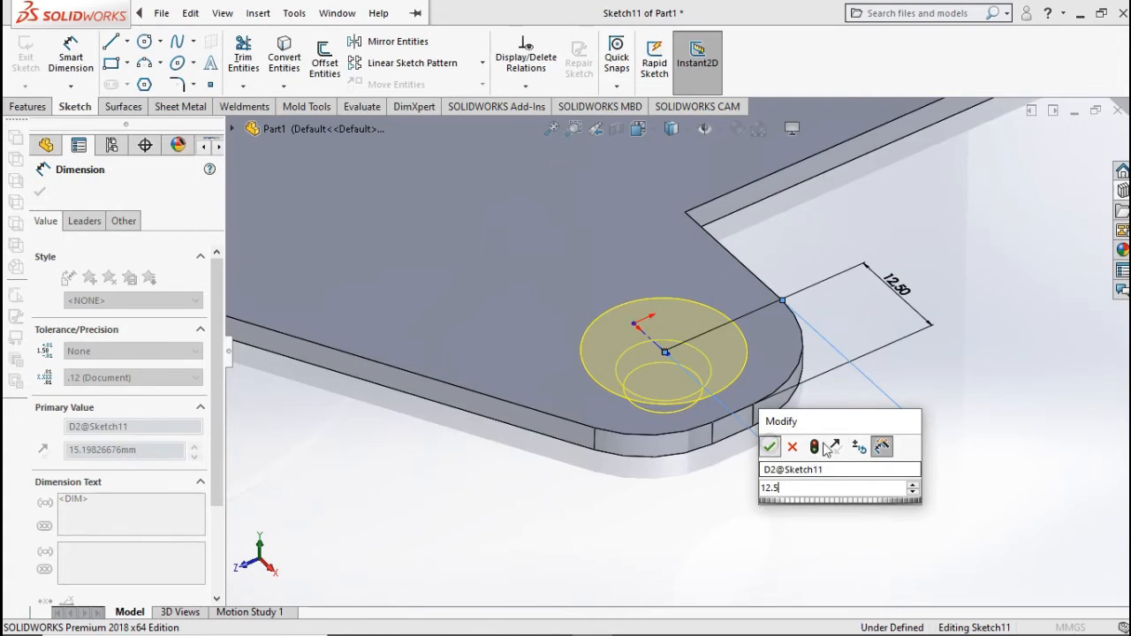
pyautogui.click(770, 448)
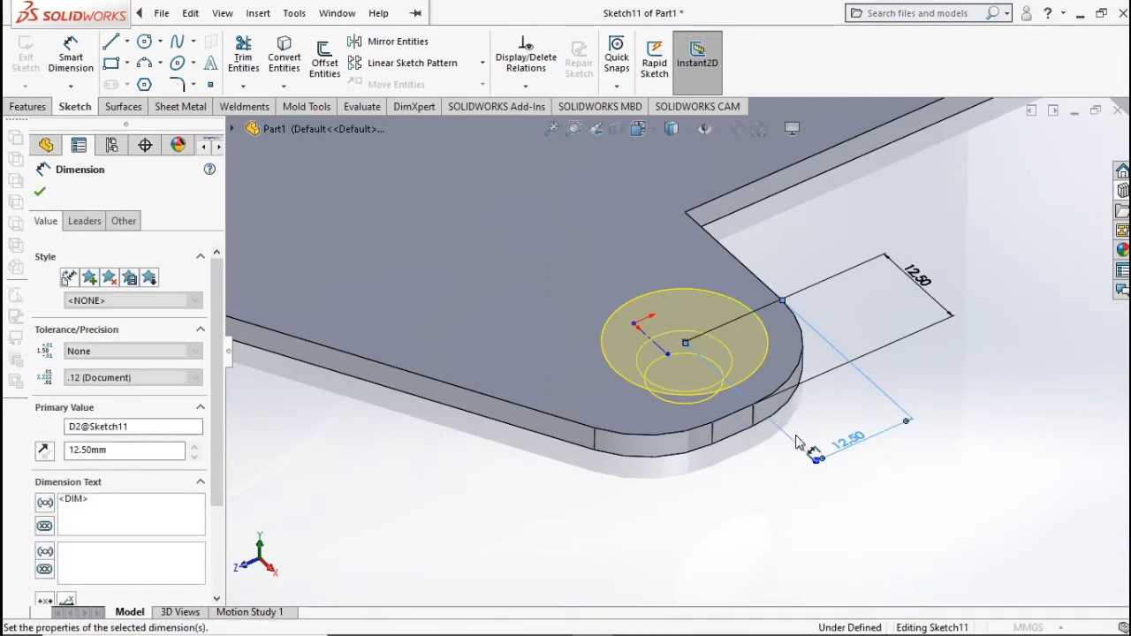
# Step: Finish positioning the emboss and create the counter sink form tool feature on the tab
pyautogui.press('z')
pyautogui.press('z')
pyautogui.scroll(1, 749, 396)
pyautogui.scroll(-2, 639, 291)
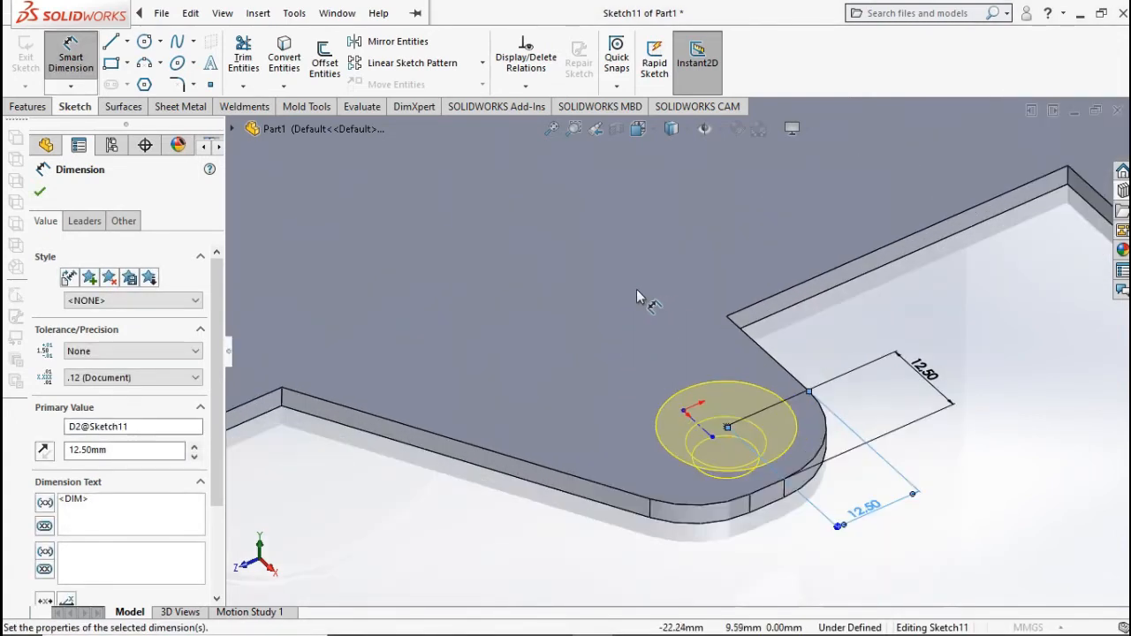
pyautogui.scroll(5, 645, 354)
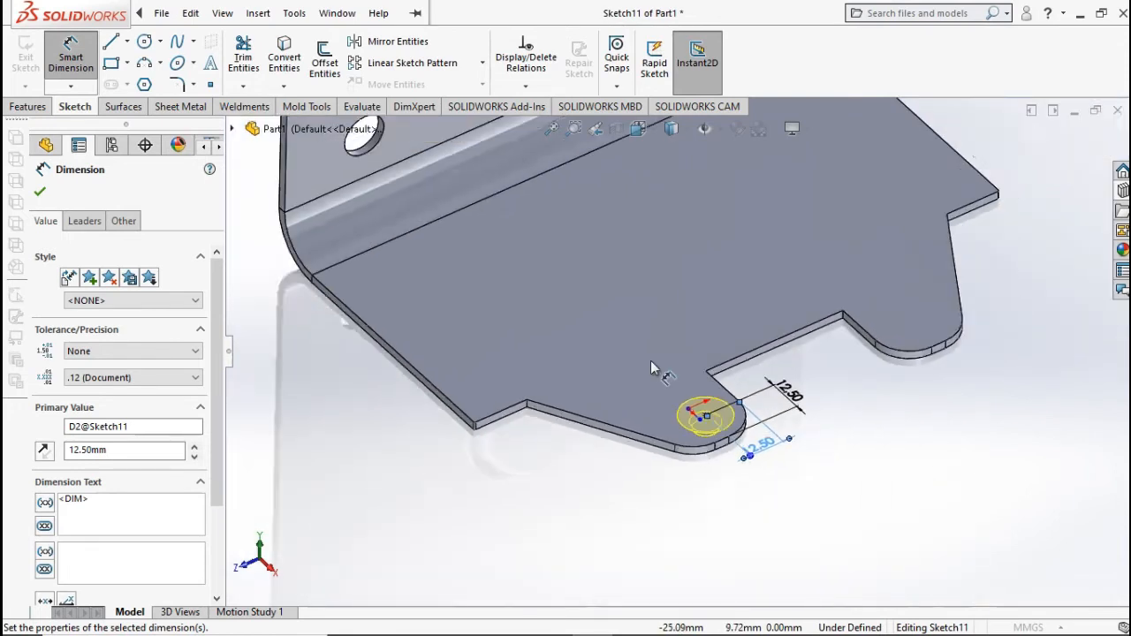
pyautogui.keyDown('ctrl'); pyautogui.moveTo(650, 408); pyautogui.dragTo(651, 440, button='middle'); pyautogui.keyUp('ctrl')
pyautogui.scroll(-2, 642, 380)
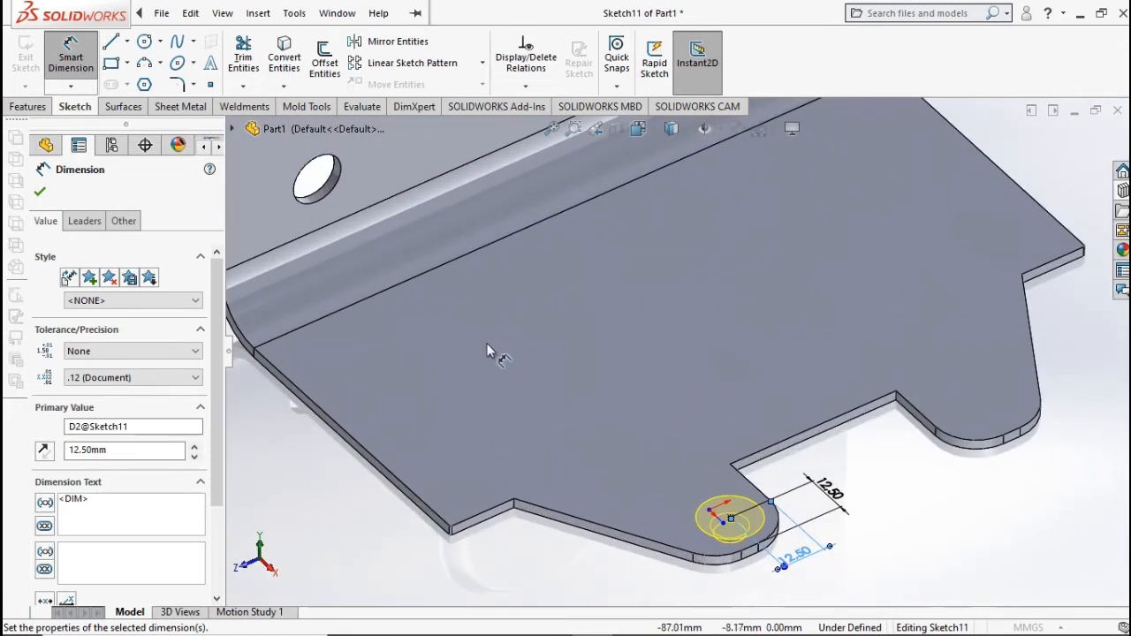
pyautogui.click(40, 192)
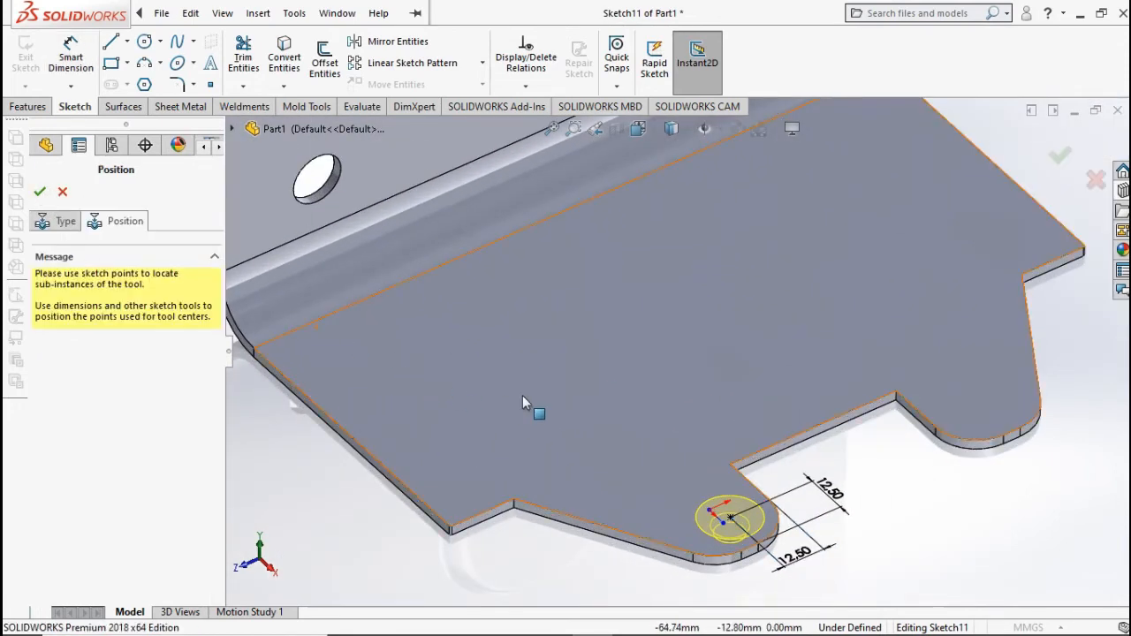
pyautogui.click(40, 191)
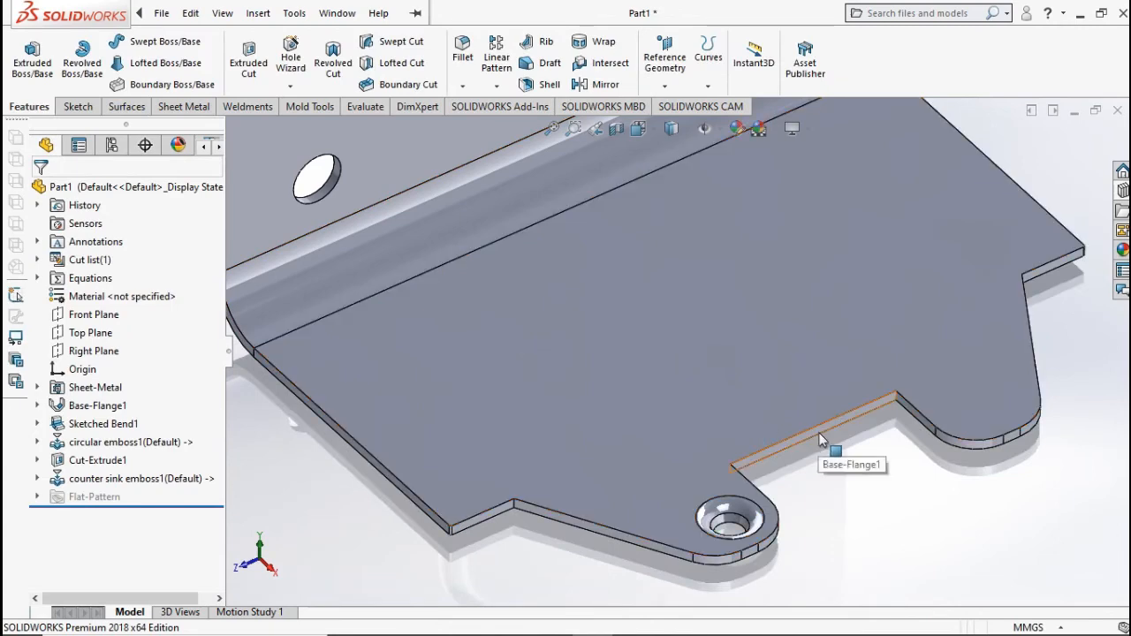
# Step: Place a second counter sink emboss from the Design Library on the horizontal flange, inward of the first one
pyautogui.moveTo(820, 433)
pyautogui.mouseDown(button='middle')
pyautogui.moveTo(815, 552)
pyautogui.moveTo(822, 455)
pyautogui.mouseUp(button='middle')
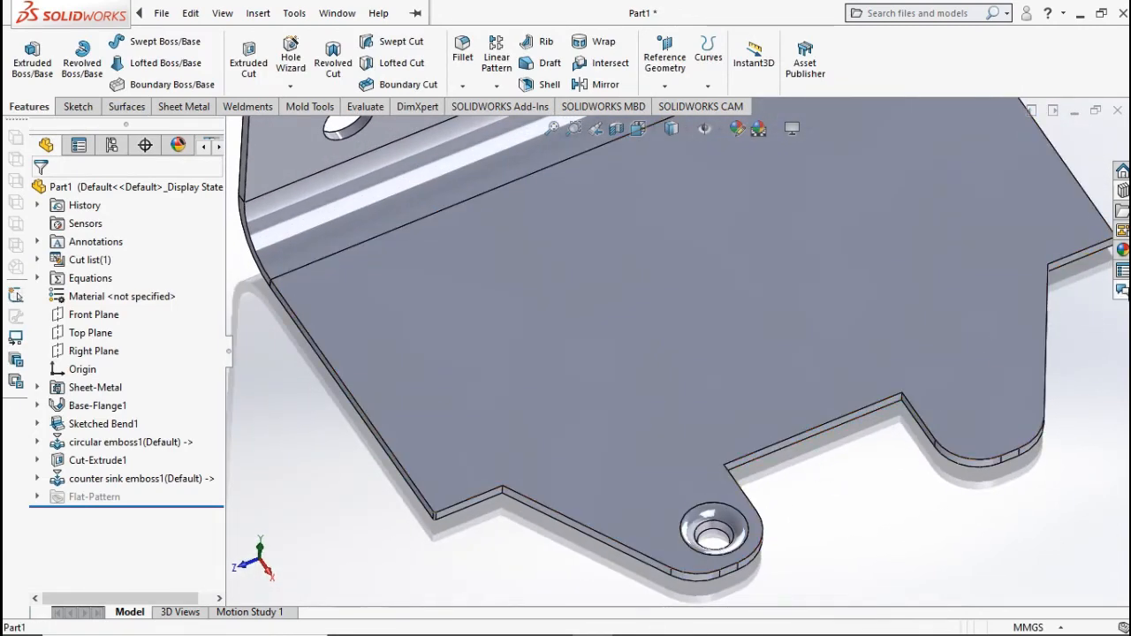
pyautogui.click(1122, 190)
pyautogui.moveTo(976, 322); pyautogui.dragTo(557, 460)
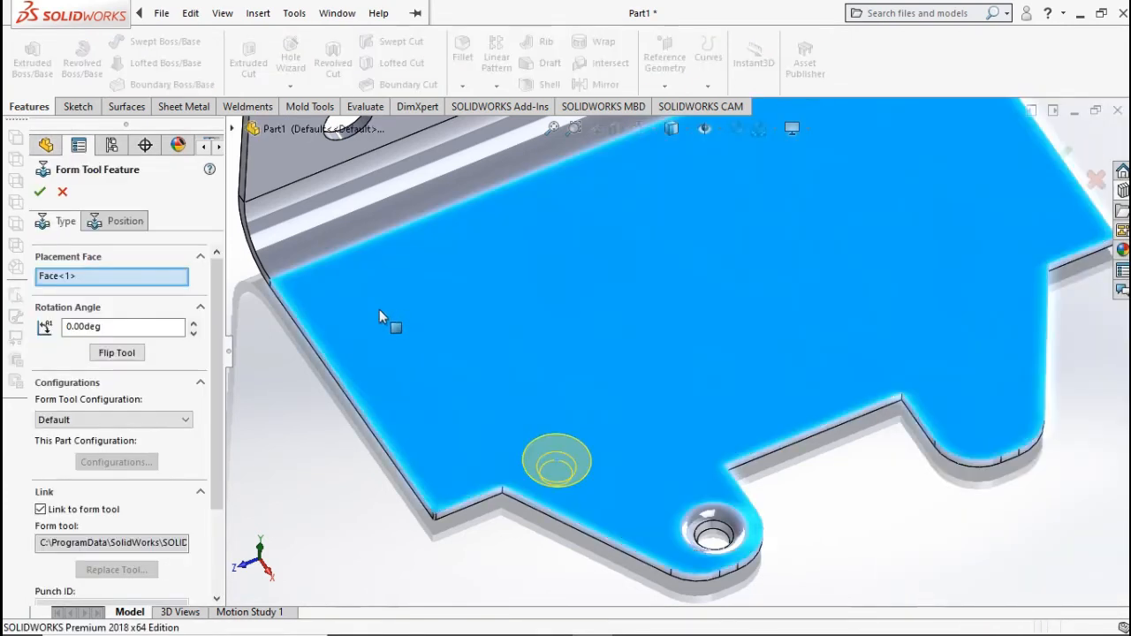
# Step: Dimension the second emboss's center 35 mm from the first emboss, measured perpendicular to the bend line
pyautogui.click(97, 221)
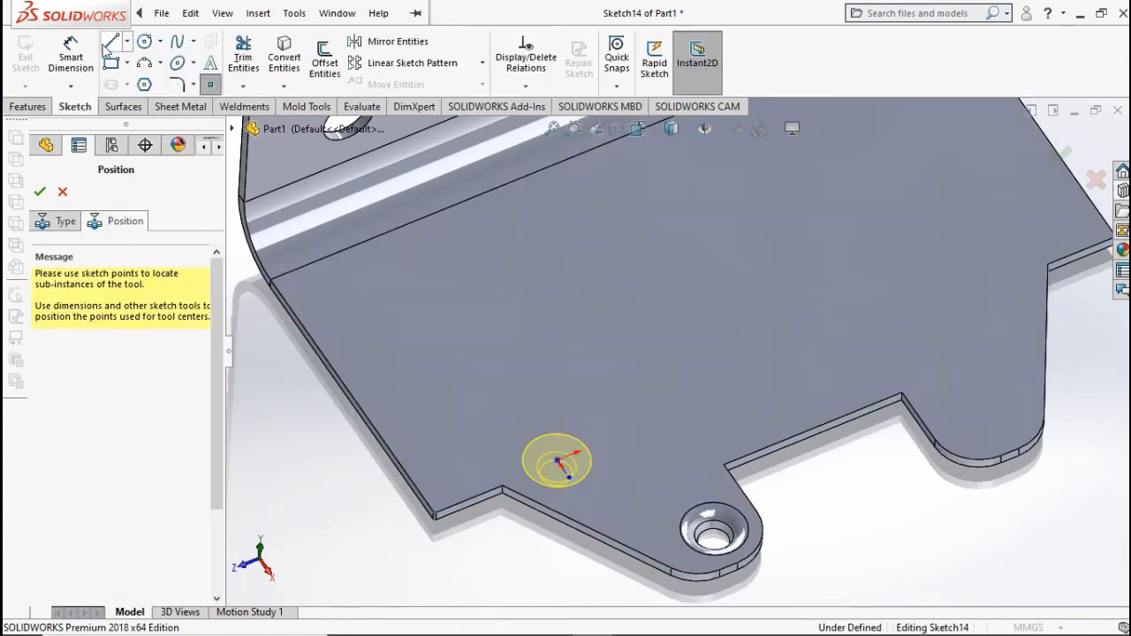
pyautogui.click(71, 55)
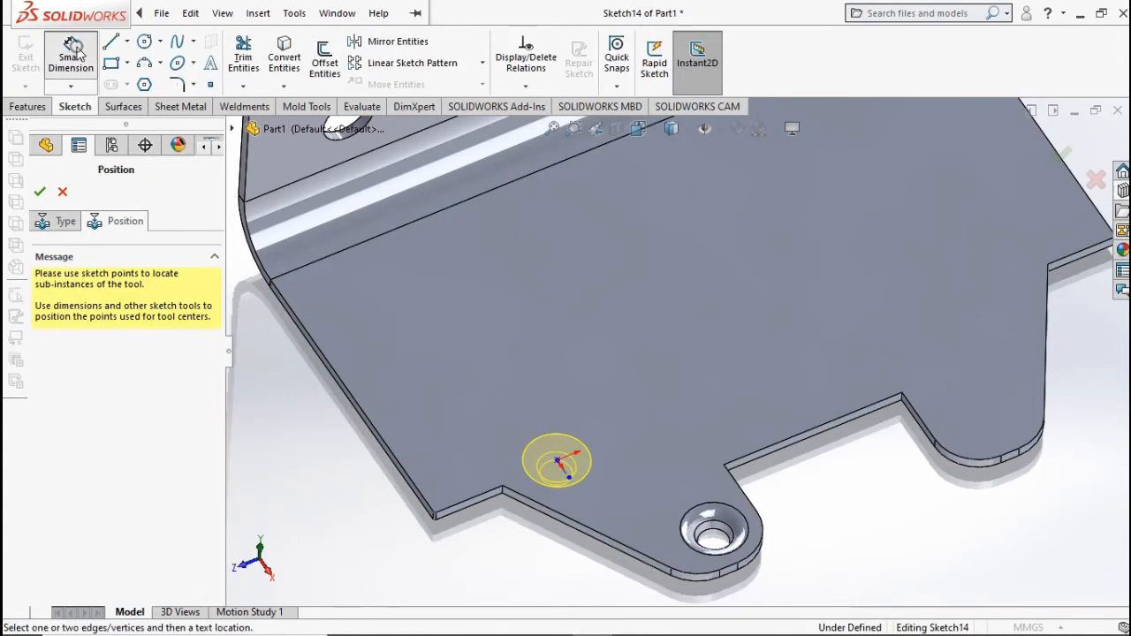
pyautogui.click(557, 461)
pyautogui.click(712, 562)
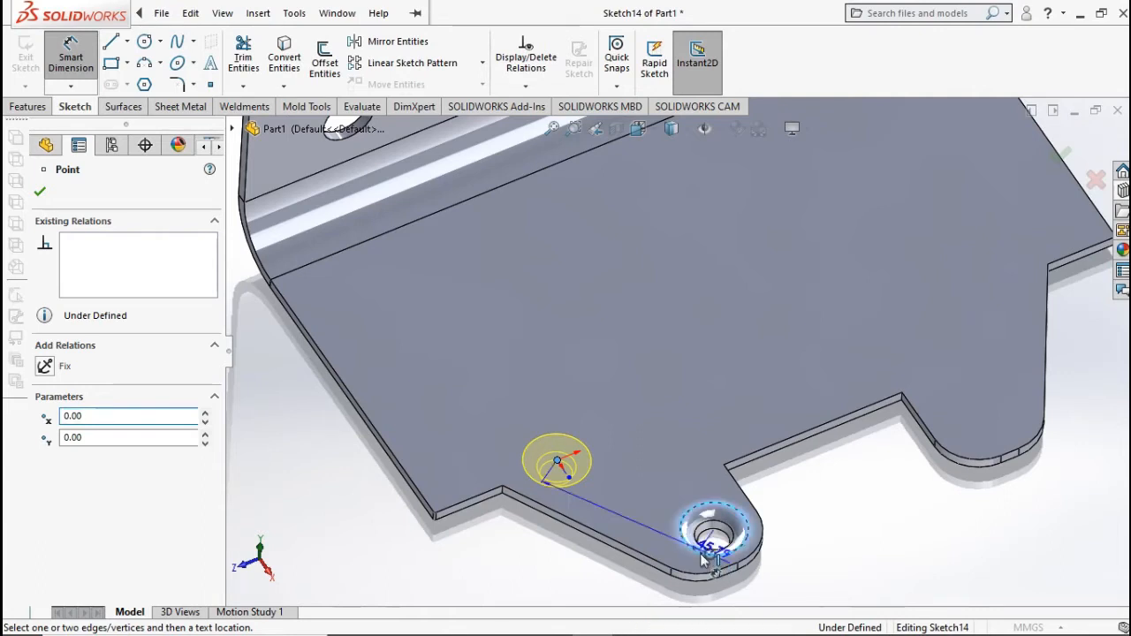
pyautogui.click(515, 569)
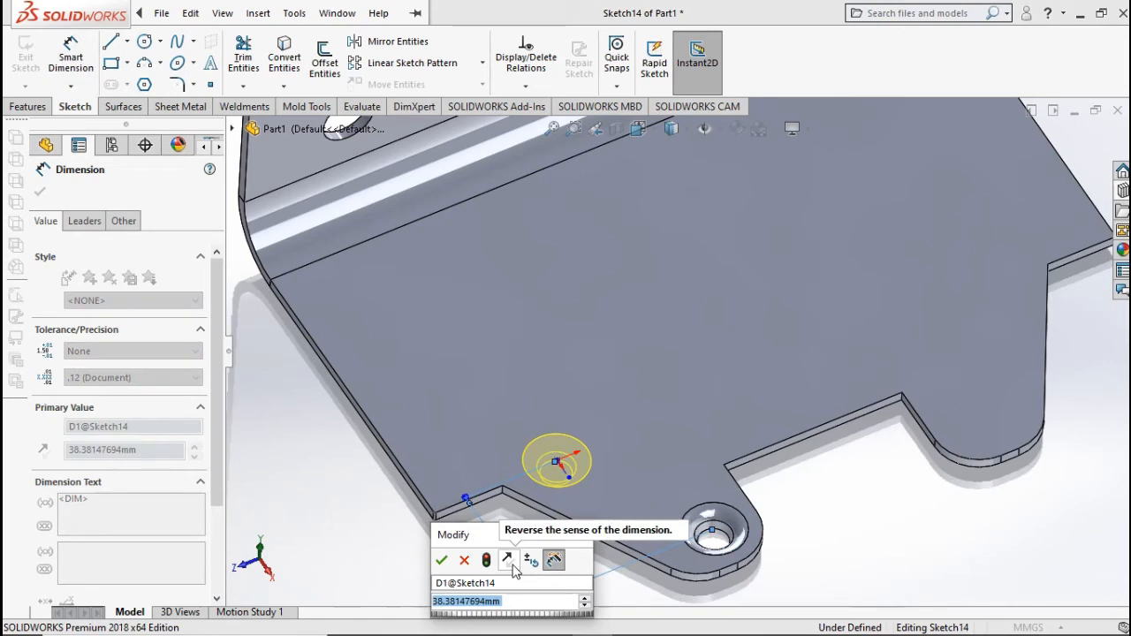
pyautogui.click(440, 562)
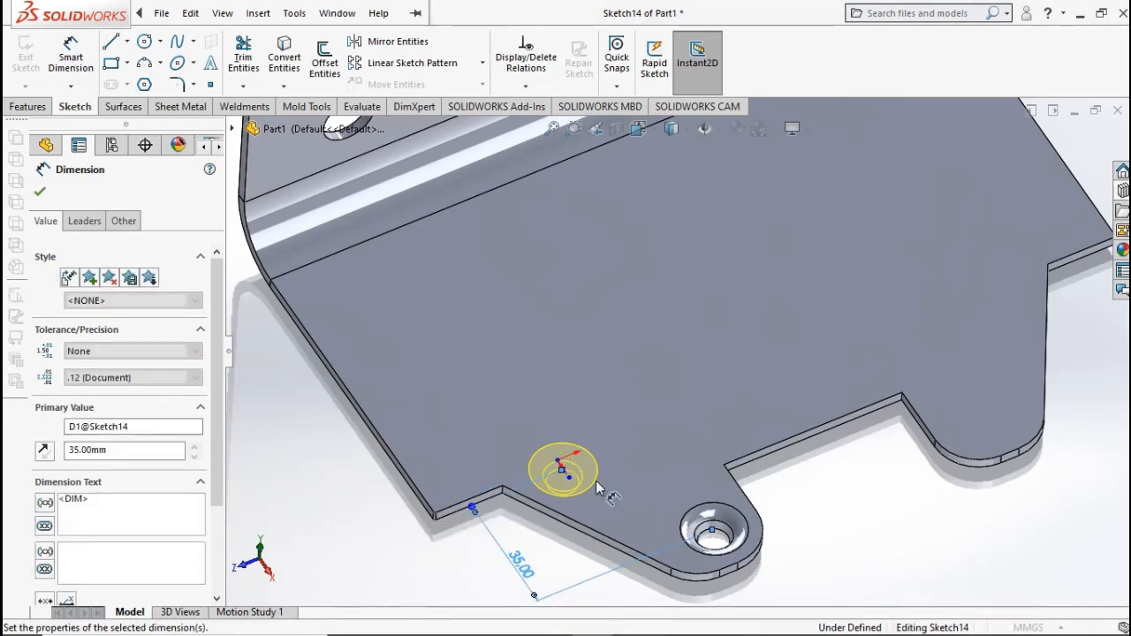
# Step: Dimension the second emboss's center 25 mm from the first emboss, measured parallel to the bend line
pyautogui.scroll(4, 587, 484)
pyautogui.scroll(-1, 570, 402)
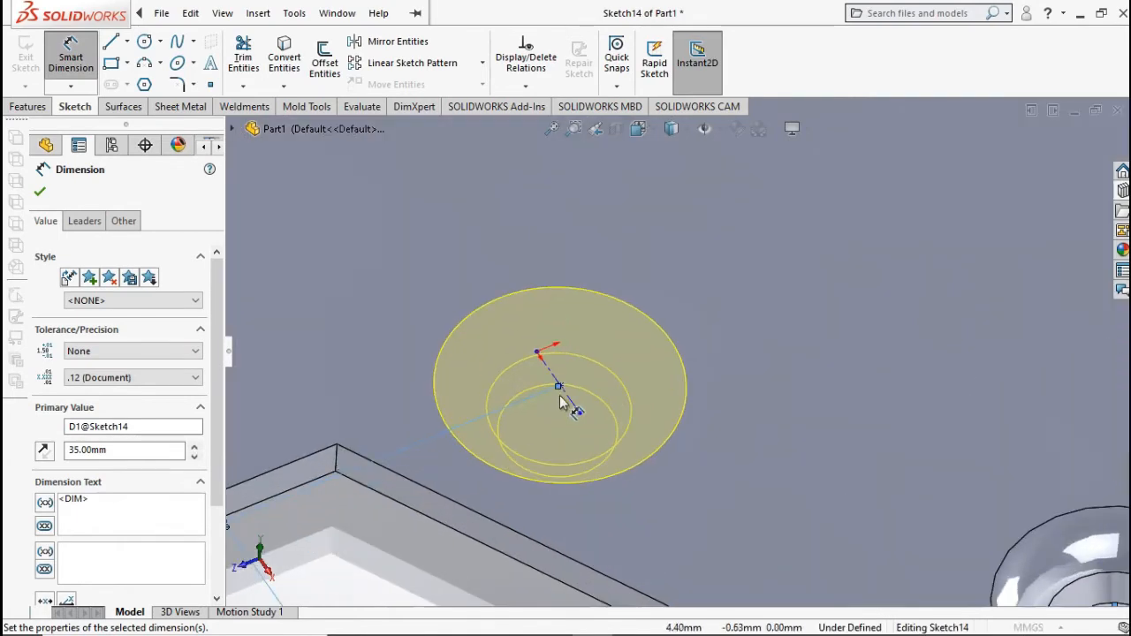
pyautogui.click(559, 387)
pyautogui.scroll(5, 559, 389)
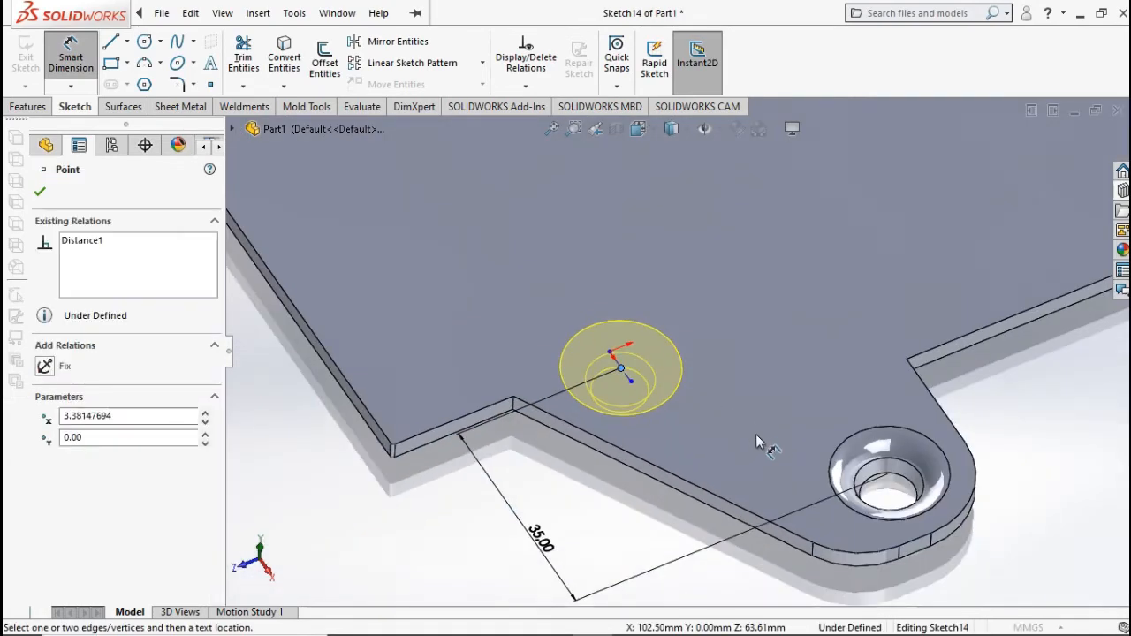
pyautogui.click(823, 409)
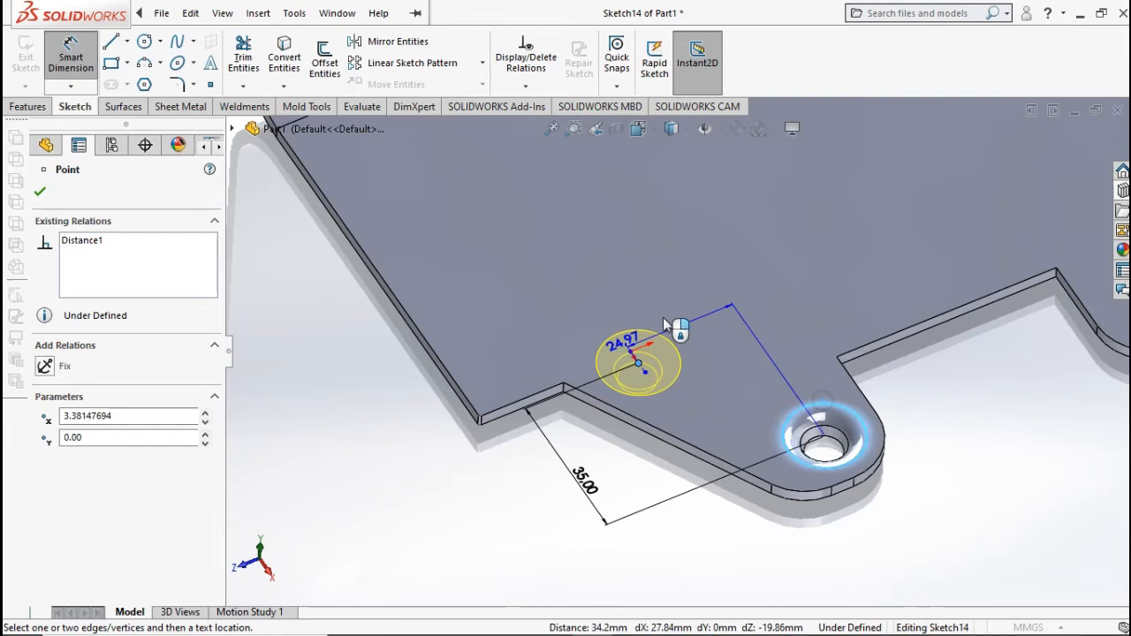
pyautogui.click(635, 276)
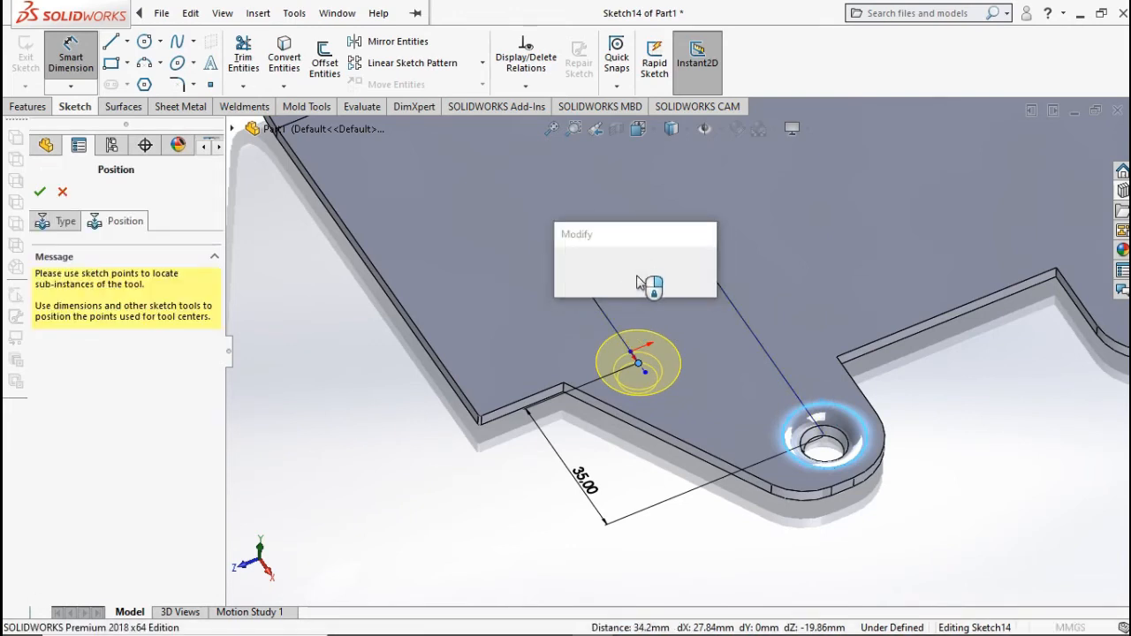
pyautogui.write('25')
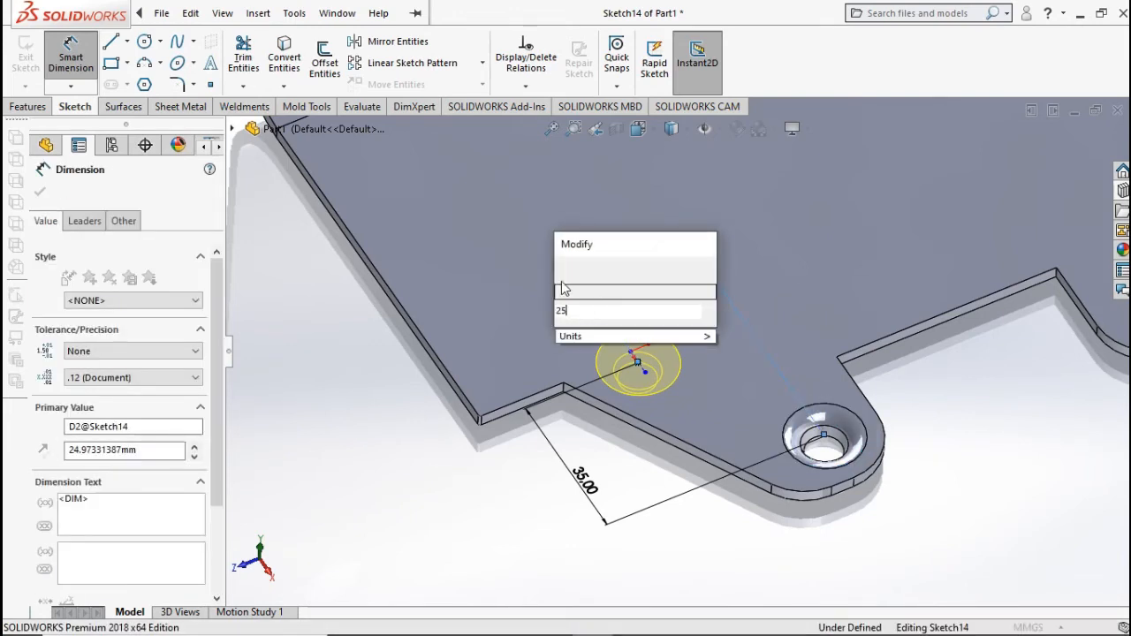
pyautogui.click(562, 269)
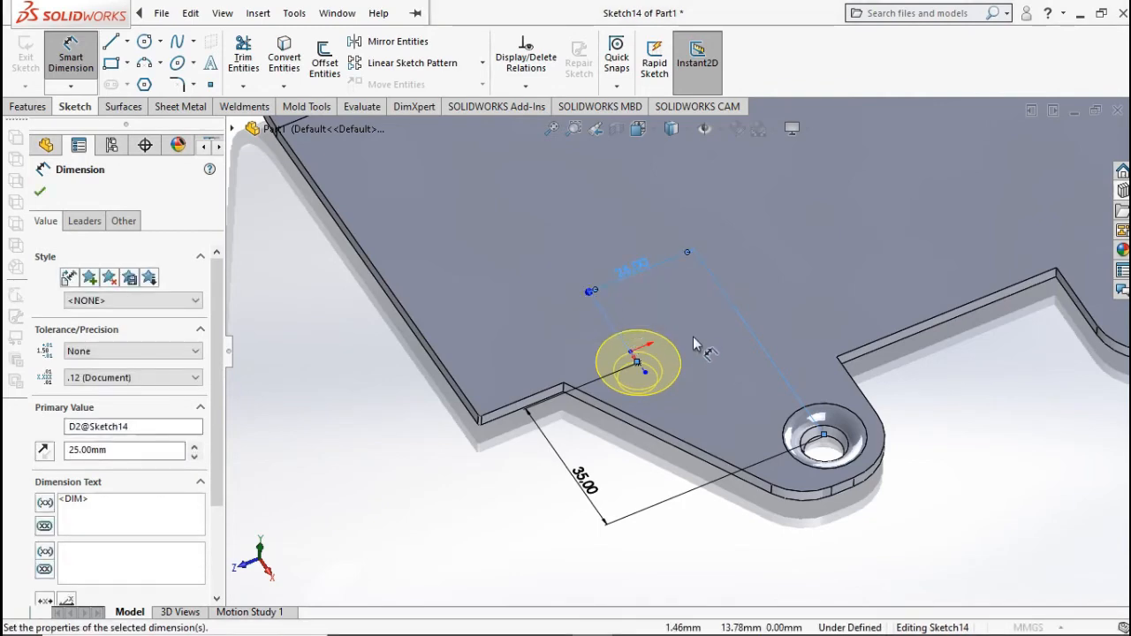
pyautogui.moveTo(694, 345); pyautogui.dragTo(442, 211, button='middle')
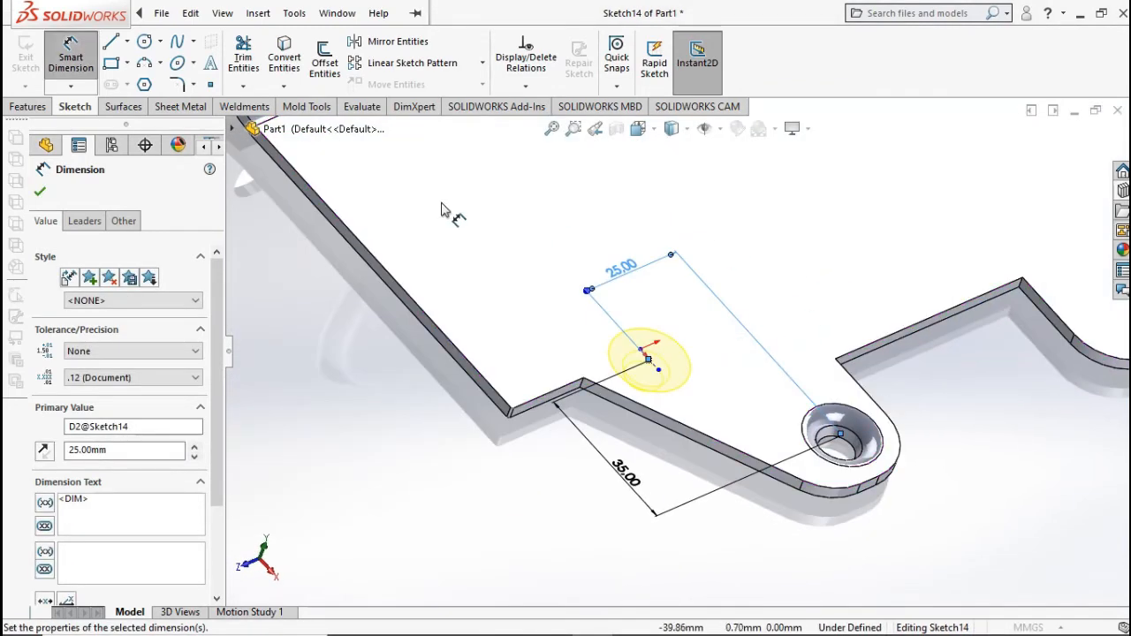
pyautogui.click(40, 193)
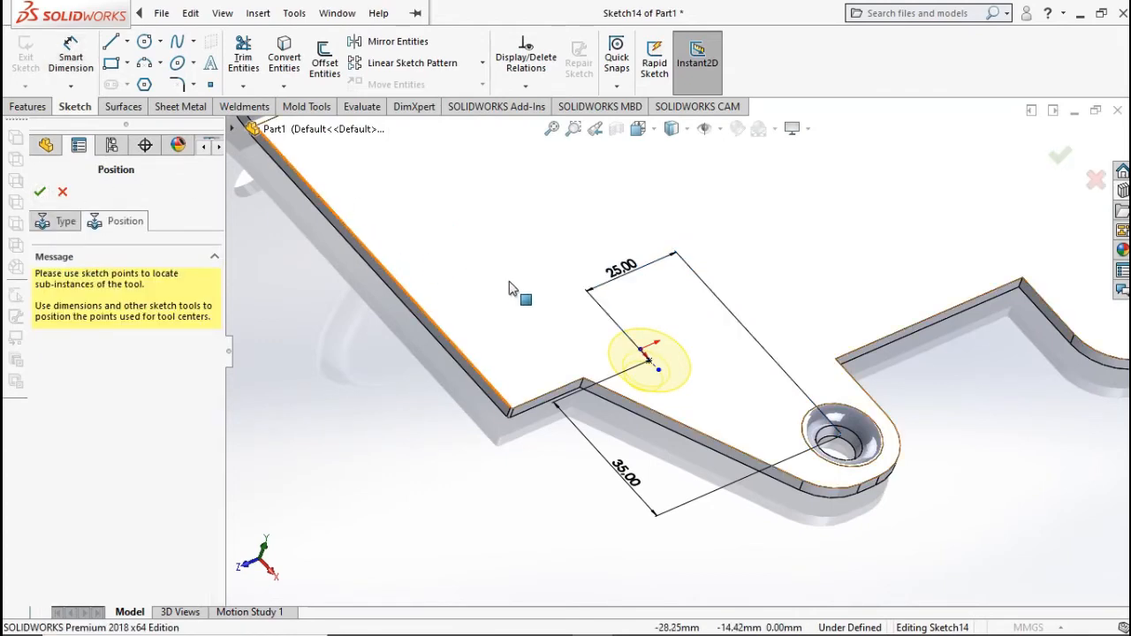
# Step: Finish positioning the second counter sink emboss and create its form tool feature on the horizontal flange
pyautogui.click(1060, 156)
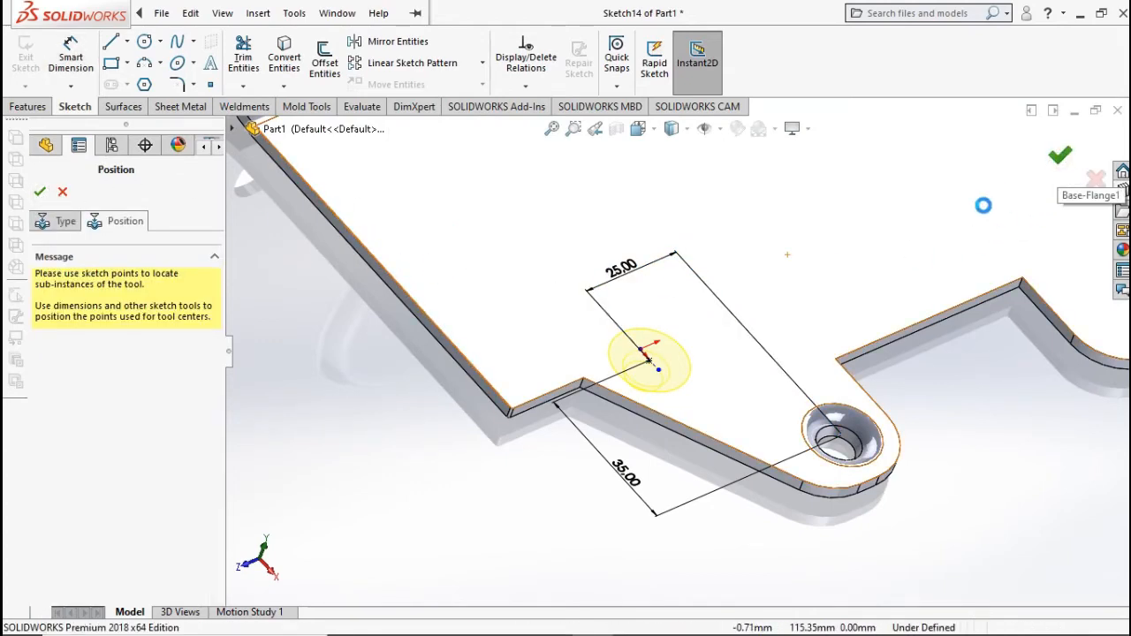
pyautogui.moveTo(906, 245)
pyautogui.mouseDown(button='middle')
pyautogui.moveTo(896, 257)
pyautogui.moveTo(720, 294)
pyautogui.moveTo(669, 375)
pyautogui.moveTo(645, 387)
pyautogui.mouseUp(button='middle')
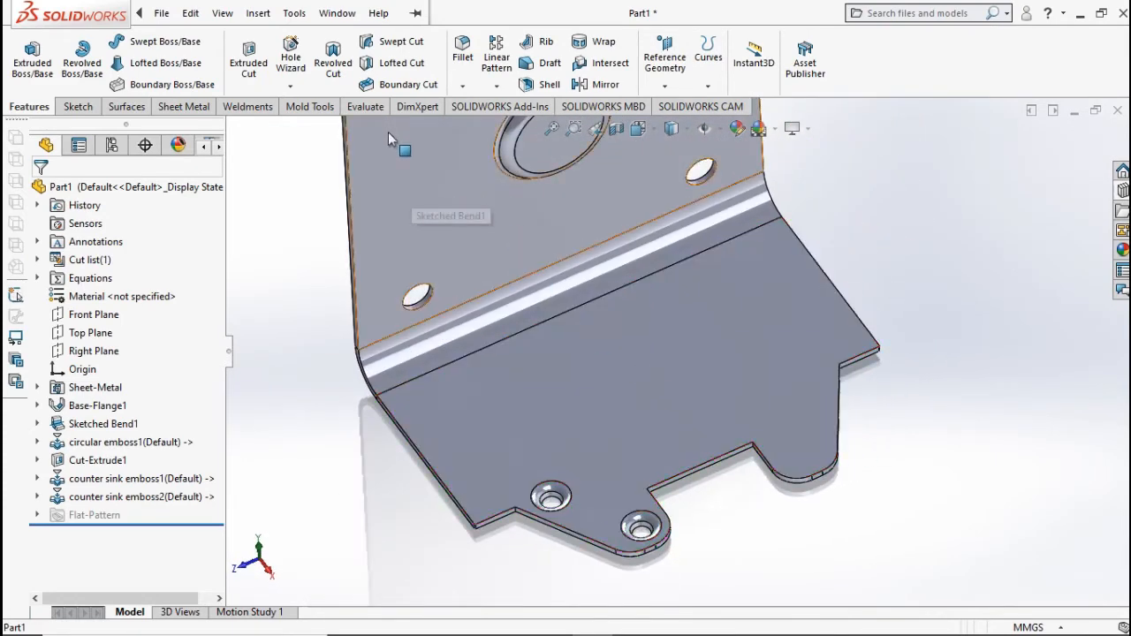
# Step: Linear-pattern both counter sink embosses along the horizontal flange's side edge toward the bend, with 35 mm spacing and 3 instances
pyautogui.click(486, 71)
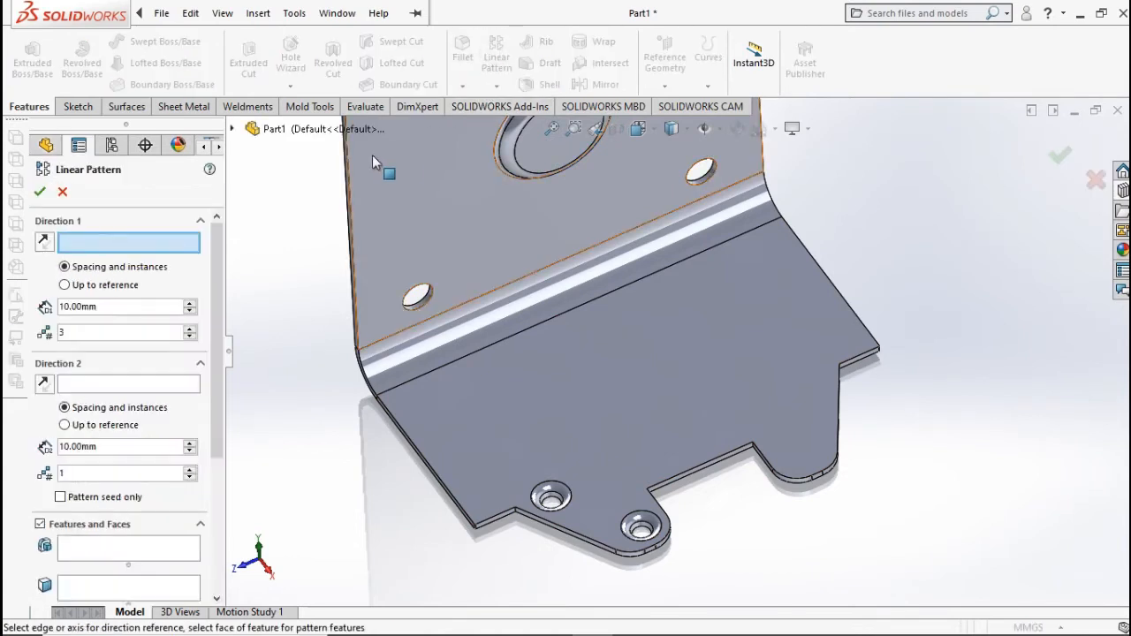
pyautogui.click(385, 404)
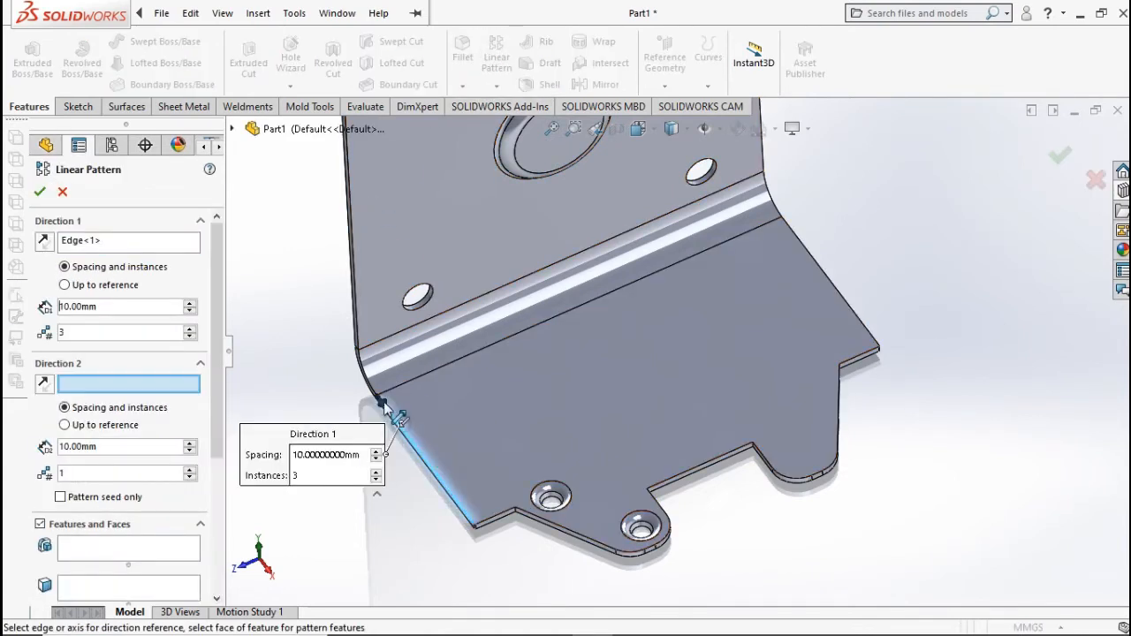
pyautogui.click(141, 552)
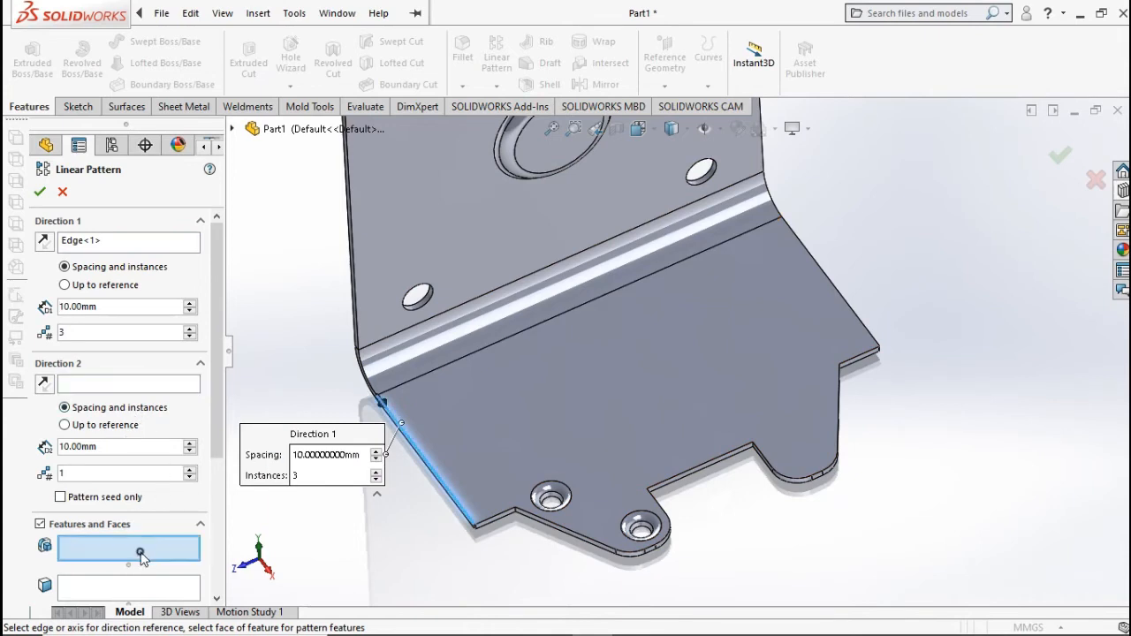
pyautogui.click(564, 500)
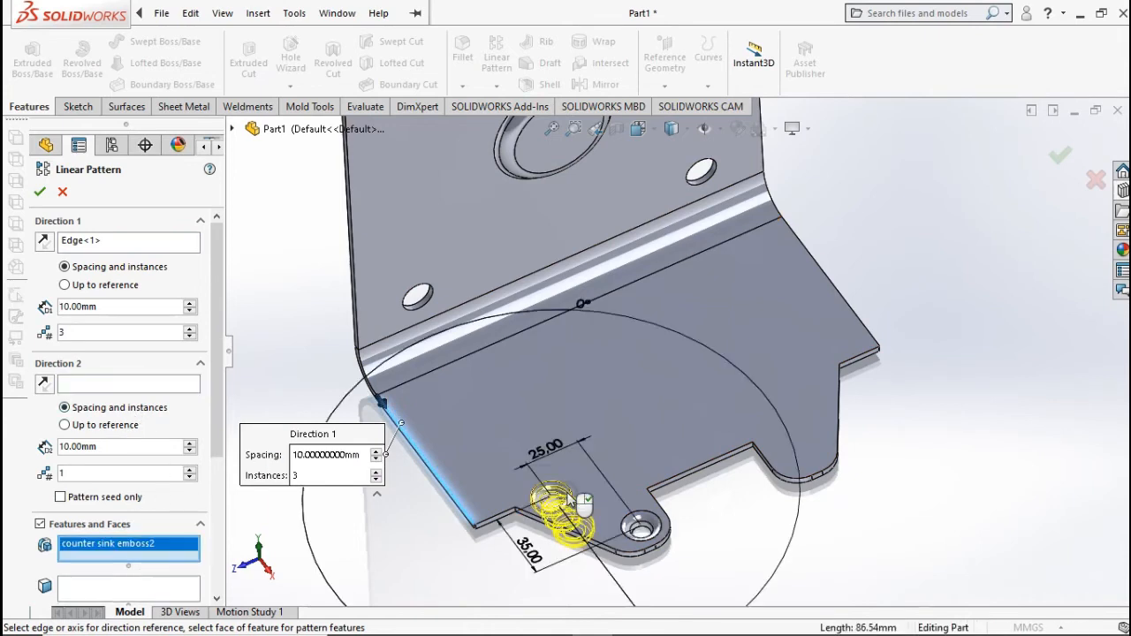
pyautogui.click(643, 528)
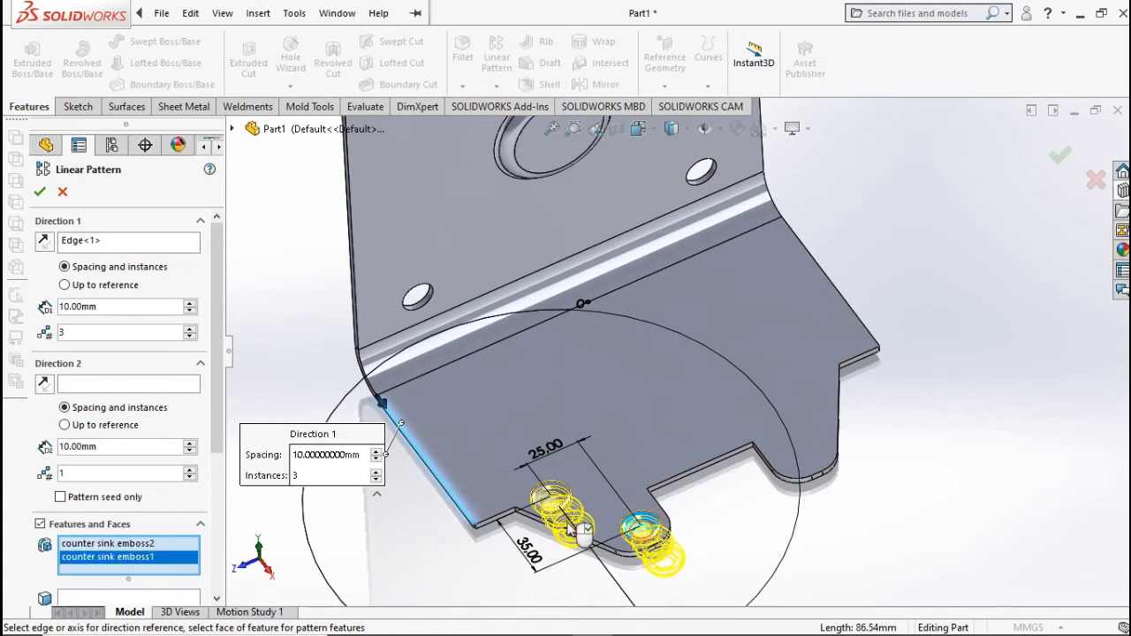
pyautogui.click(46, 244)
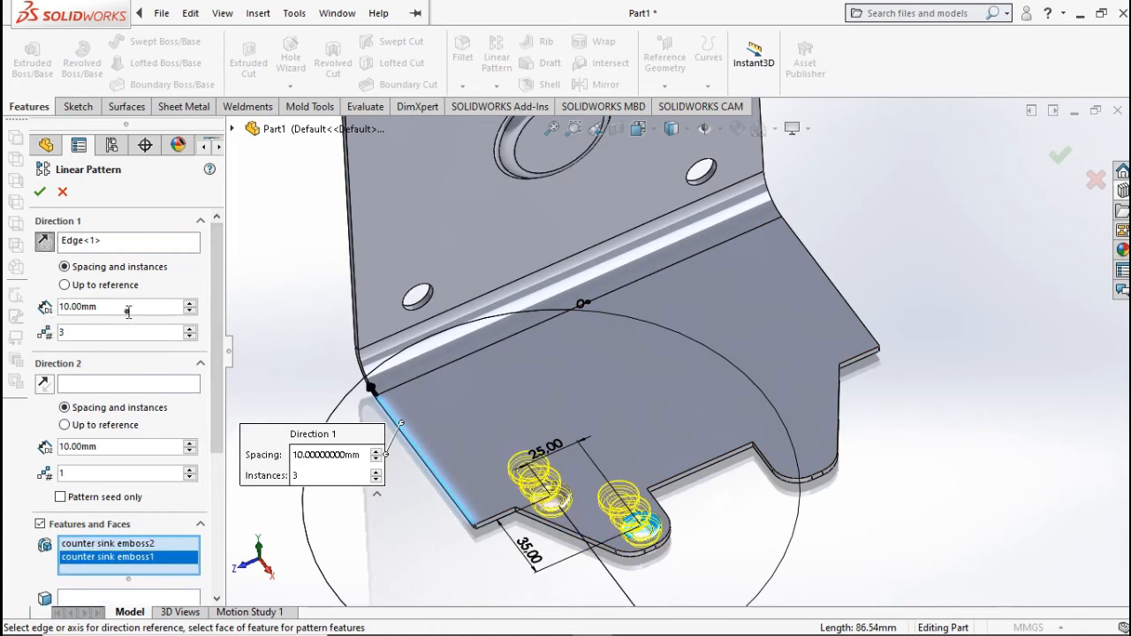
pyautogui.write('35')
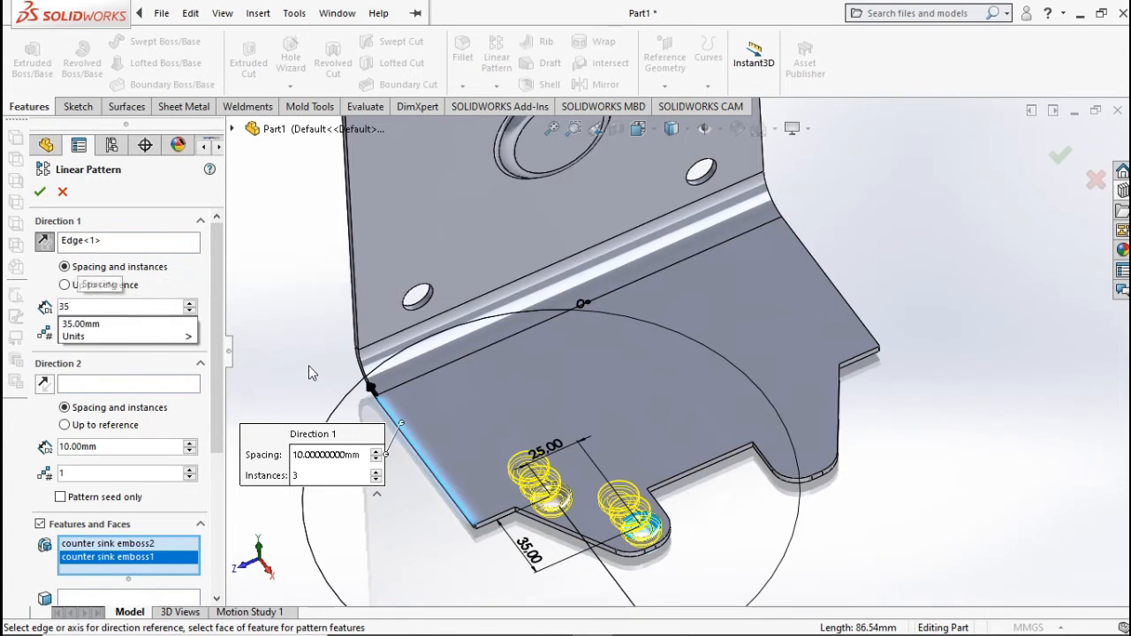
pyautogui.press('Return')
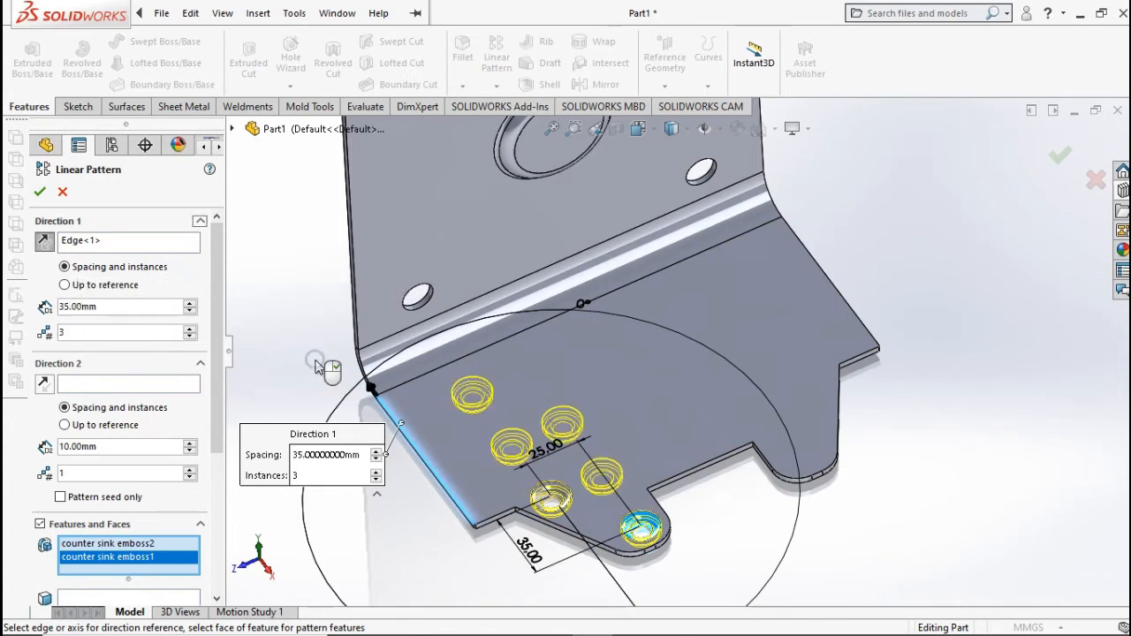
pyautogui.click(1060, 156)
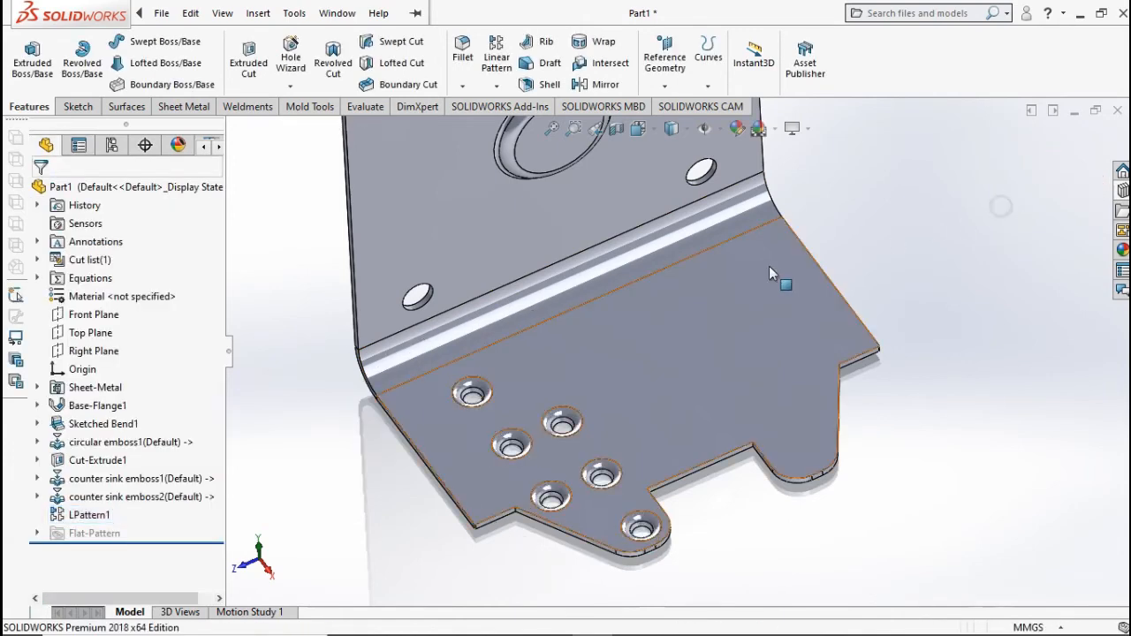
# Step: Mirror the first counter sink emboss and the linear pattern about the Front Plane
pyautogui.keyDown('ctrl'); pyautogui.moveTo(769, 266); pyautogui.dragTo(709, 337, button='middle'); pyautogui.keyUp('ctrl')
pyautogui.scroll(2, 761, 323)
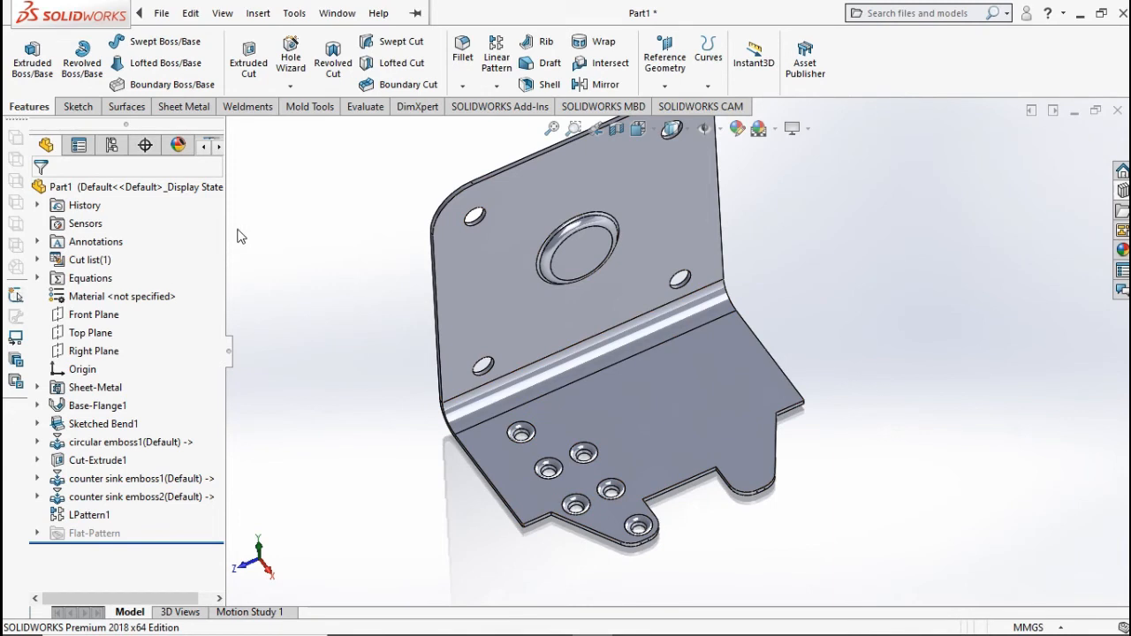
pyautogui.click(580, 85)
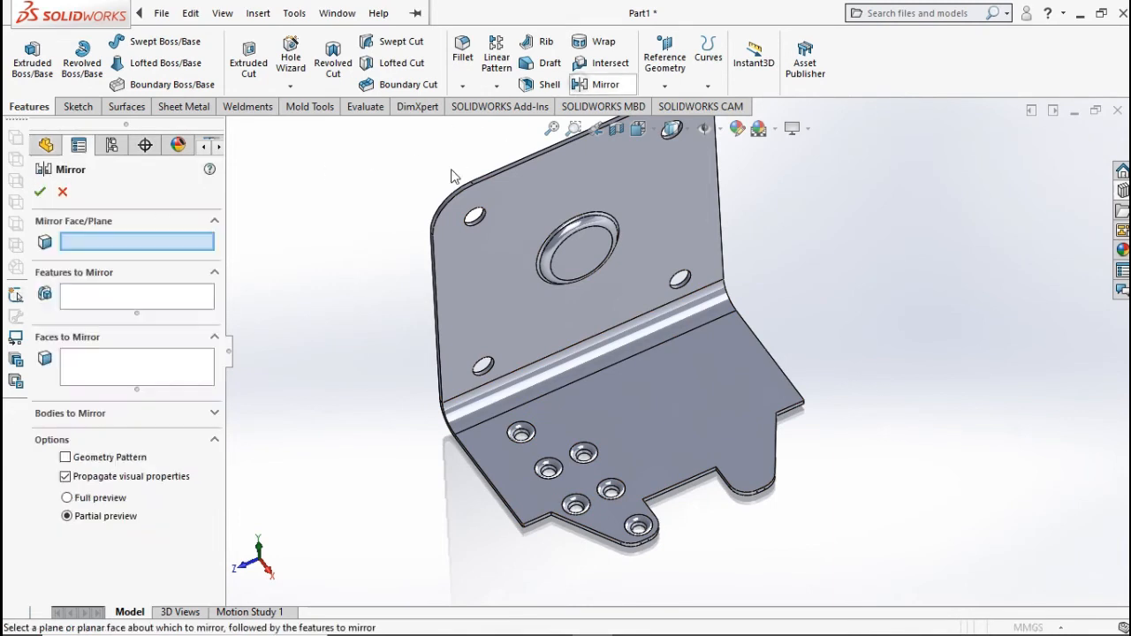
pyautogui.click(233, 130)
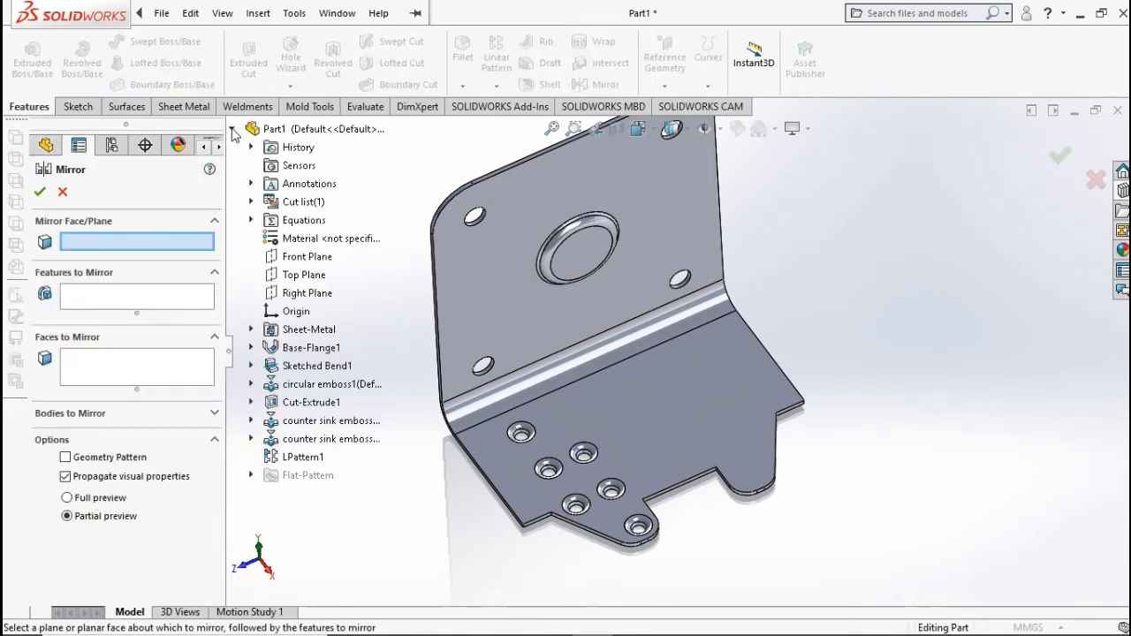
pyautogui.click(310, 258)
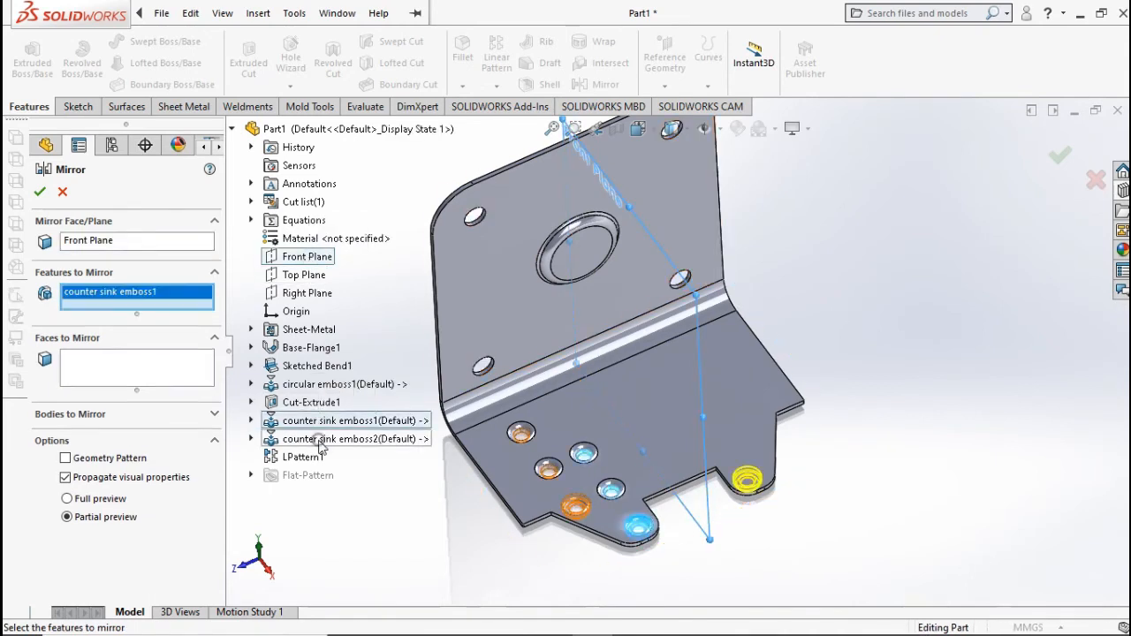
pyautogui.click(303, 457)
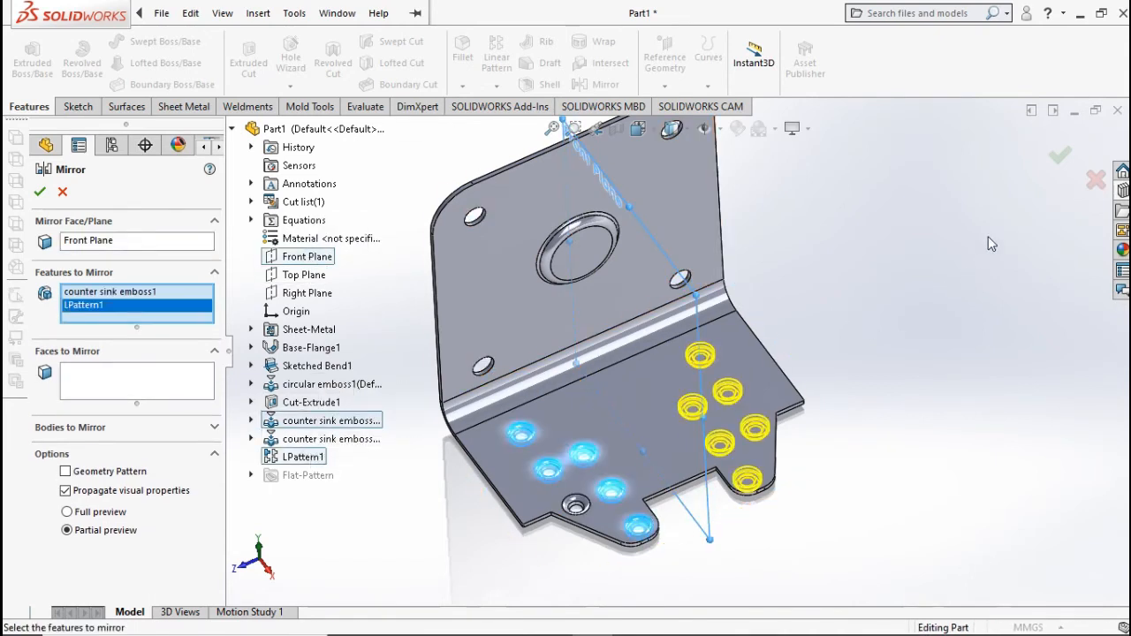
pyautogui.click(1060, 155)
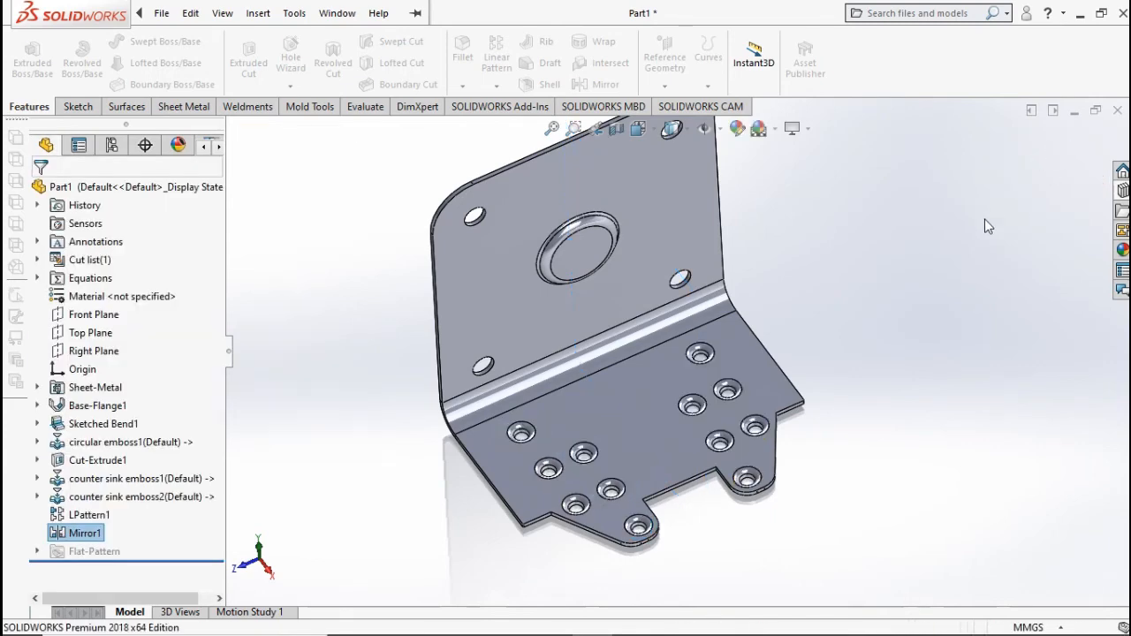
# Step: Start a sketch on the horizontal flange's face and draw a horizontal centerline about 99 mm long from the notch edge's midpoint toward the bend
pyautogui.moveTo(814, 378); pyautogui.dragTo(800, 403, button='middle')
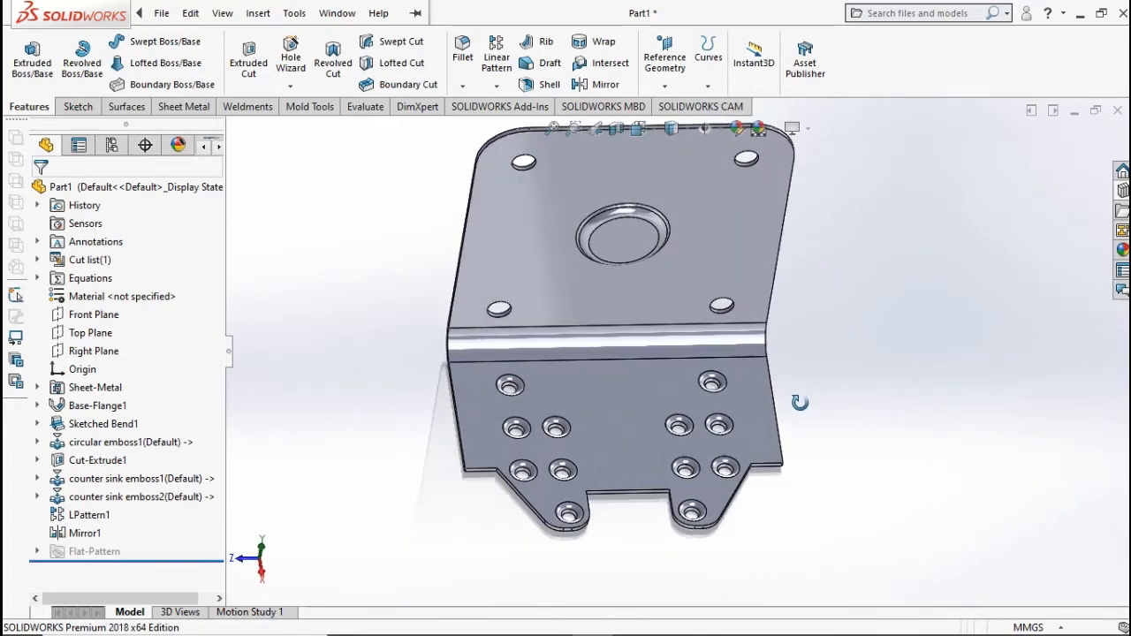
pyautogui.click(617, 446)
pyautogui.click(690, 398)
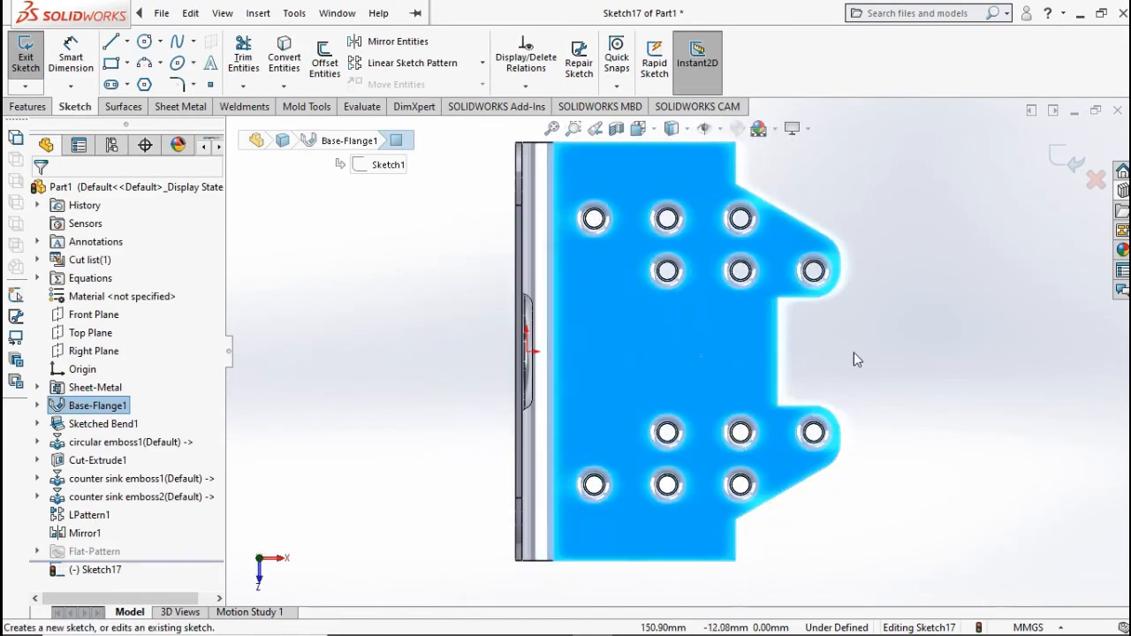
pyautogui.click(126, 42)
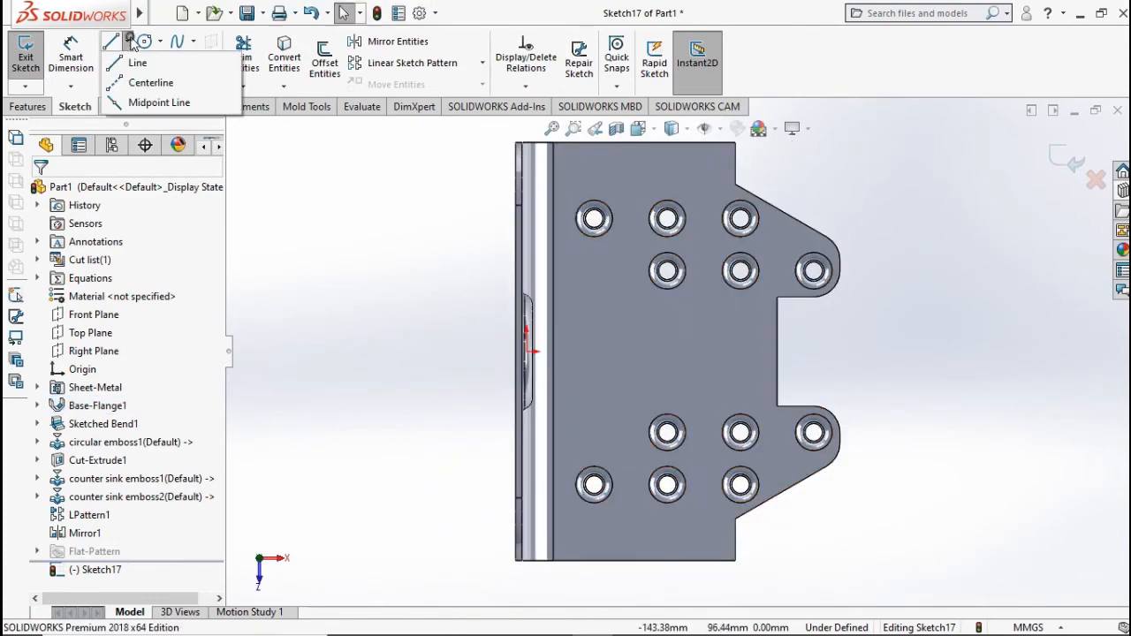
pyautogui.click(146, 83)
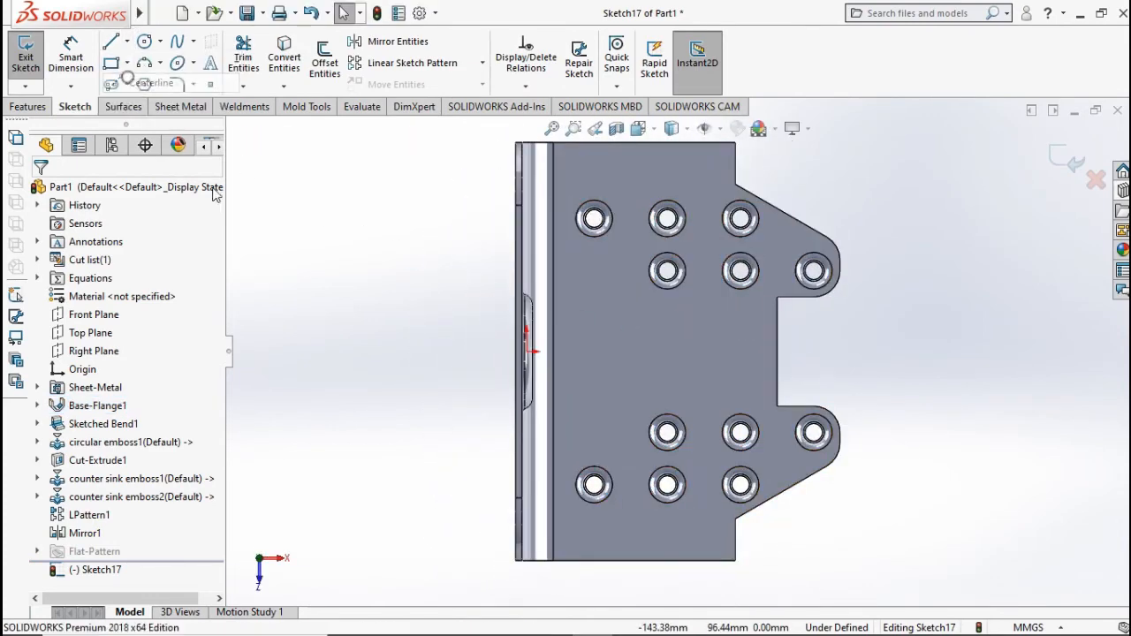
pyautogui.click(775, 352)
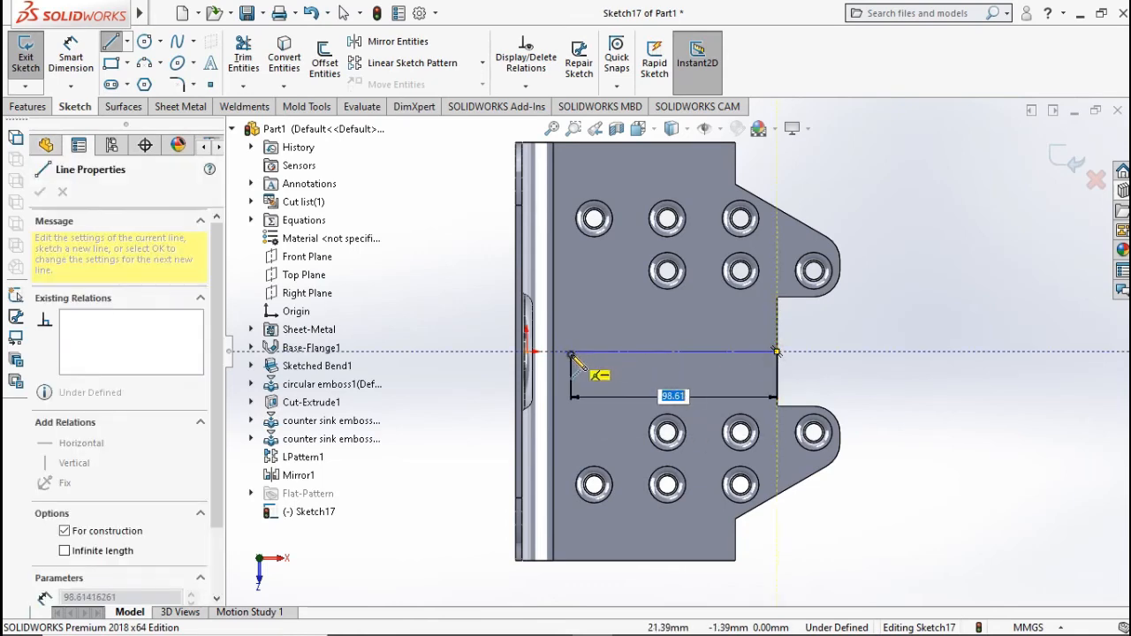
pyautogui.doubleClick(570, 354)
pyautogui.scroll(-3, 756, 323)
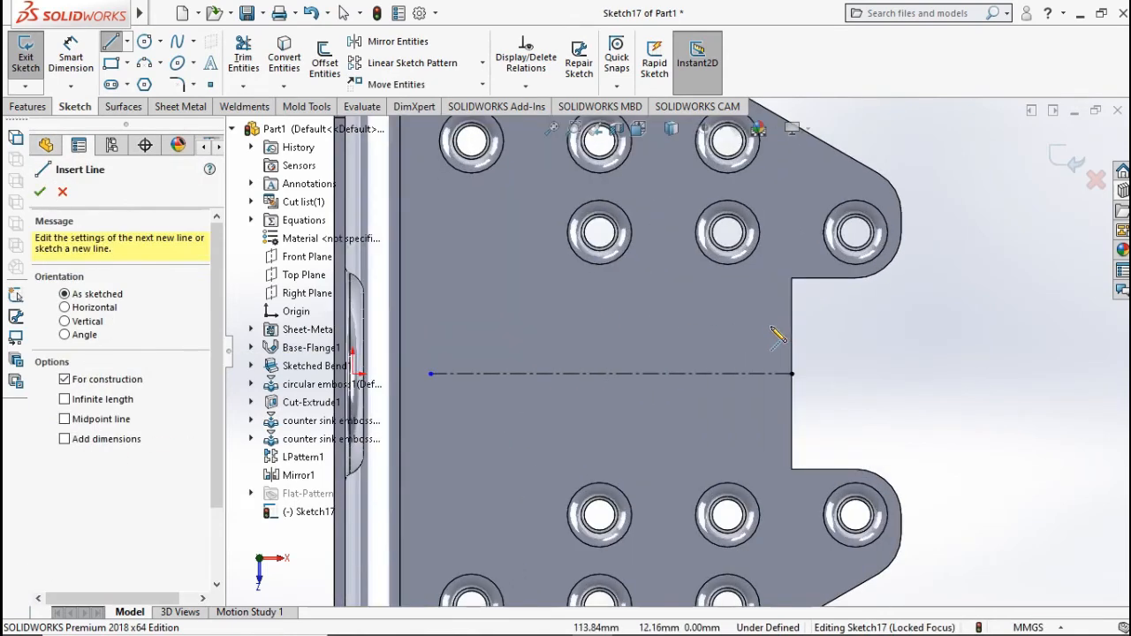
# Step: Sketch a straight slot along the centerline, about 33.5 mm between arc centers and about 15.5 mm wide
pyautogui.click(109, 85)
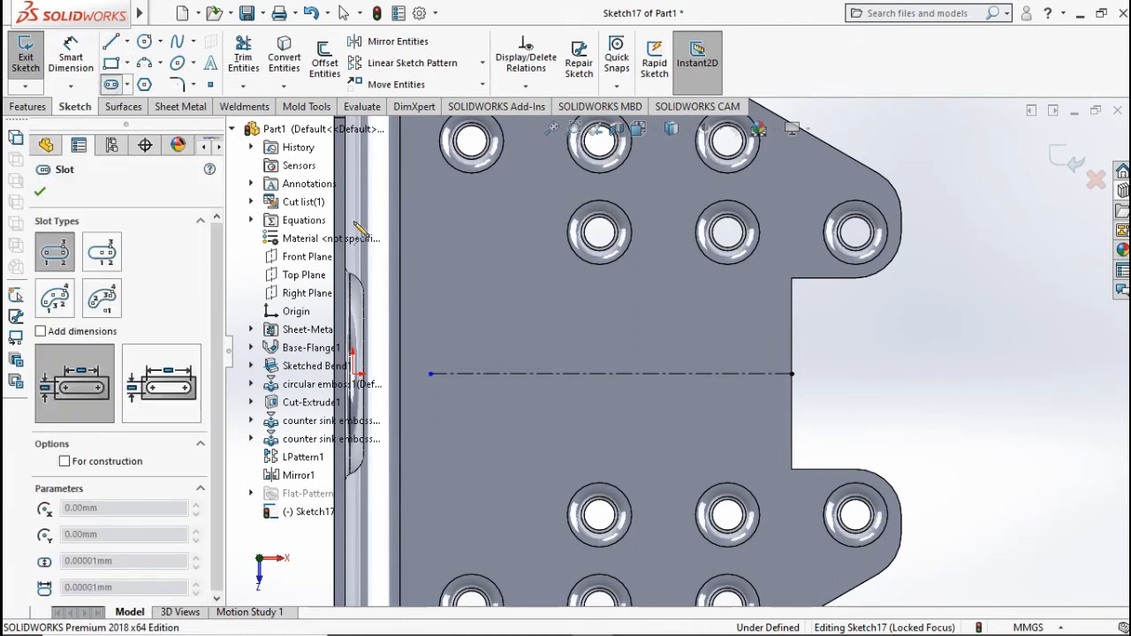
pyautogui.click(599, 375)
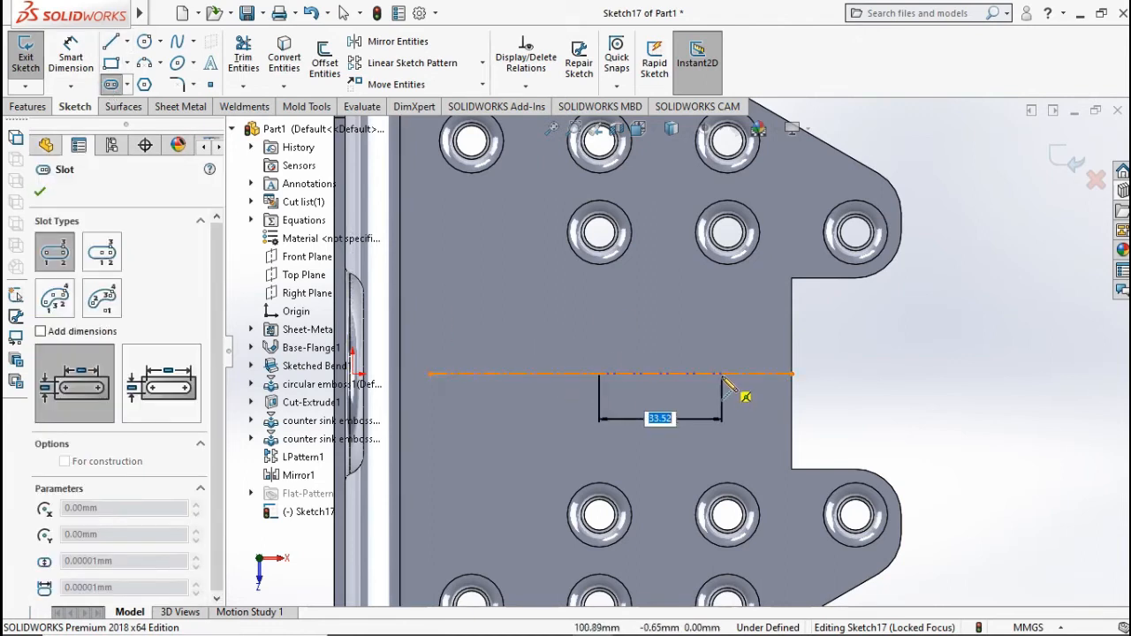
pyautogui.click(727, 363)
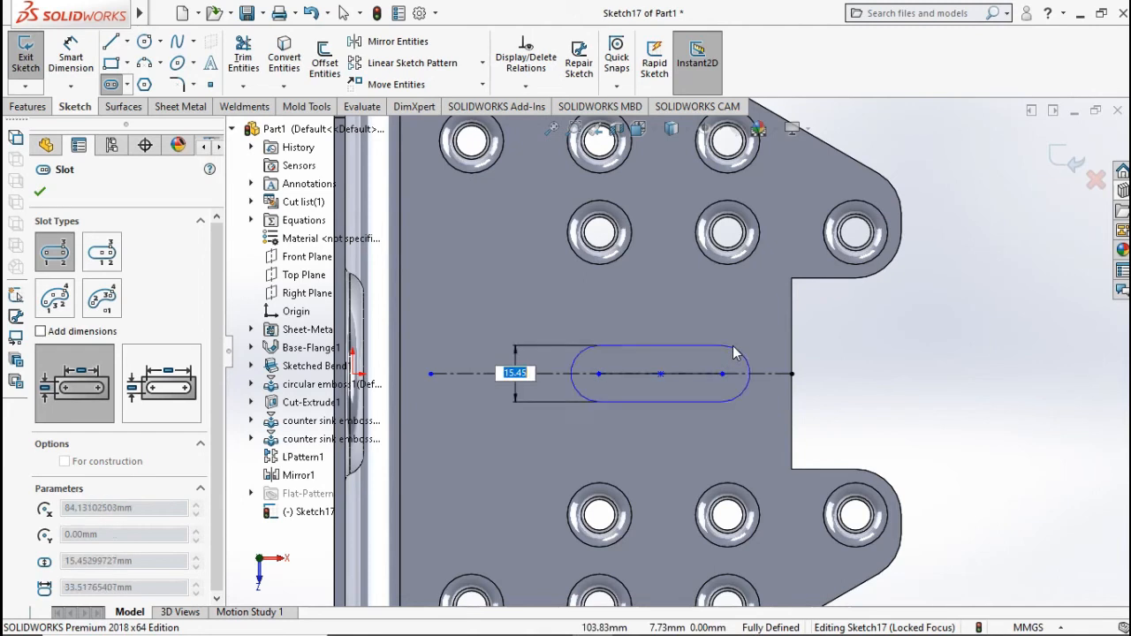
pyautogui.click(733, 346)
pyautogui.press('Escape')
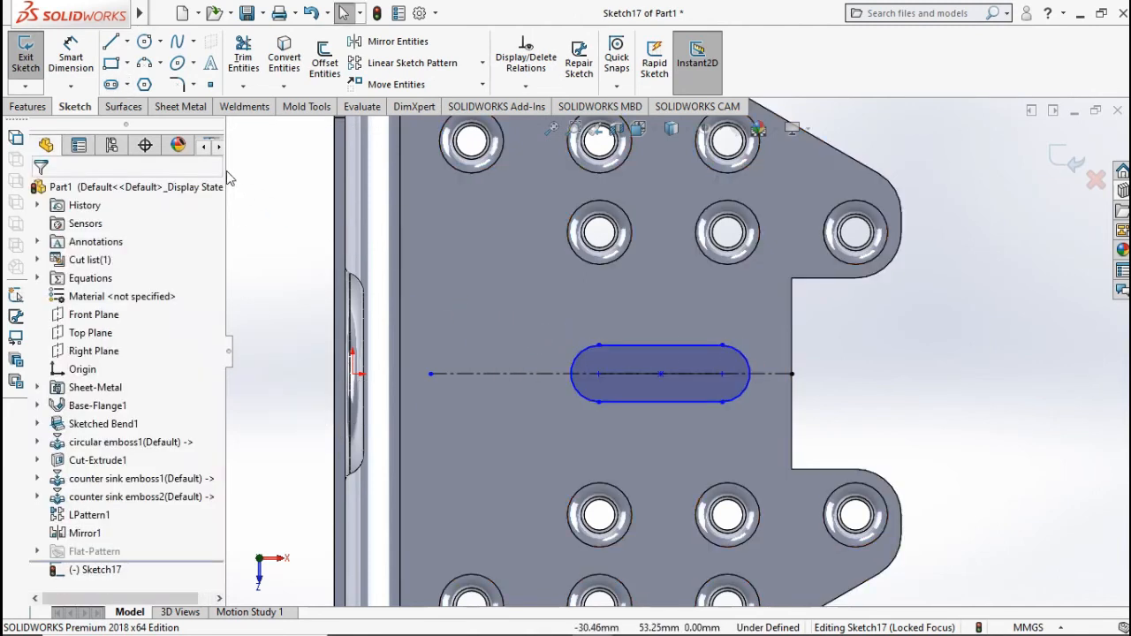
# Step: Dimension the slot's width as 15 mm
pyautogui.click(84, 66)
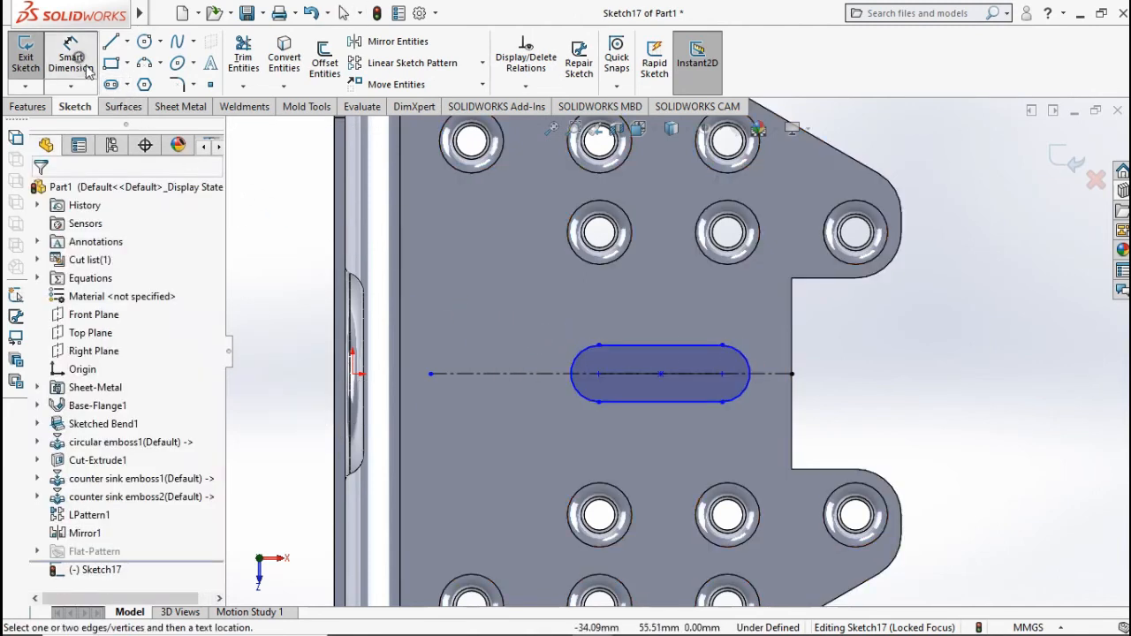
pyautogui.click(667, 352)
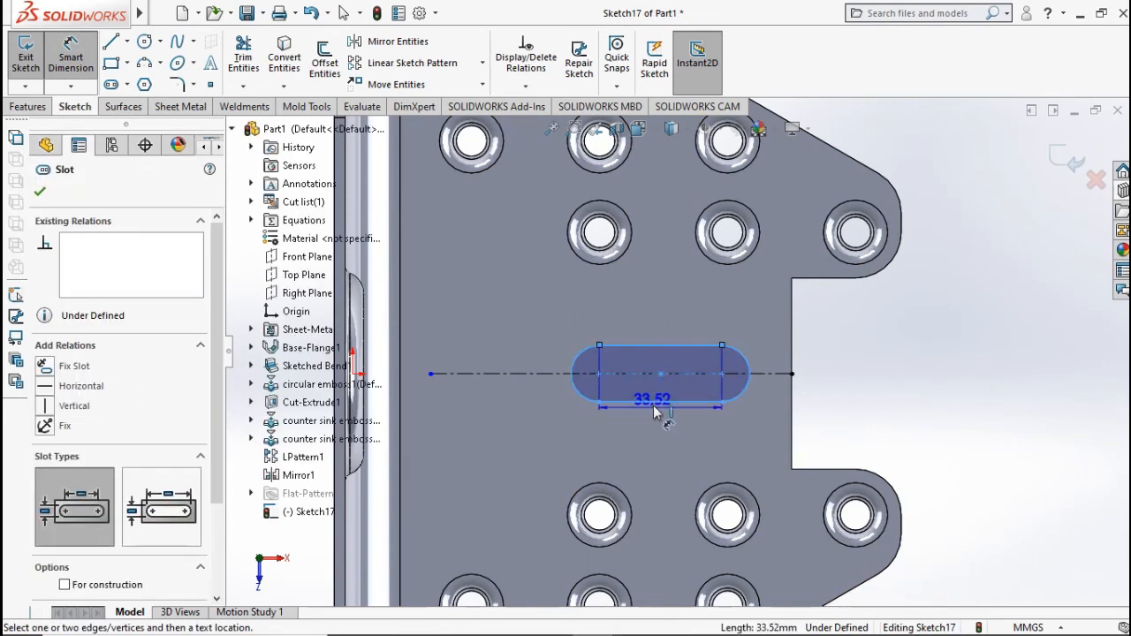
pyautogui.click(652, 403)
pyautogui.click(886, 386)
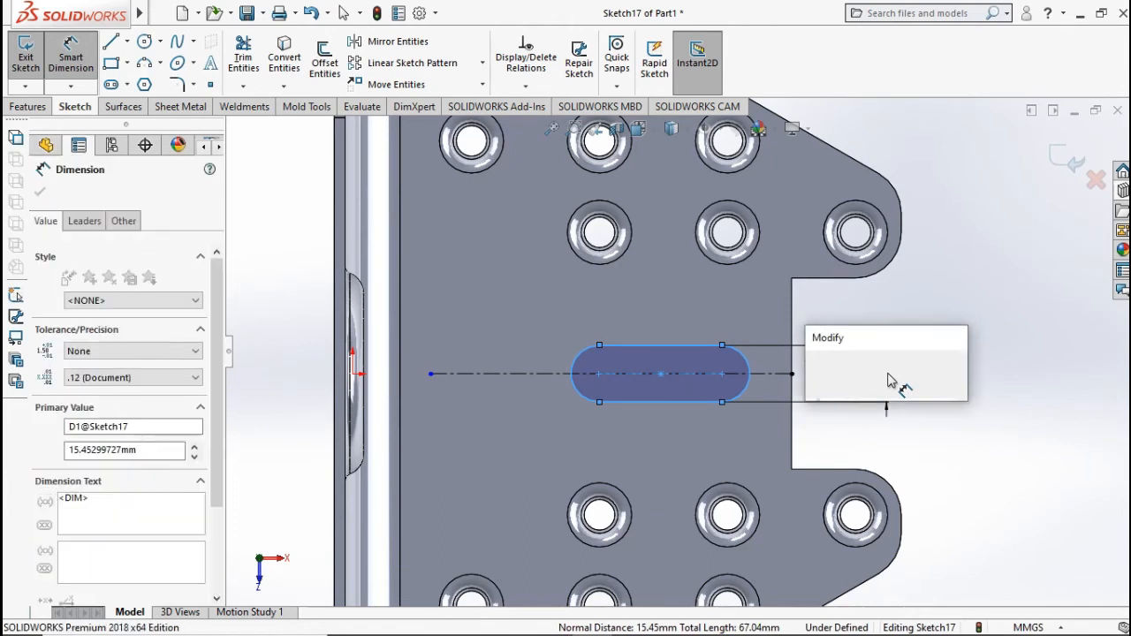
pyautogui.write('15')
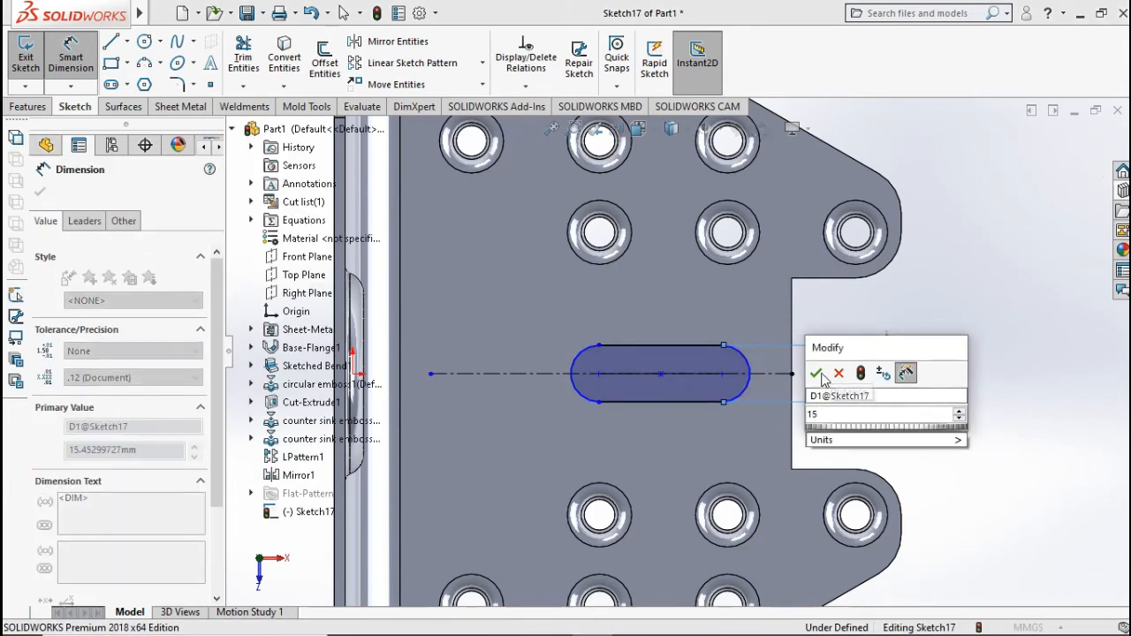
pyautogui.click(818, 377)
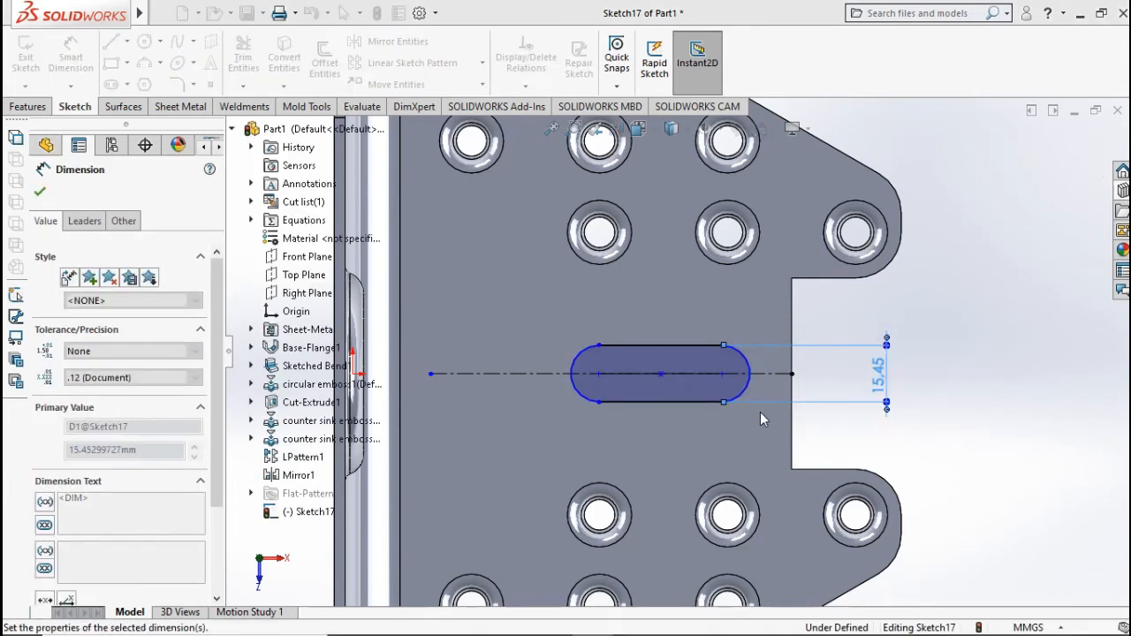
# Step: Dimension the slot's length between its arc centers as 40 mm
pyautogui.click(722, 376)
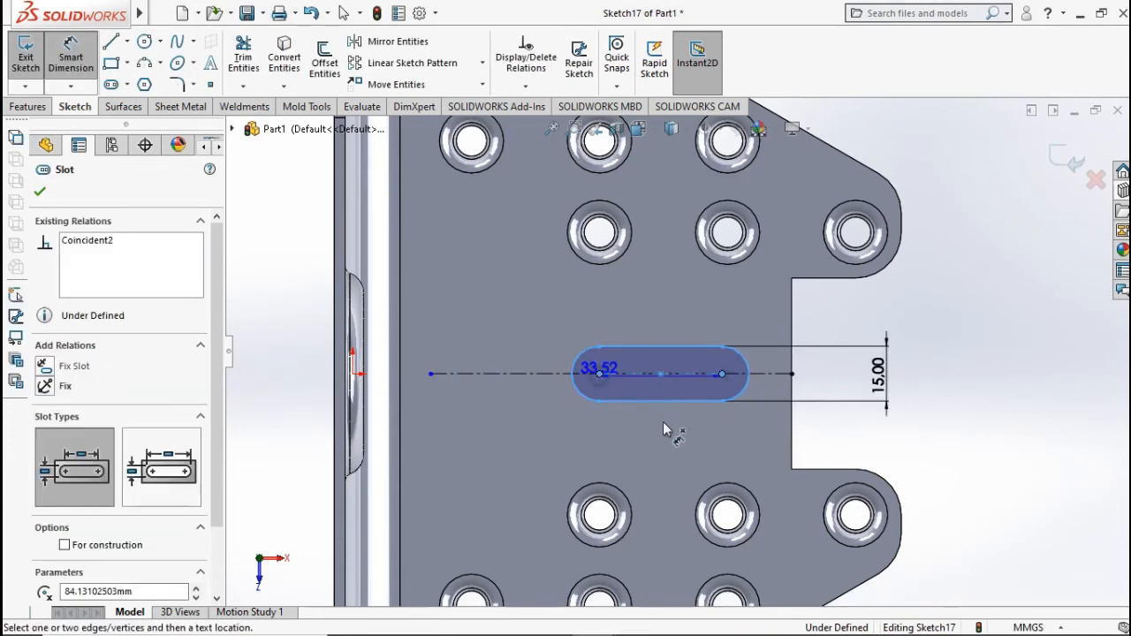
pyautogui.click(673, 453)
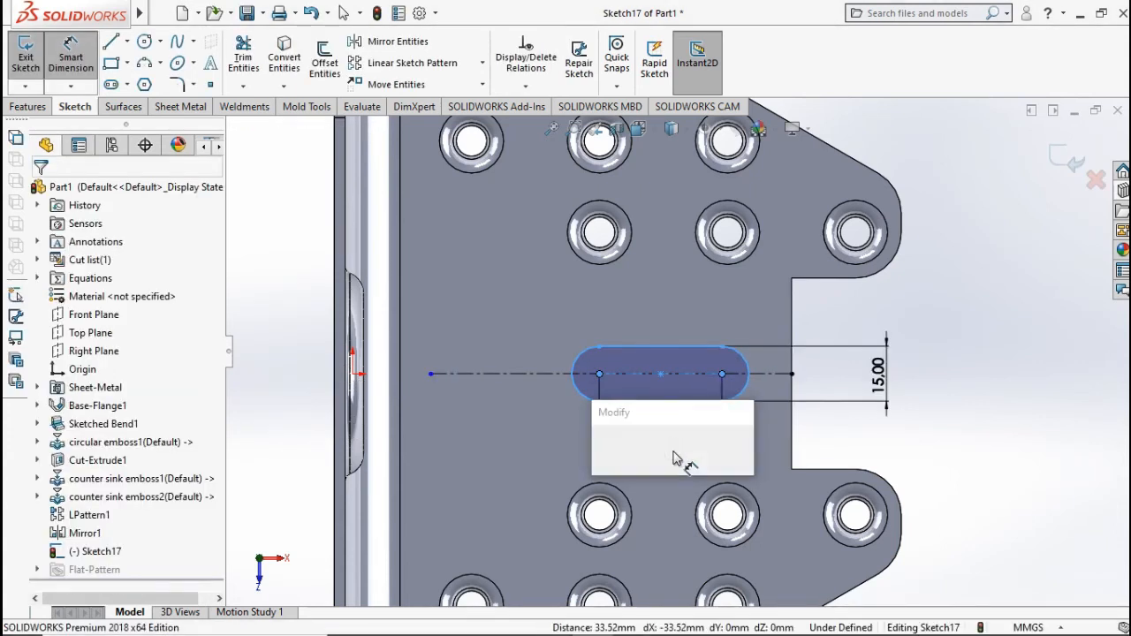
pyautogui.write('40')
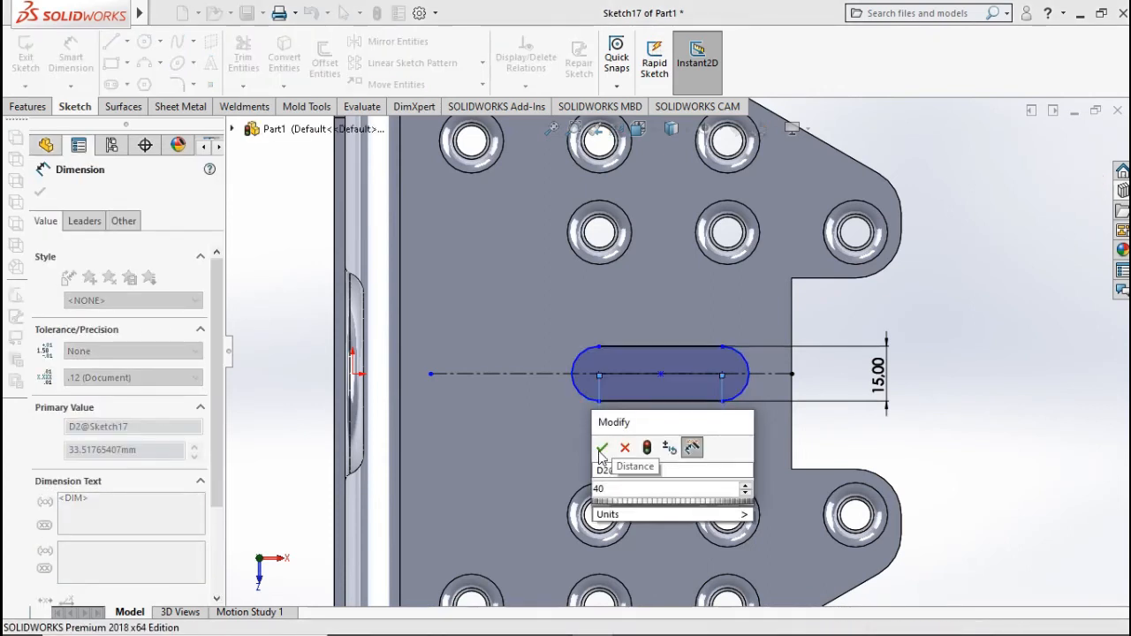
pyautogui.click(601, 449)
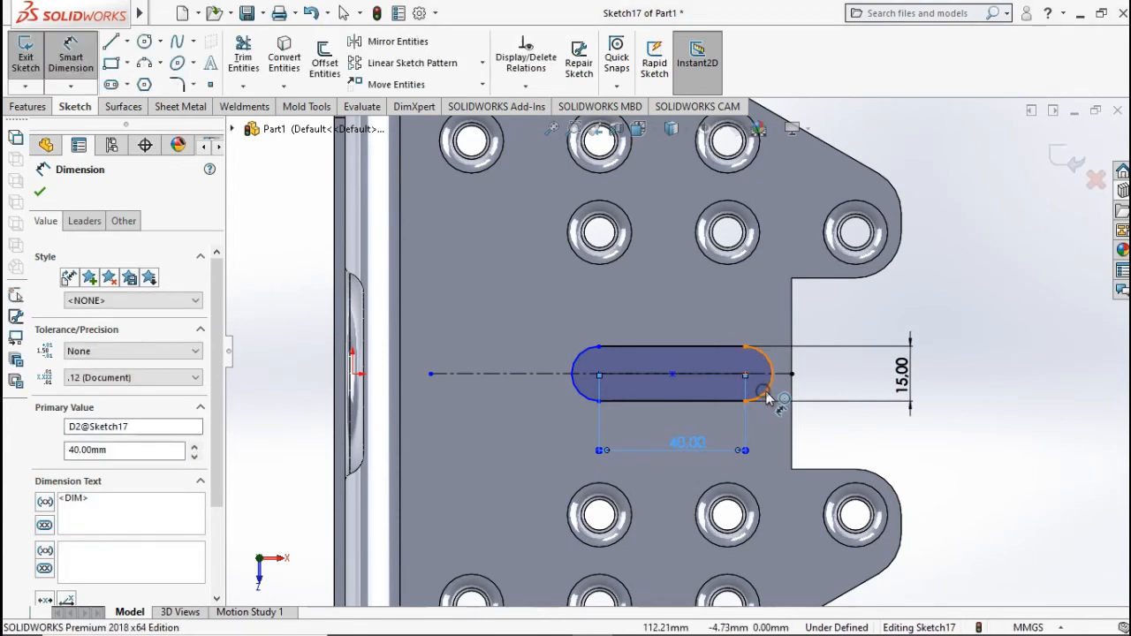
# Step: Dimension the distance from the slot's nearest arc center to the notch edge as 15 mm
pyautogui.click(765, 394)
pyautogui.click(791, 405)
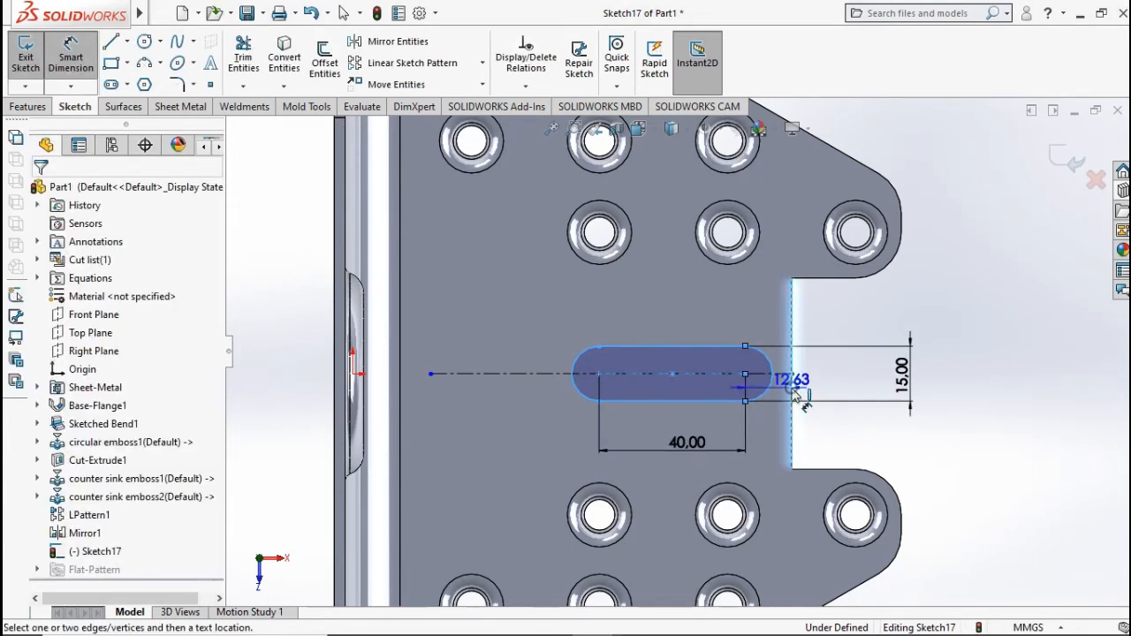
pyautogui.click(767, 439)
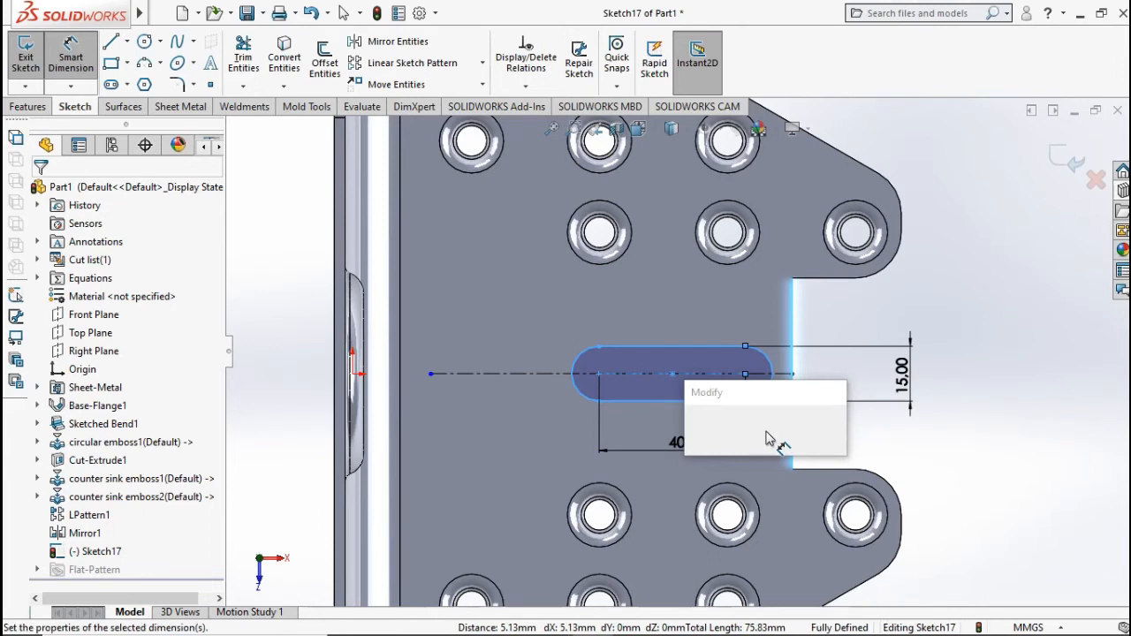
pyautogui.write('15')
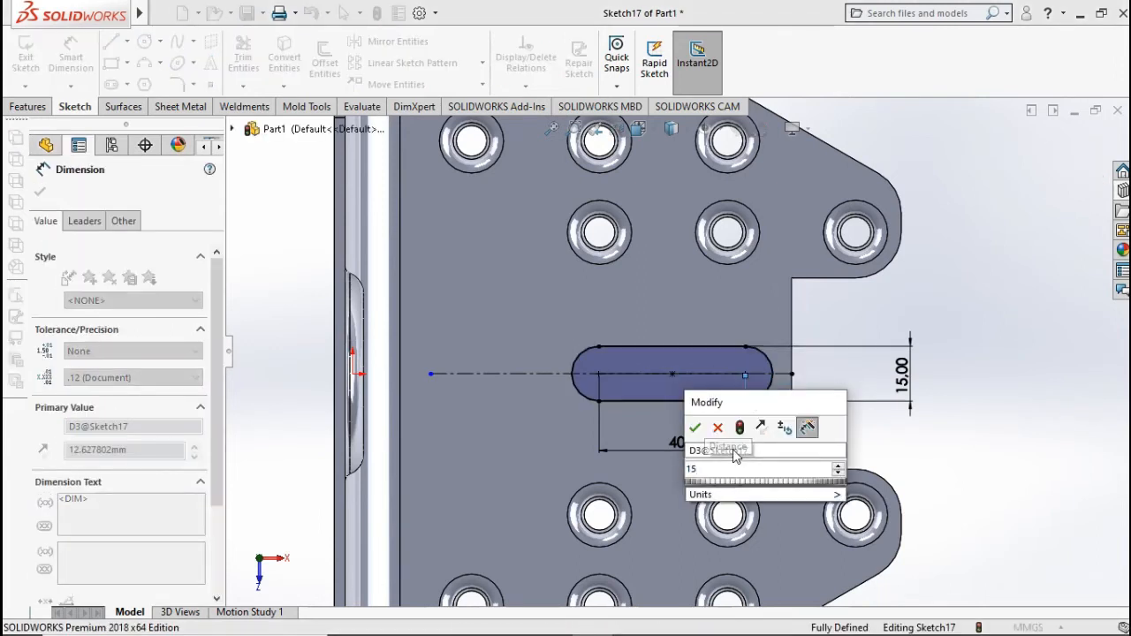
pyautogui.click(696, 426)
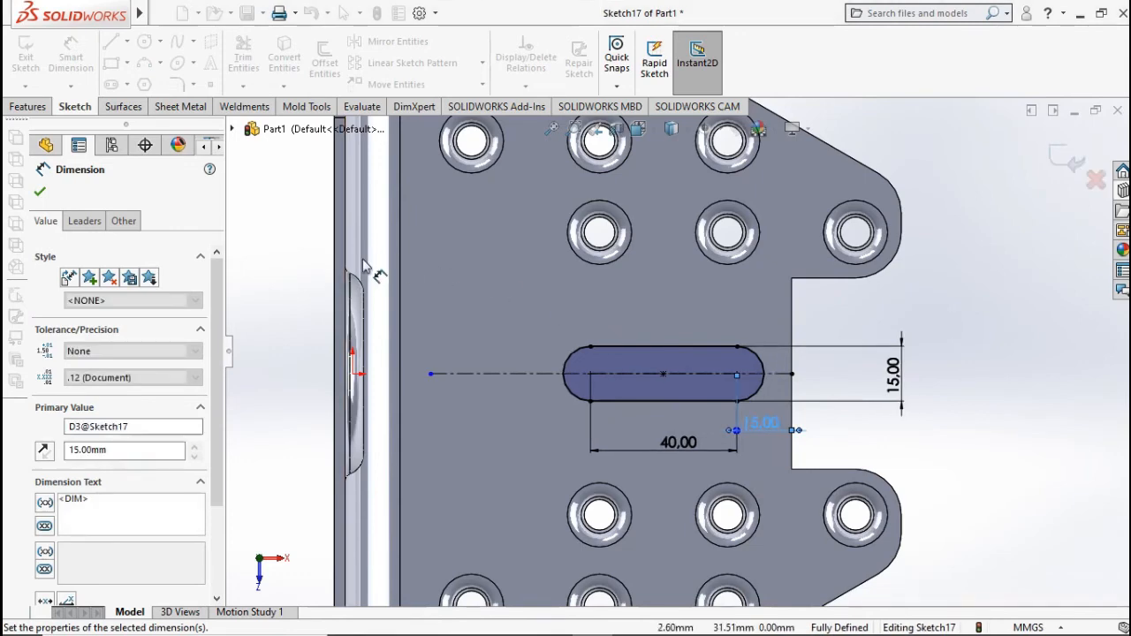
# Step: Extrude-cut the slot profile Through All in the horizontal flange
pyautogui.click(36, 110)
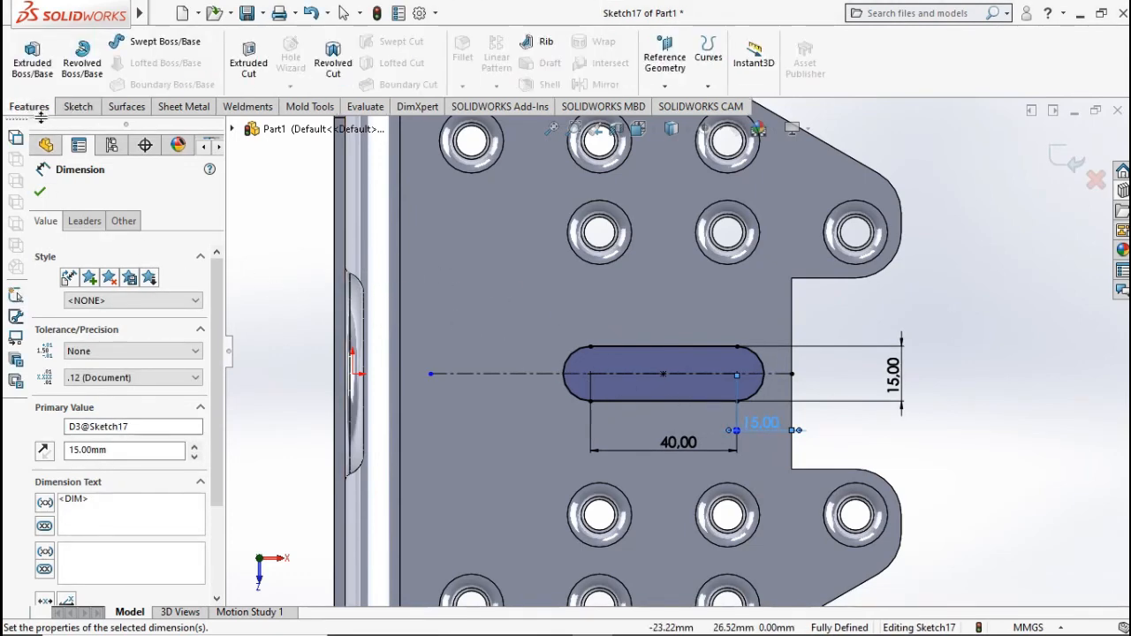
pyautogui.click(251, 73)
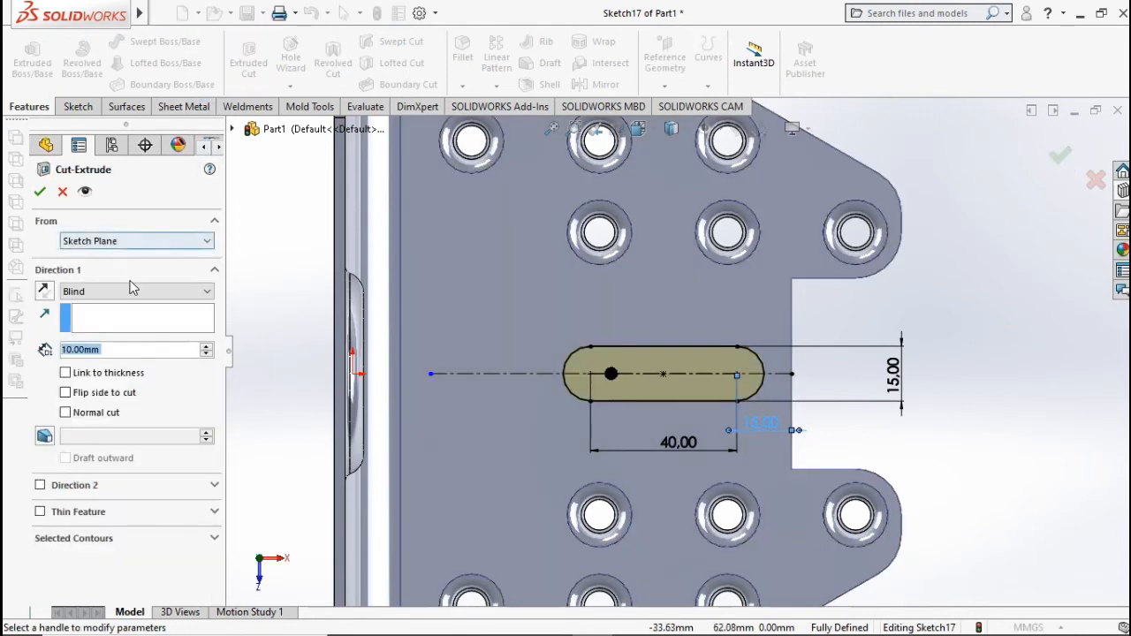
pyautogui.click(129, 292)
pyautogui.click(126, 316)
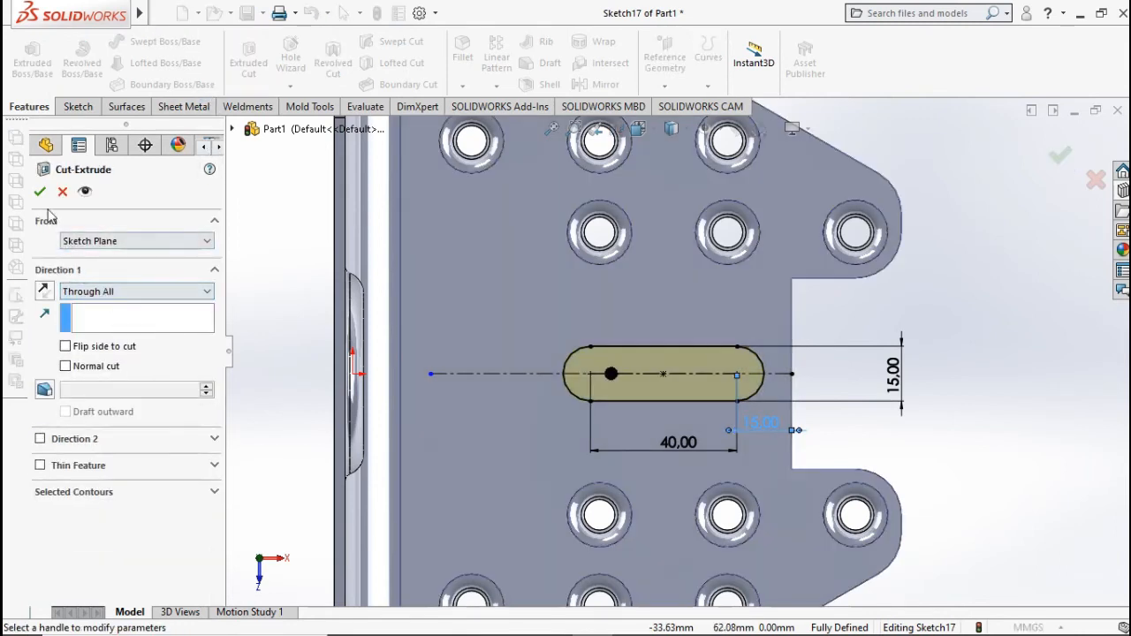
pyautogui.click(40, 191)
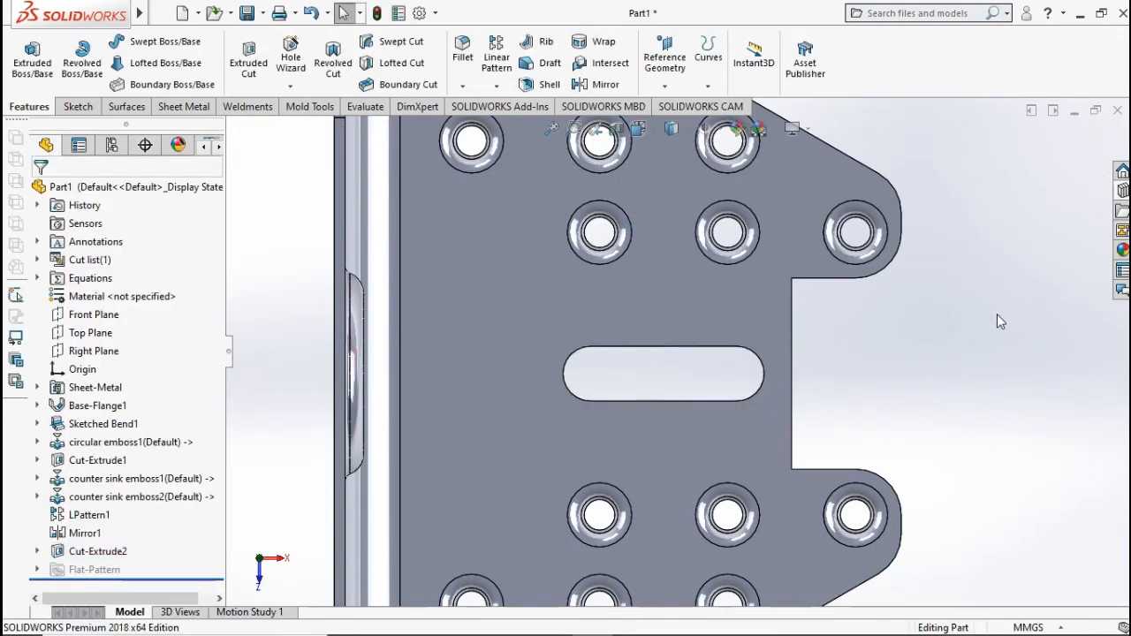
# Step: Start a Sheet Metal Gusset with the inner faces of the vertical and horizontal flanges as its supporting faces
pyautogui.hotkey('ctrl', '7')
pyautogui.scroll(3, 765, 391)
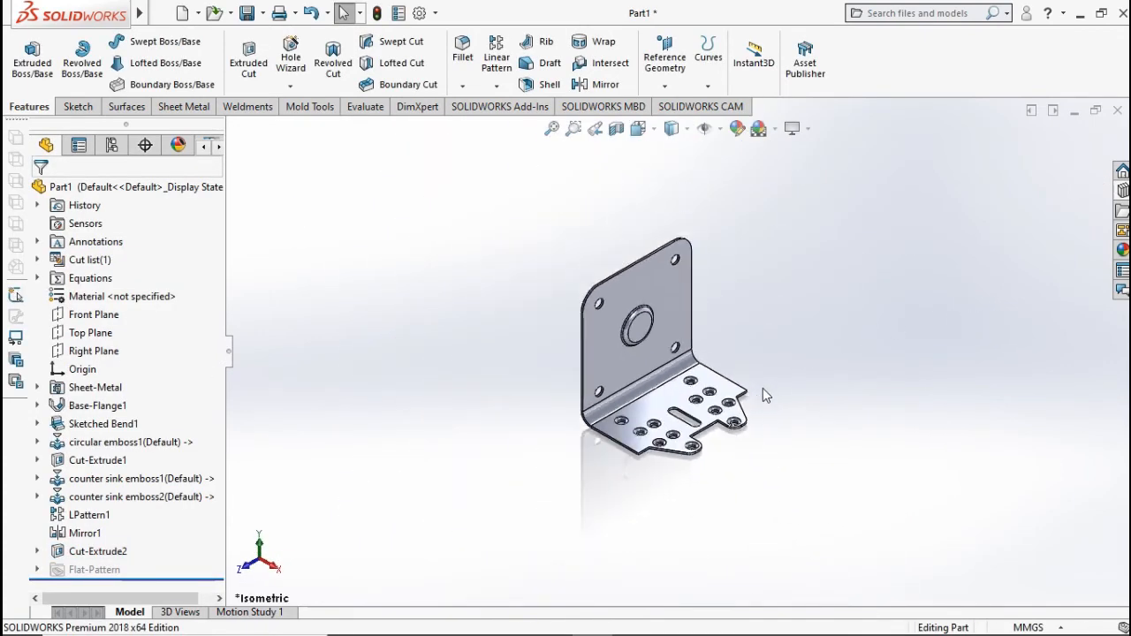
pyautogui.scroll(-5, 733, 393)
pyautogui.keyDown('ctrl'); pyautogui.moveTo(597, 379); pyautogui.dragTo(655, 427, button='middle'); pyautogui.keyUp('ctrl')
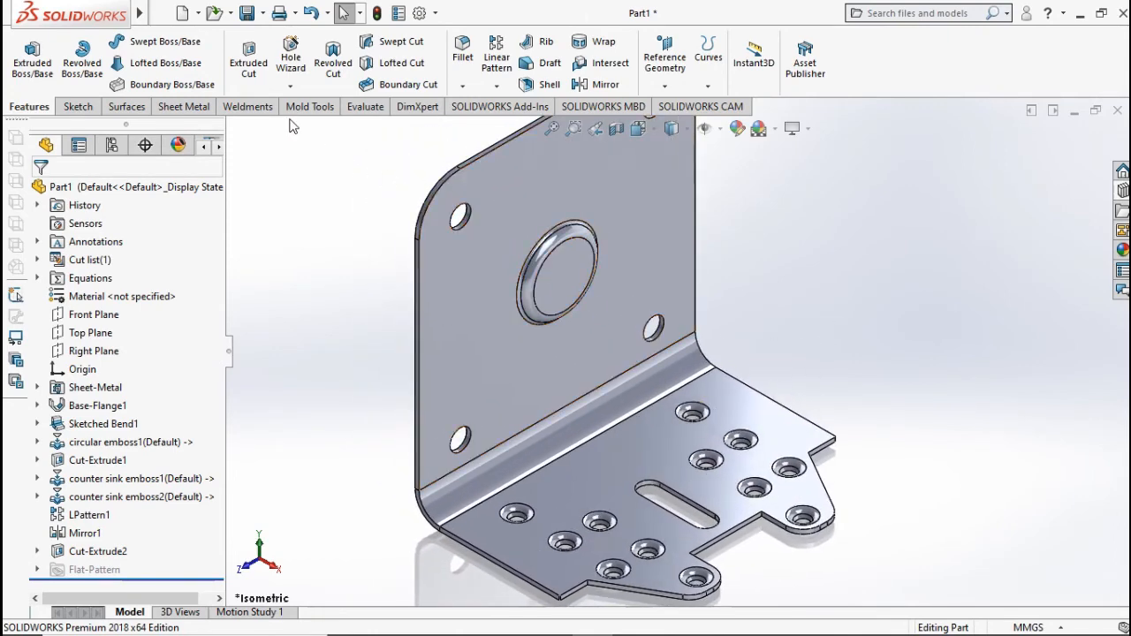
pyautogui.click(182, 110)
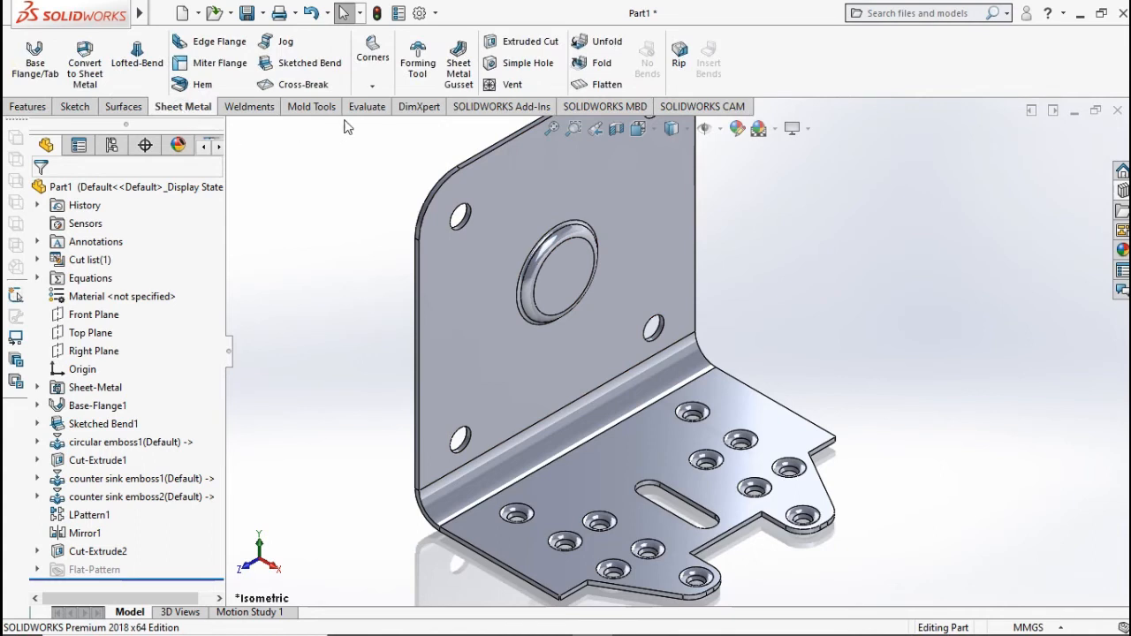
pyautogui.click(460, 80)
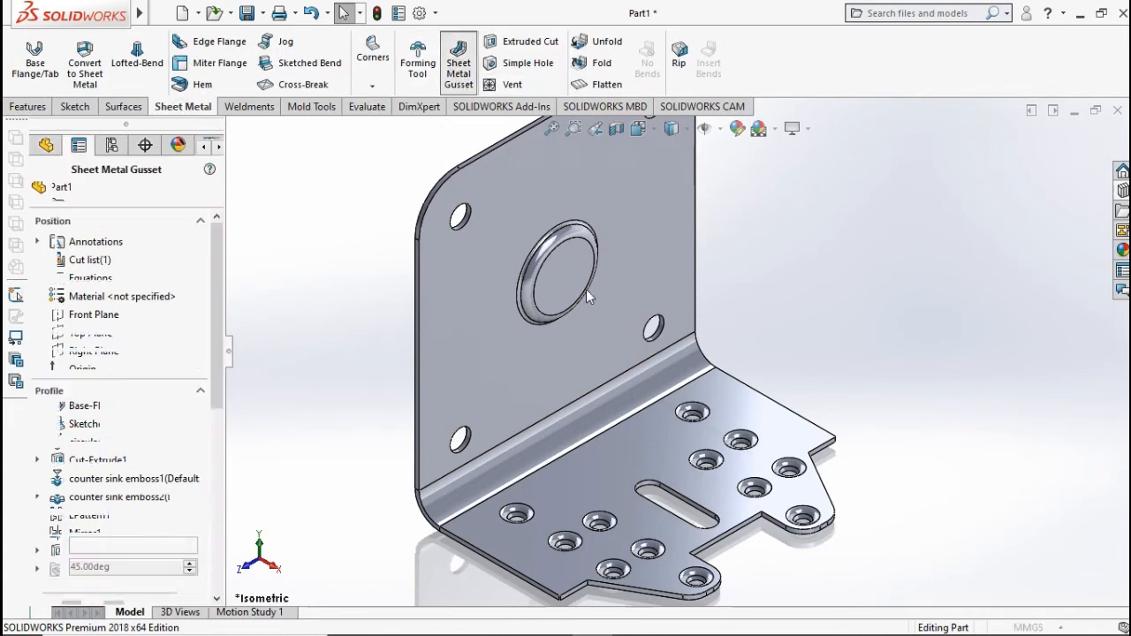
pyautogui.click(672, 277)
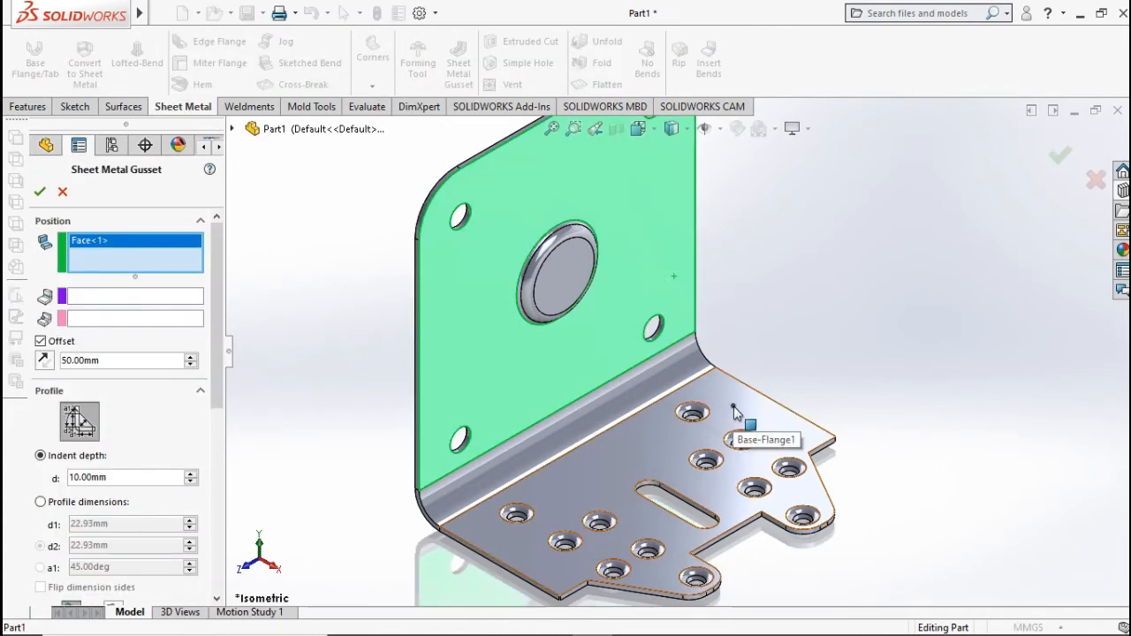
pyautogui.click(735, 412)
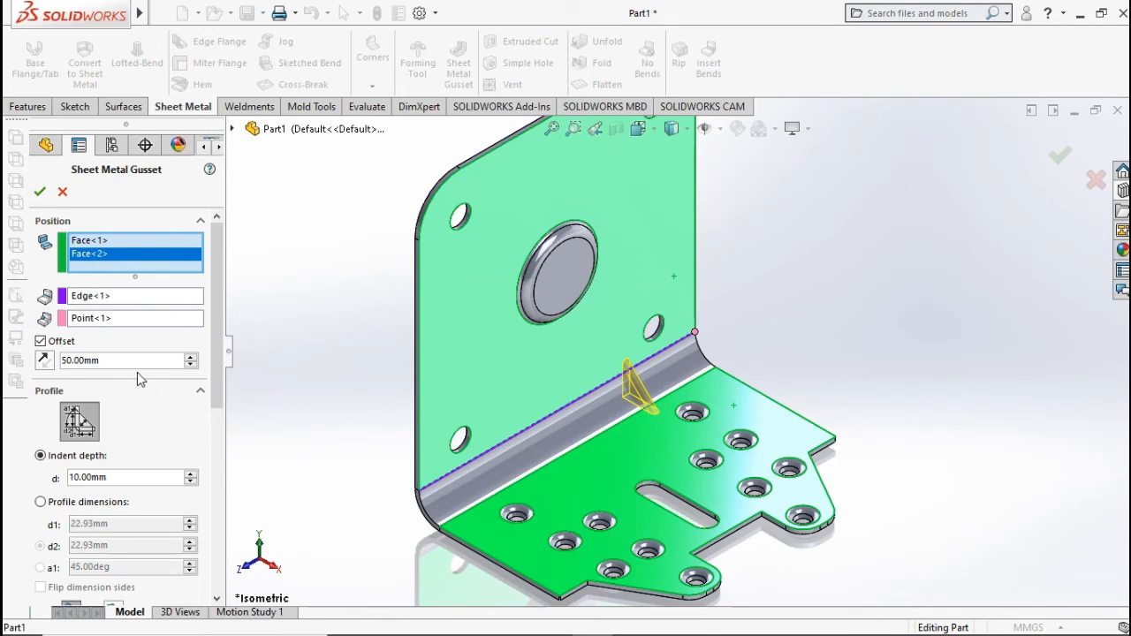
# Step: Try a gusset offset of 100 mm along the bend edge and return it to 50 mm
pyautogui.write('100')
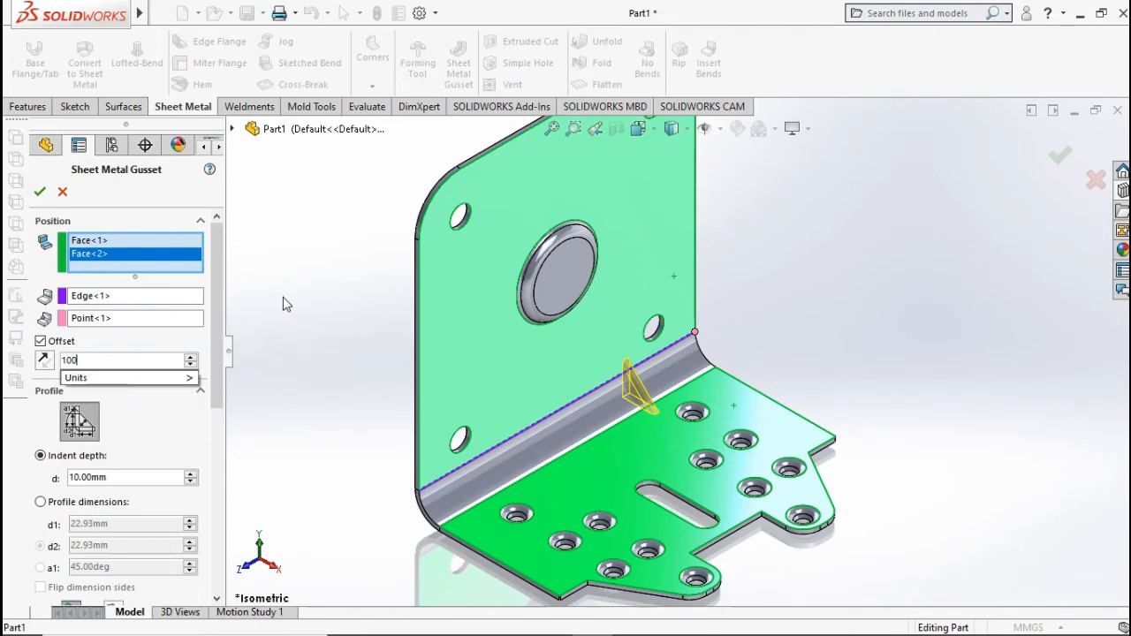
pyautogui.press('Return')
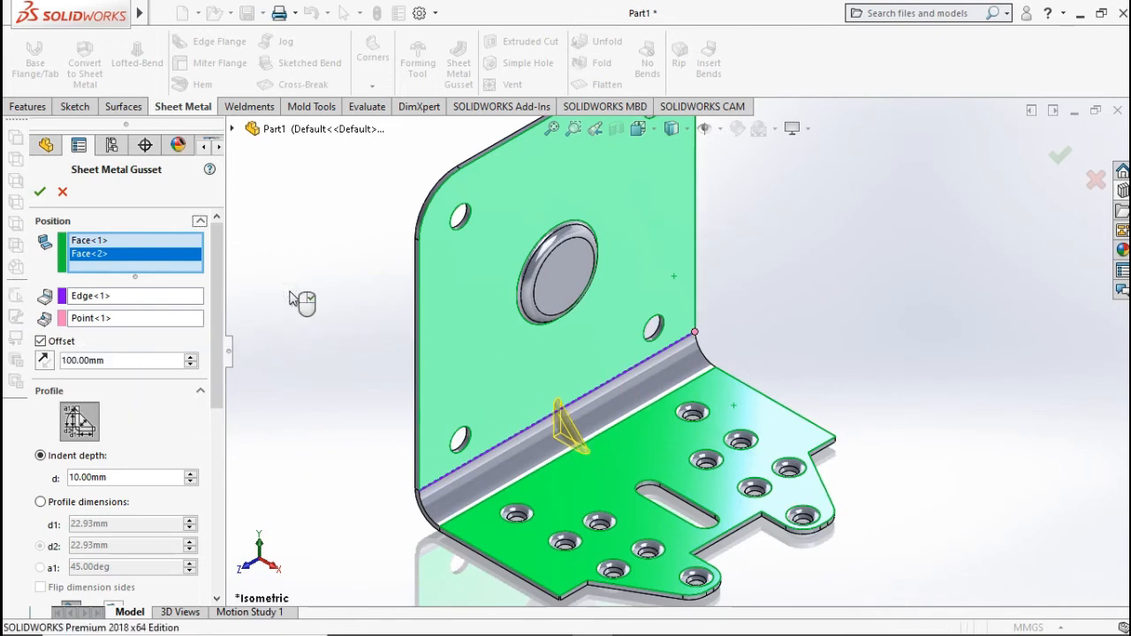
pyautogui.moveTo(550, 352); pyautogui.dragTo(451, 392, button='middle')
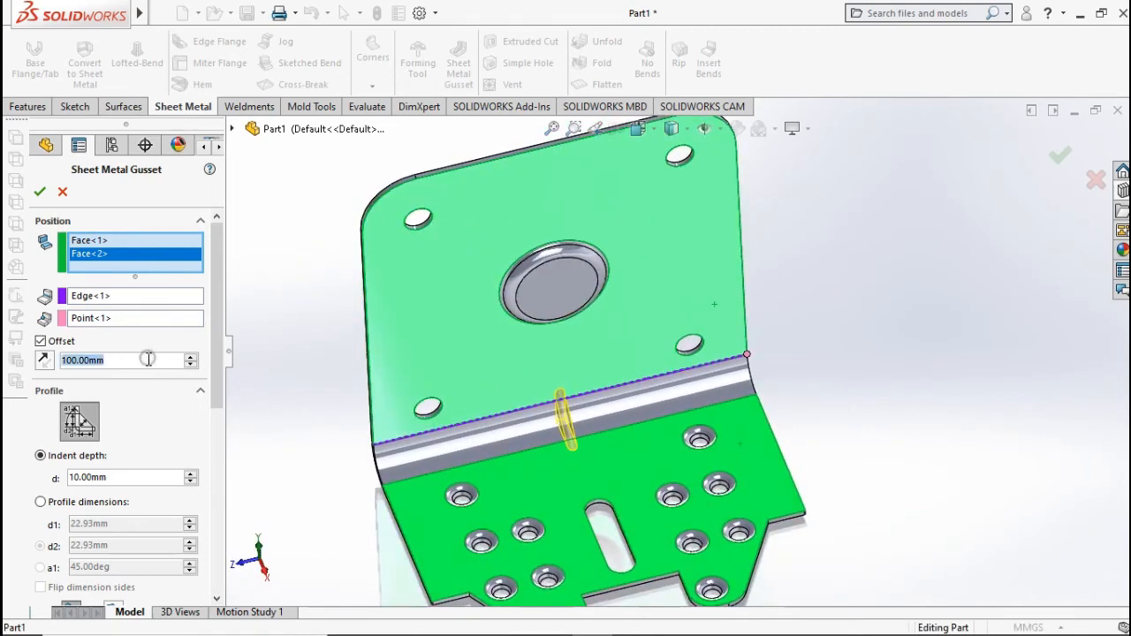
pyautogui.write('50')
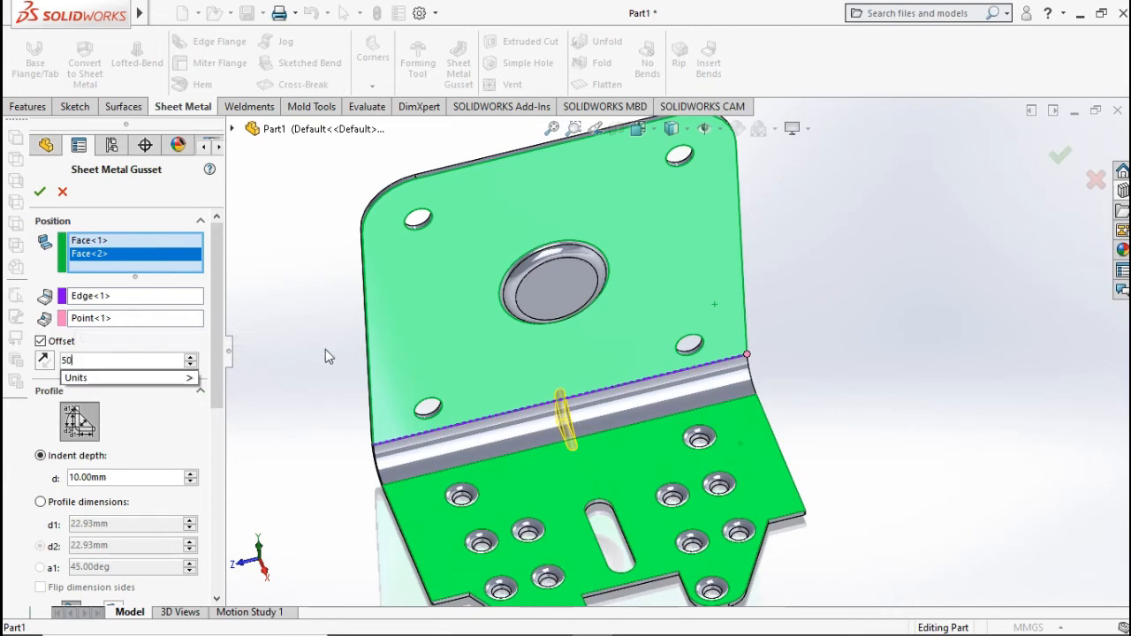
pyautogui.press('Return')
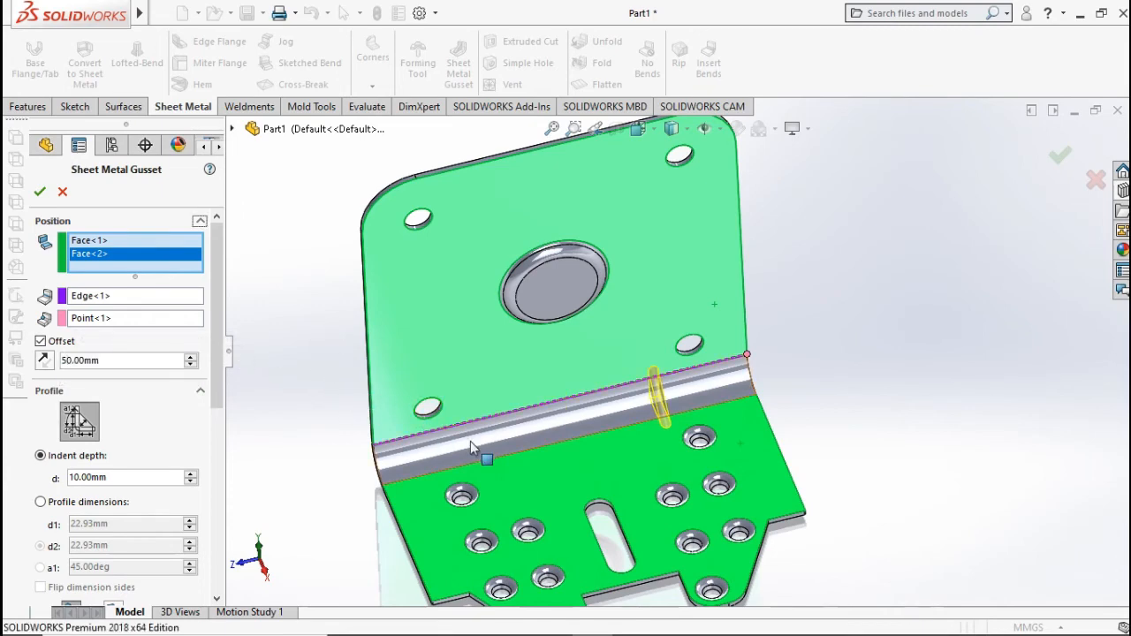
pyautogui.moveTo(547, 464); pyautogui.dragTo(673, 423, button='middle')
pyautogui.scroll(-3, 146, 405)
pyautogui.scroll(3, 146, 404)
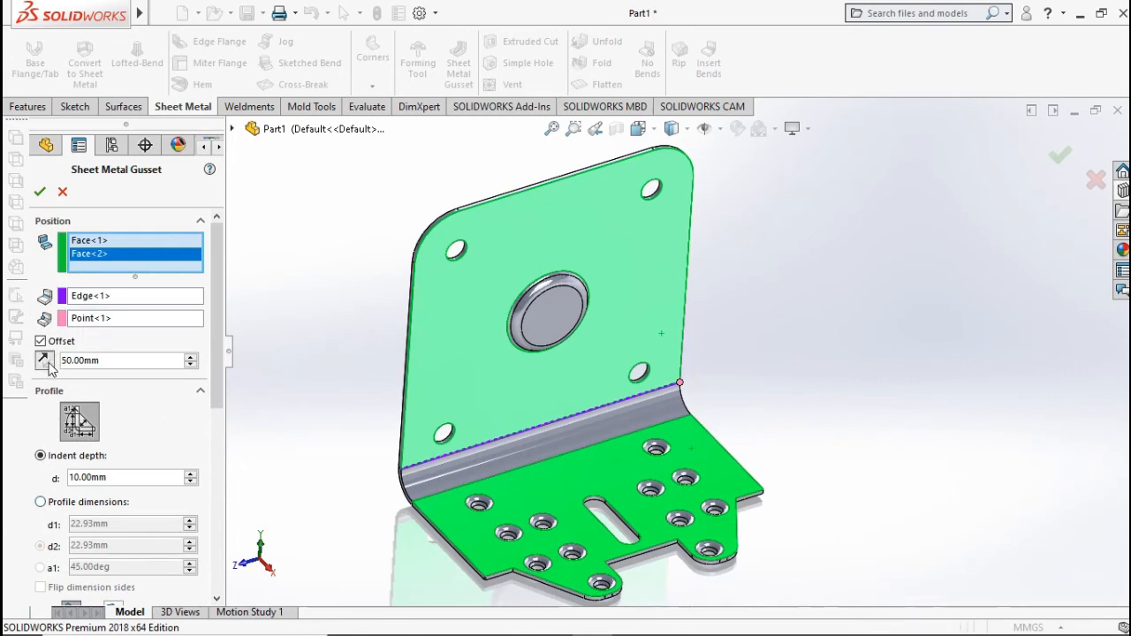
pyautogui.moveTo(592, 430)
pyautogui.mouseDown(button='middle')
pyautogui.moveTo(672, 401)
pyautogui.moveTo(610, 415)
pyautogui.mouseUp(button='middle')
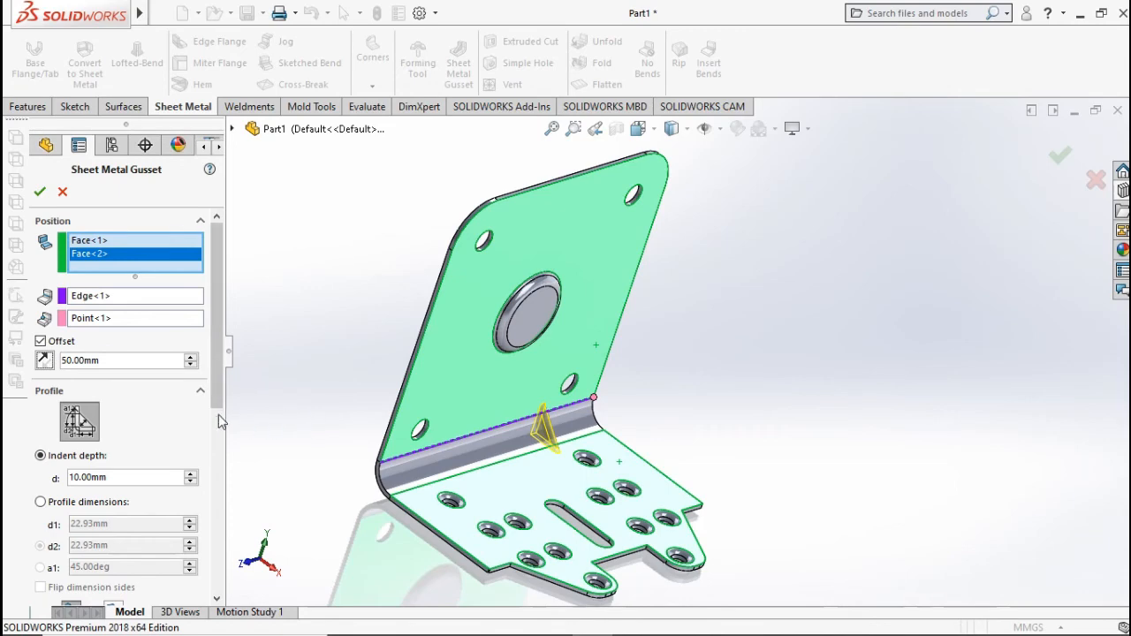
# Step: Try an indent depth of 20 mm and the flat gusset profile, and switch back to the rounded profile
pyautogui.scroll(-3, 220, 402)
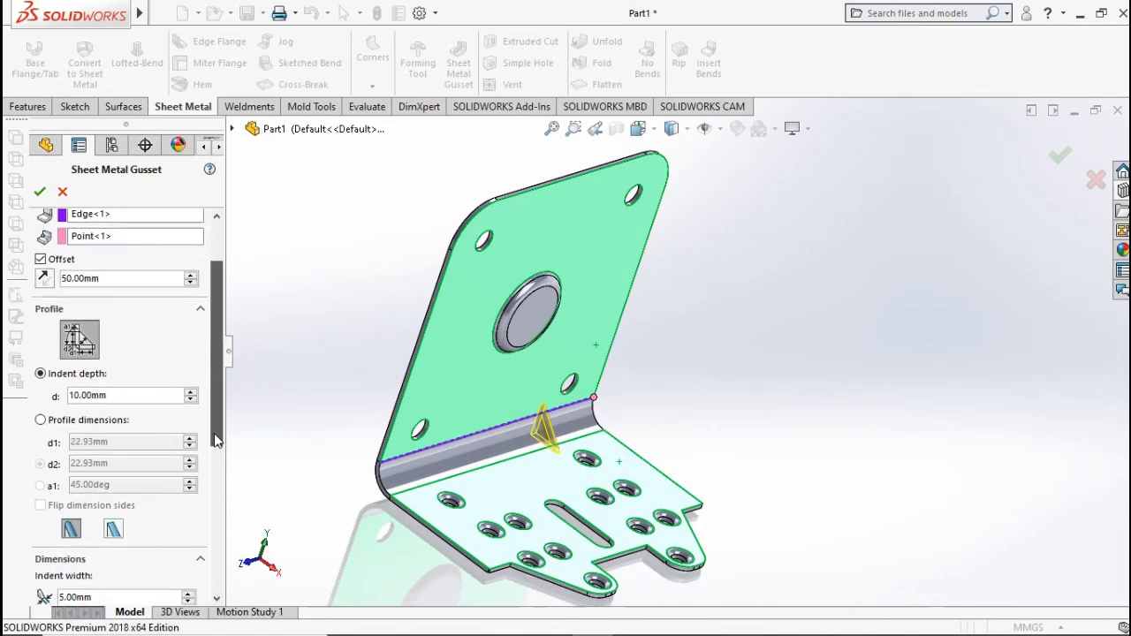
pyautogui.click(190, 389)
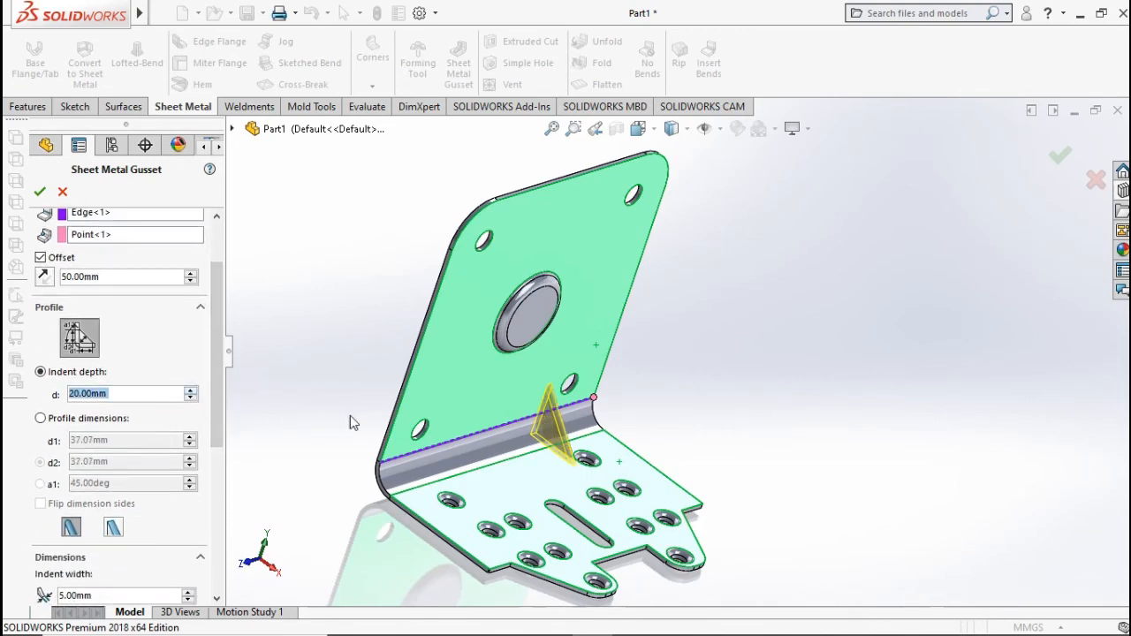
pyautogui.moveTo(350, 422); pyautogui.dragTo(248, 470, button='middle')
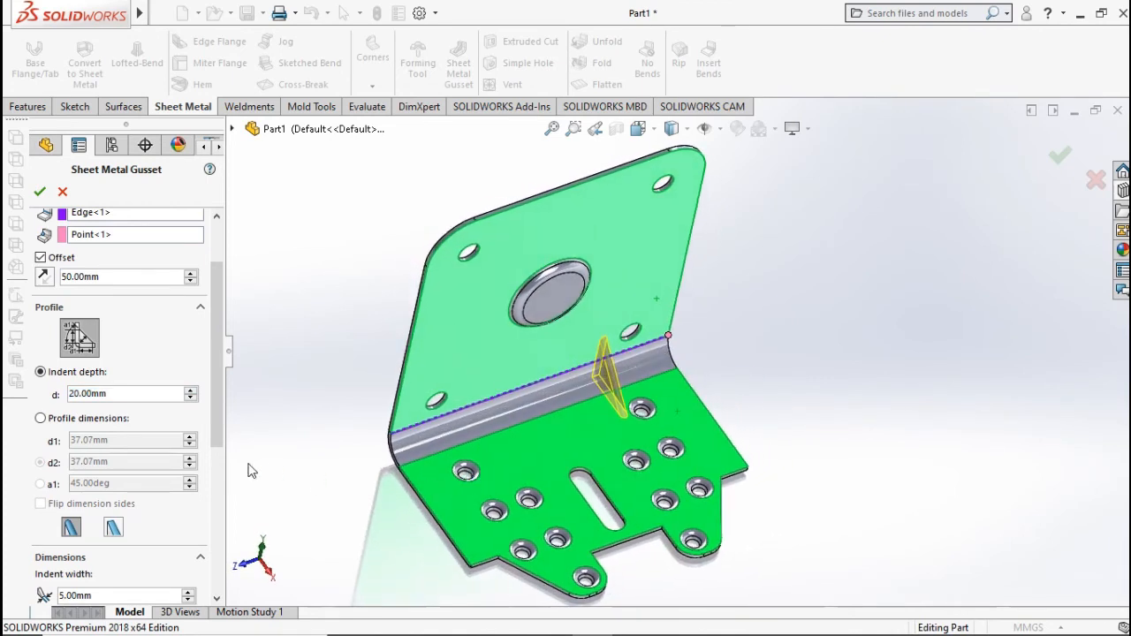
pyautogui.click(113, 527)
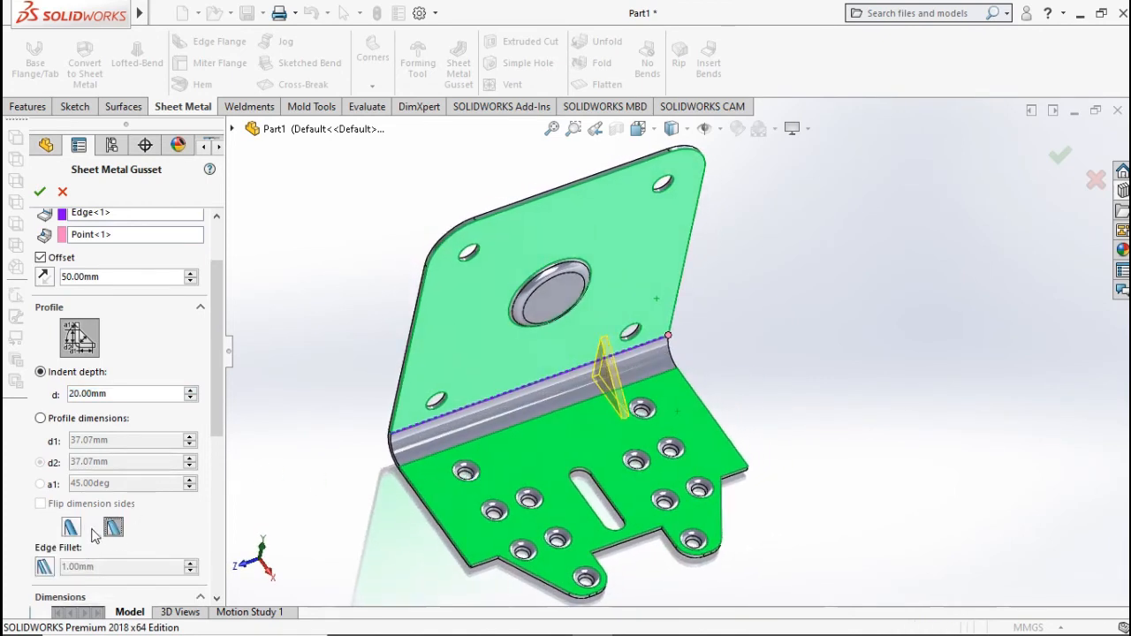
pyautogui.click(70, 528)
pyautogui.scroll(-3, 213, 475)
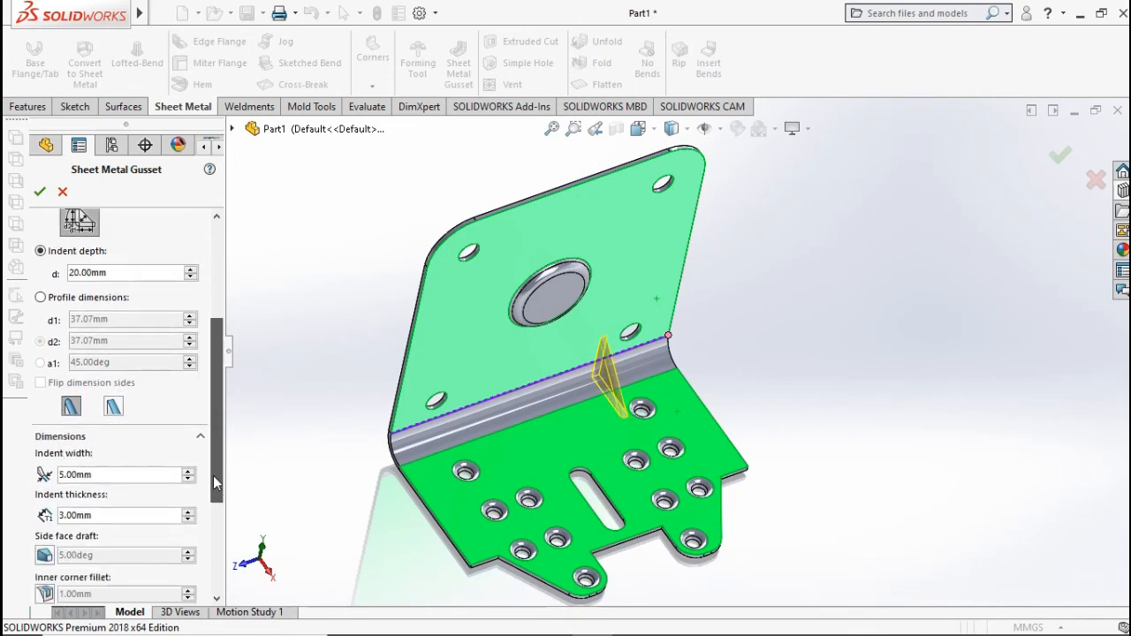
pyautogui.moveTo(213, 475); pyautogui.dragTo(216, 377)
# Step: Set the gusset's indent depth to 15 mm and accept the gusset
pyautogui.doubleClick(112, 467)
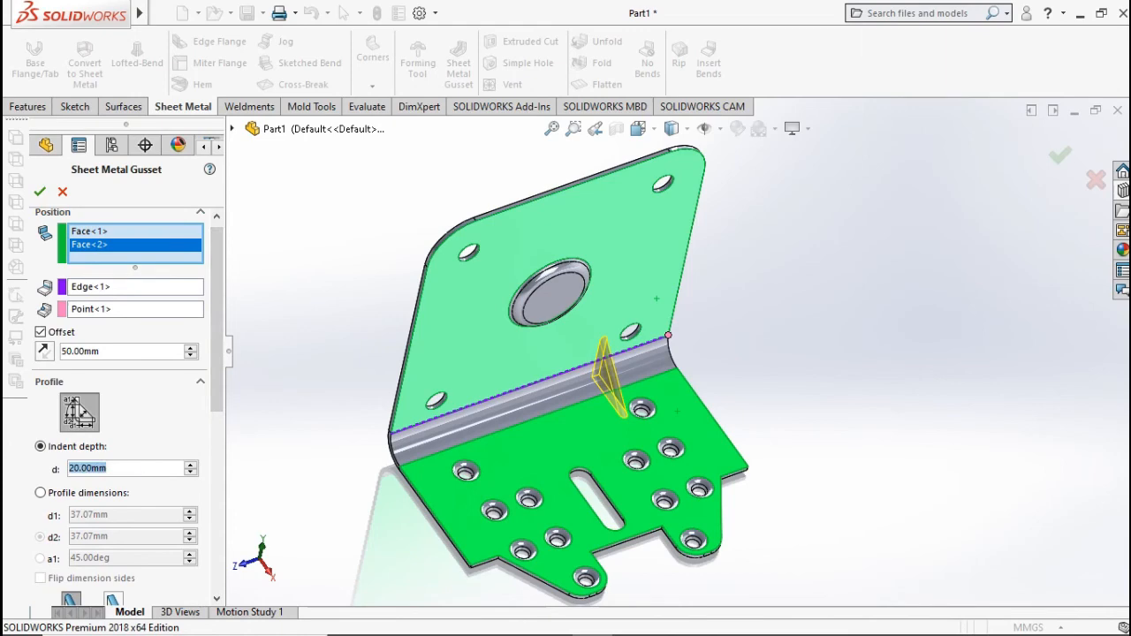
pyautogui.write('15')
pyautogui.press('Return')
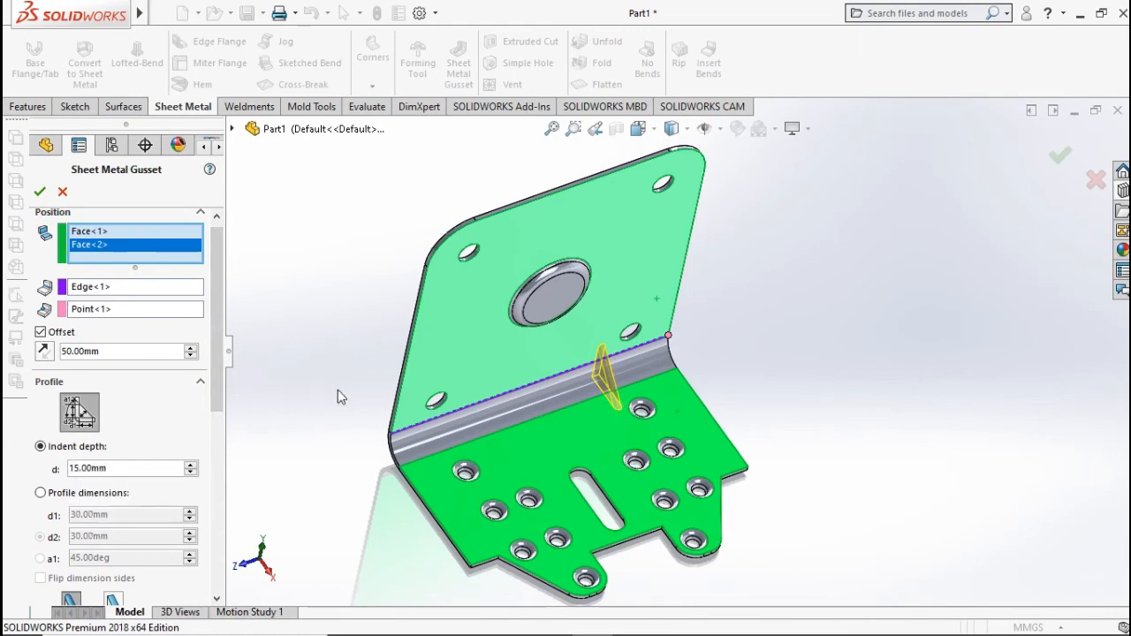
pyautogui.moveTo(338, 391); pyautogui.dragTo(385, 386, button='middle')
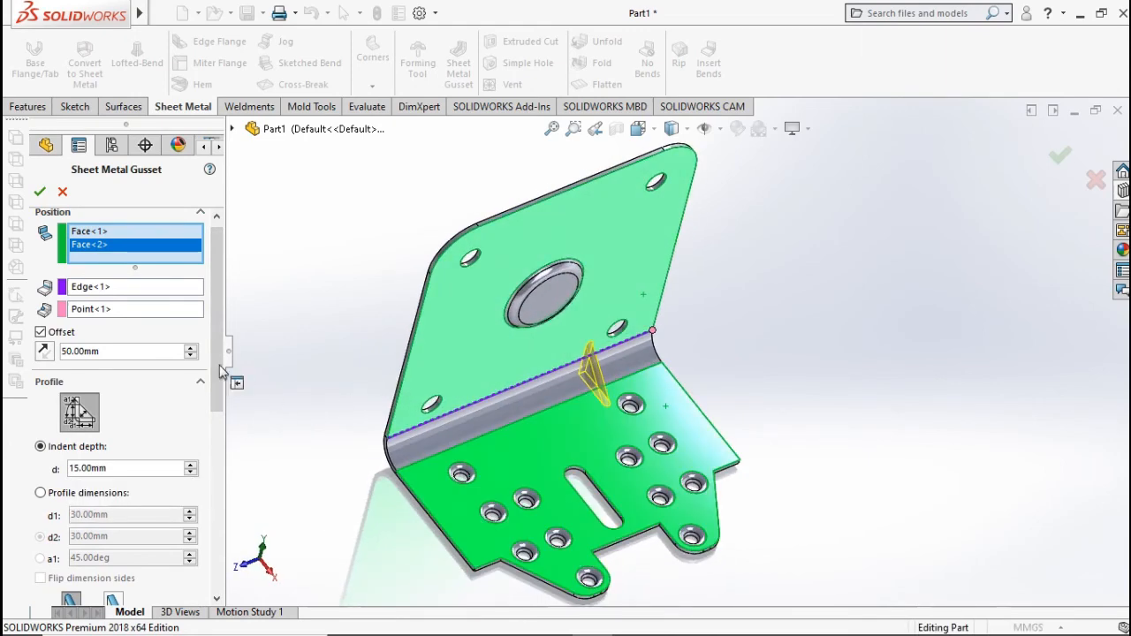
pyautogui.click(39, 191)
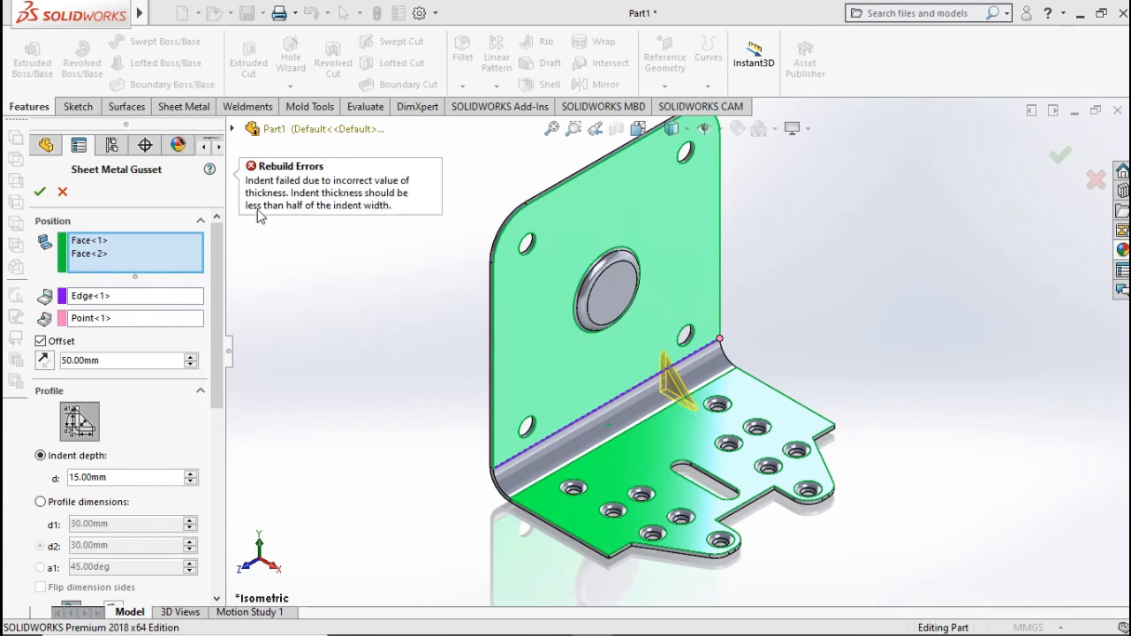
# Step: Set the gusset's indent thickness to 1.5 mm and accept the gusset
pyautogui.moveTo(213, 273); pyautogui.dragTo(206, 401)
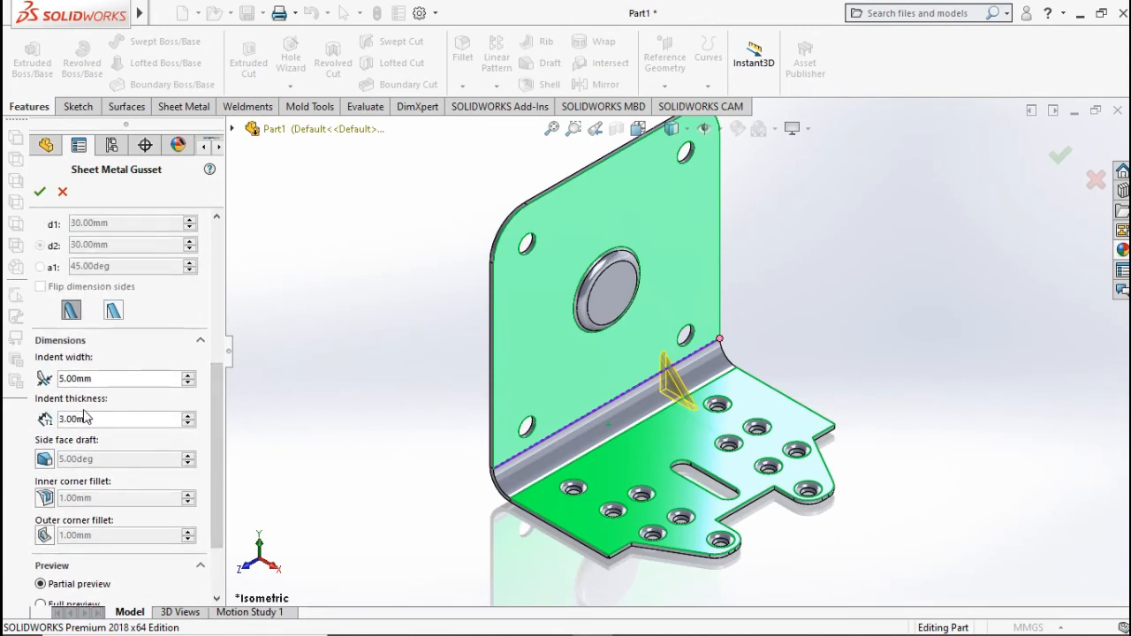
pyautogui.write('1')
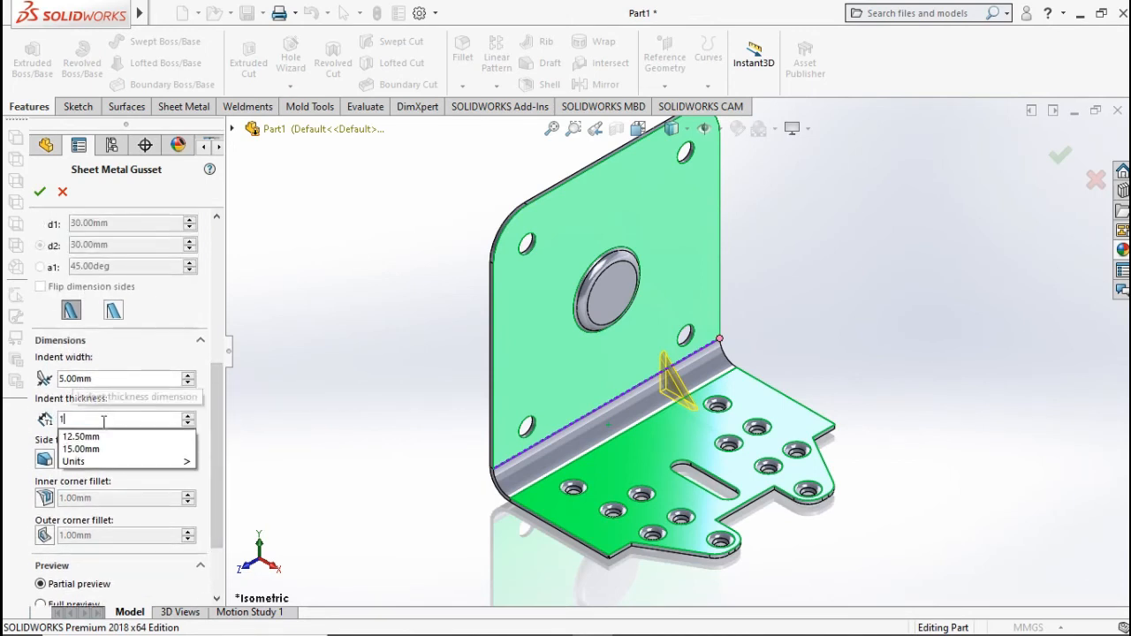
pyautogui.write('.5')
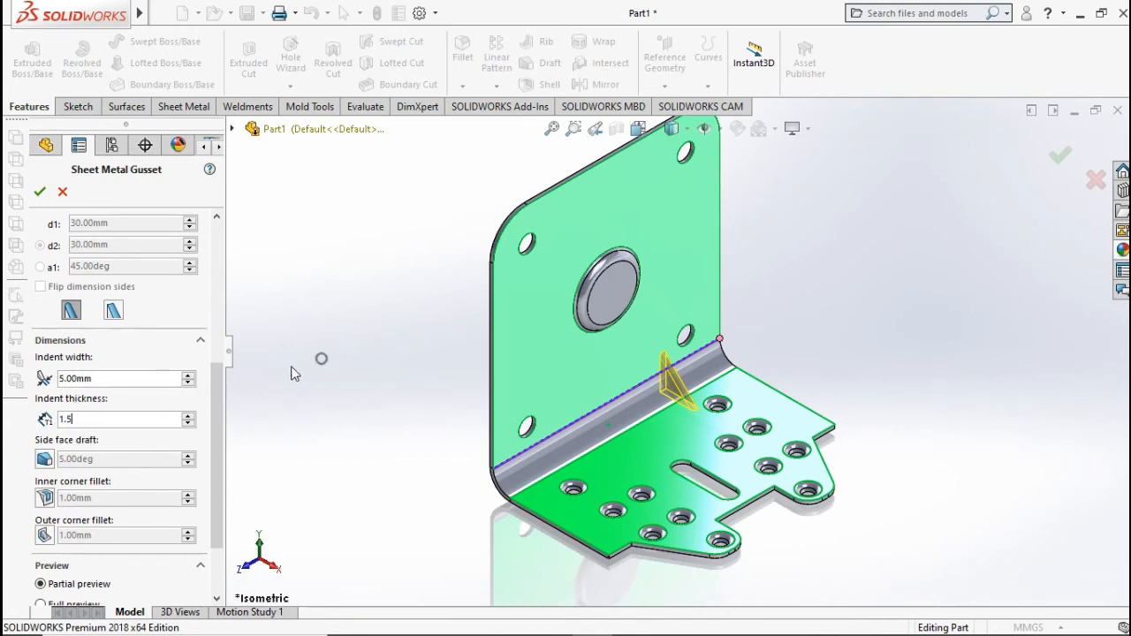
pyautogui.press('Return')
pyautogui.scroll(1, 218, 401)
pyautogui.moveTo(217, 401); pyautogui.dragTo(219, 277)
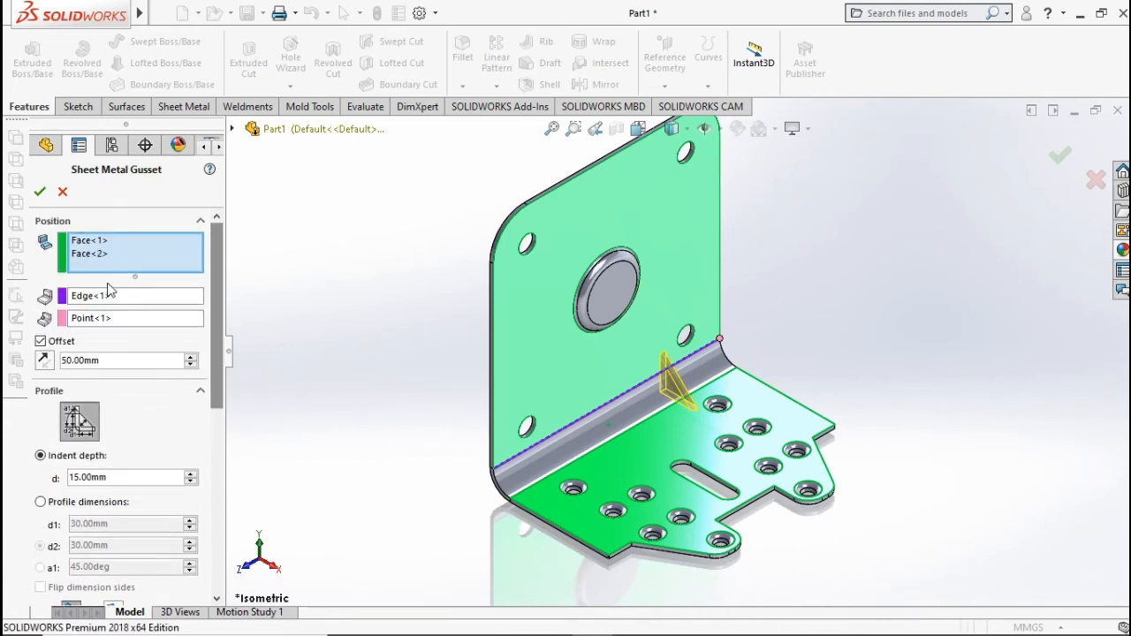
pyautogui.click(39, 192)
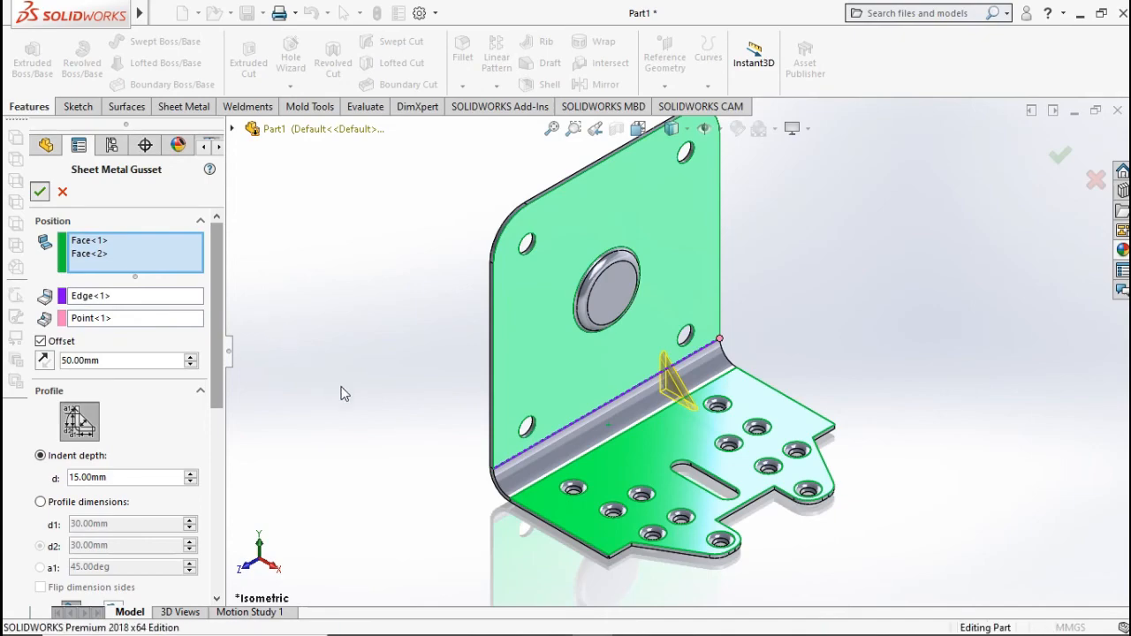
# Step: Start a linear pattern of the sheet metal gusset with the horizontal flange's bend edge as Direction 1
pyautogui.moveTo(446, 423); pyautogui.dragTo(841, 466, button='middle')
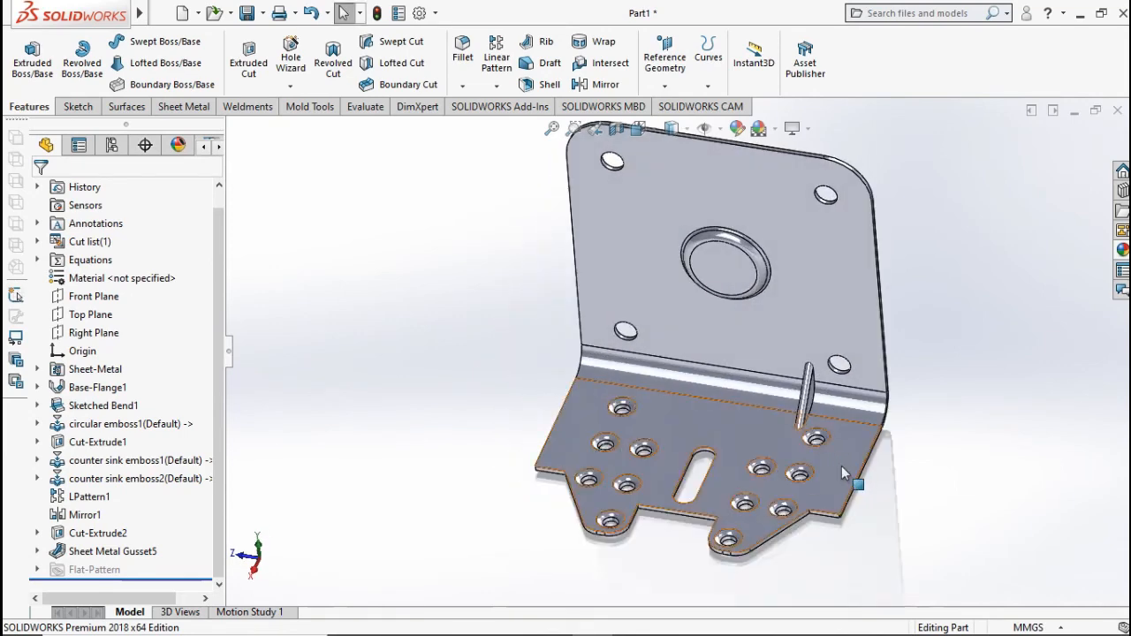
pyautogui.hotkey('ctrl', '7')
pyautogui.scroll(-2, 710, 390)
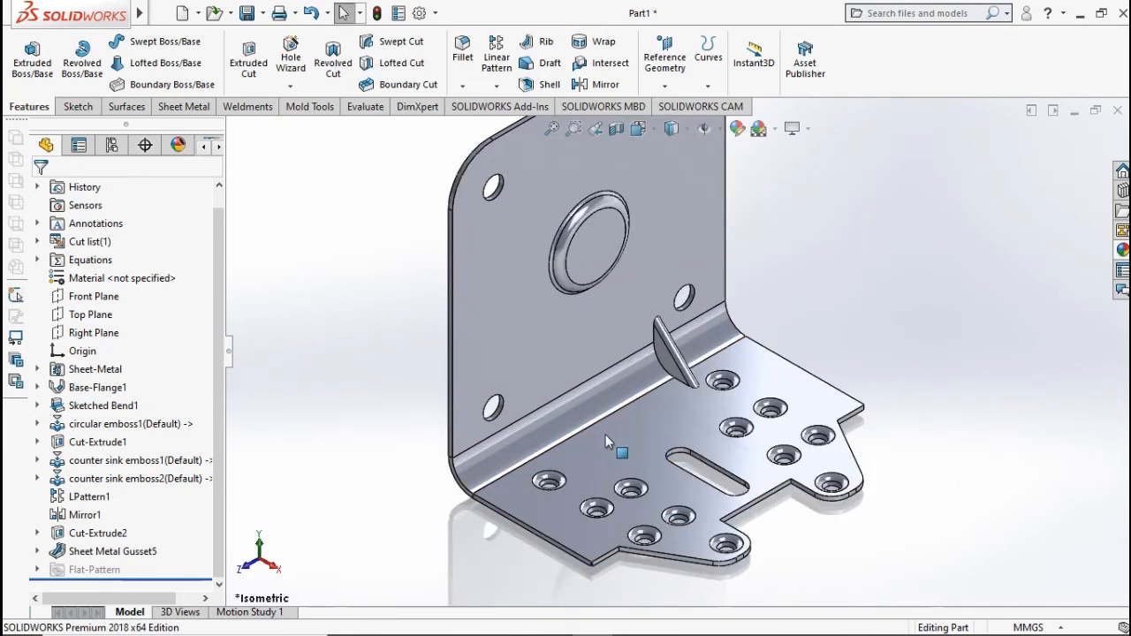
pyautogui.click(505, 57)
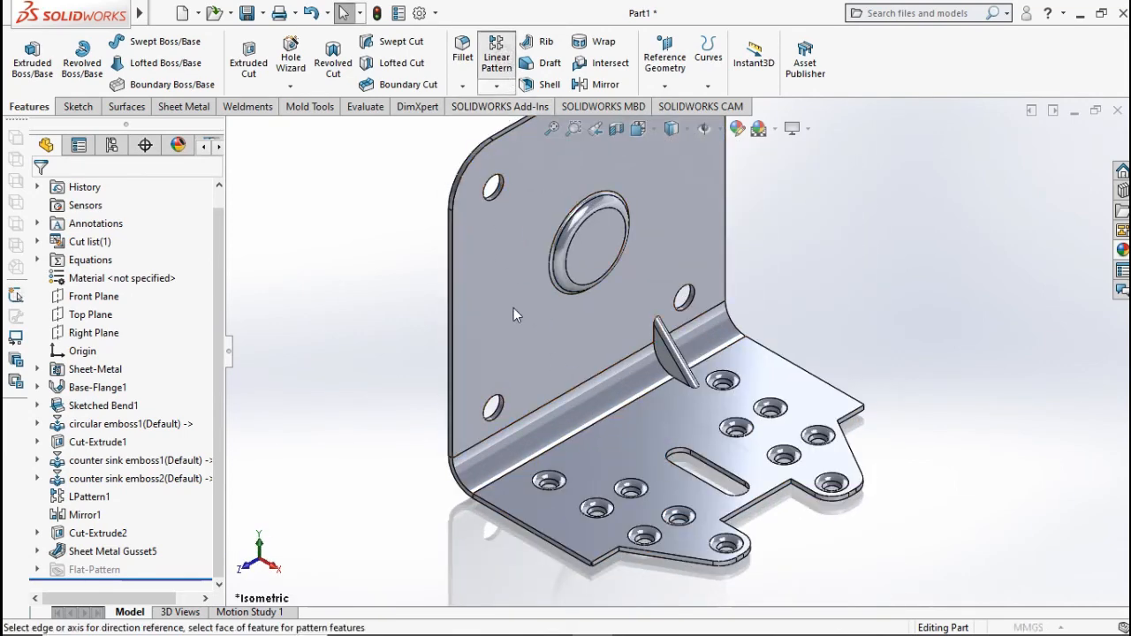
pyautogui.click(624, 409)
pyautogui.click(148, 555)
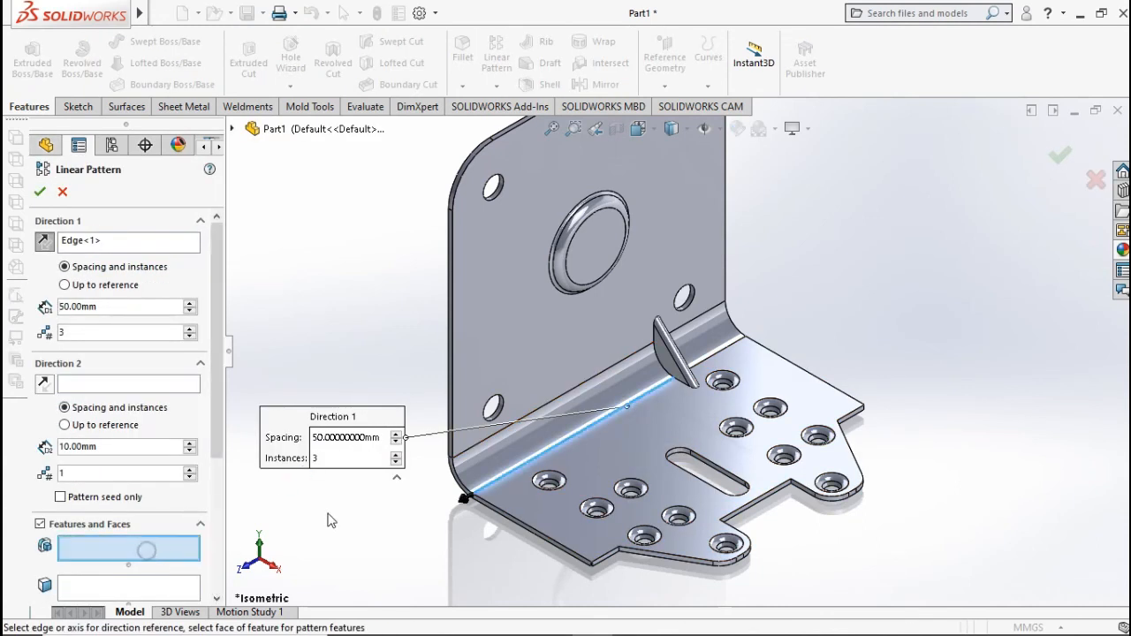
pyautogui.click(672, 344)
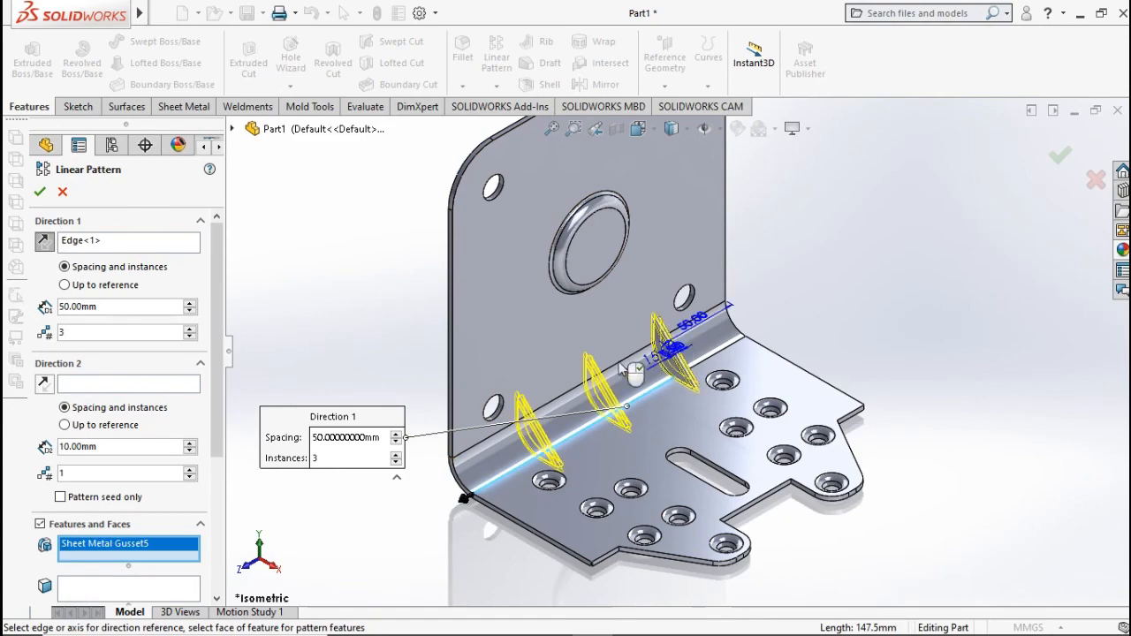
# Step: Set the Direction 1 spacing to 200/4 mm and accept the gusset pattern with 3 instances
pyautogui.moveTo(671, 345); pyautogui.dragTo(434, 321, button='middle')
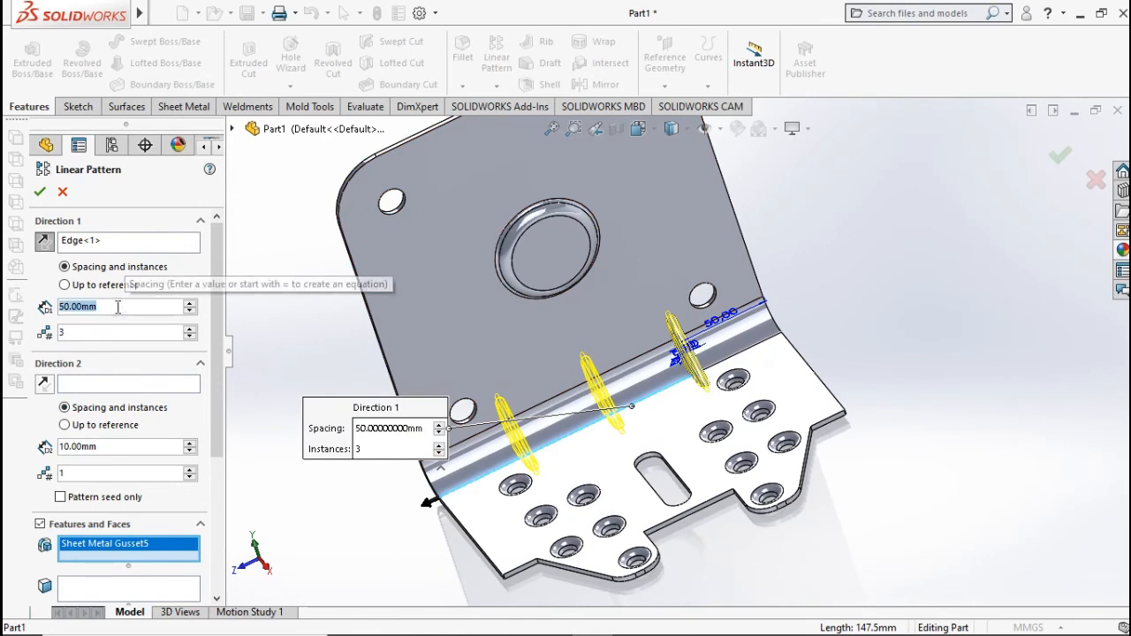
pyautogui.write('200')
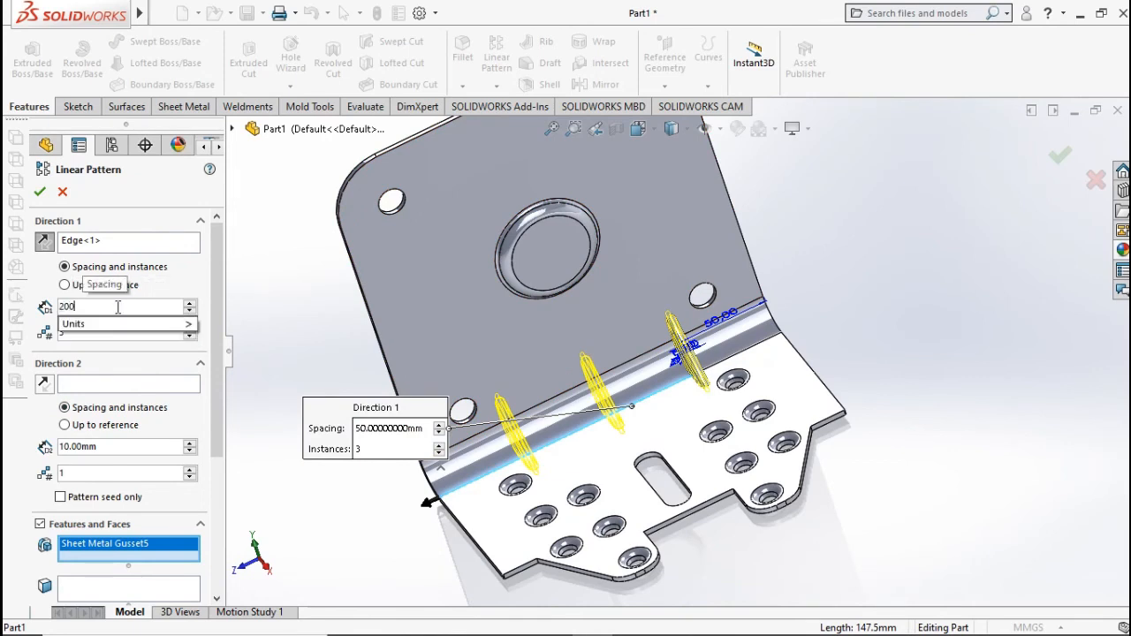
pyautogui.press('BackSpace')
pyautogui.press('BackSpace')
pyautogui.press('BackSpace')
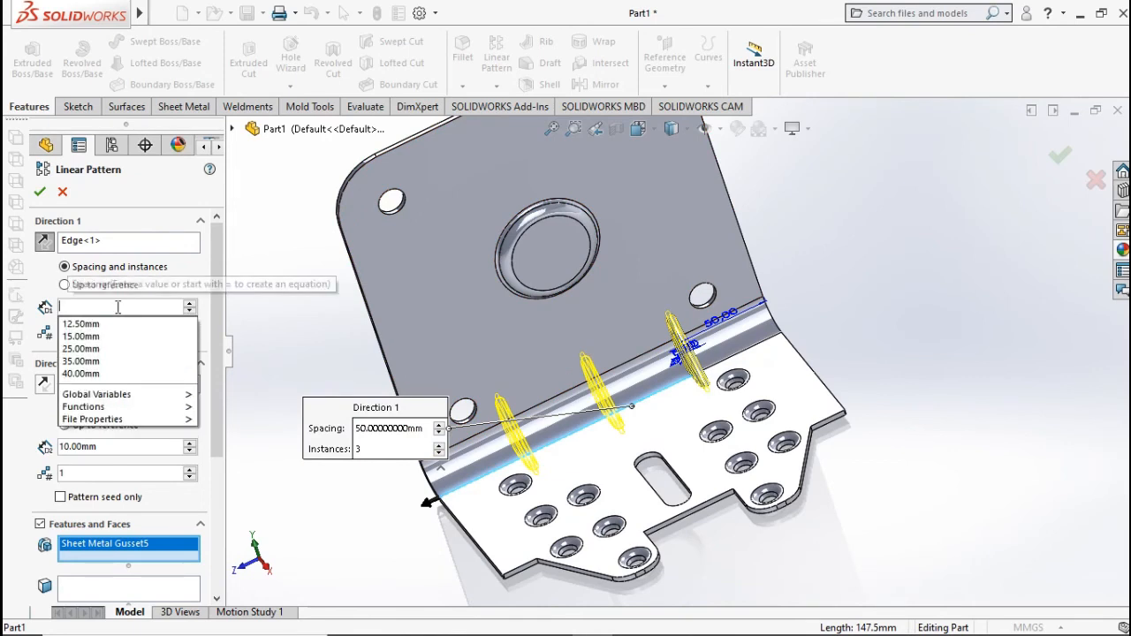
pyautogui.write('200')
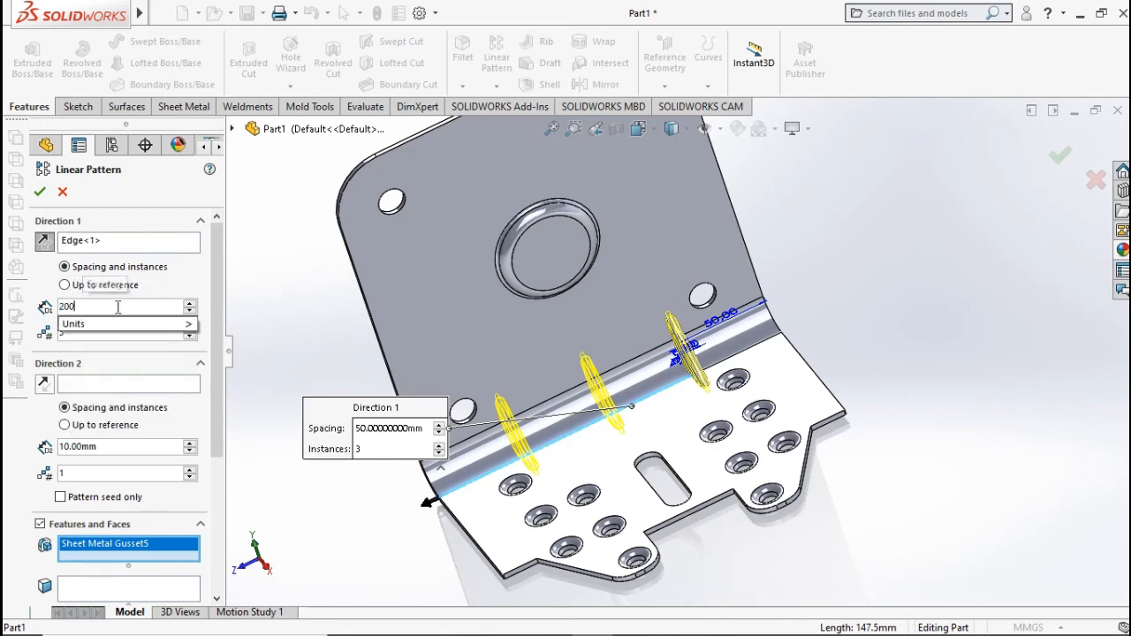
pyautogui.write('/4')
pyautogui.moveTo(177, 324)
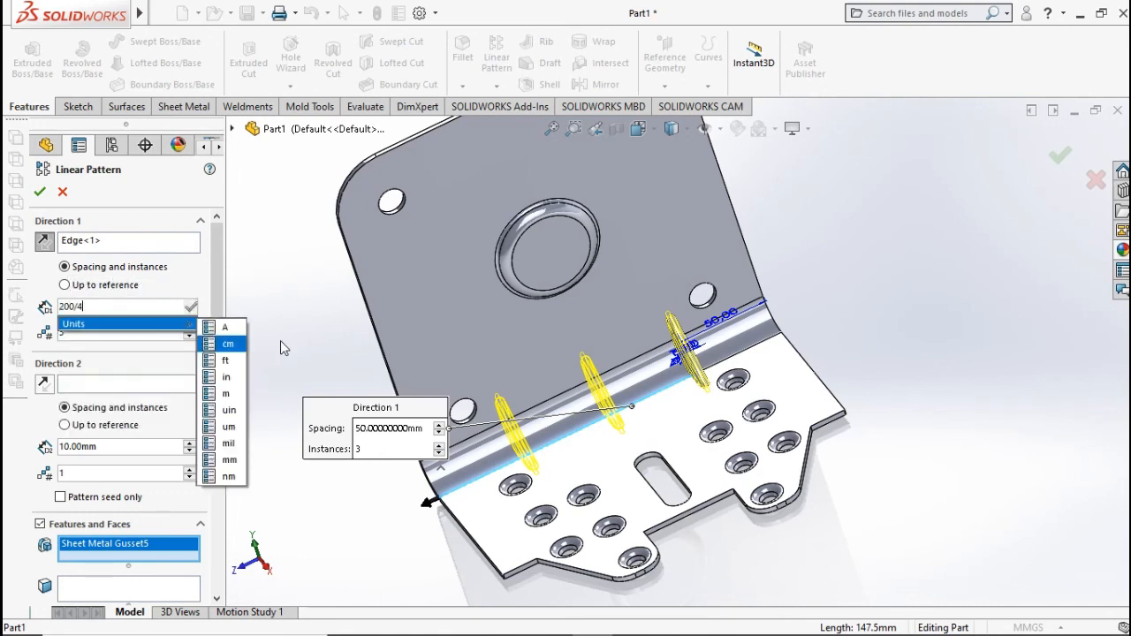
pyautogui.write('4')
pyautogui.press('Return')
pyautogui.moveTo(430, 387); pyautogui.dragTo(489, 379, button='middle')
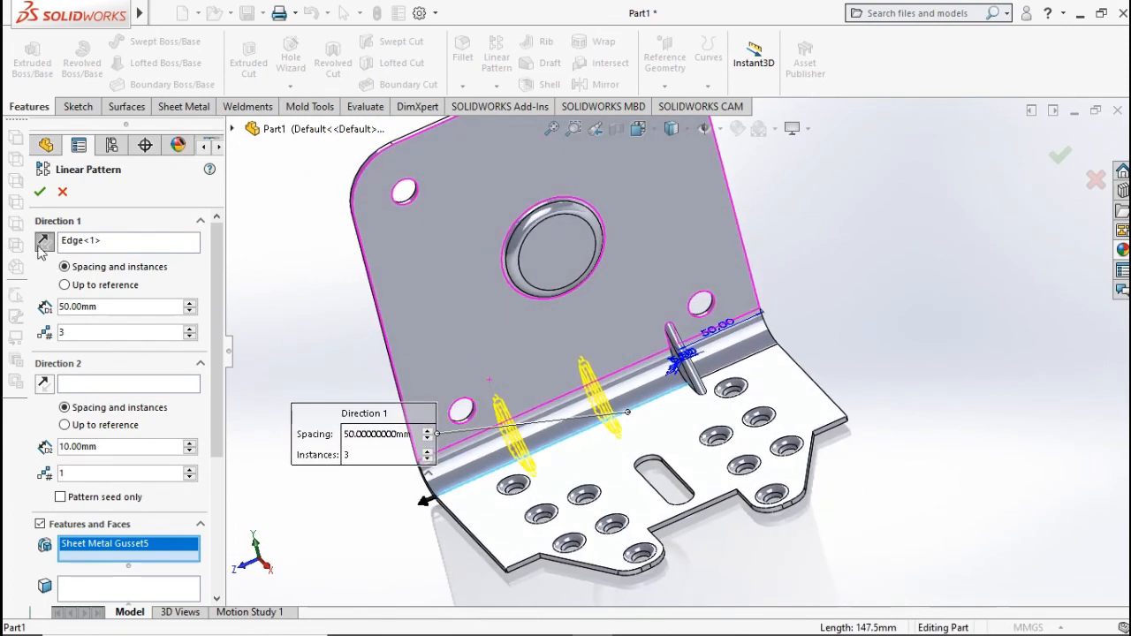
pyautogui.click(40, 190)
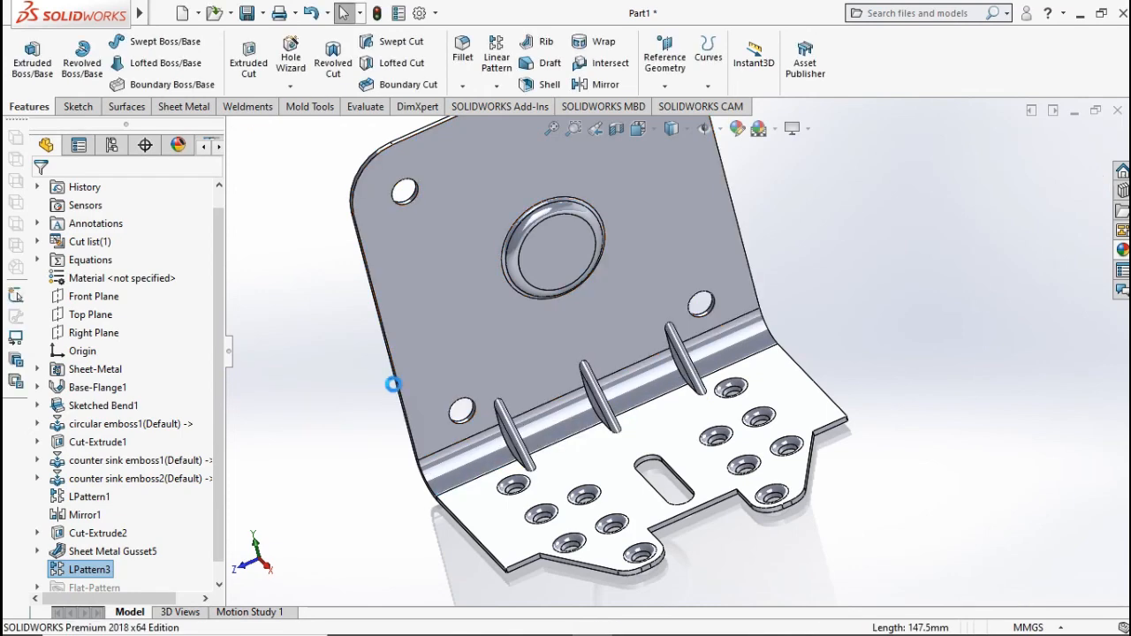
# Step: Apply the standard blue color (RGB 0, 0, 255) to the whole part and accept the appearance
pyautogui.moveTo(392, 381); pyautogui.dragTo(429, 400, button='middle')
pyautogui.hotkey('ctrl', '7')
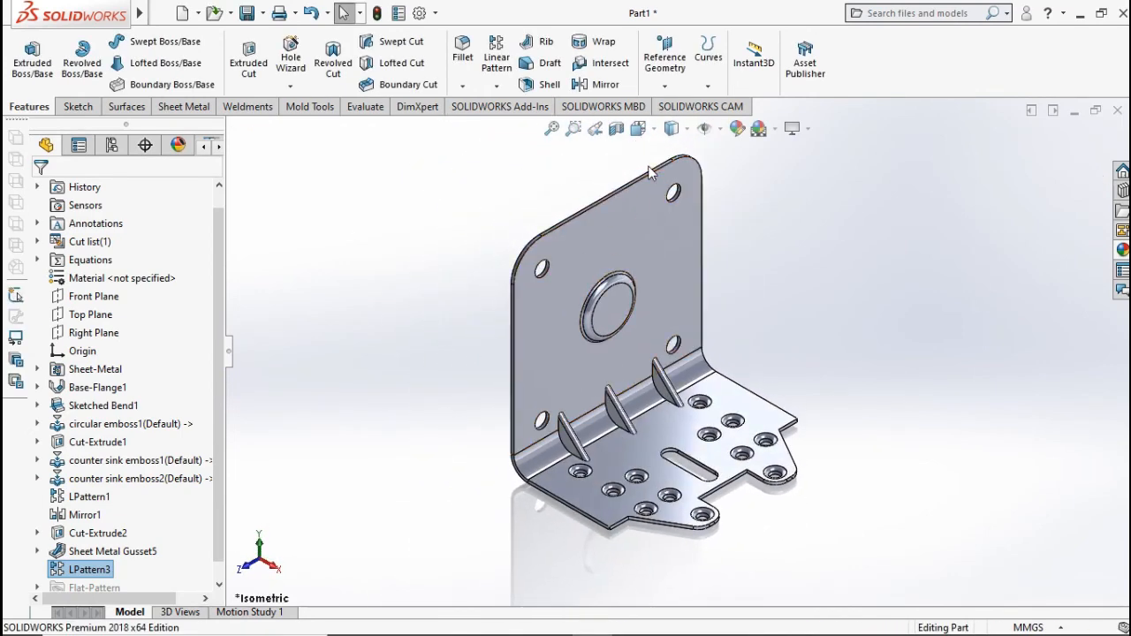
pyautogui.moveTo(217, 232); pyautogui.dragTo(217, 205)
pyautogui.click(172, 187)
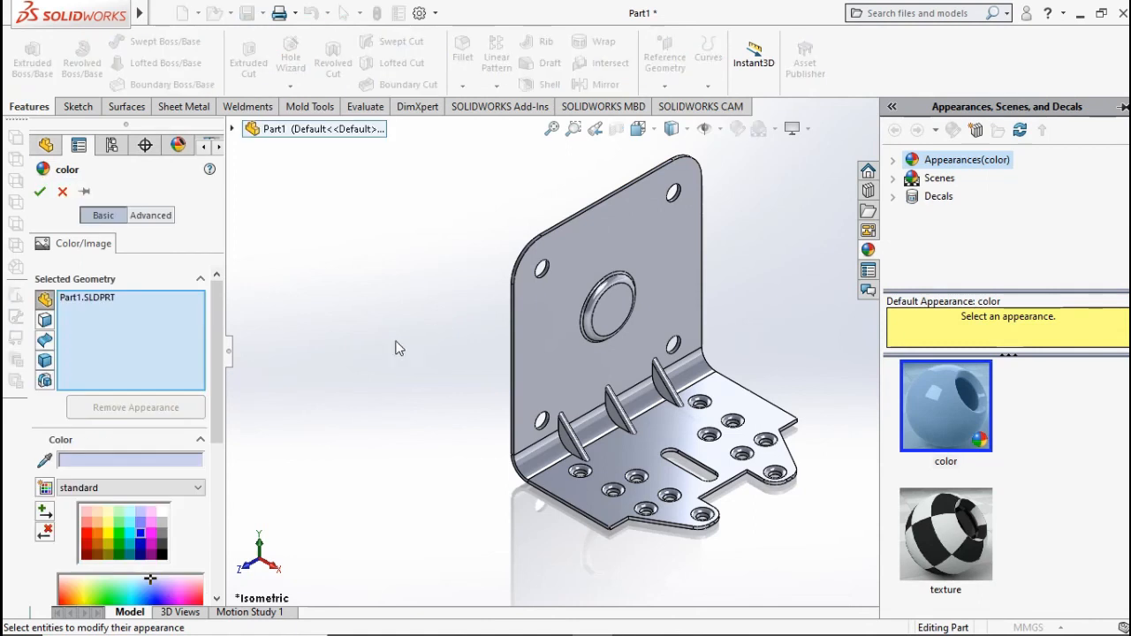
pyautogui.moveTo(215, 359); pyautogui.dragTo(189, 427)
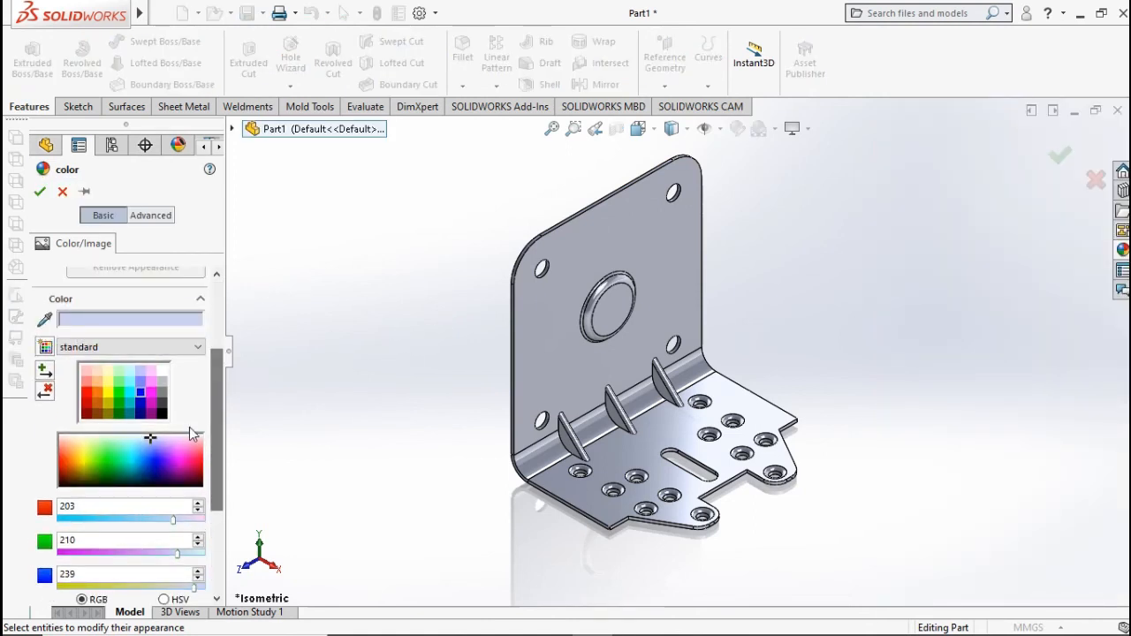
pyautogui.click(140, 394)
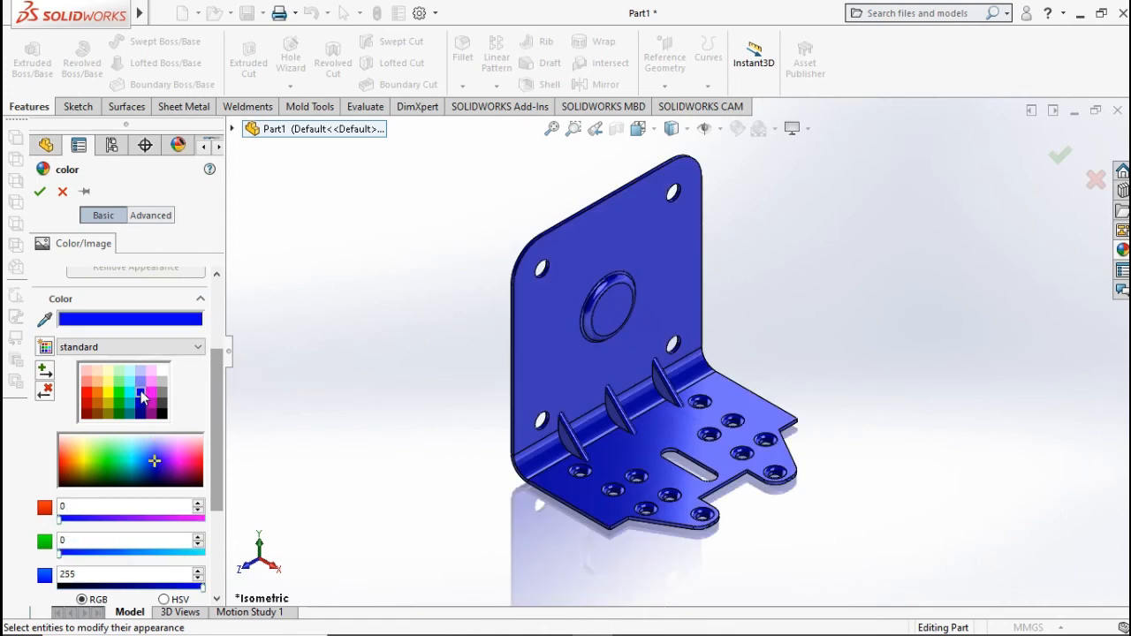
pyautogui.click(140, 382)
pyautogui.click(141, 393)
pyautogui.click(40, 193)
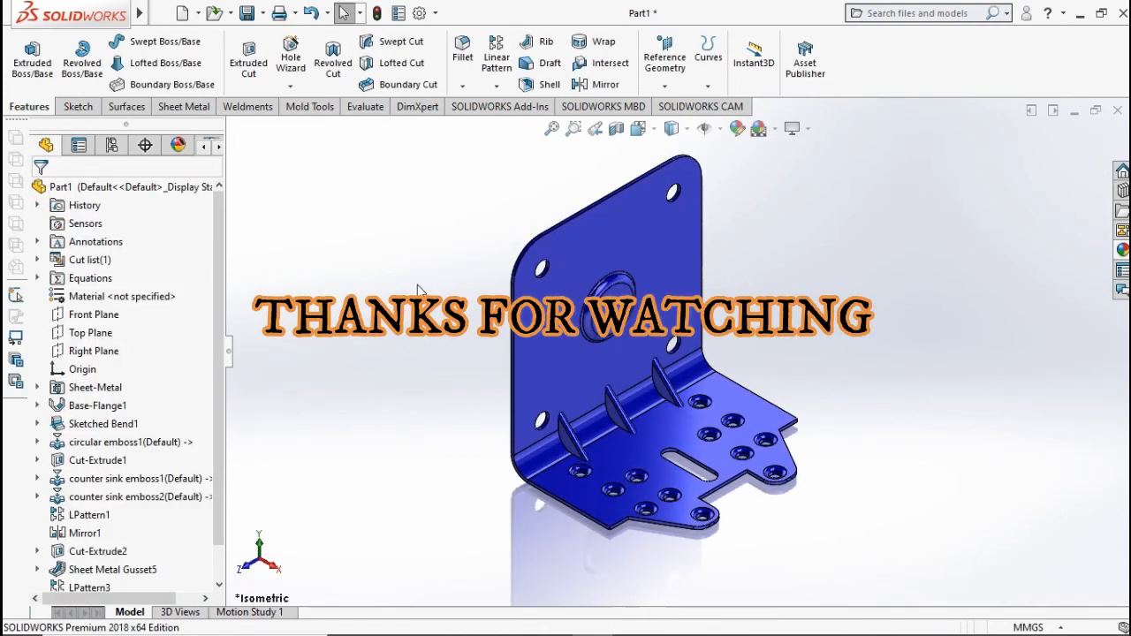